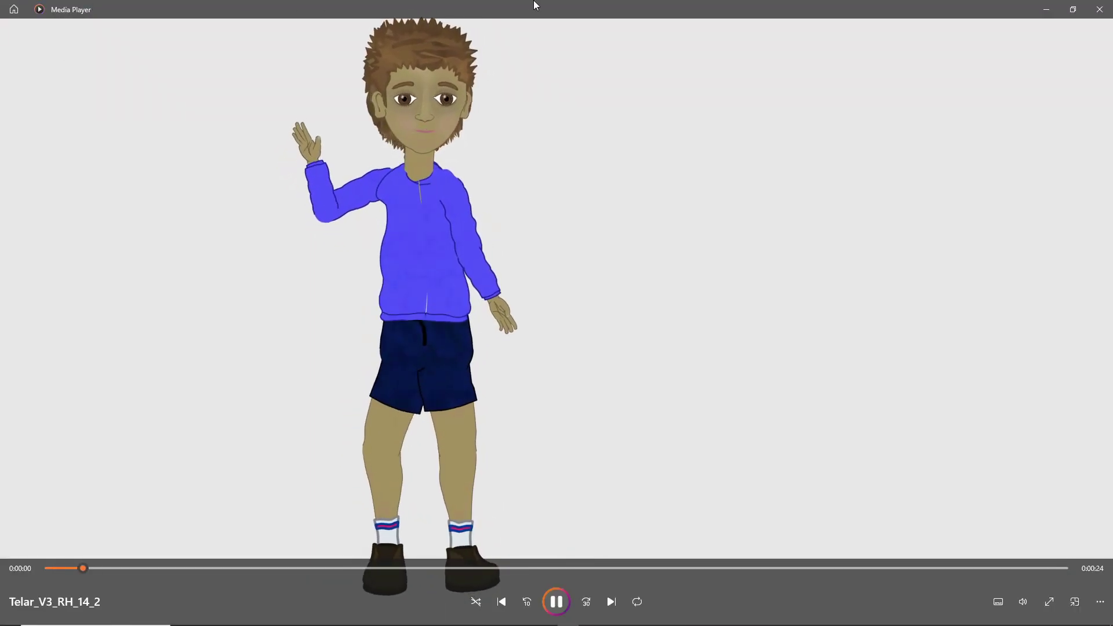
Step: Bring up the Telar project, play its walking animation, then stop and rewind to frame 0
left_click(1099, 9)
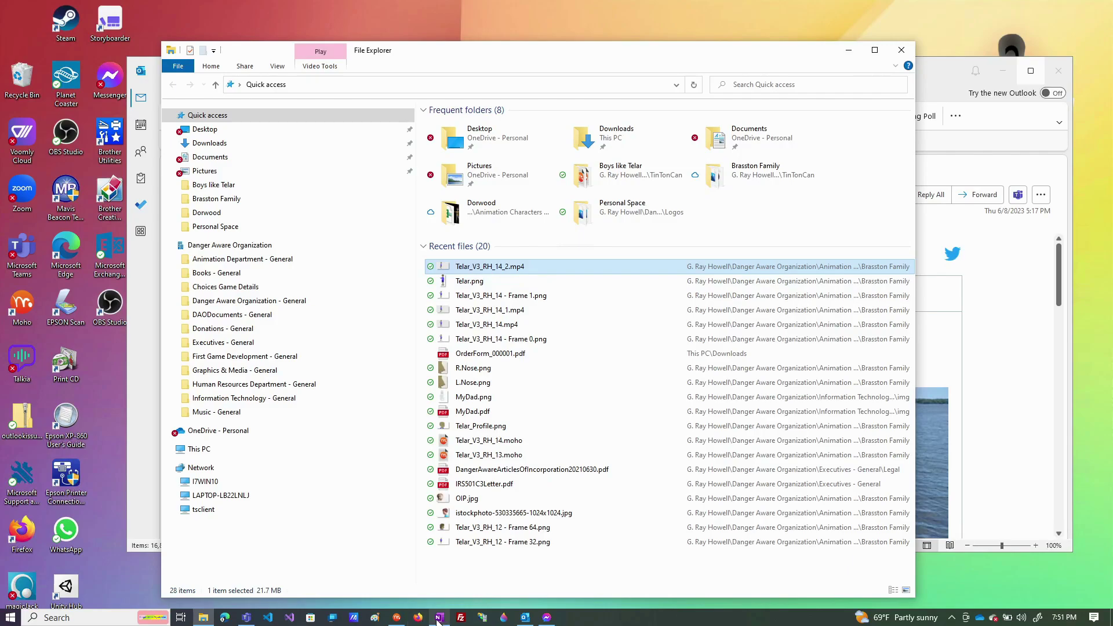
left_click(397, 617)
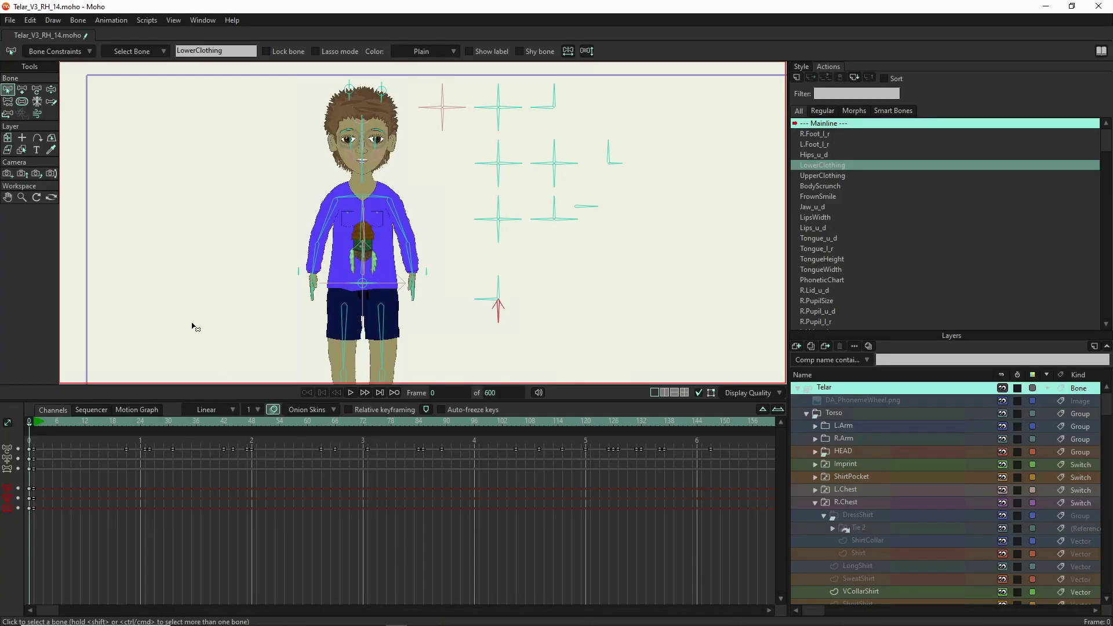
scroll(407, 221, "down", 2)
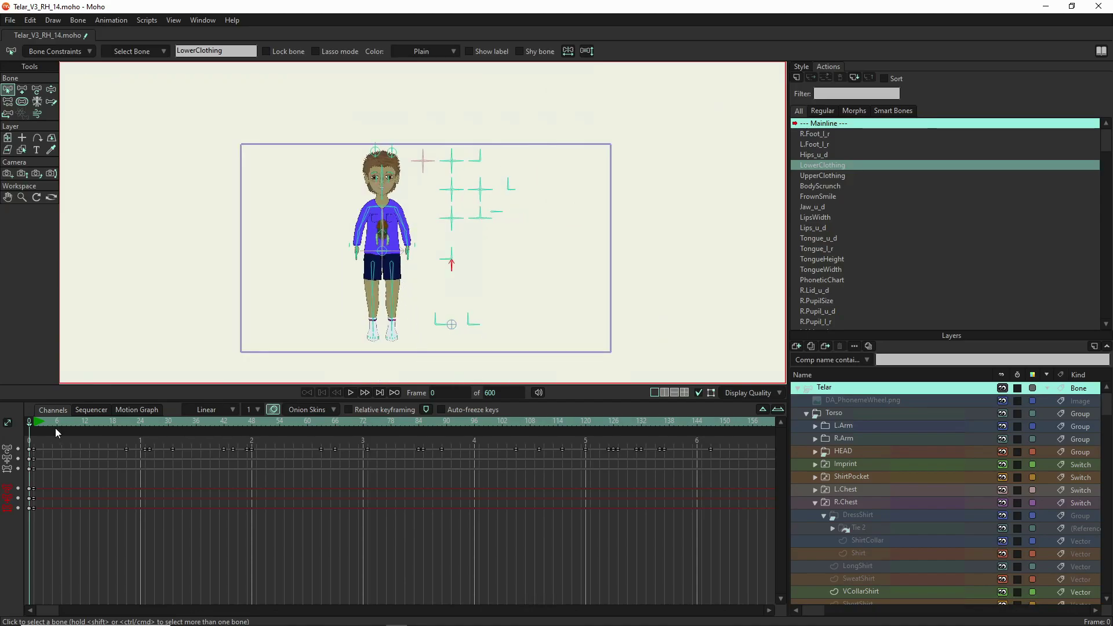
left_click(350, 394)
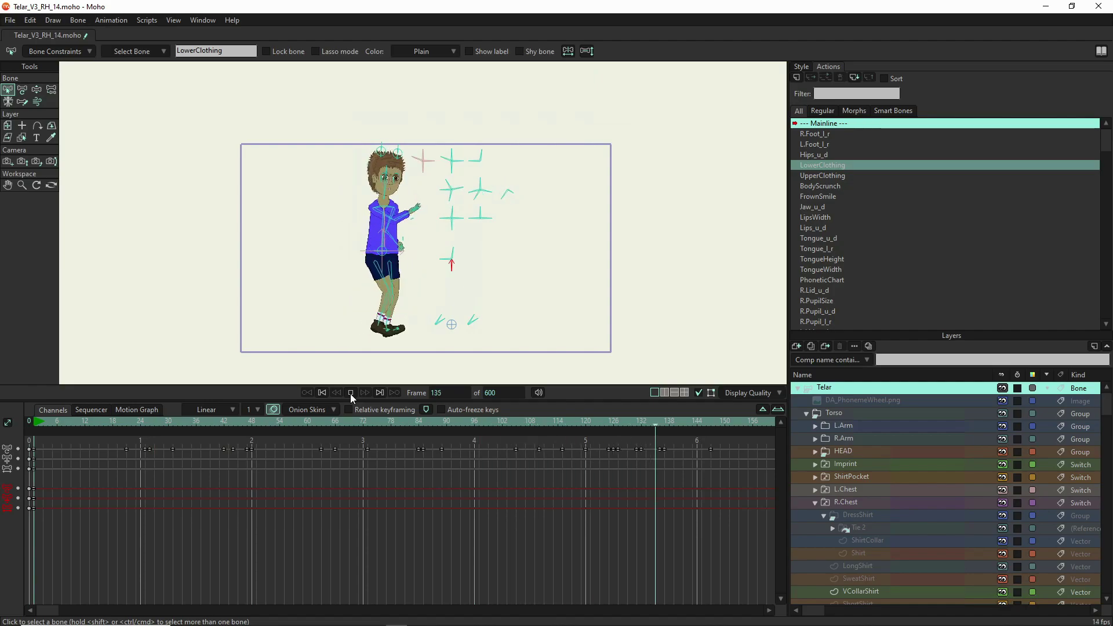
left_click(350, 394)
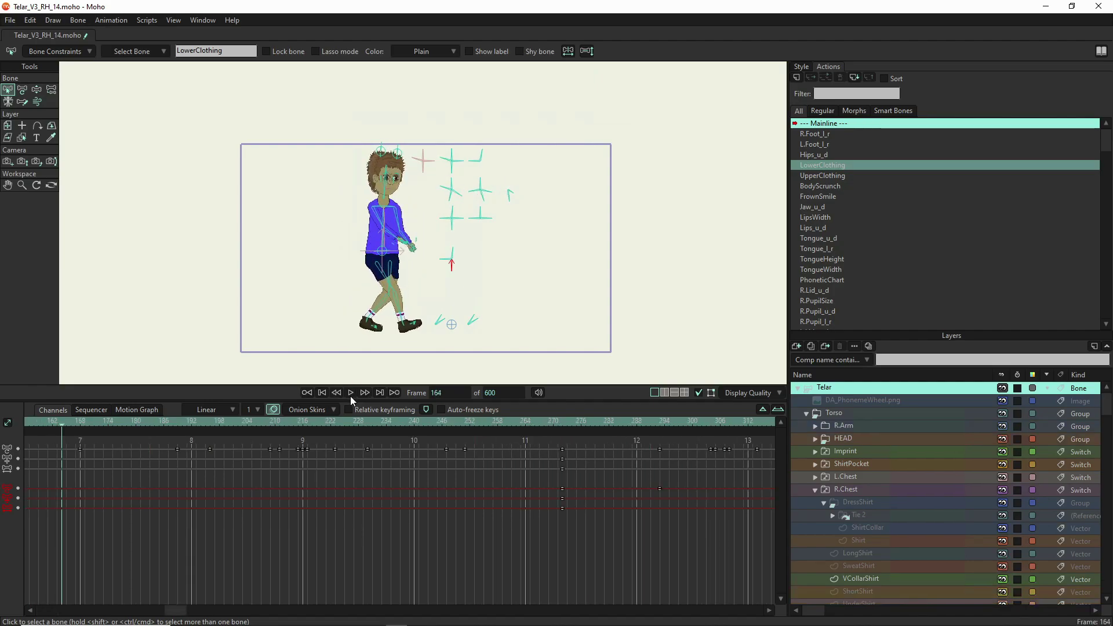
left_click(323, 391)
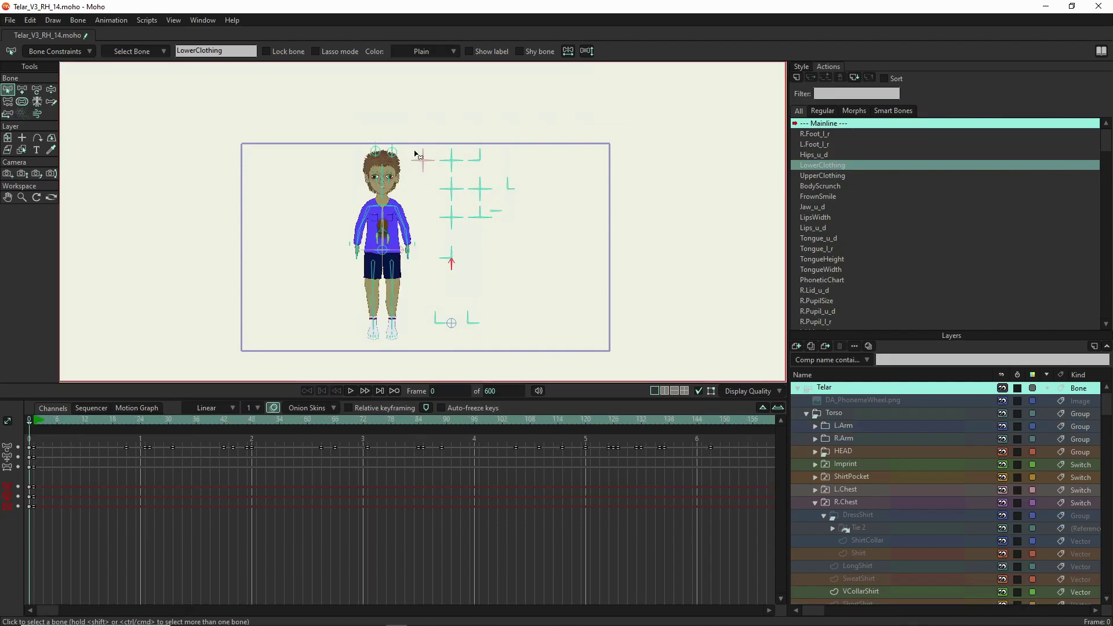
Step: Frame the character from face to feet and pick a foot control with Manipulate Bones
scroll(371, 168, "up", 3)
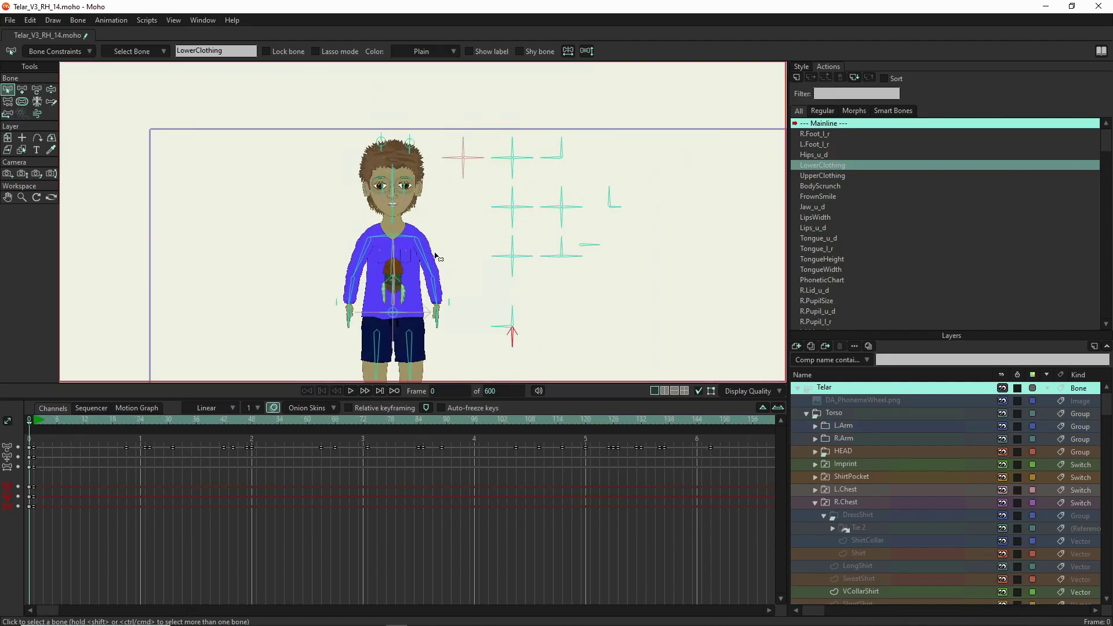
left_click_drag(436, 256, 392, 135)
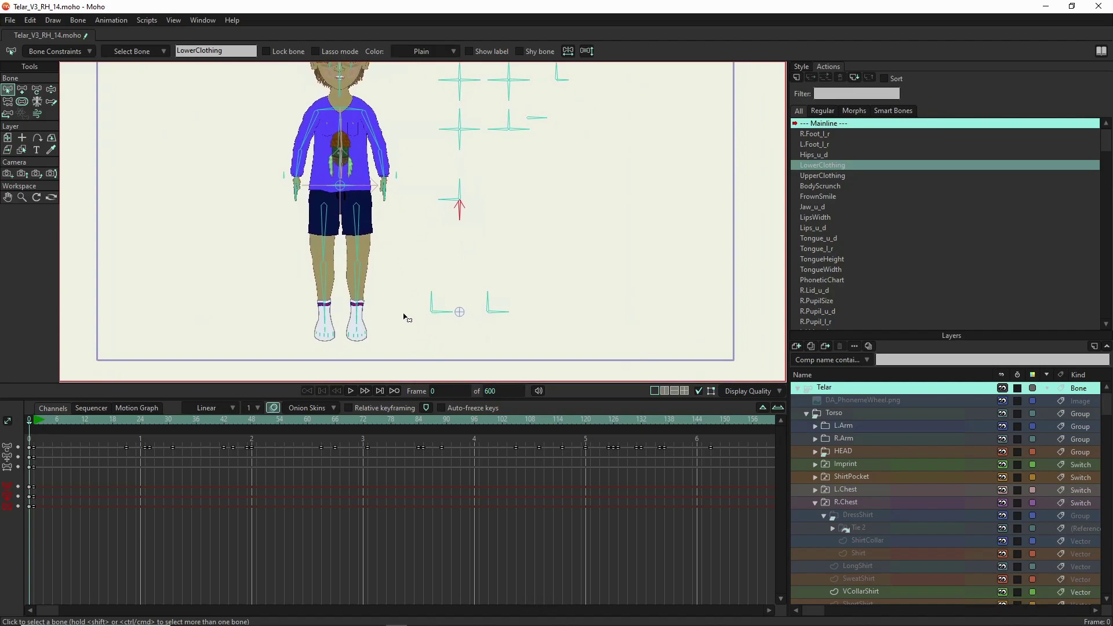
mouse_move(405, 317)
left_mouse_down()
mouse_move(418, 330)
mouse_move(410, 318)
left_mouse_up()
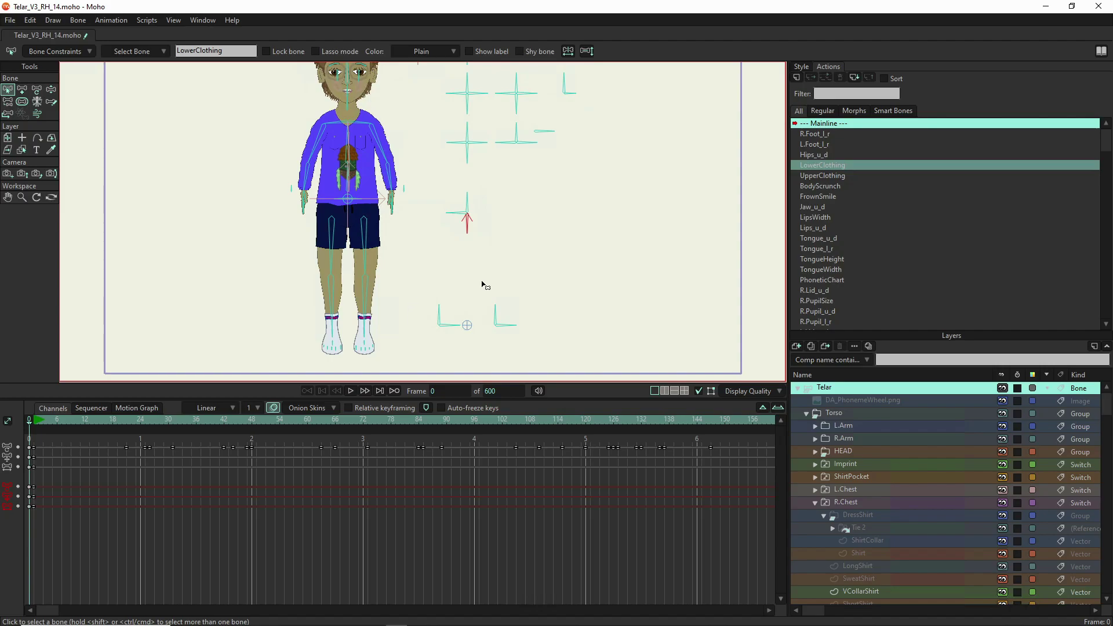
left_click(49, 91)
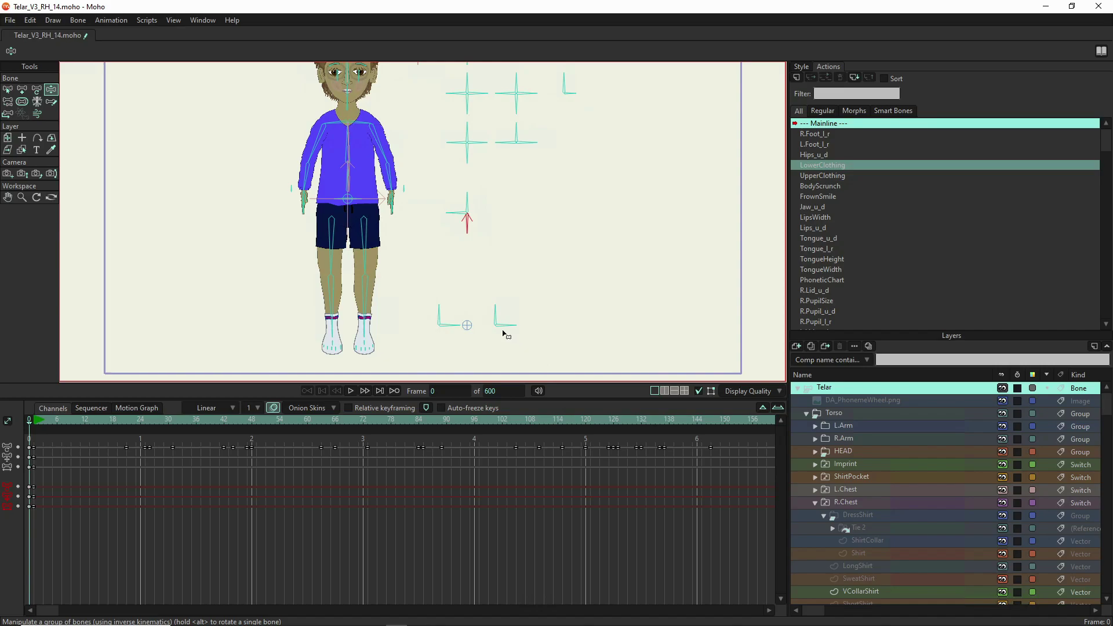
left_click(457, 324)
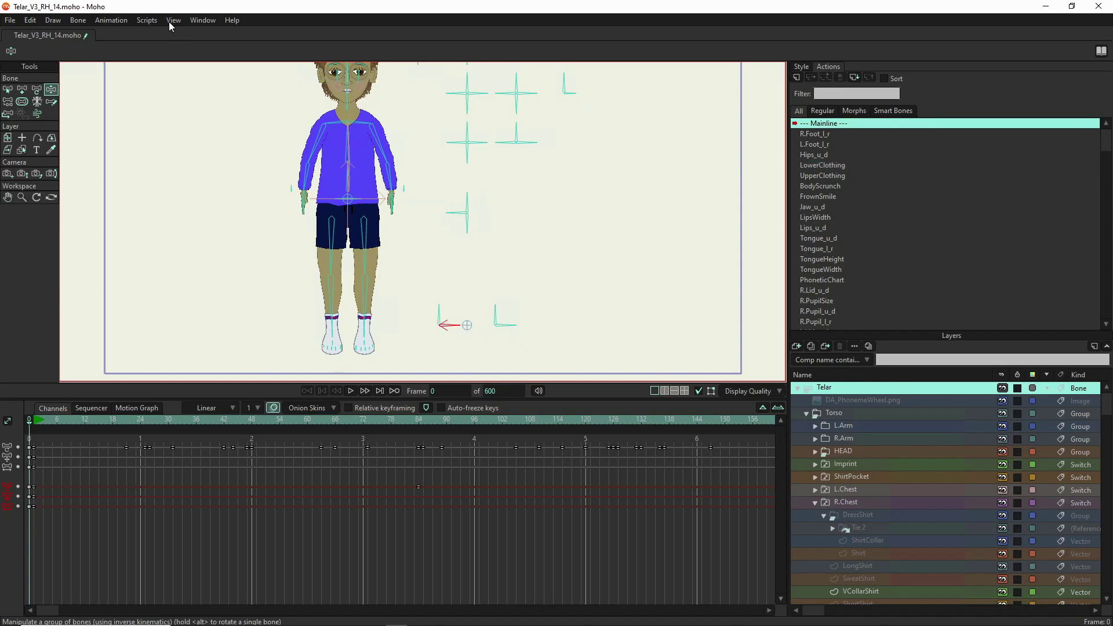
scroll(595, 323, "down", 2)
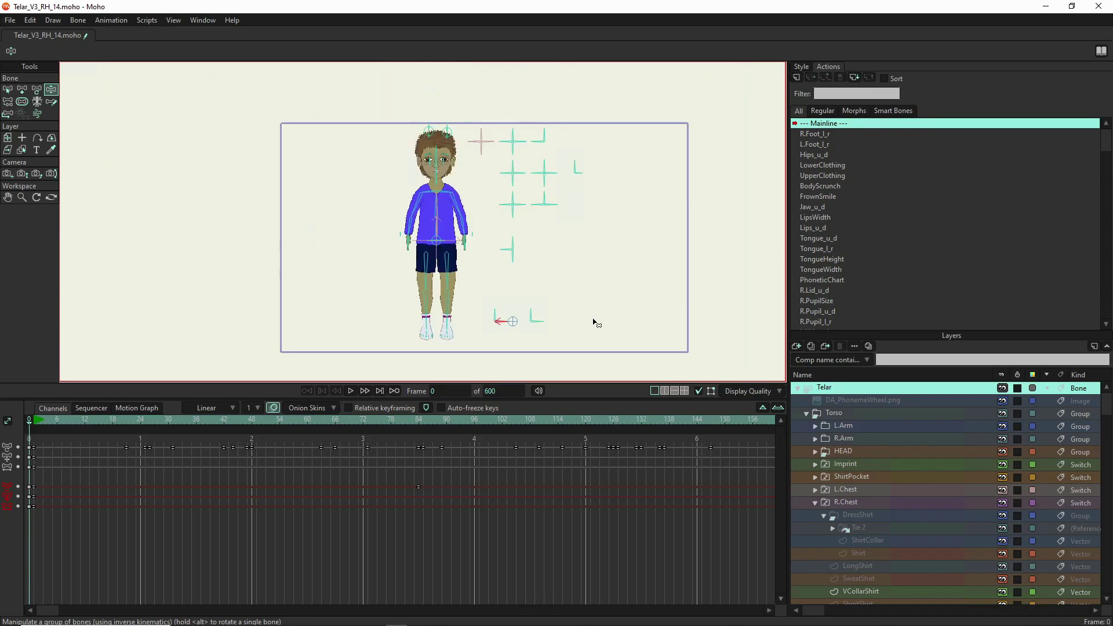
scroll(595, 322, "up", 3)
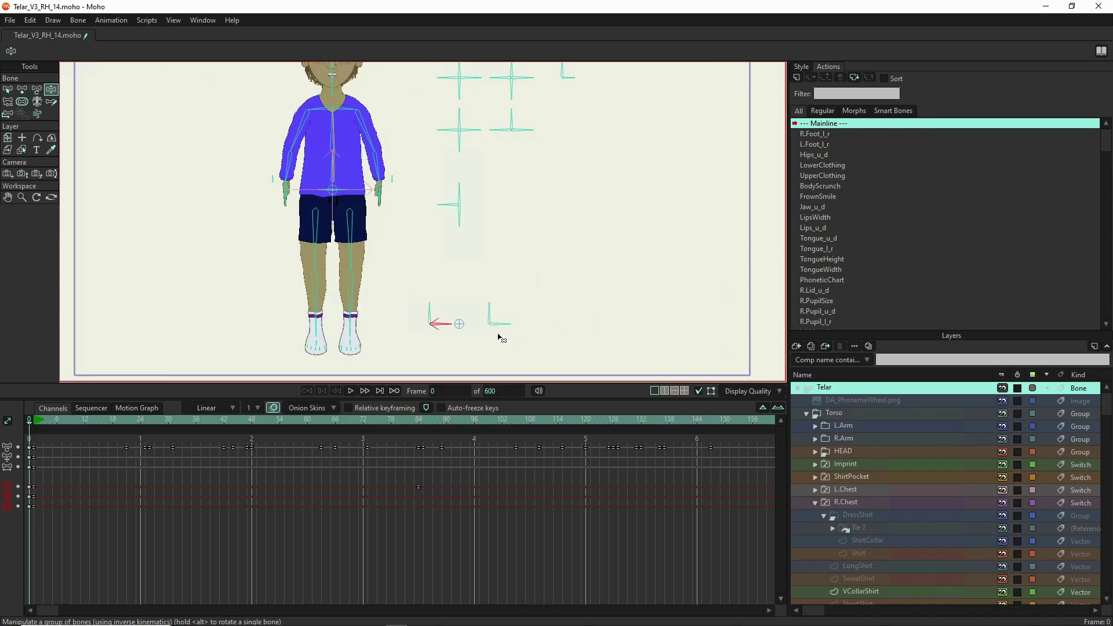
Step: With Select Bone, shift-select all the smart control bones, including LowerClothing
key("s")
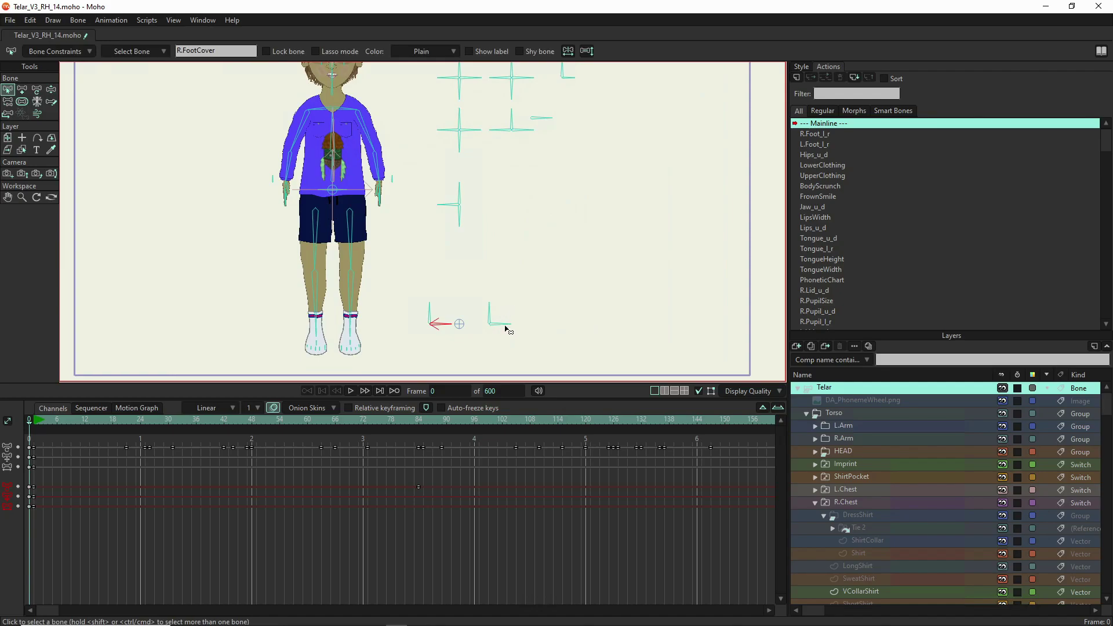
left_click(505, 330, "shift")
left_click(459, 216, "shift")
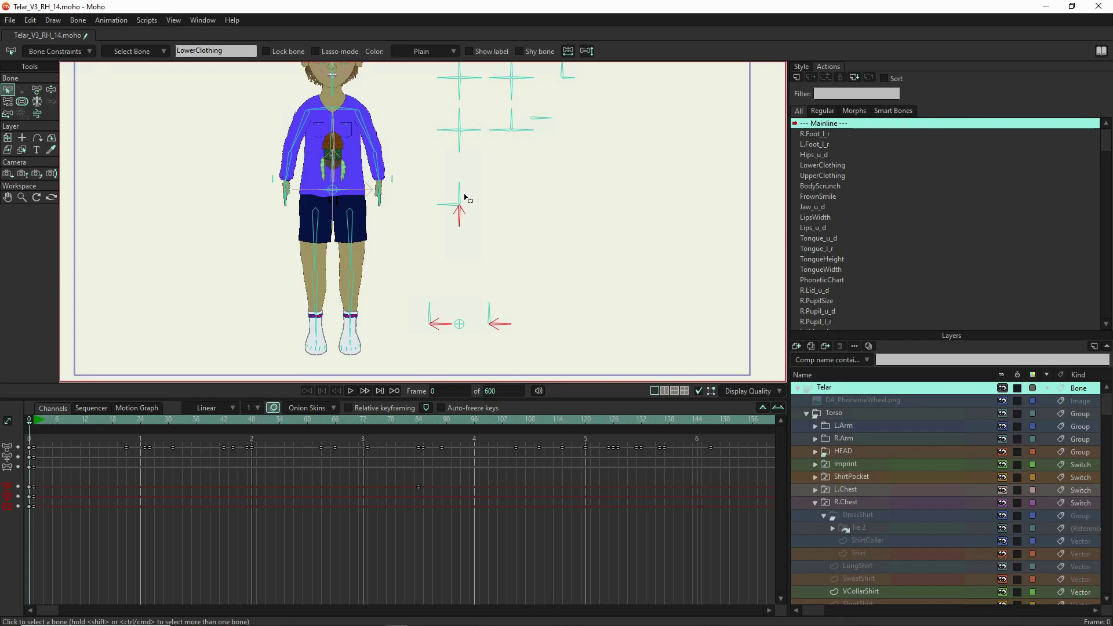
left_click(459, 143, "shift")
left_click(501, 130, "shift")
left_click(543, 117, "shift")
left_click_drag(596, 155, 584, 270)
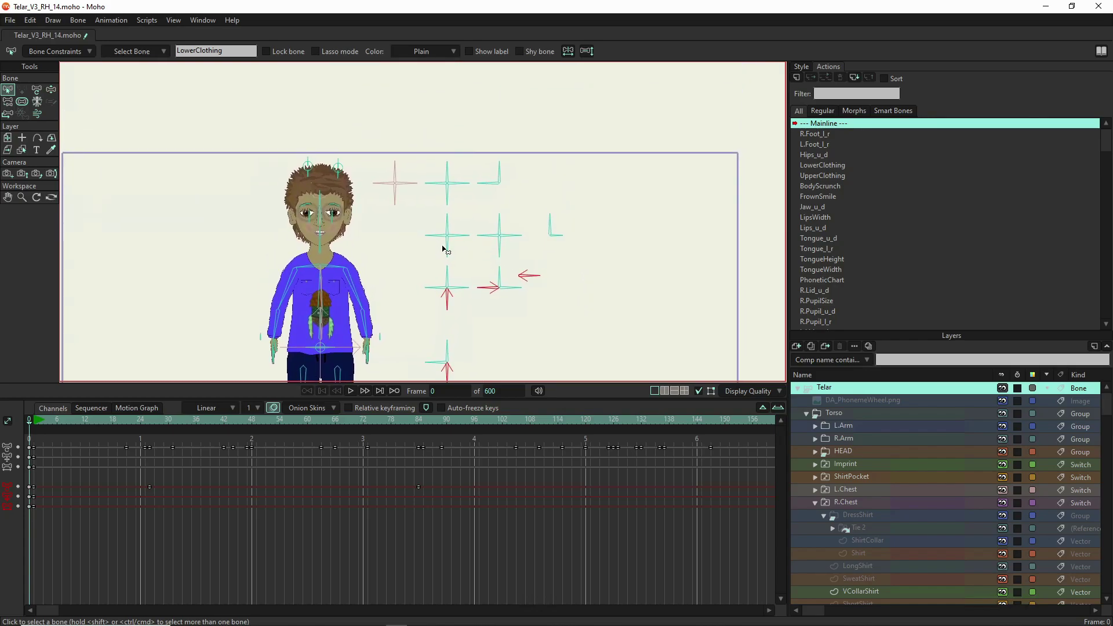
left_click(445, 248, "shift")
left_click(488, 235, "shift")
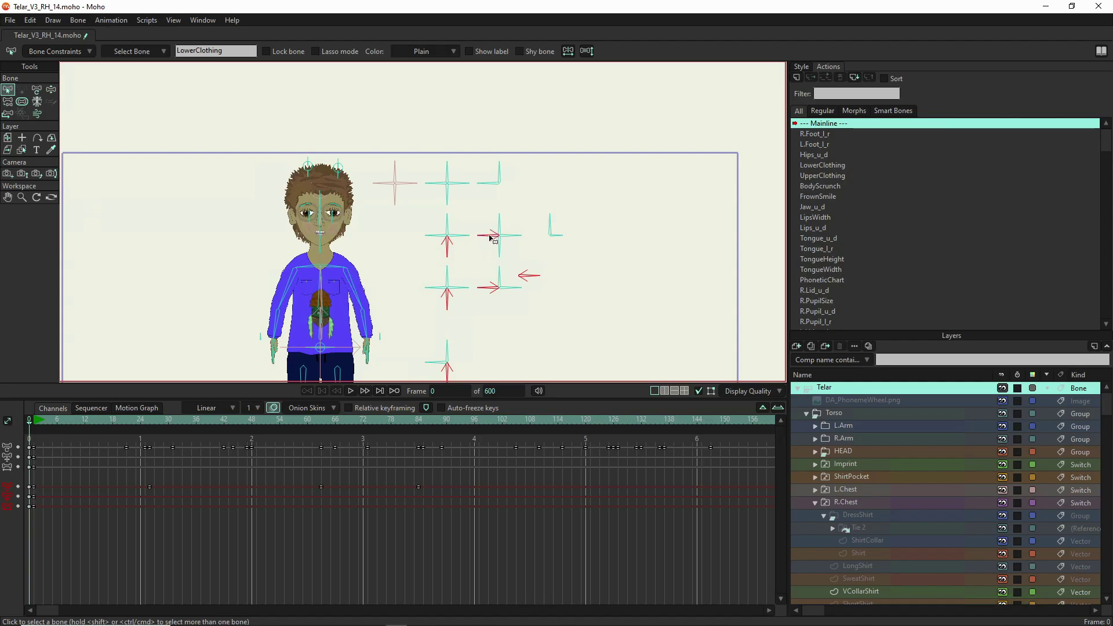
left_click(549, 225, "shift")
left_click(447, 195, "shift")
Step: Turn on Show label so the selected bones display names like R.FootCover and L.FootCover
scroll(531, 175, "down", 4)
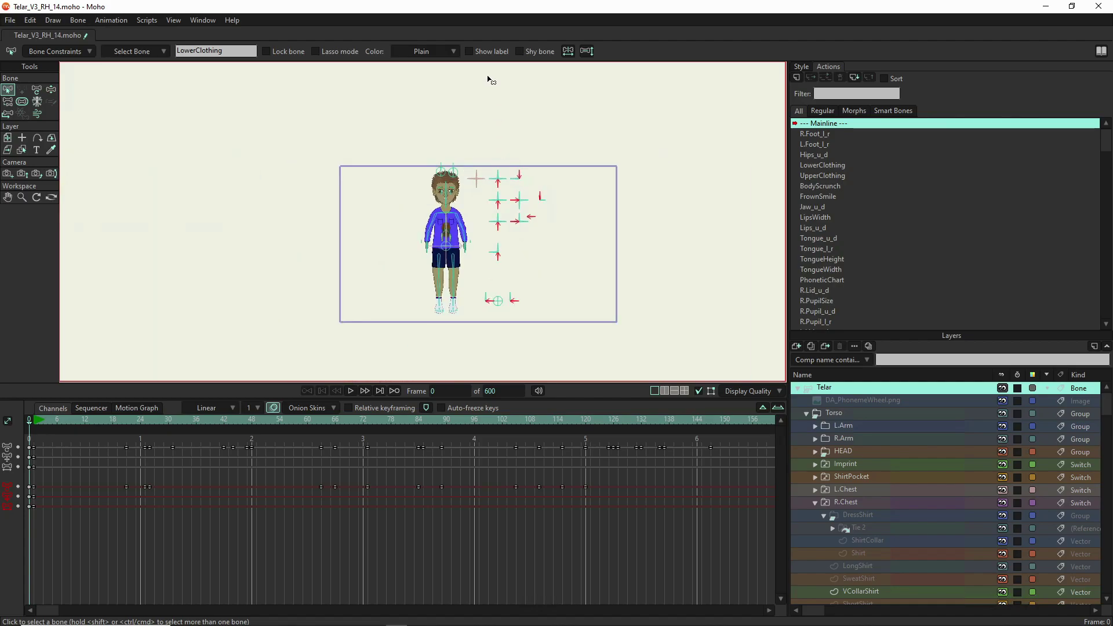
left_click(470, 52)
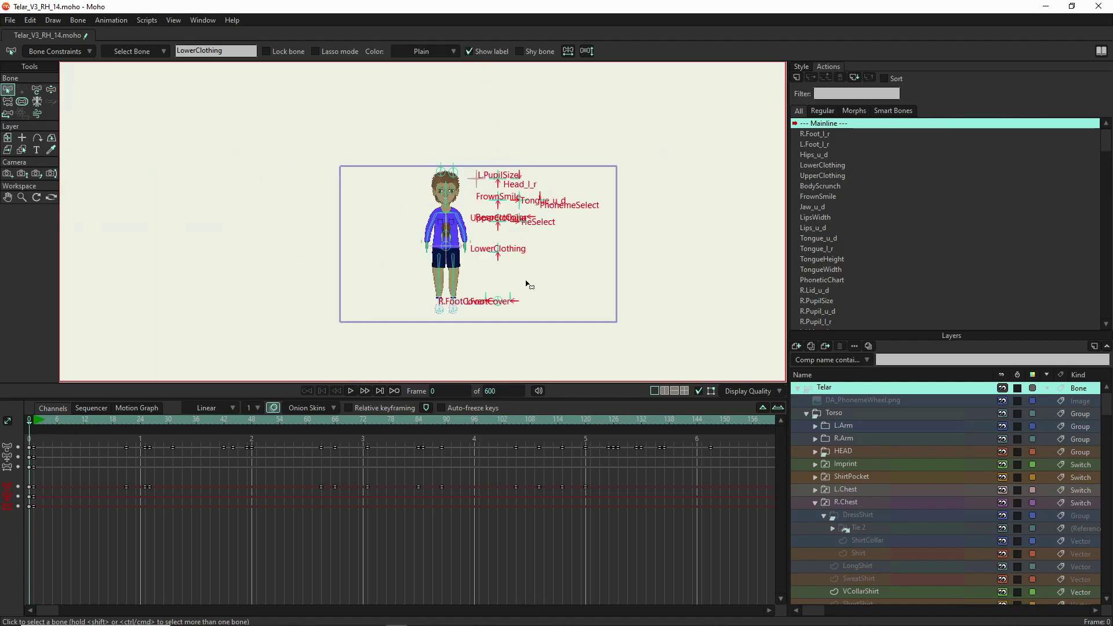
scroll(489, 316, "up", 5)
scroll(498, 290, "up", 2)
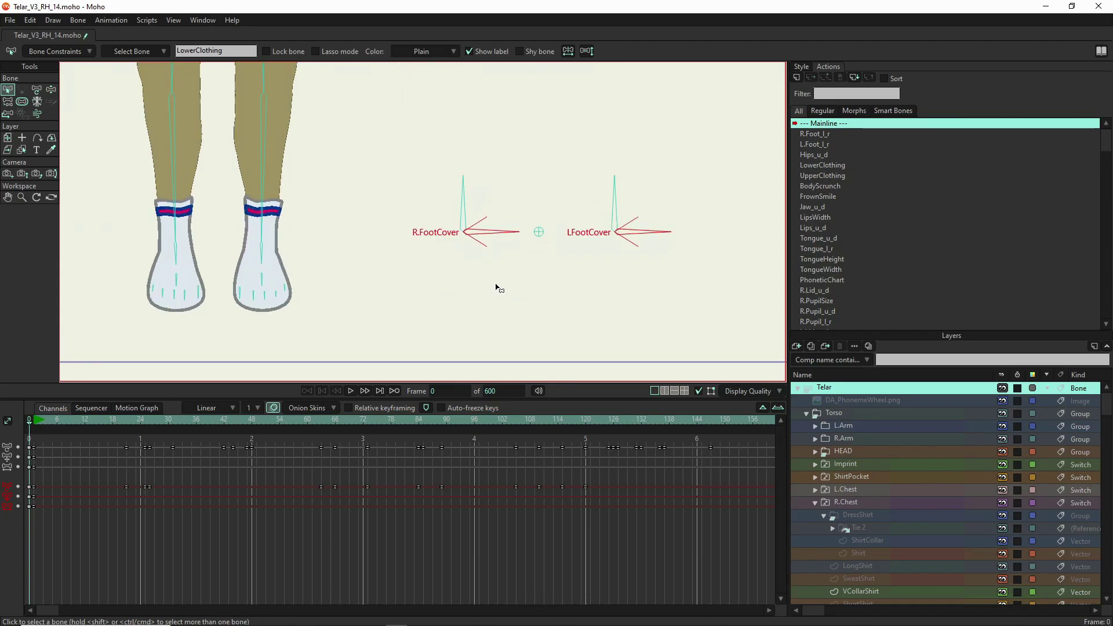
scroll(497, 290, "down", 4)
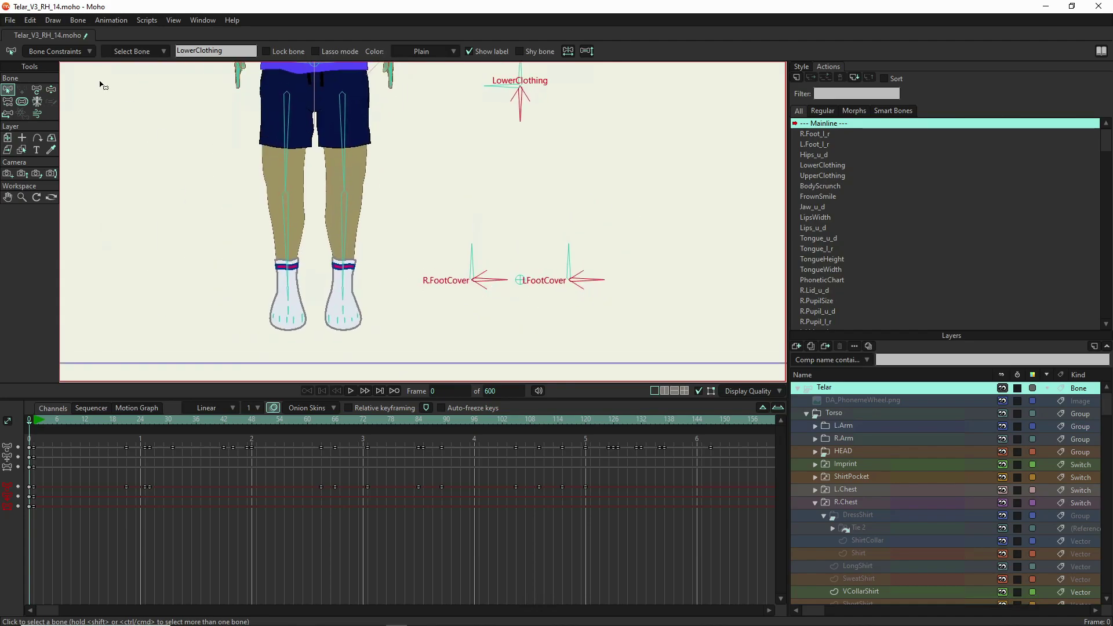
left_click(50, 91)
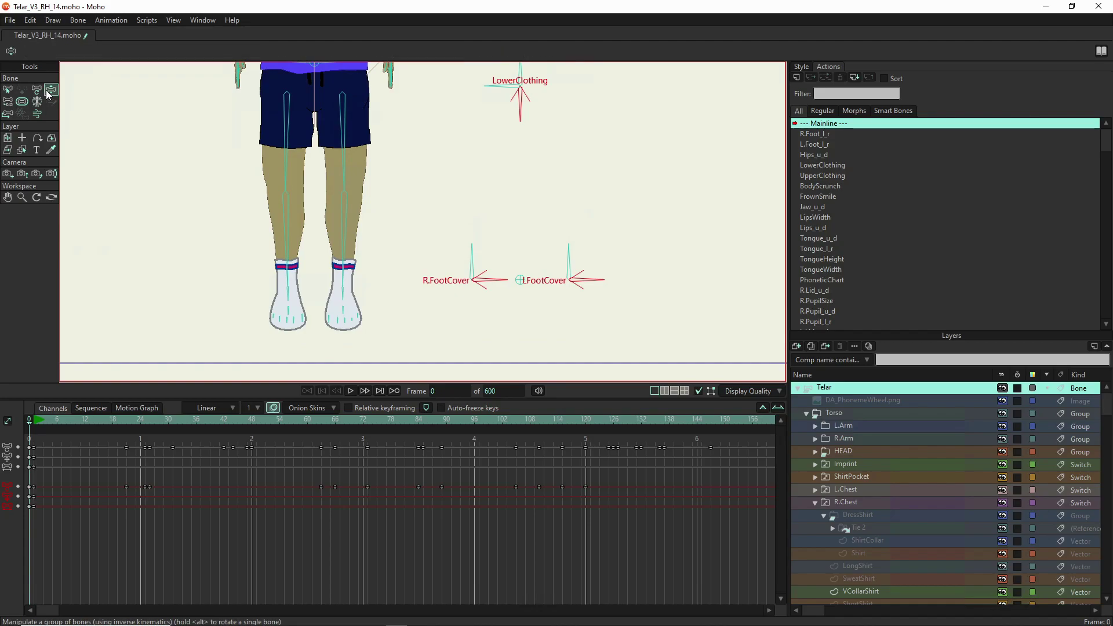
Step: At frame 1, rotate LFootCover through shoe, bare foot and sock, leaving a white sock
left_click(34, 421)
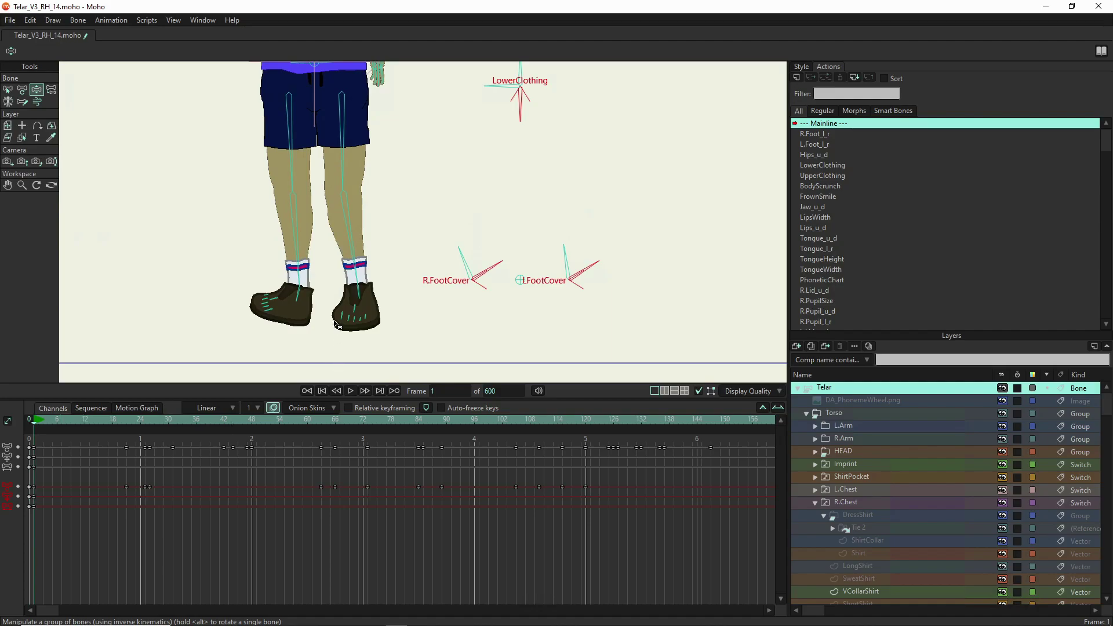
left_click(596, 265)
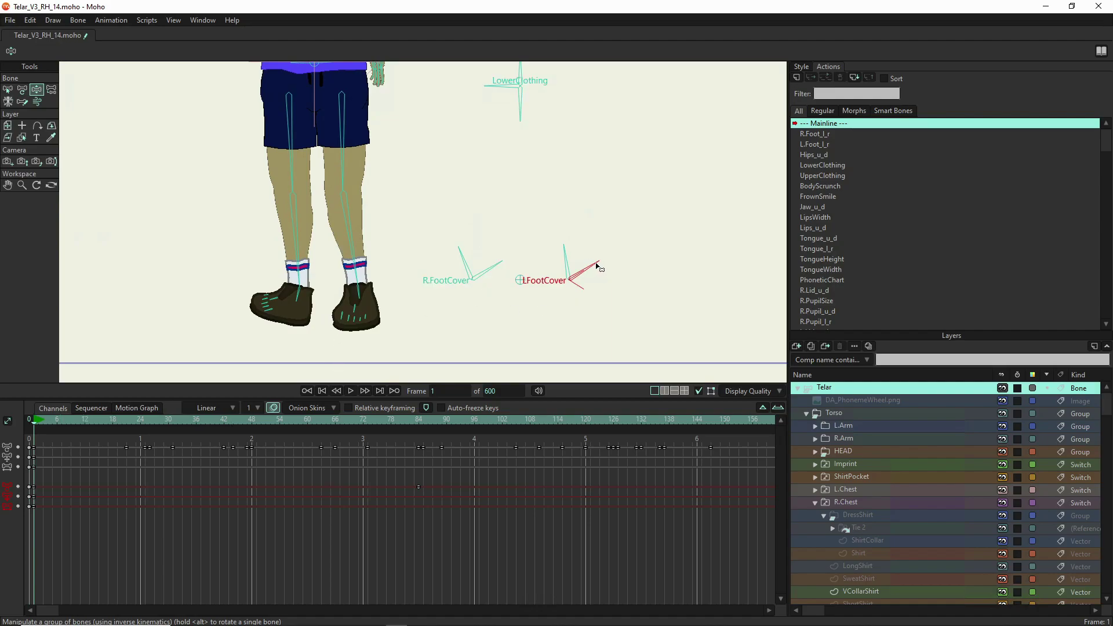
left_click_drag(597, 265, 600, 275)
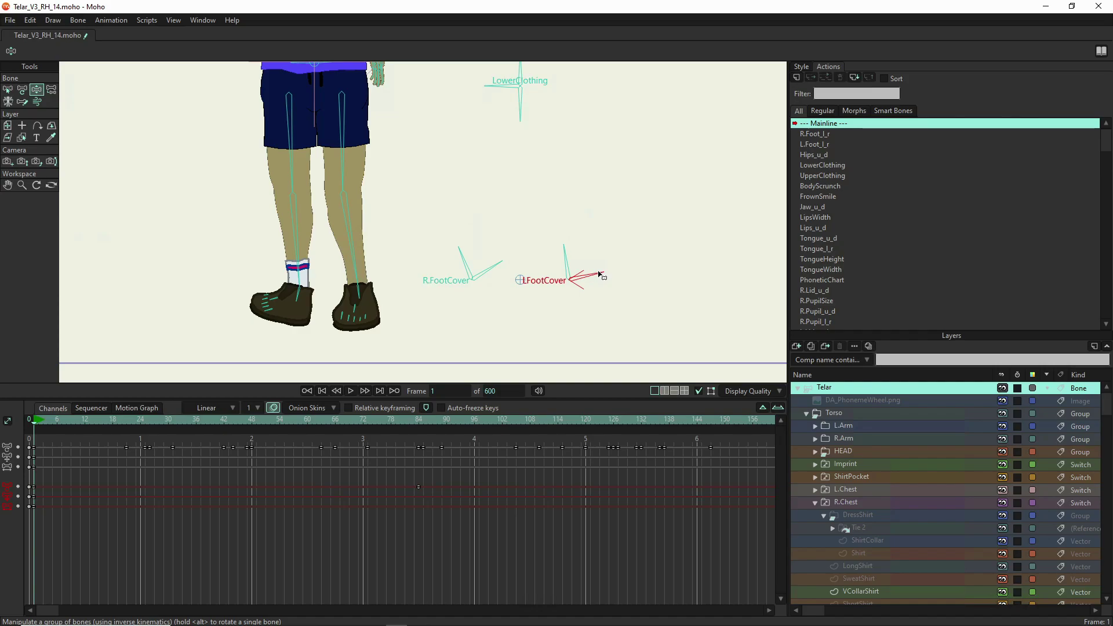
left_click_drag(603, 277, 606, 307)
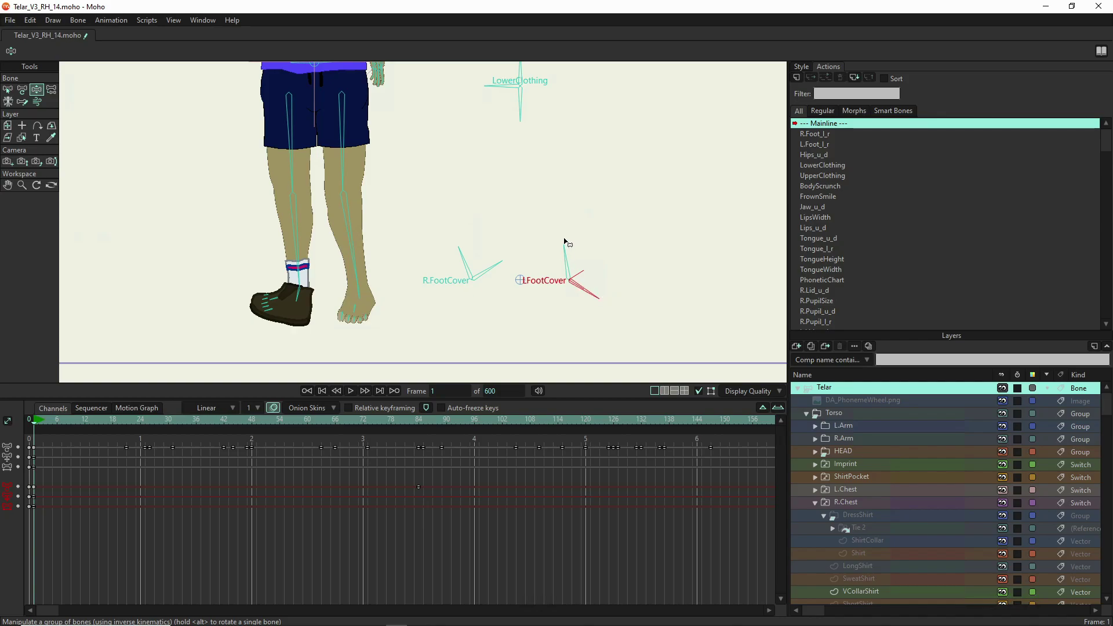
mouse_move(565, 242)
left_mouse_down()
mouse_move(606, 249)
mouse_move(514, 226)
mouse_move(543, 238)
left_mouse_up()
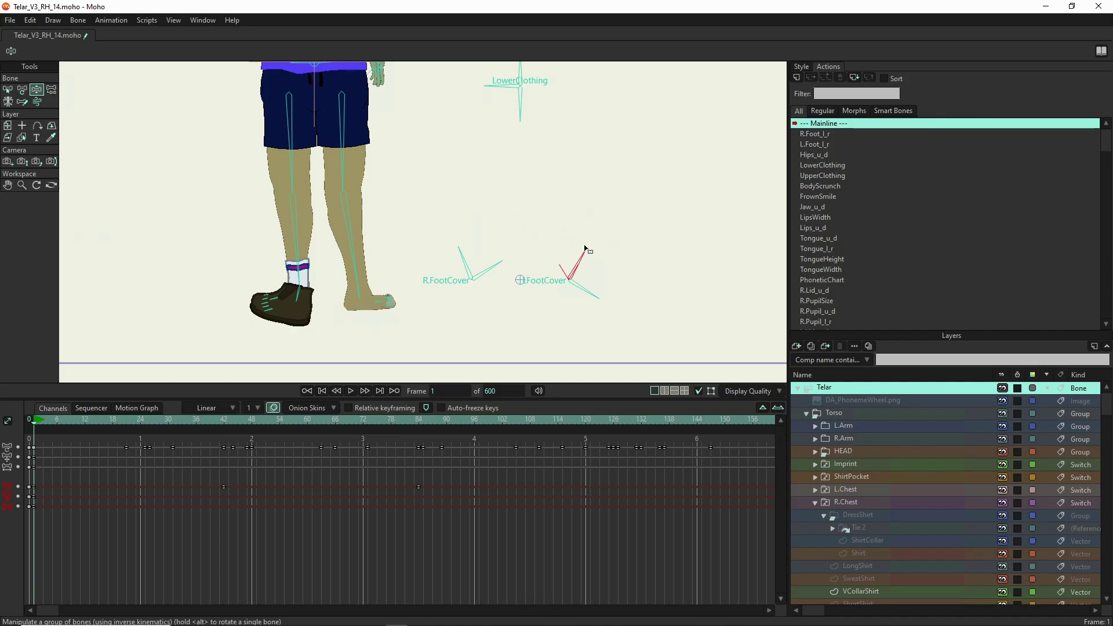
left_click_drag(603, 305, 590, 248)
mouse_move(619, 302)
left_mouse_down()
mouse_move(553, 242)
mouse_move(614, 242)
left_mouse_up()
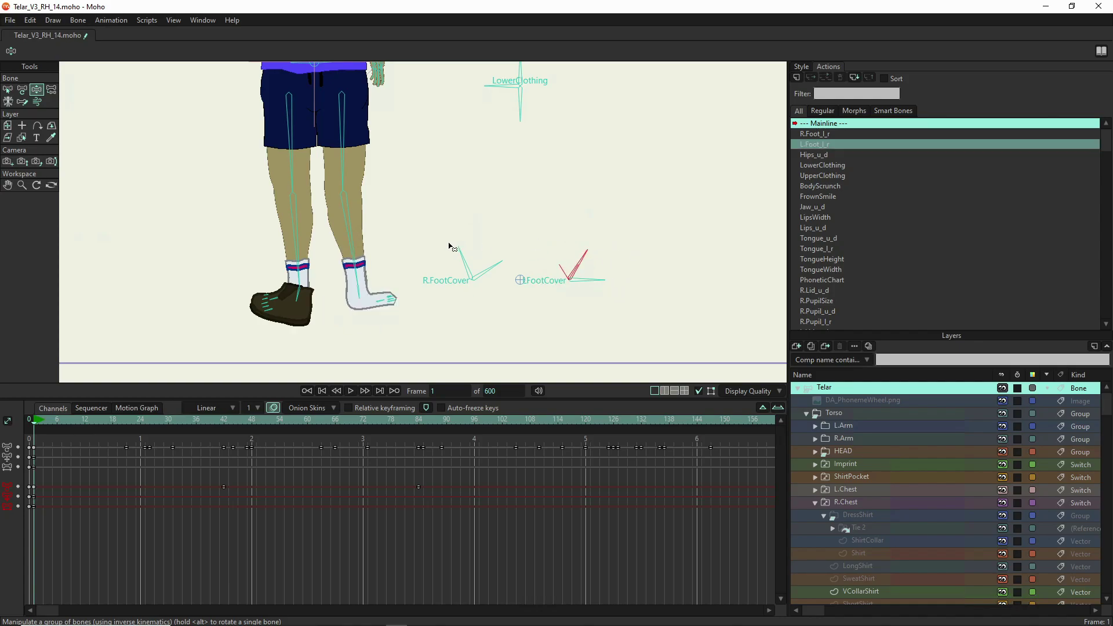
Step: Rotate R.FootCover so the right foot wears a shoe
mouse_move(447, 250)
left_mouse_down()
mouse_move(512, 245)
mouse_move(446, 246)
mouse_move(497, 266)
mouse_move(504, 309)
mouse_move(511, 254)
mouse_move(541, 266)
mouse_move(542, 305)
mouse_move(542, 258)
mouse_move(527, 255)
mouse_move(525, 279)
mouse_move(515, 240)
left_mouse_up()
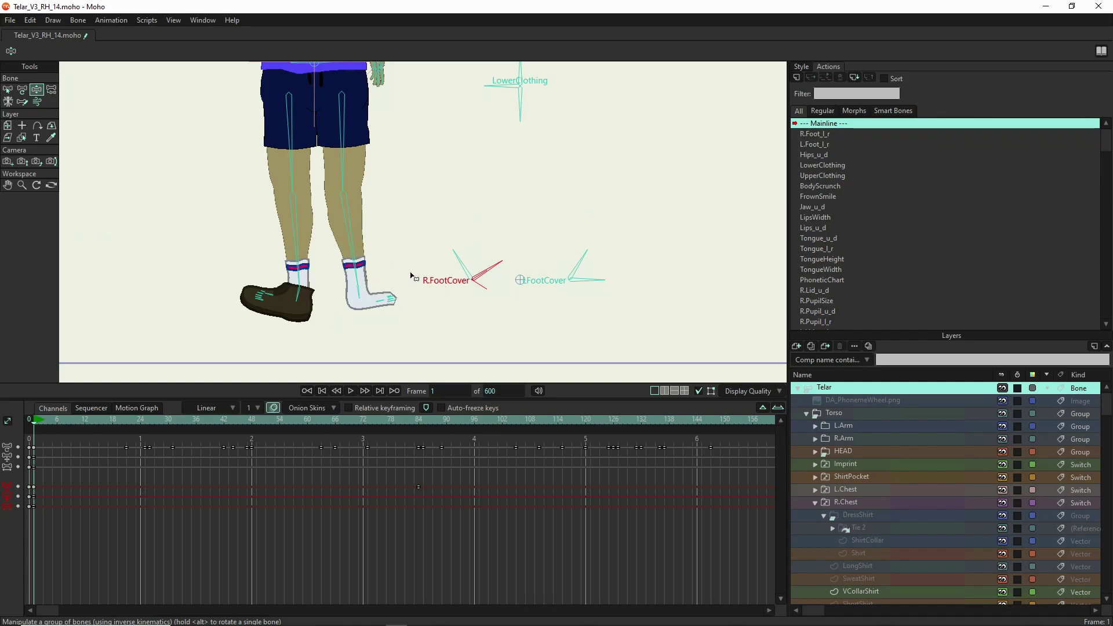
scroll(415, 260, "up", 3)
scroll(414, 262, "down", 5)
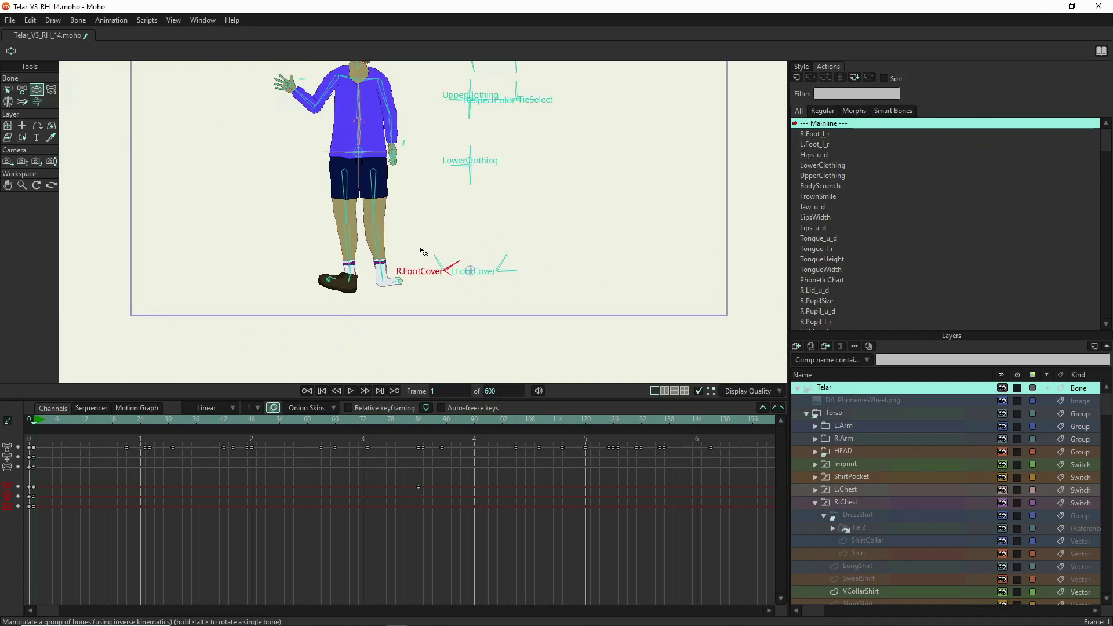
Step: Collapse the DressShirt group and rotate LowerClothing until Telar wears full-length dark trousers
scroll(421, 251, "up", 5)
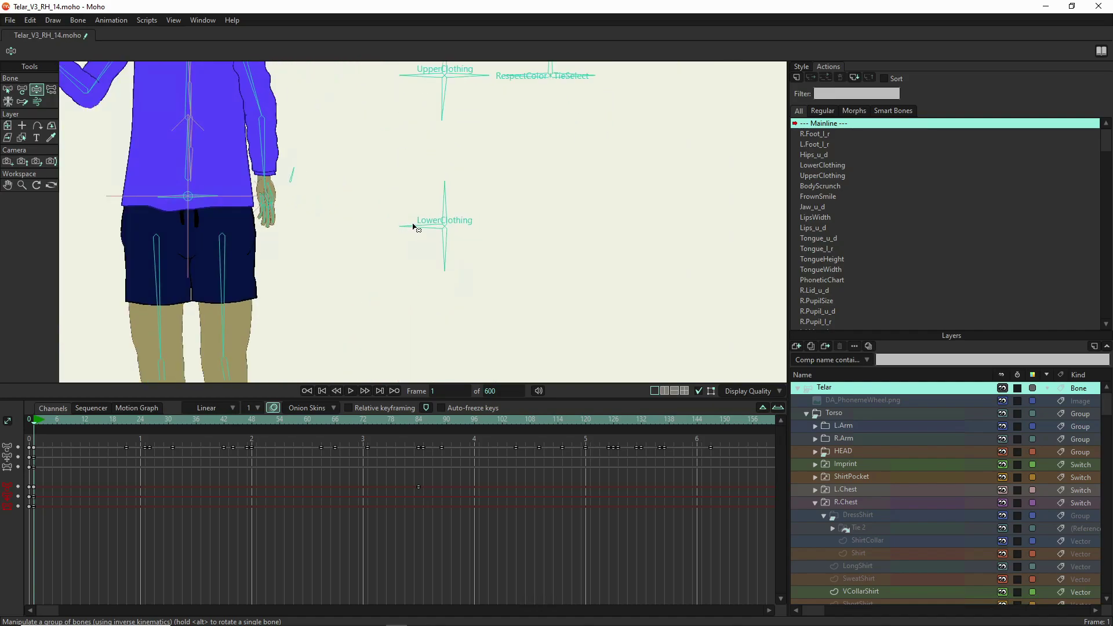
left_click(413, 227)
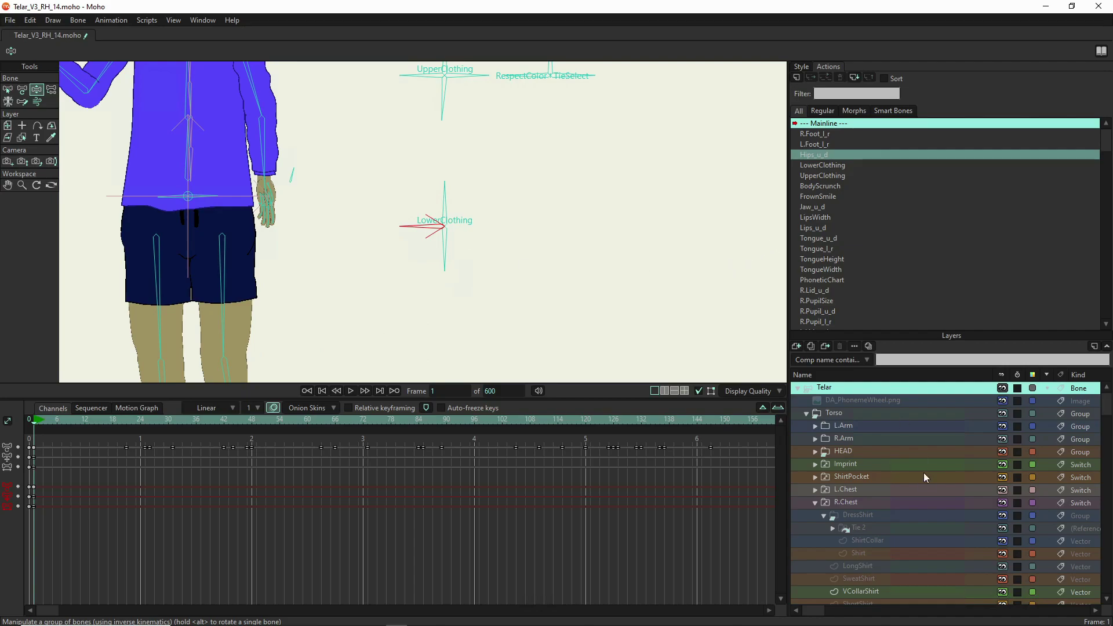
scroll(881, 482, "down", 1)
scroll(881, 482, "down", 2)
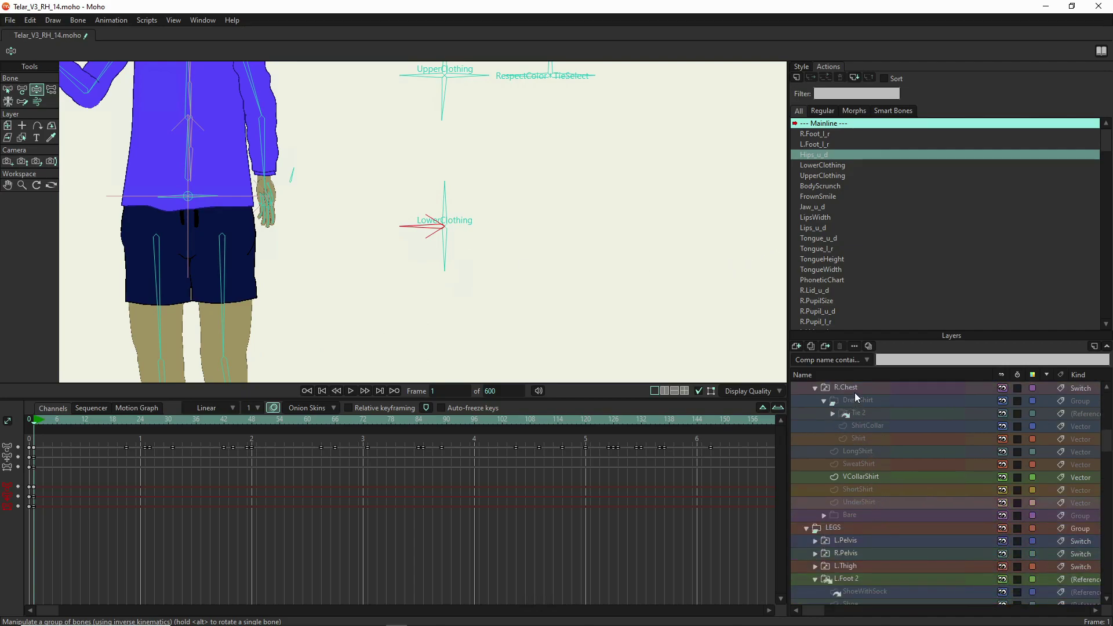
left_click(823, 401)
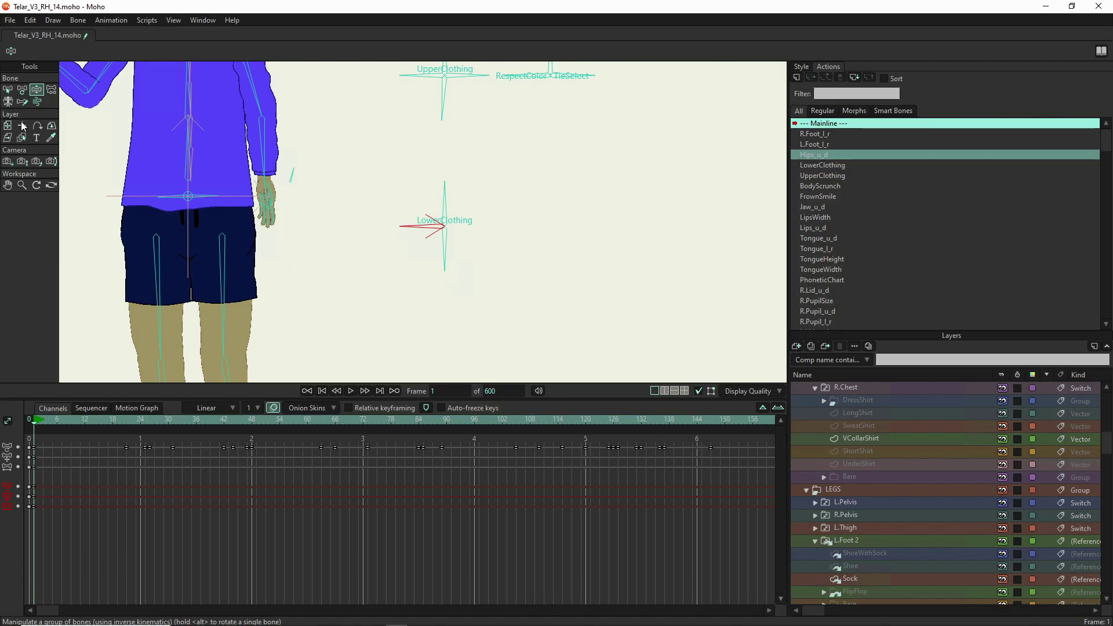
left_click_drag(427, 226, 439, 300)
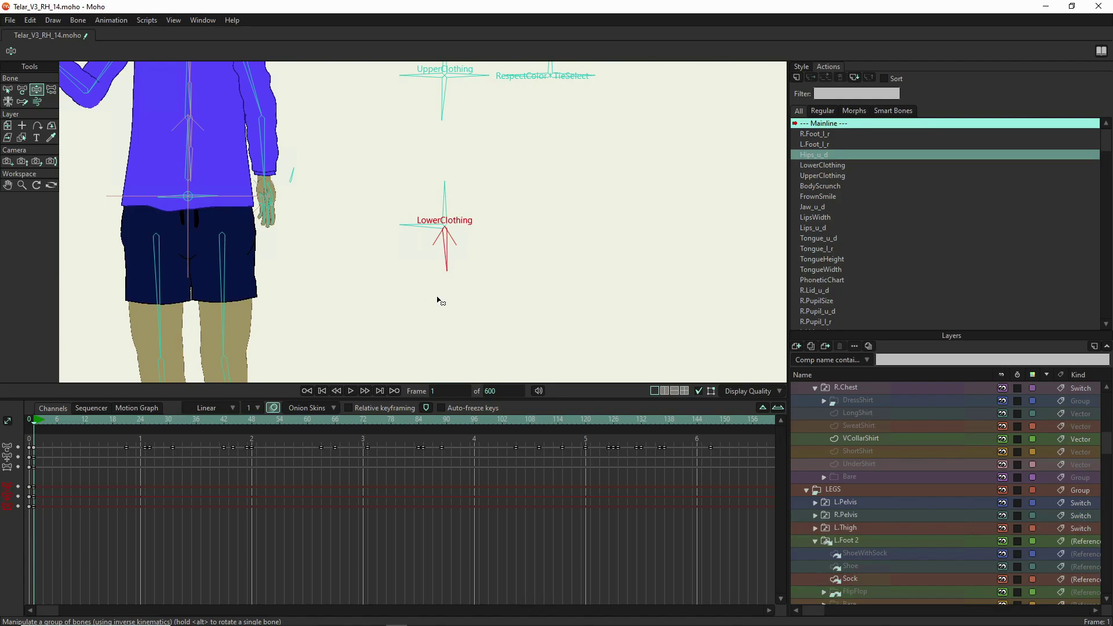
left_click_drag(437, 300, 446, 304)
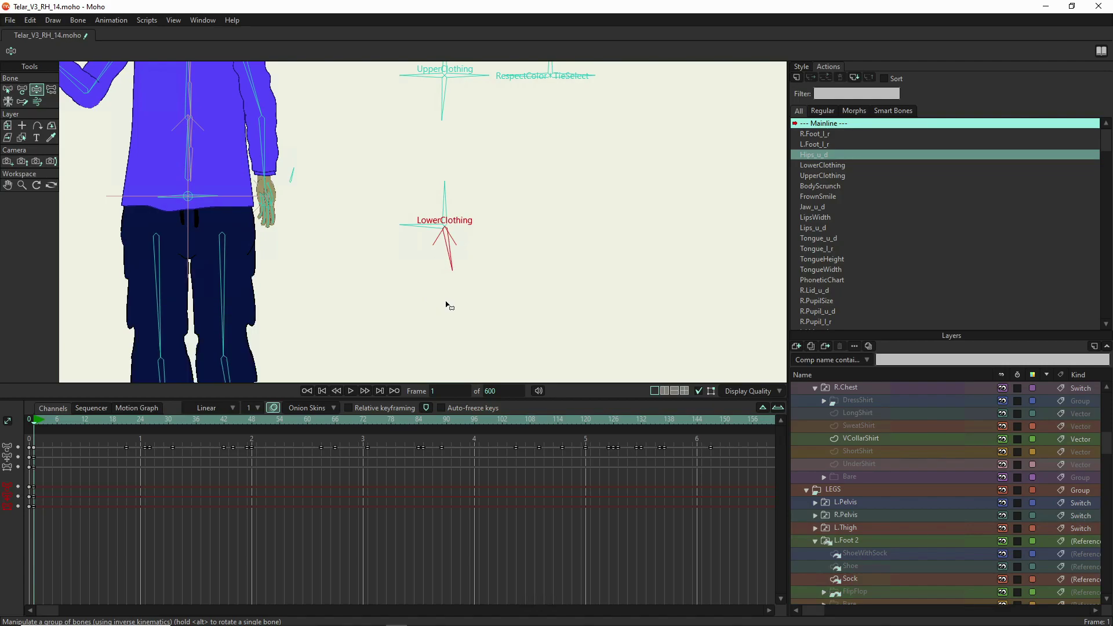
scroll(427, 236, "down", 3)
scroll(472, 216, "up", 2)
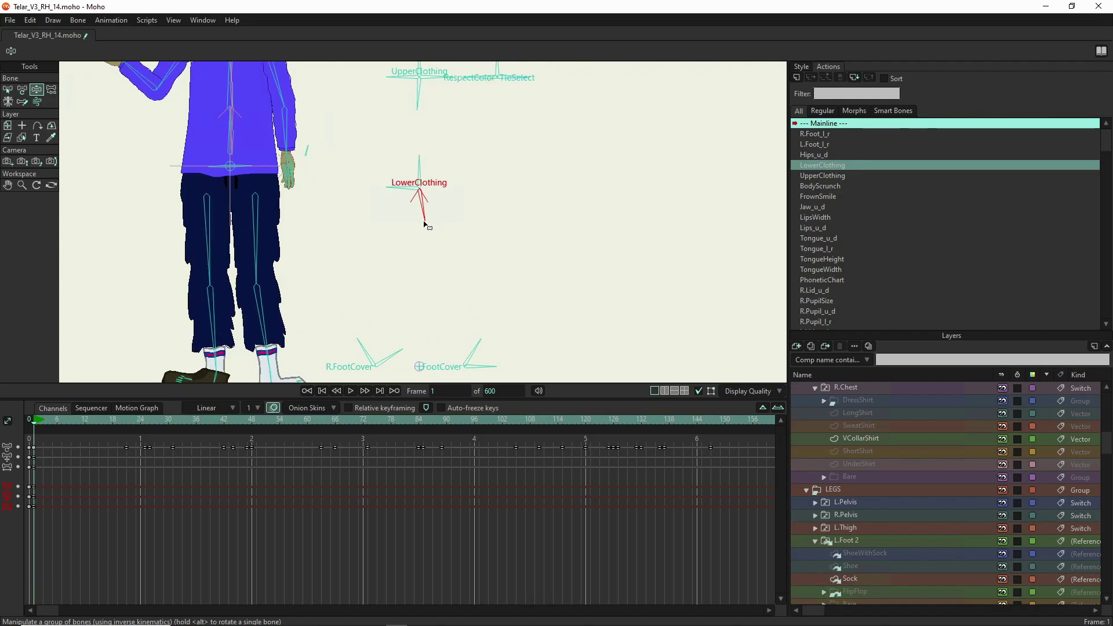
left_click_drag(425, 225, 439, 228)
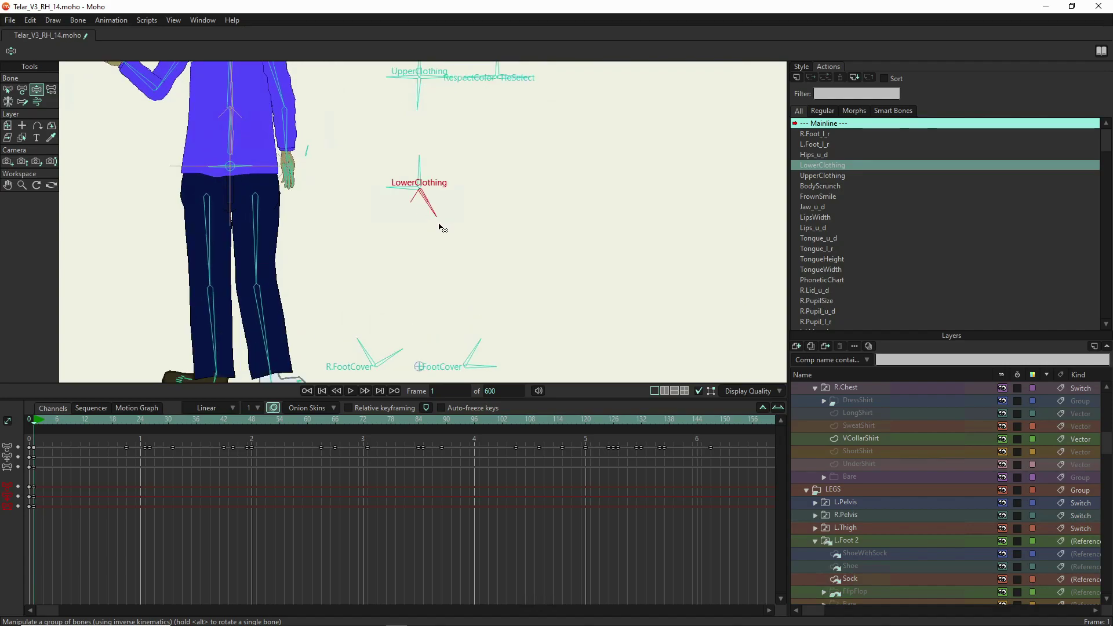
scroll(438, 228, "down", 1)
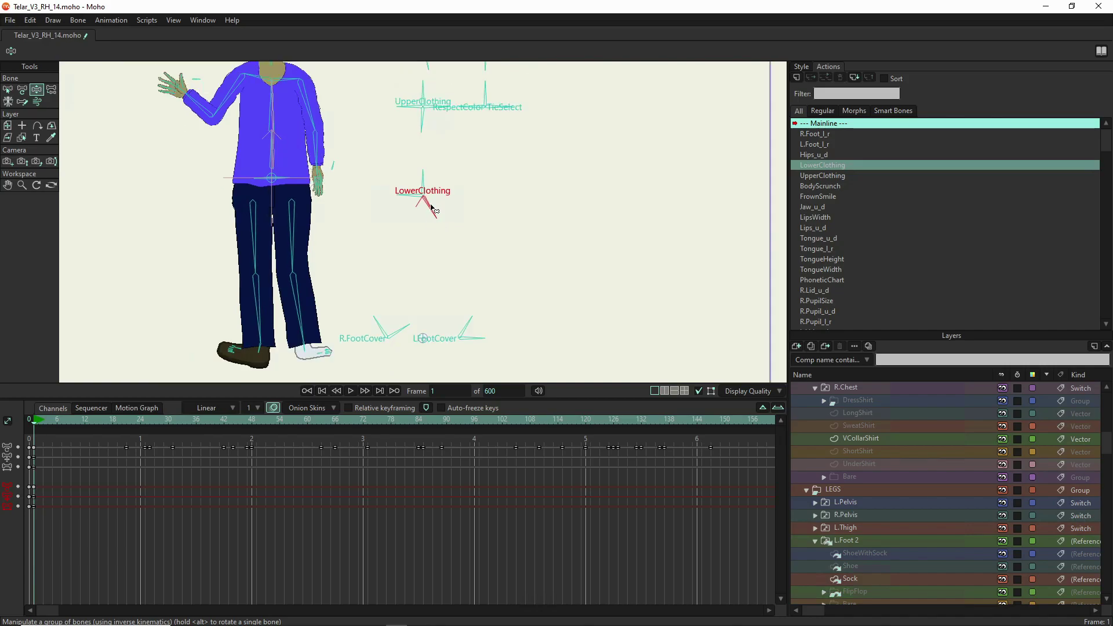
Step: Return to shorts and cycle UpperClothing through bare torso and shirts to a collared top with tie
left_click_drag(435, 224, 420, 235)
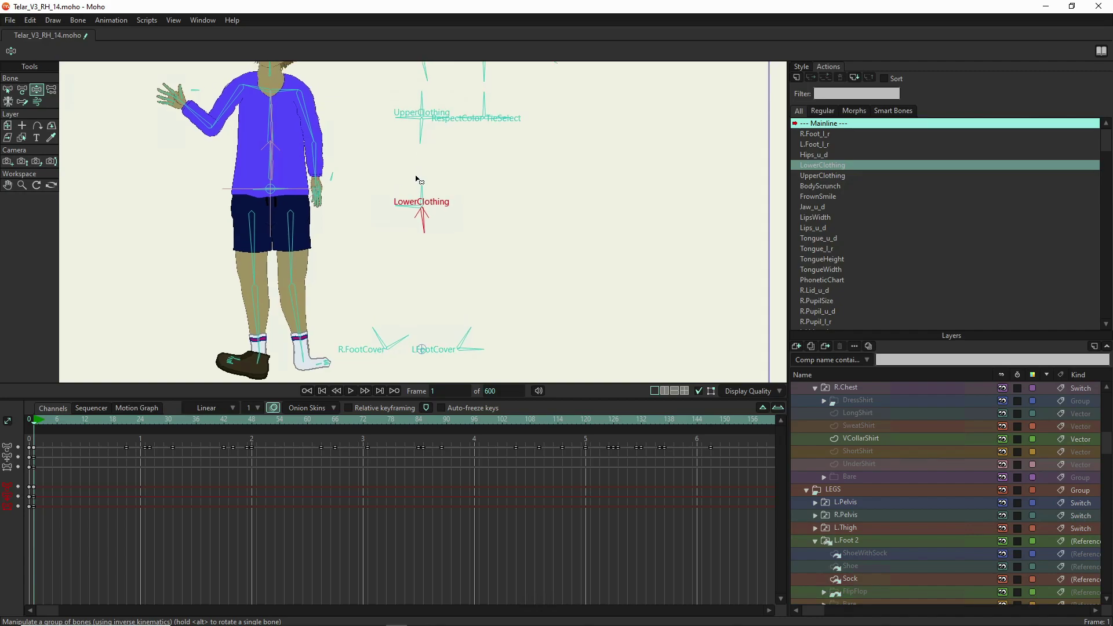
scroll(418, 226, "up", 3)
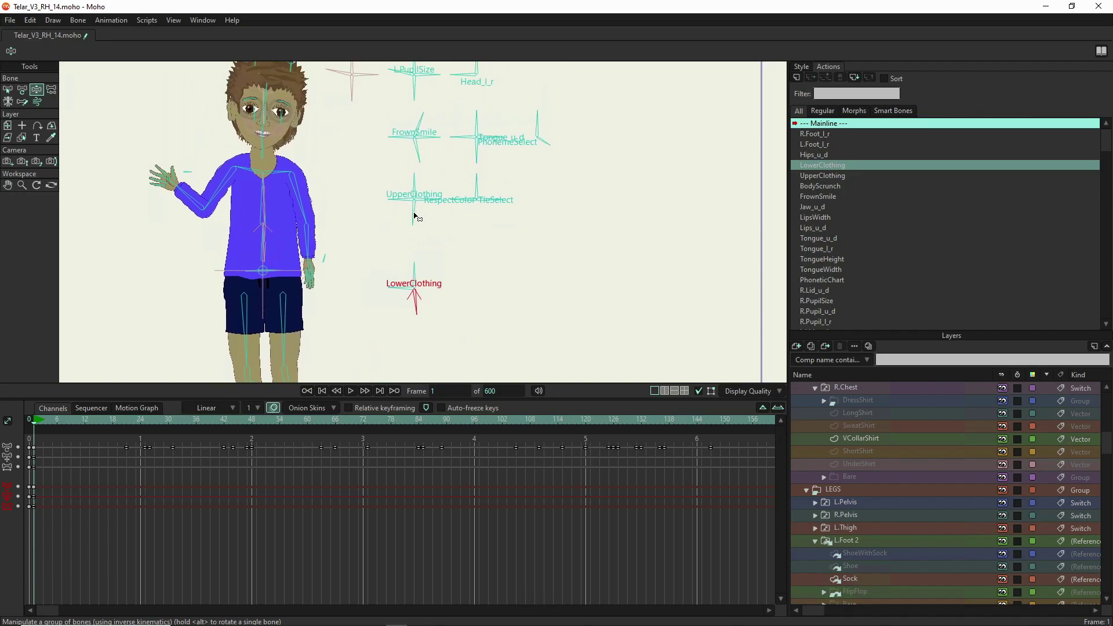
left_click(414, 215)
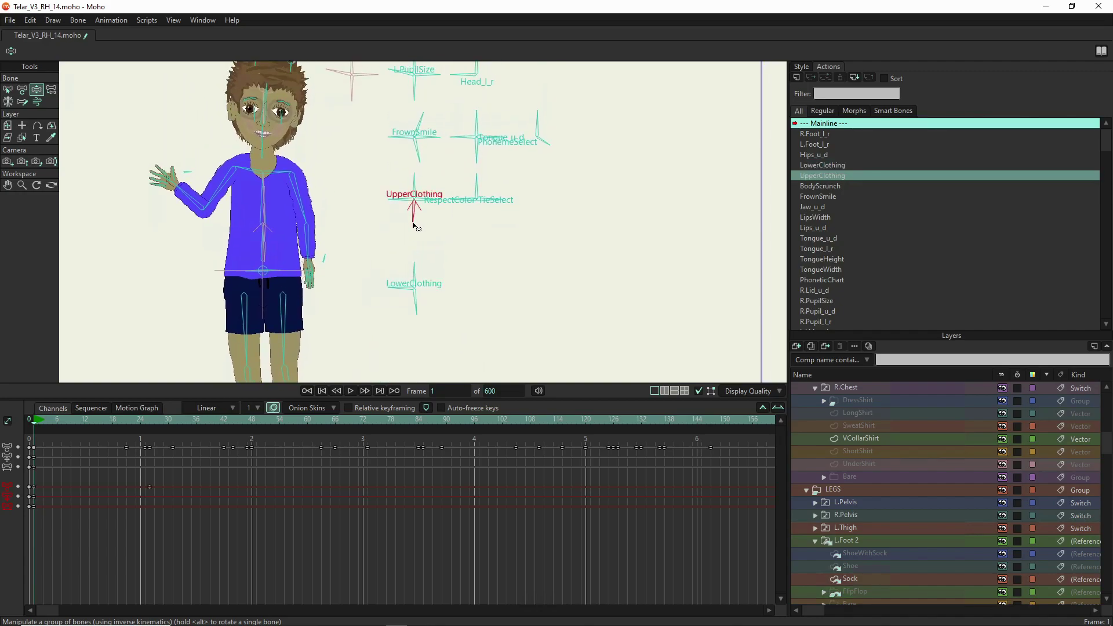
left_click_drag(414, 226, 395, 218)
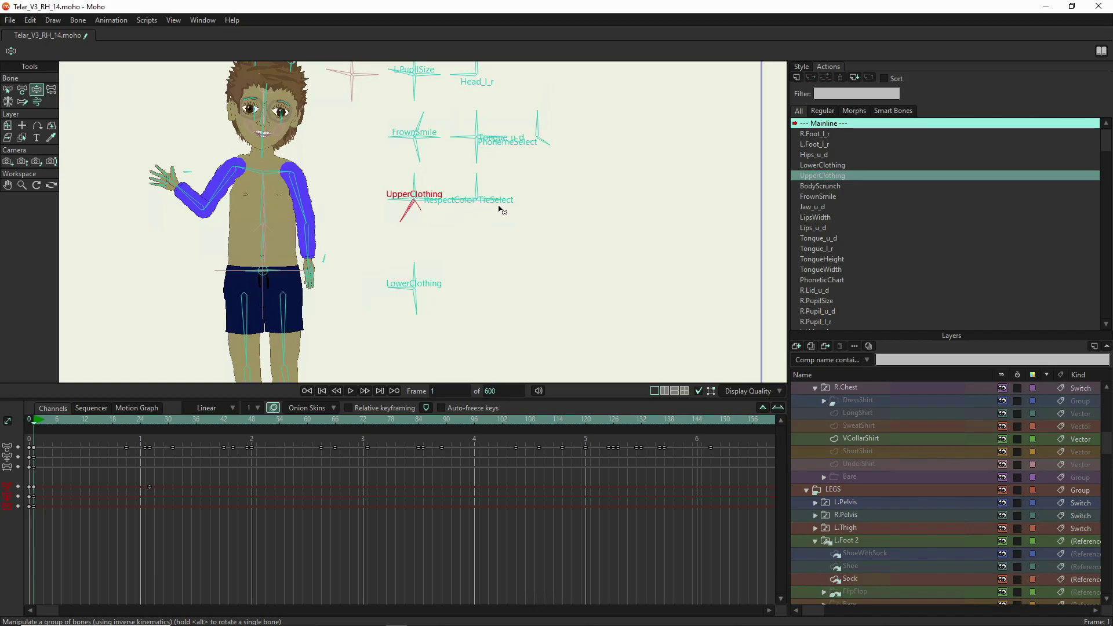
left_click_drag(442, 201, 406, 229)
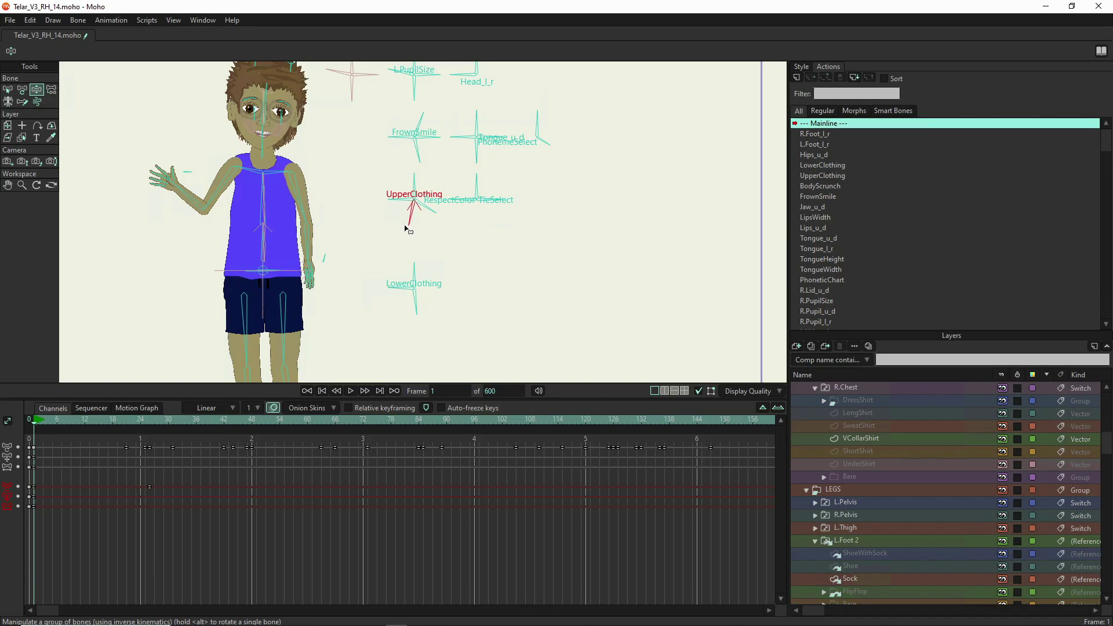
left_click_drag(406, 230, 410, 233)
left_click_drag(412, 234, 418, 237)
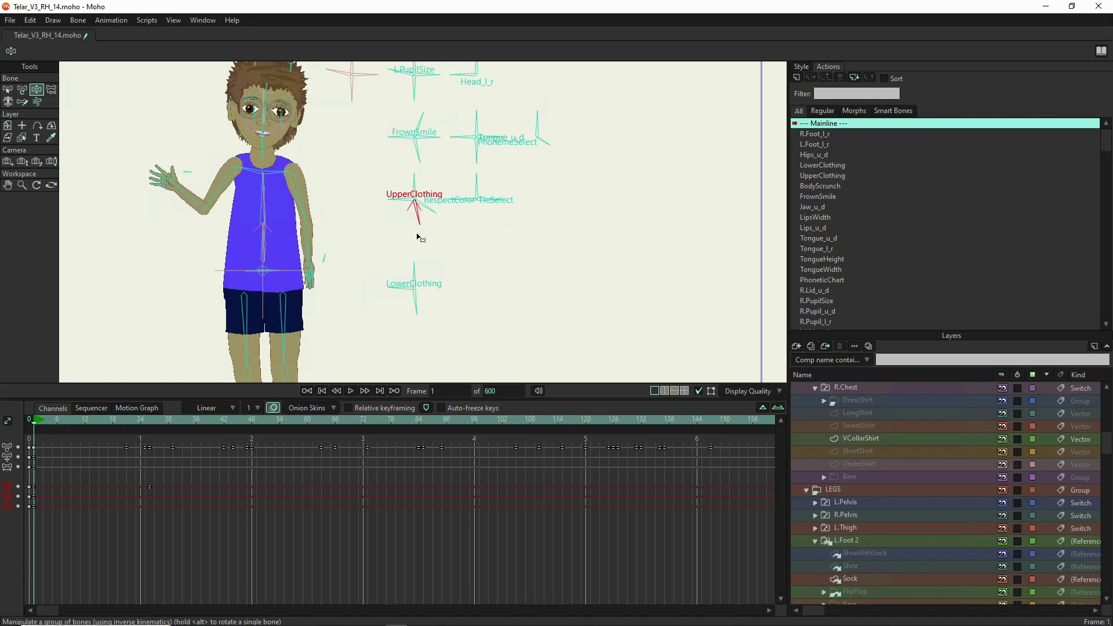
left_click_drag(419, 234, 426, 238)
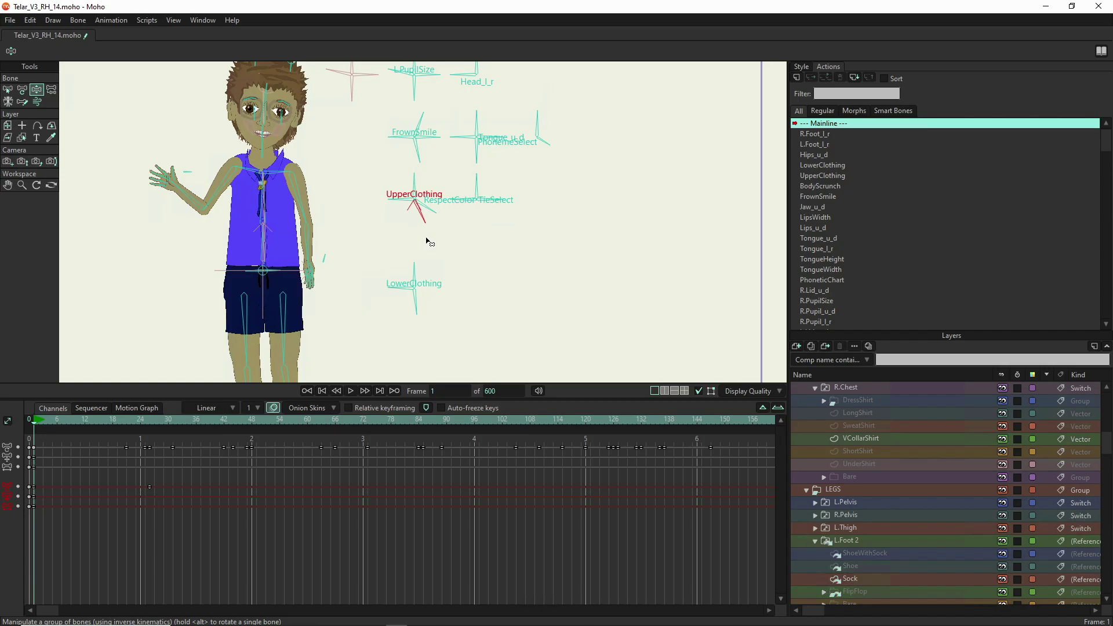
Step: Fine-tune the top, then rotate TieSelect through tie styles to a sleeveless shirt without tie
scroll(286, 238, "up", 5)
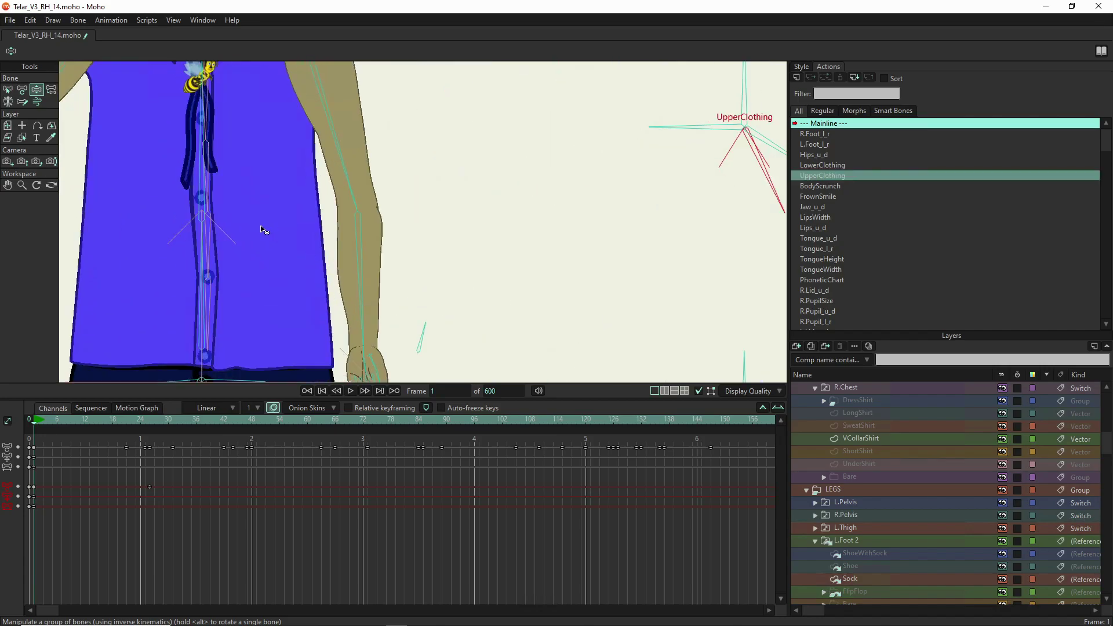
left_click_drag(255, 241, 215, 307)
scroll(273, 324, "down", 1)
scroll(237, 250, "down", 2)
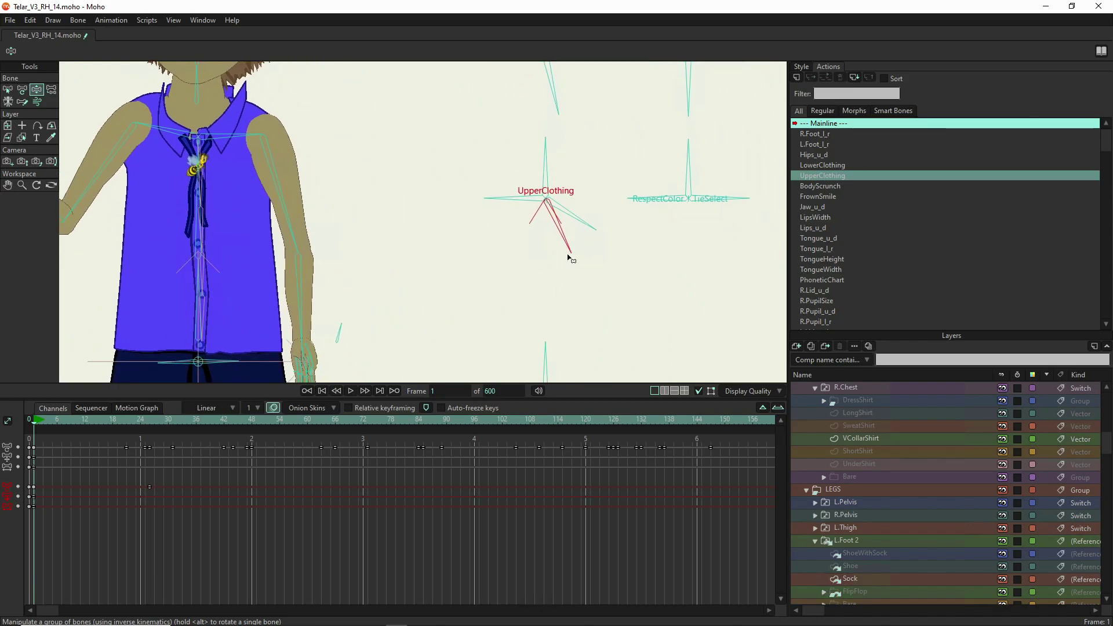
left_click_drag(568, 255, 599, 268)
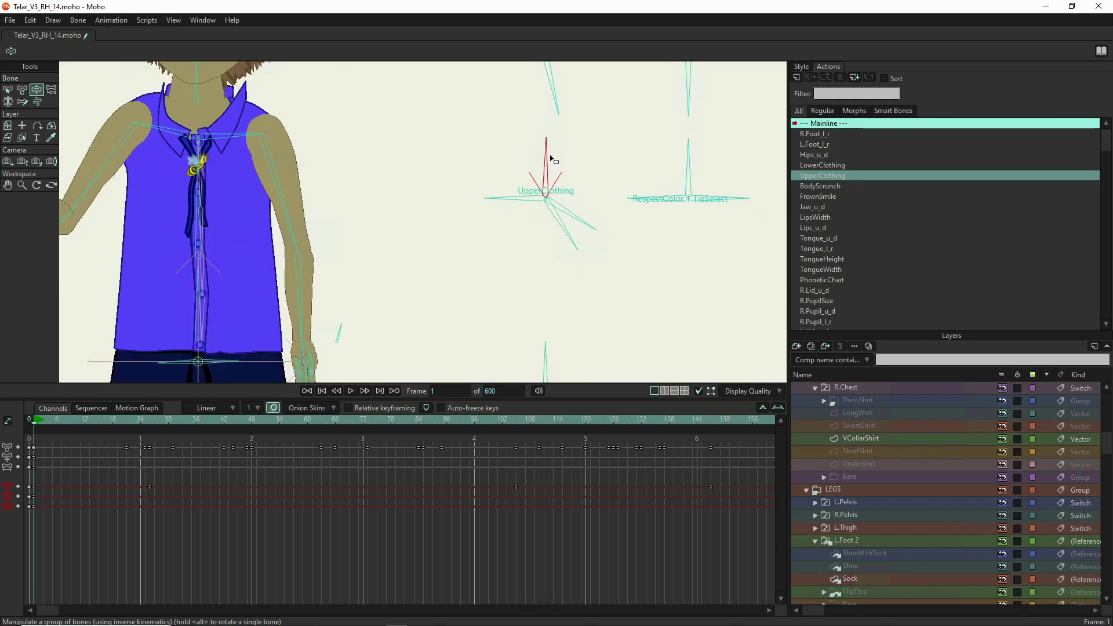
left_click(649, 236)
left_click_drag(653, 240, 654, 180)
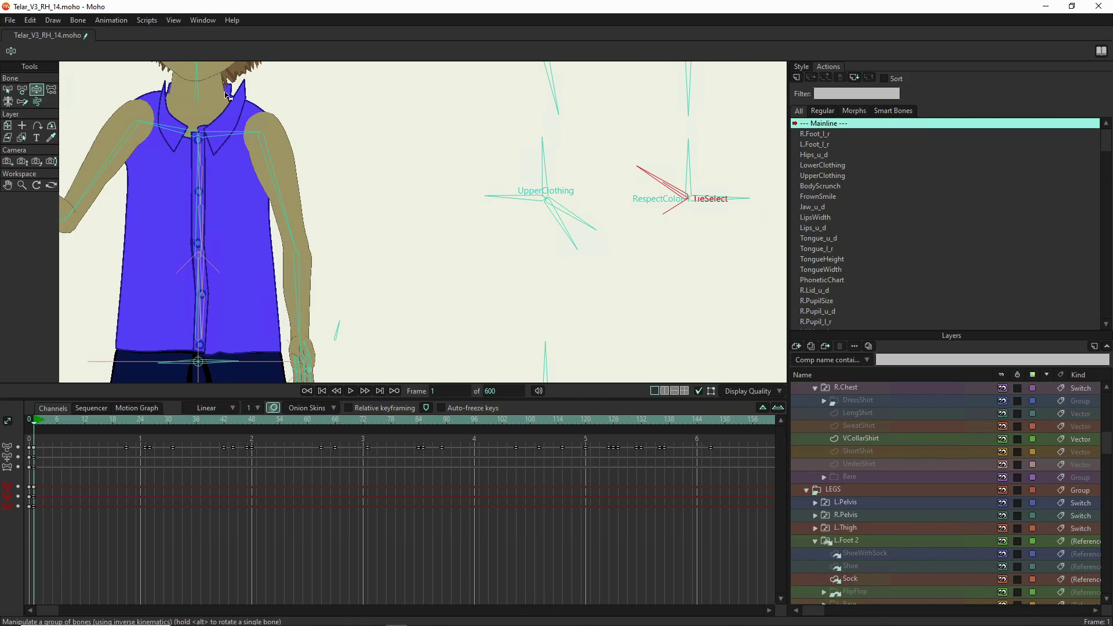
scroll(155, 186, "down", 3)
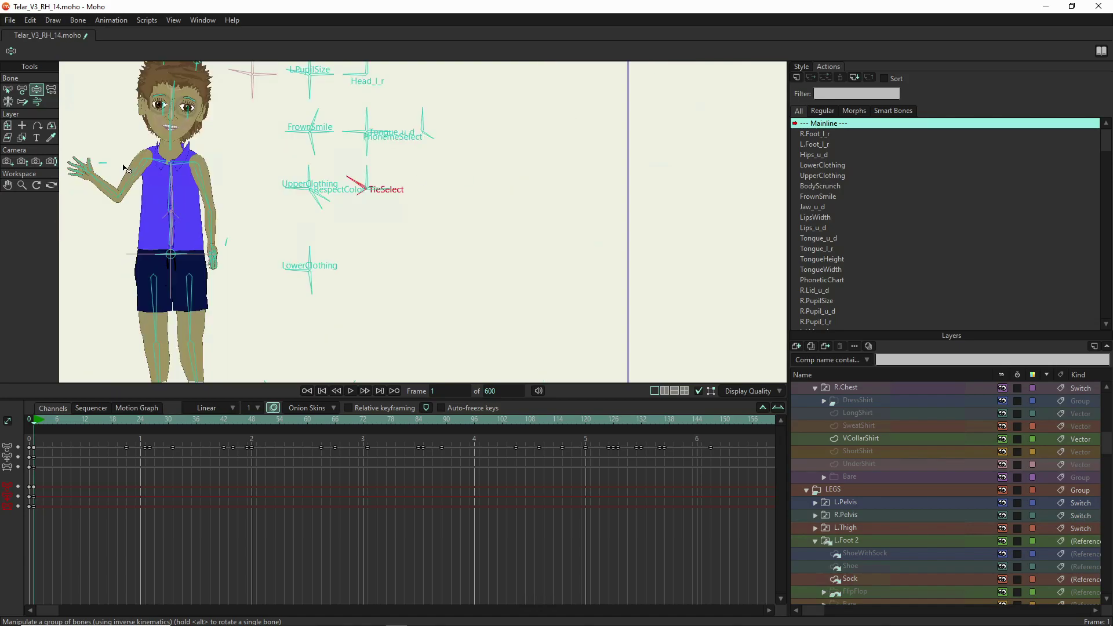
Step: Rotate UpperClothing to give Telar the long-sleeved blue shirt
left_click_drag(176, 212, 206, 254)
scroll(396, 231, "up", 4)
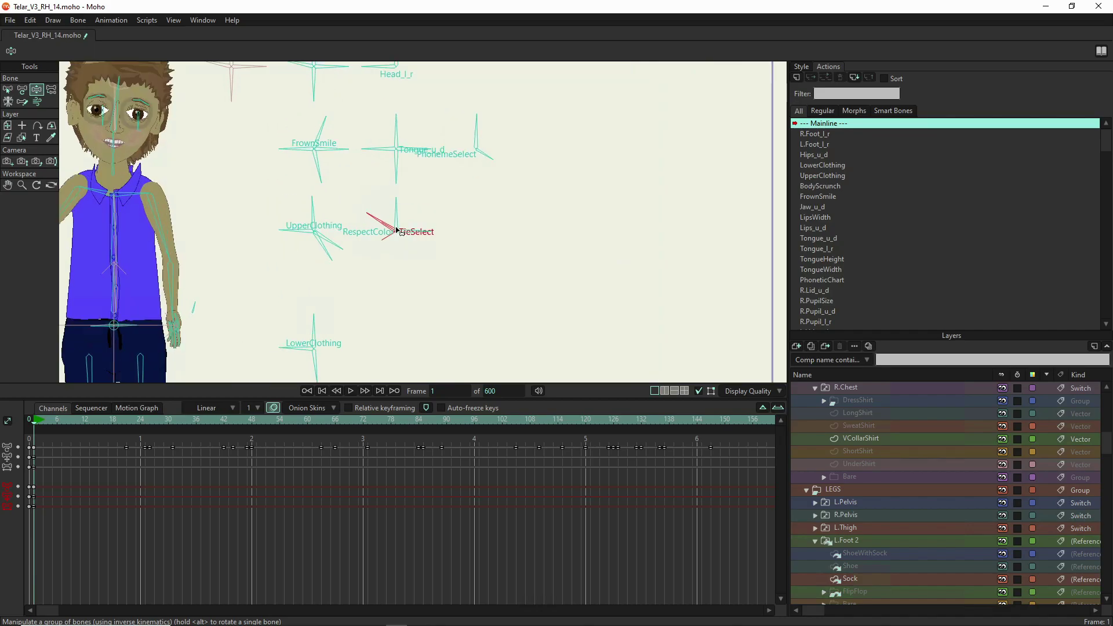
left_click_drag(433, 227, 562, 234)
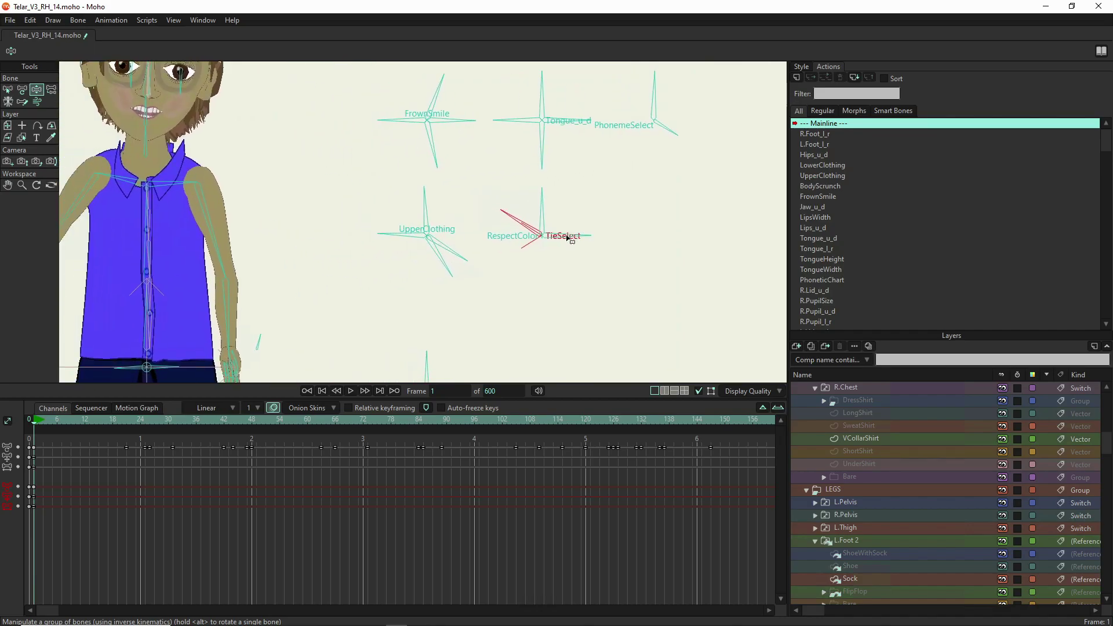
left_click_drag(436, 285, 413, 286)
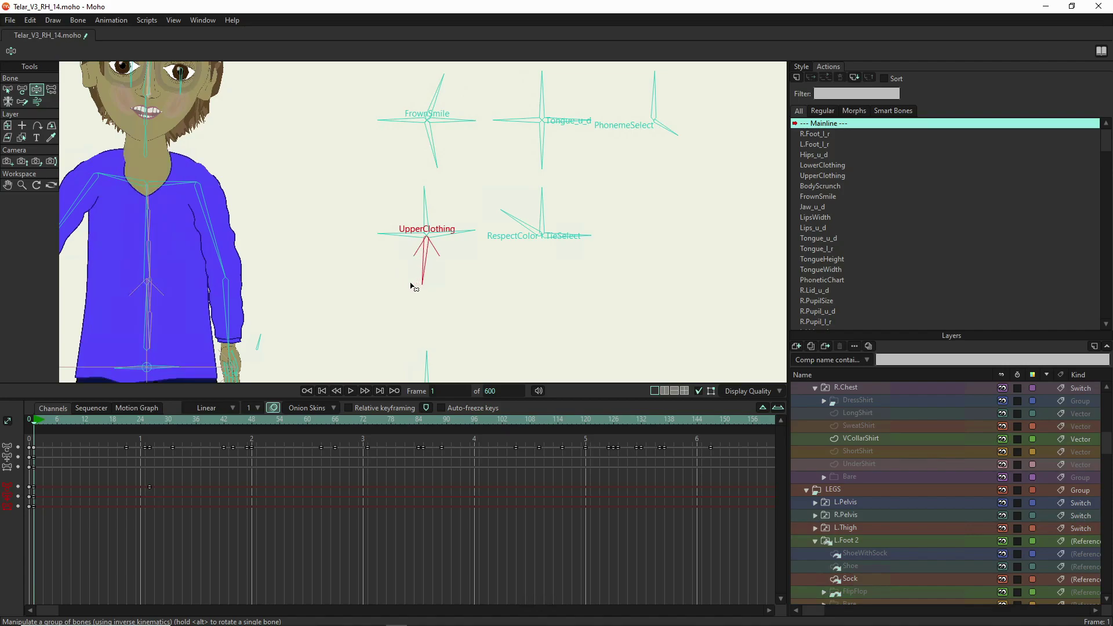
mouse_move(474, 238)
left_mouse_down()
mouse_move(472, 248)
mouse_move(474, 223)
mouse_move(470, 253)
mouse_move(471, 233)
left_mouse_up()
Step: Rotate LowerClothing from shorts back to long dark trousers
scroll(387, 290, "down", 5)
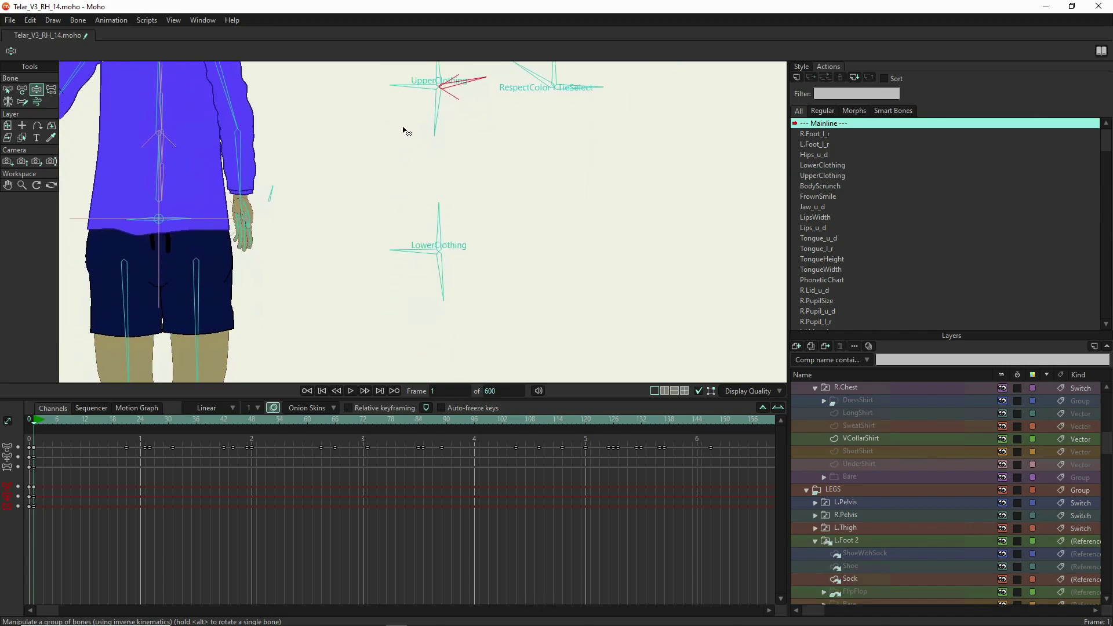
left_click(447, 279)
left_click_drag(446, 280, 529, 191)
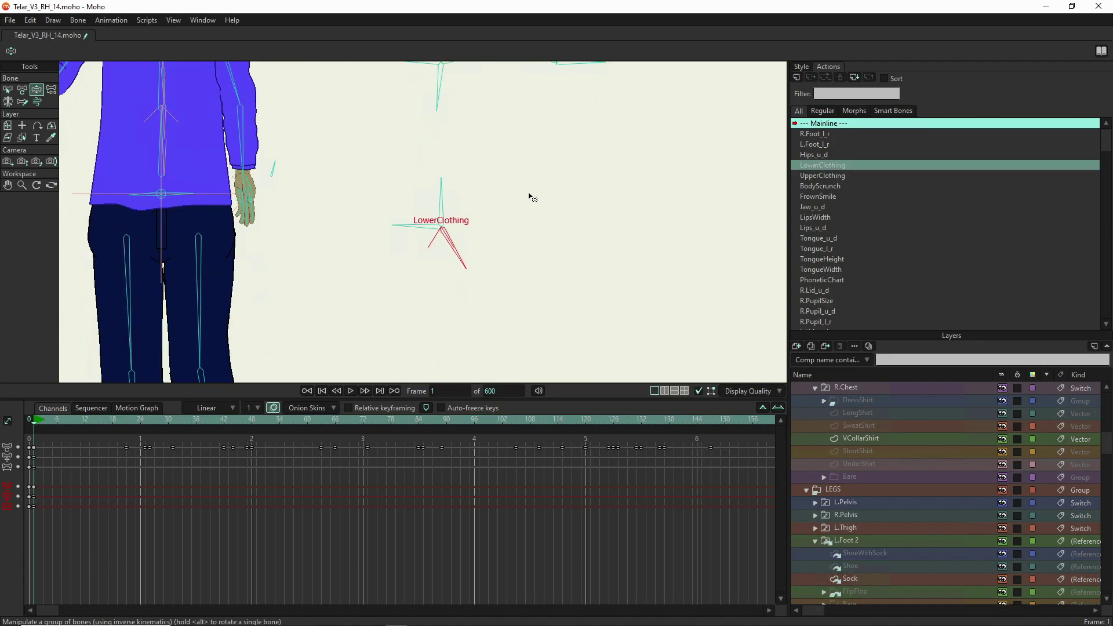
scroll(460, 370, "up", 5)
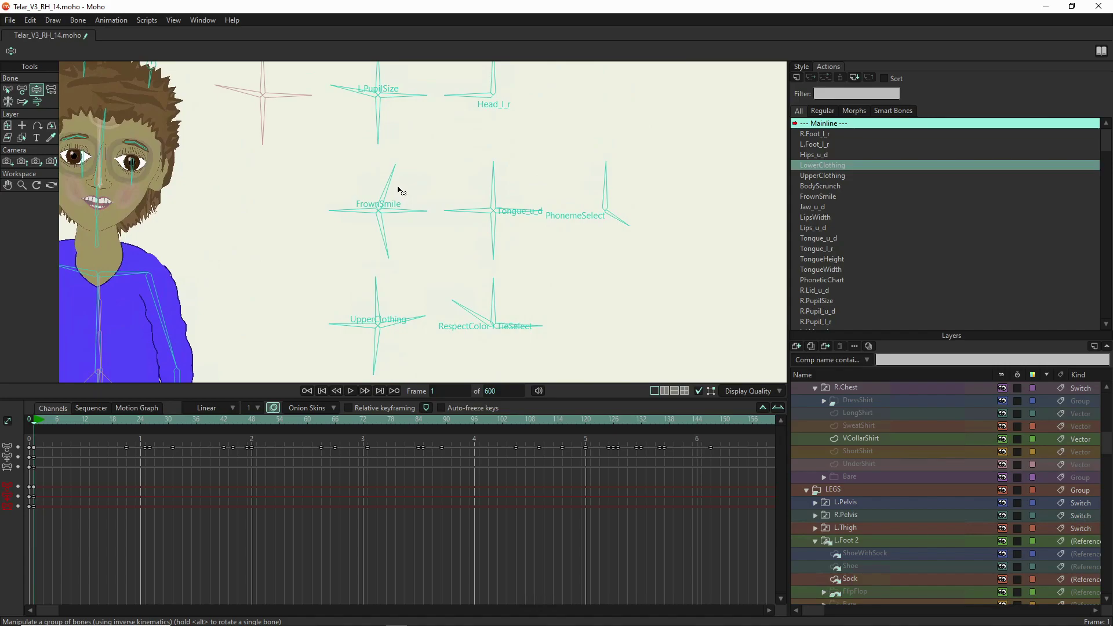
Step: Rotate the Tongue_u_d bone to raise the tongue inside the smile, zooming on the face to check
left_click_drag(393, 255, 477, 315)
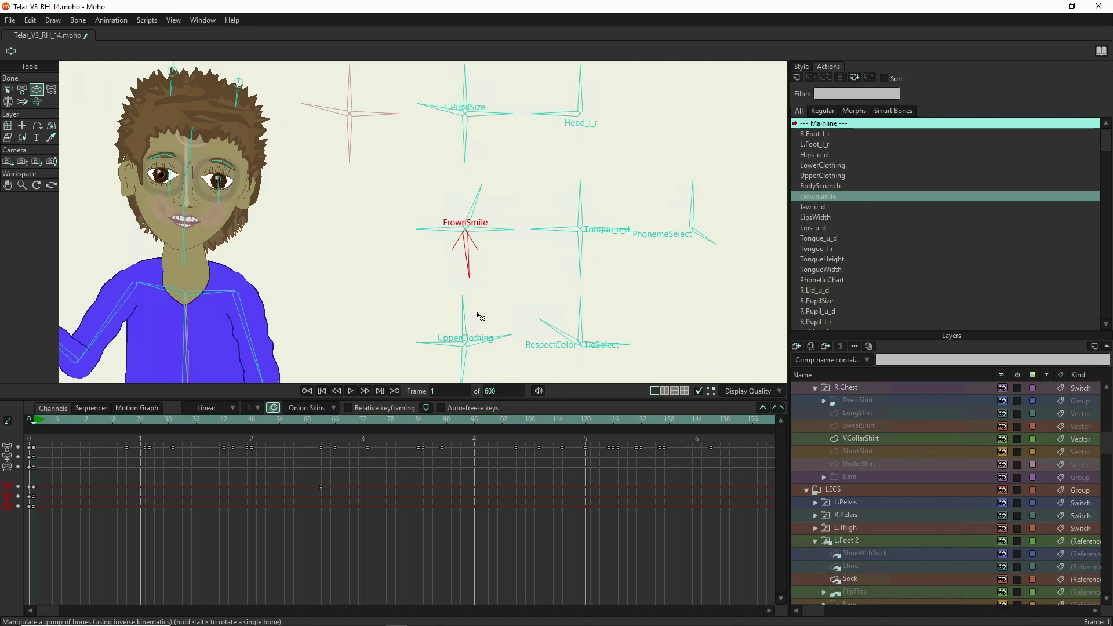
left_click_drag(618, 232, 536, 238)
scroll(145, 221, "up", 3)
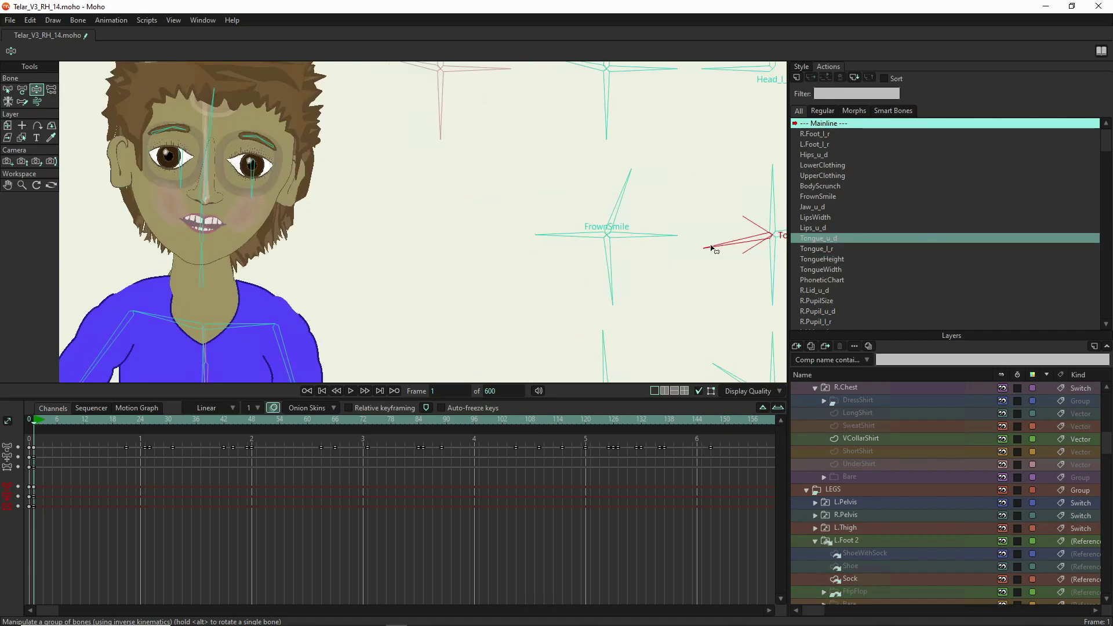
mouse_move(714, 246)
left_mouse_down()
mouse_move(713, 224)
mouse_move(712, 249)
mouse_move(712, 234)
left_mouse_up()
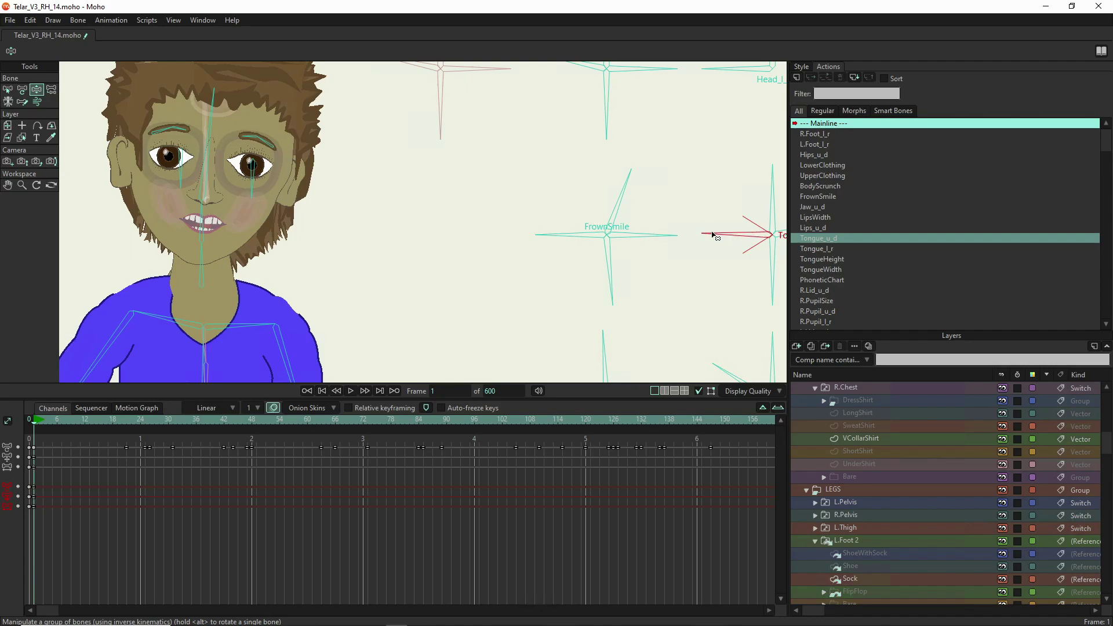
scroll(713, 237, "down", 3)
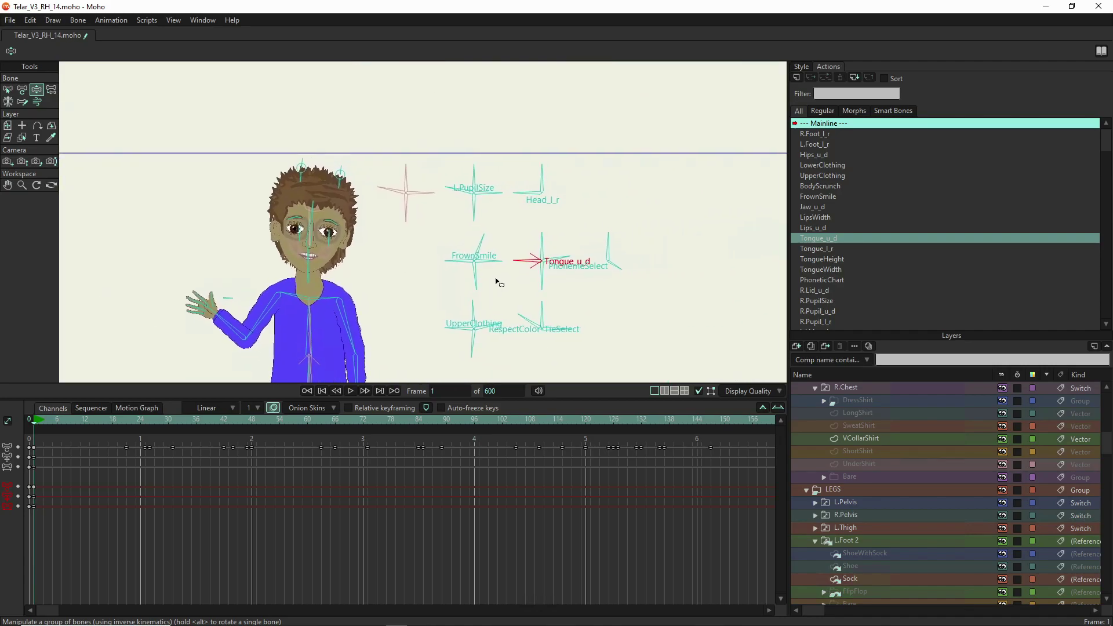
scroll(496, 282, "down", 2)
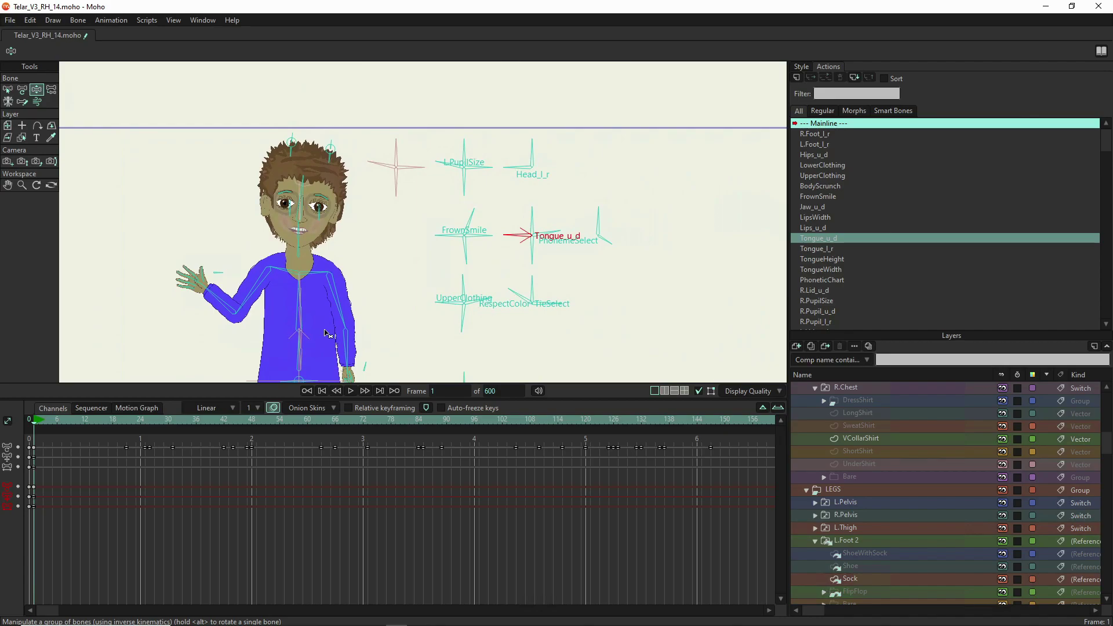
scroll(322, 333, "up", 3)
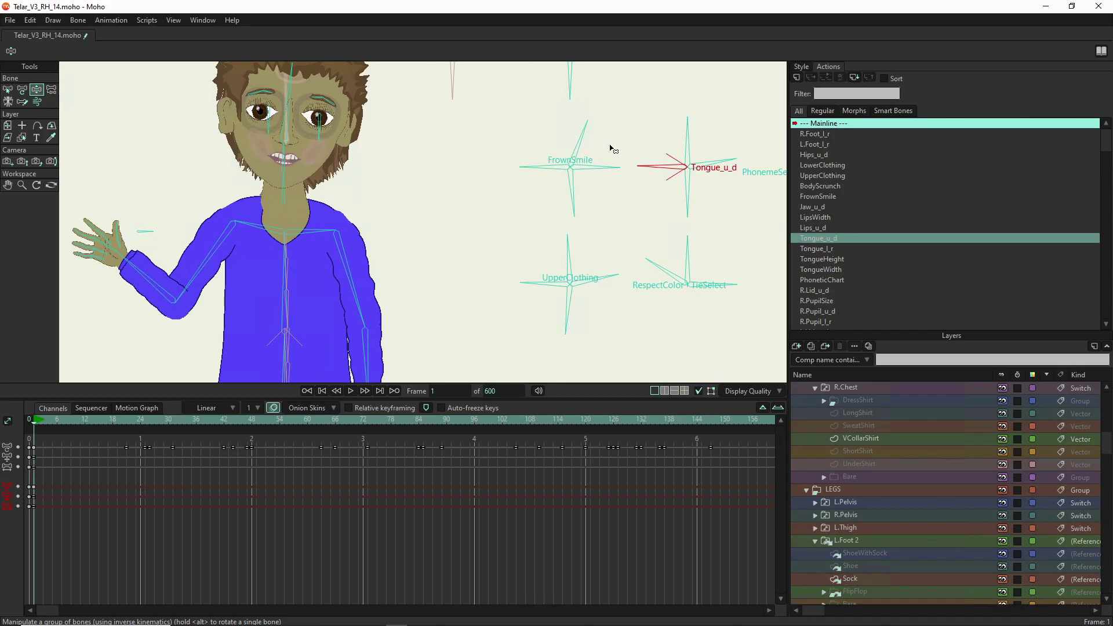
scroll(336, 284, "down", 1)
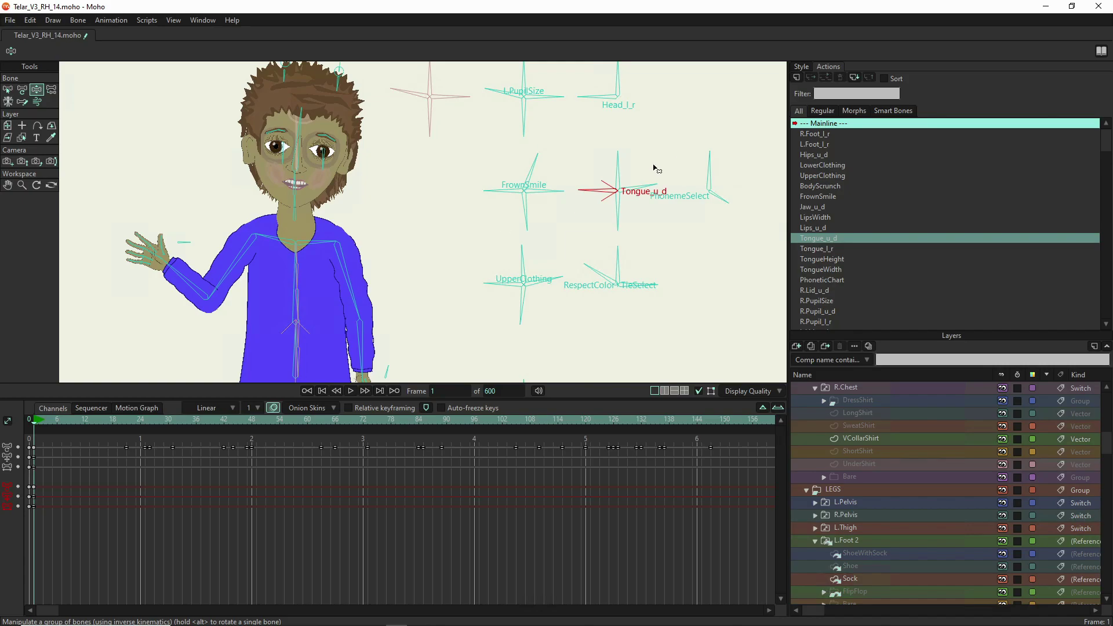
Step: Resize the left pupil with L.PupilSize, then turn the head sideways with Head_l_r
left_click(526, 117)
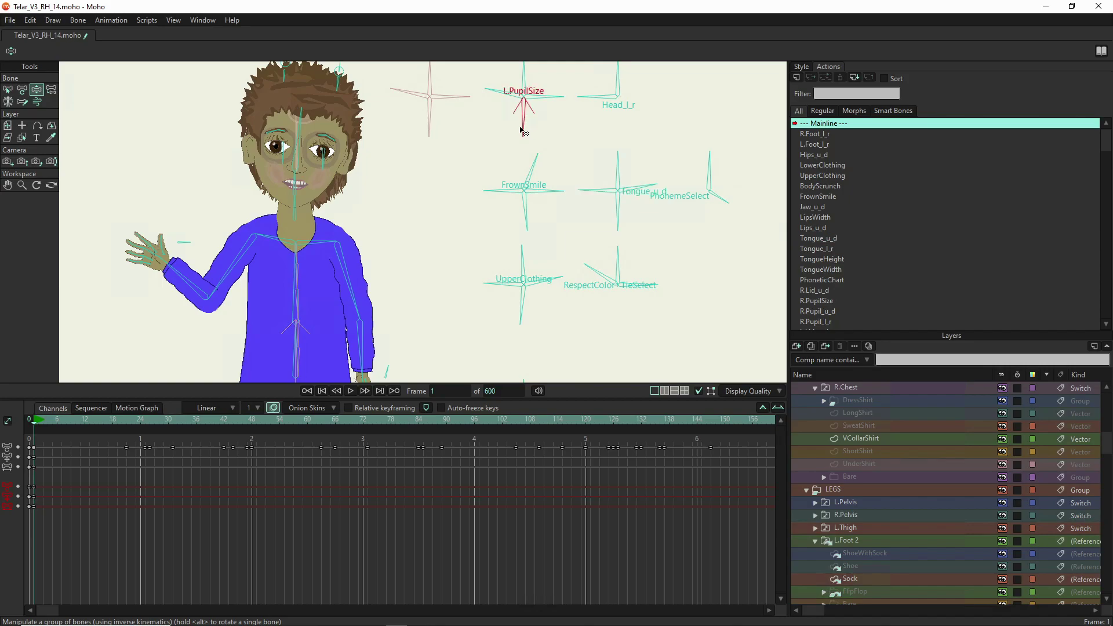
left_click_drag(524, 124, 546, 132)
scroll(346, 167, "up", 6)
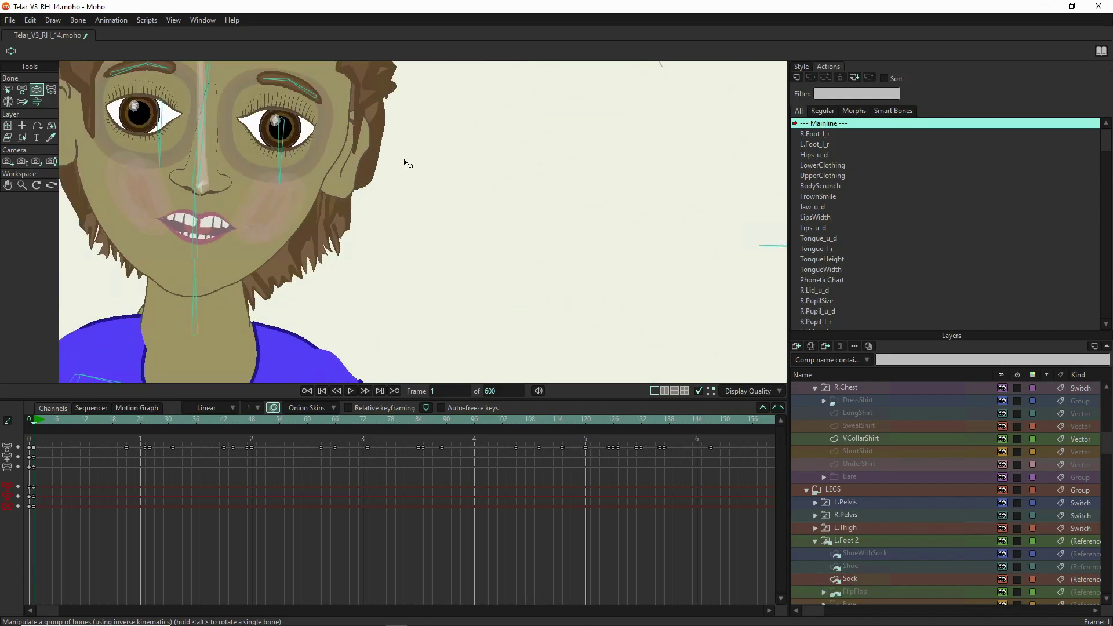
scroll(486, 213, "down", 2)
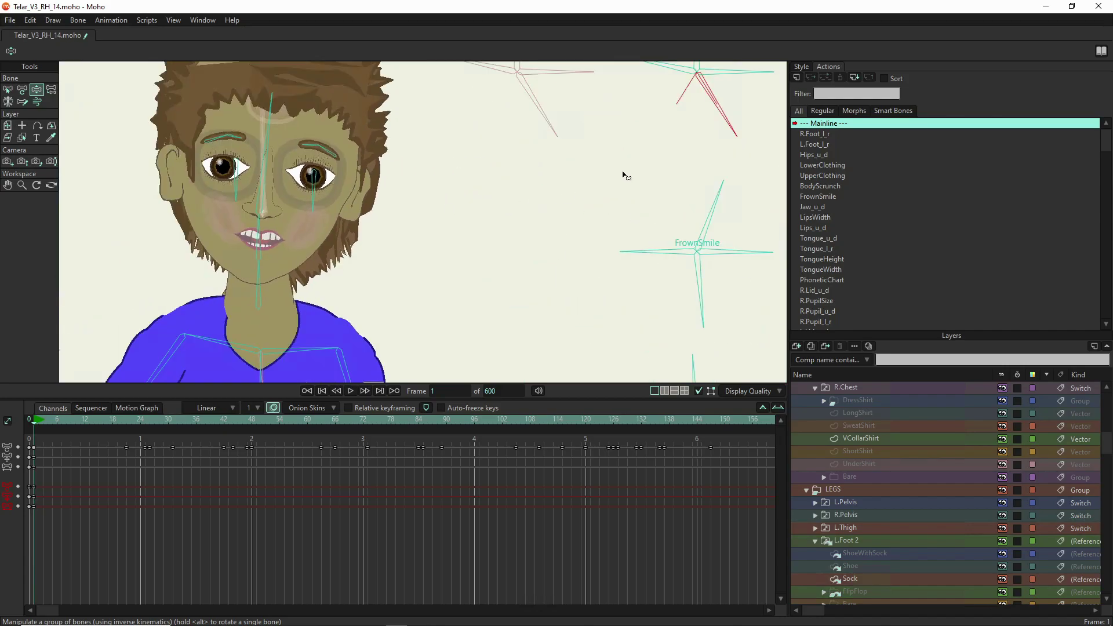
left_click_drag(743, 135, 649, 182)
scroll(649, 182, "down", 3)
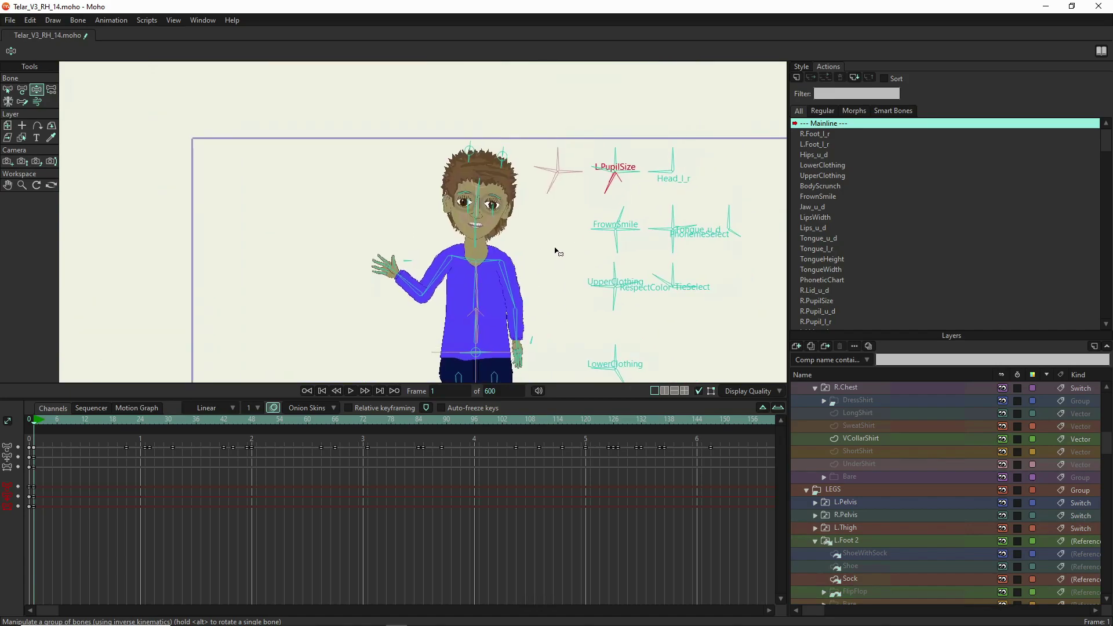
mouse_move(675, 152)
left_mouse_down()
mouse_move(666, 159)
mouse_move(683, 156)
left_mouse_up()
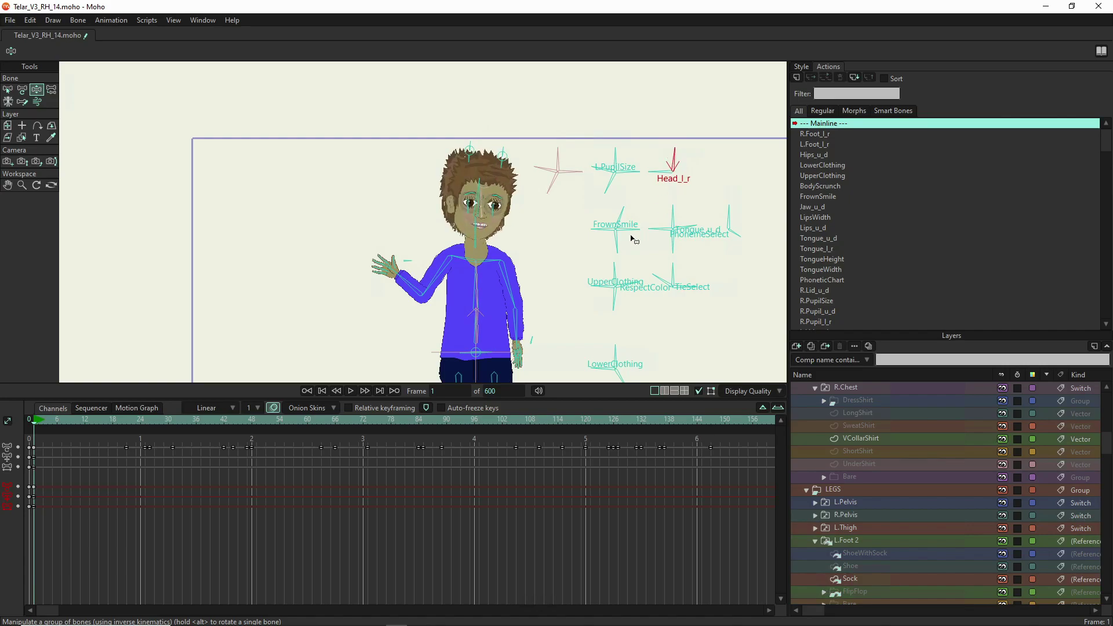
scroll(513, 261, "down", 2)
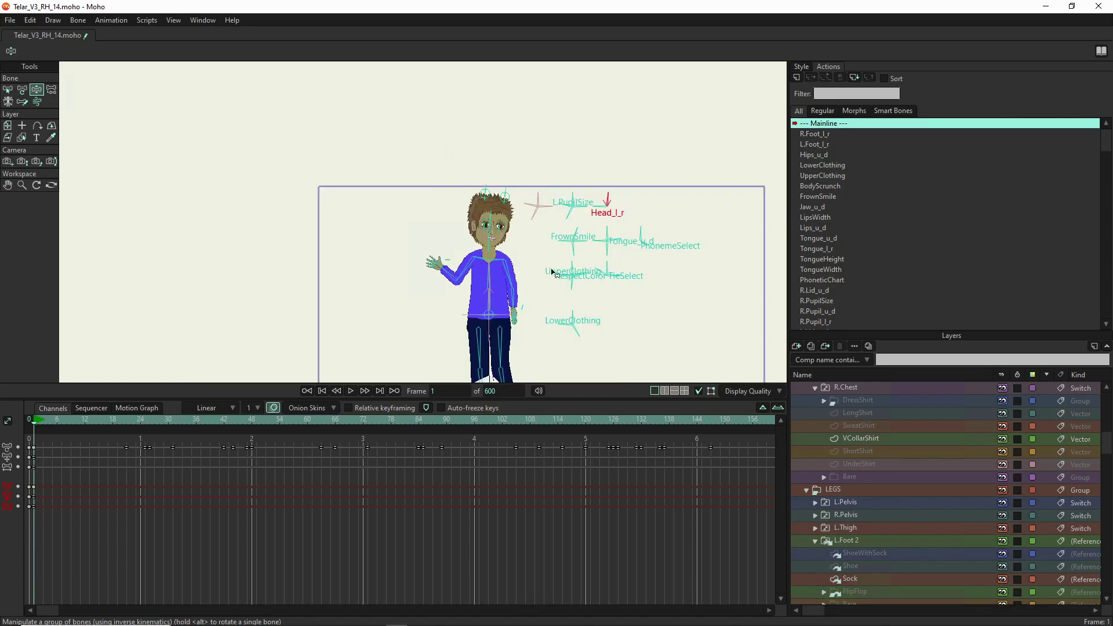
Step: Marquee-select all control bones and uncheck Show label to hide their names
scroll(575, 228, "up", 1)
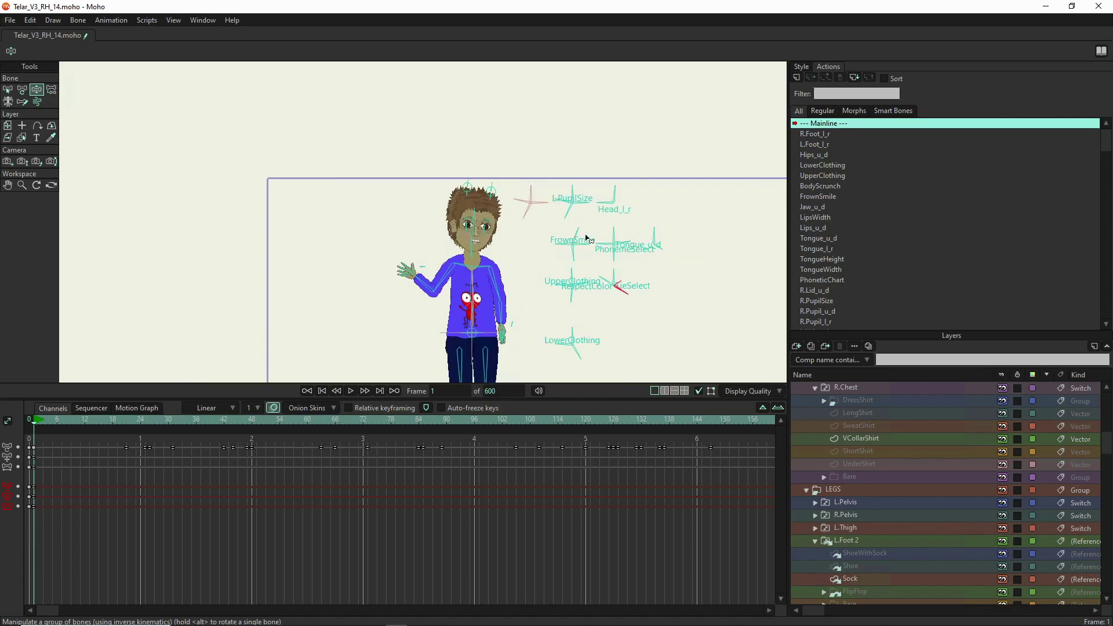
left_click_drag(551, 255, 496, 175)
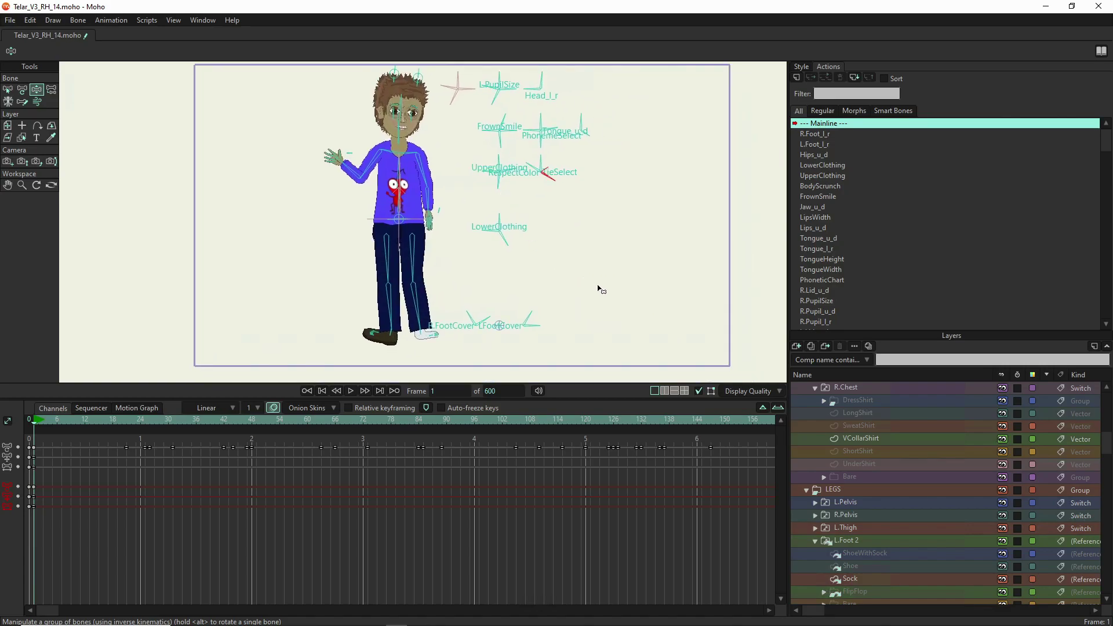
key("z")
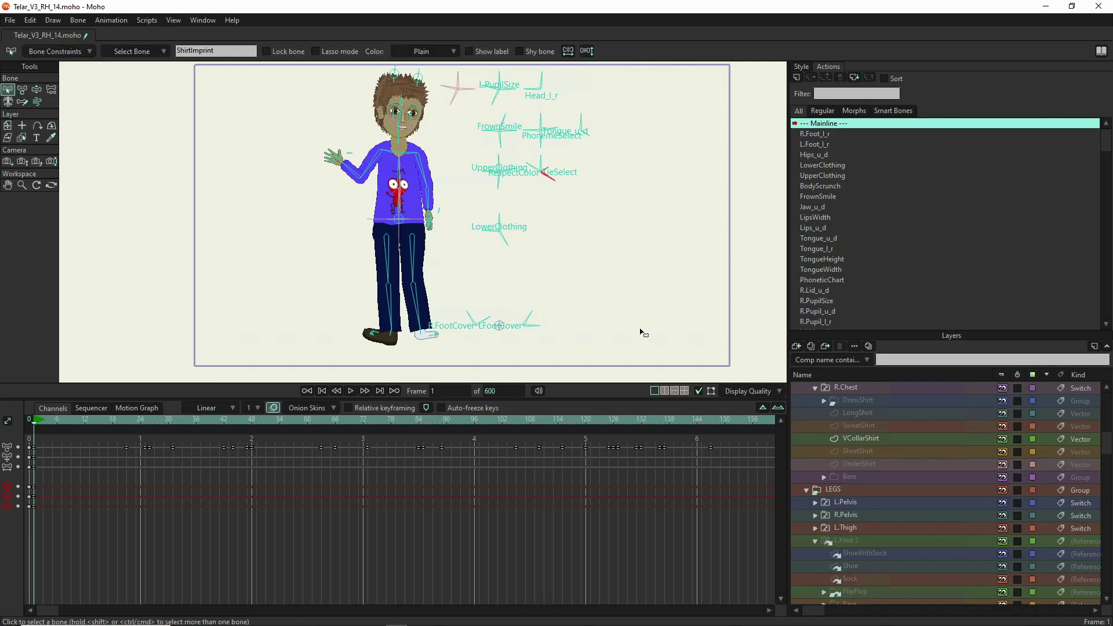
left_click_drag(639, 339, 484, 71)
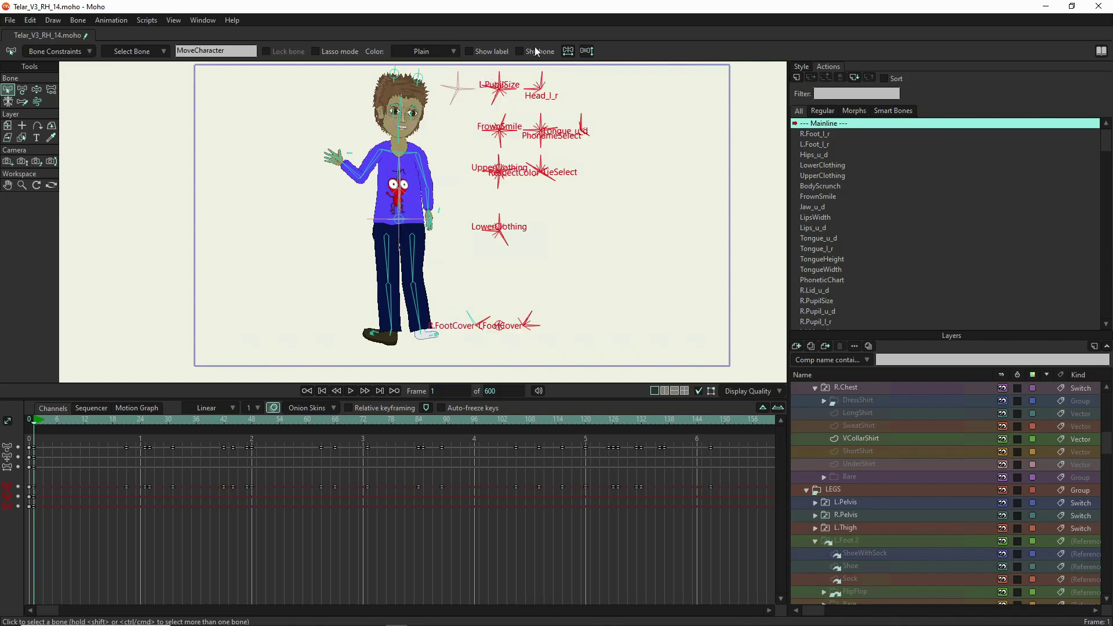
left_click(479, 50)
left_click(479, 225)
scroll(479, 225, "up", 1)
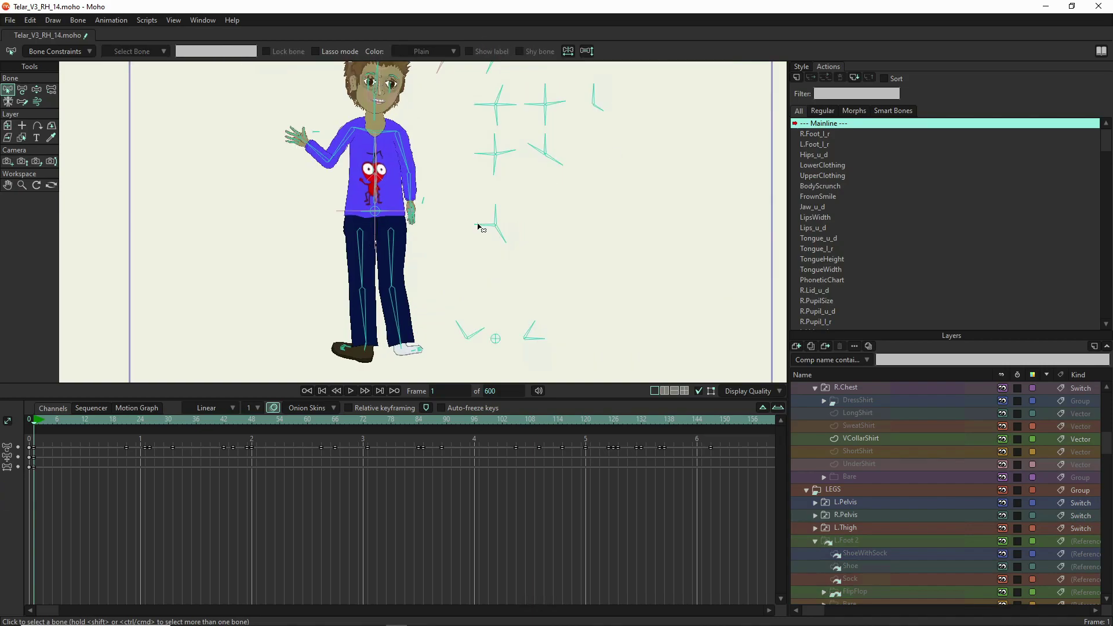
key("z")
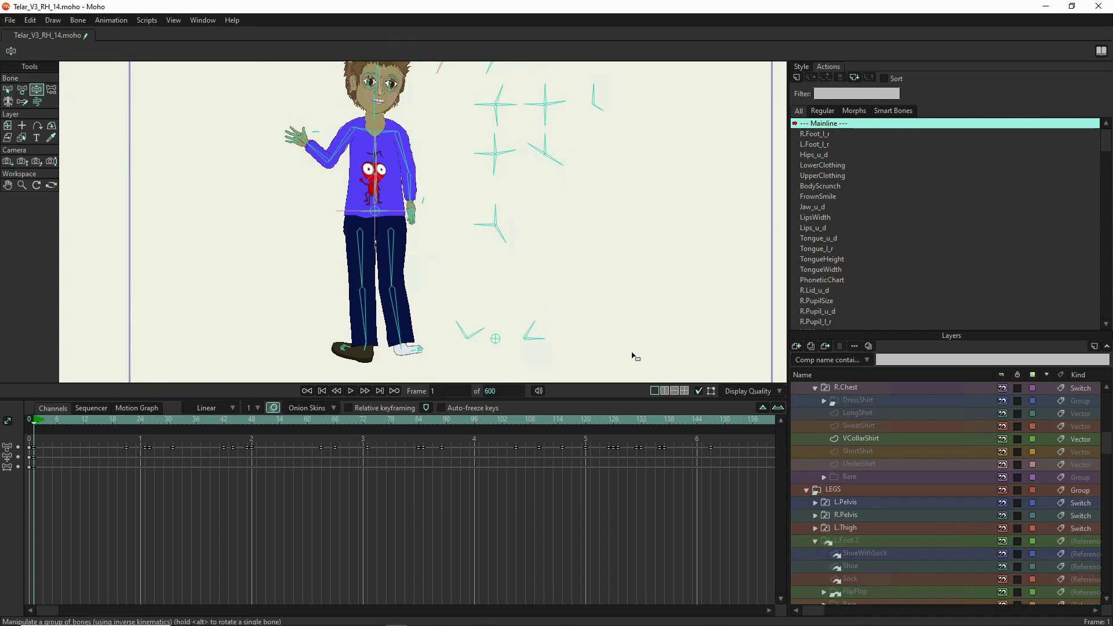
left_click(483, 225)
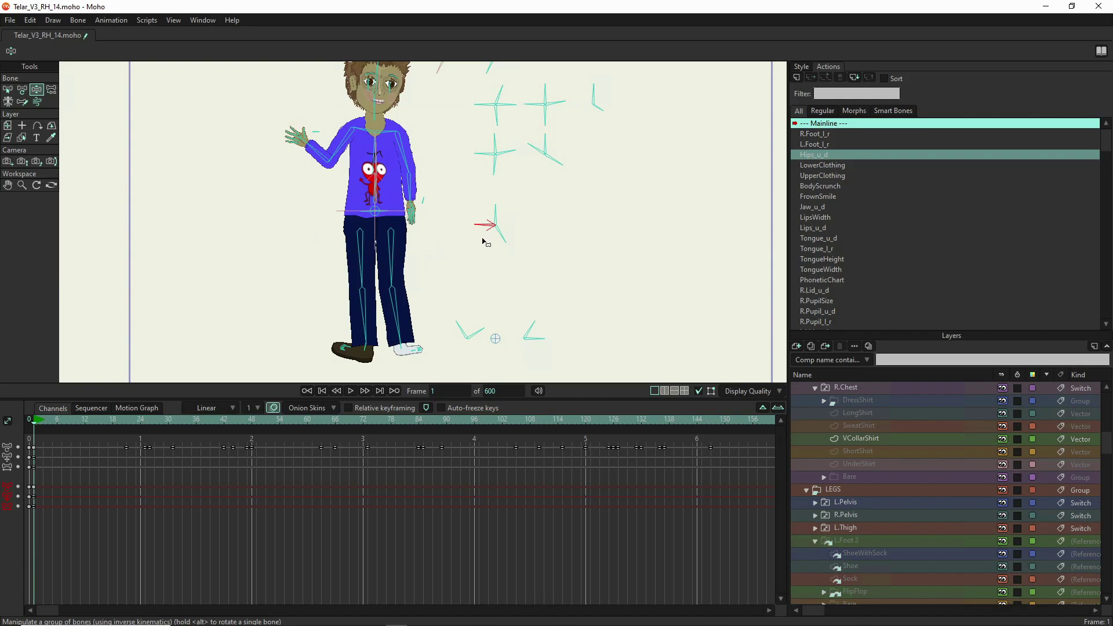
Step: Shift the hips with Hips_u_d, kick the leg out and lower it back to standing
left_click_drag(480, 231, 474, 179)
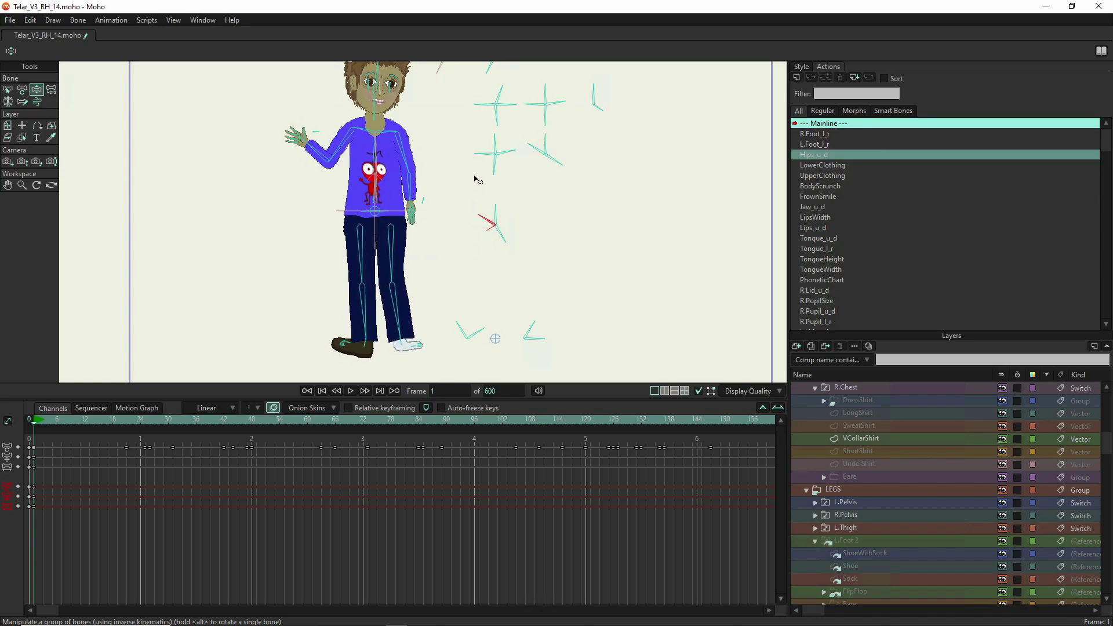
left_click_drag(389, 277, 431, 272)
left_click(481, 226)
left_click_drag(480, 231, 481, 260)
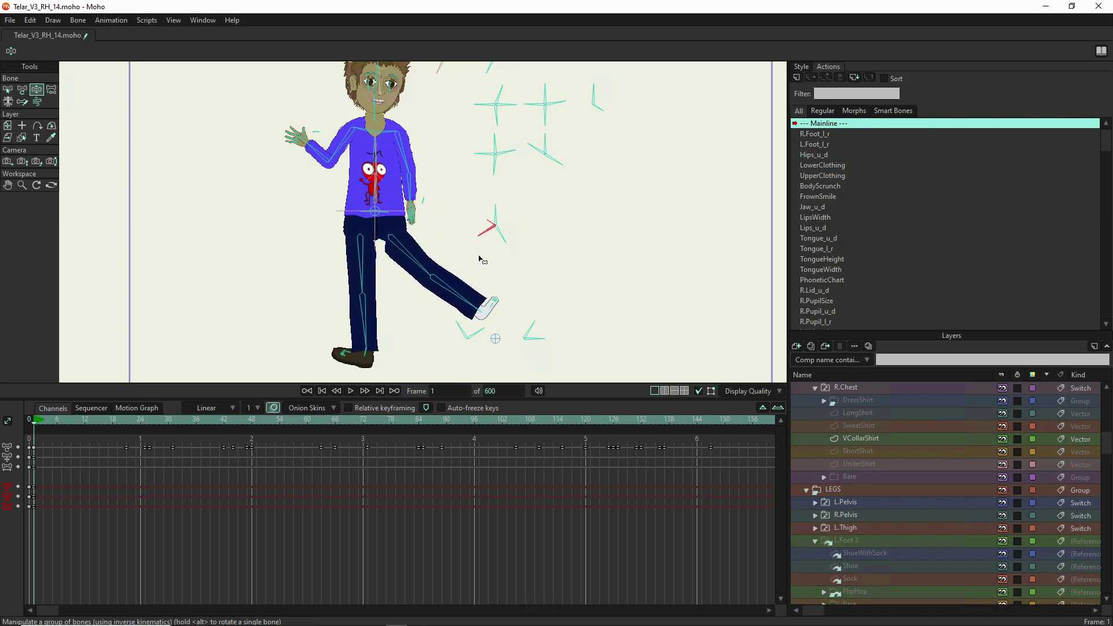
left_click_drag(410, 267, 379, 282)
Step: Straighten the legs, swing the lower leg into a stride, and flip the trousers to khaki and back to blue
mouse_move(496, 212)
left_mouse_down()
mouse_move(508, 211)
mouse_move(489, 200)
mouse_move(499, 229)
mouse_move(490, 203)
mouse_move(506, 210)
mouse_move(477, 197)
mouse_move(507, 210)
mouse_move(492, 200)
left_mouse_up()
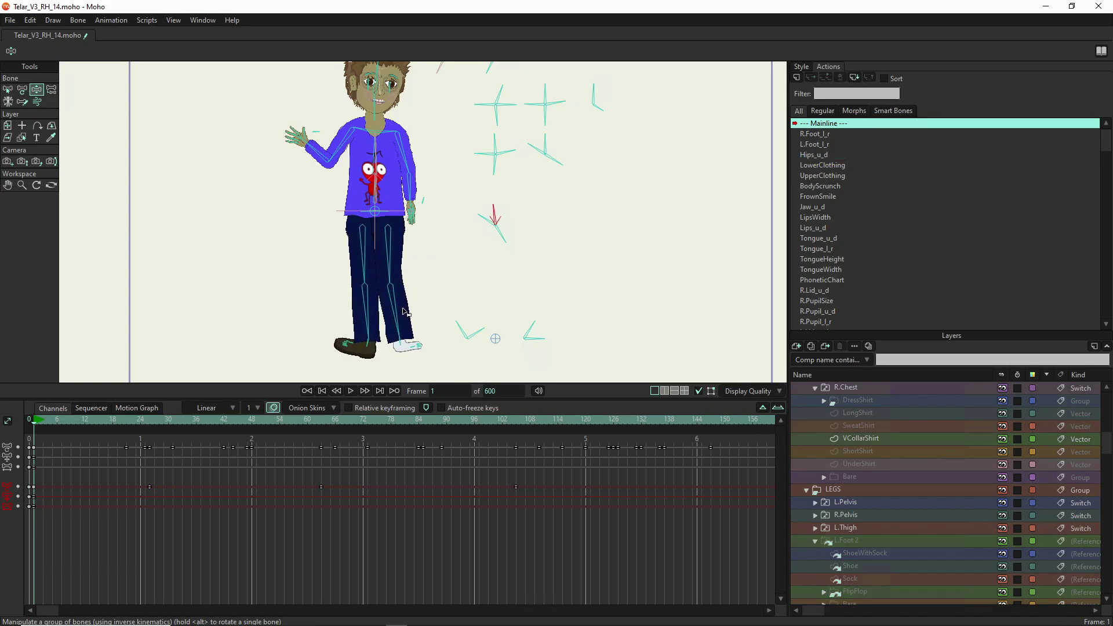
scroll(404, 313, "up", 2)
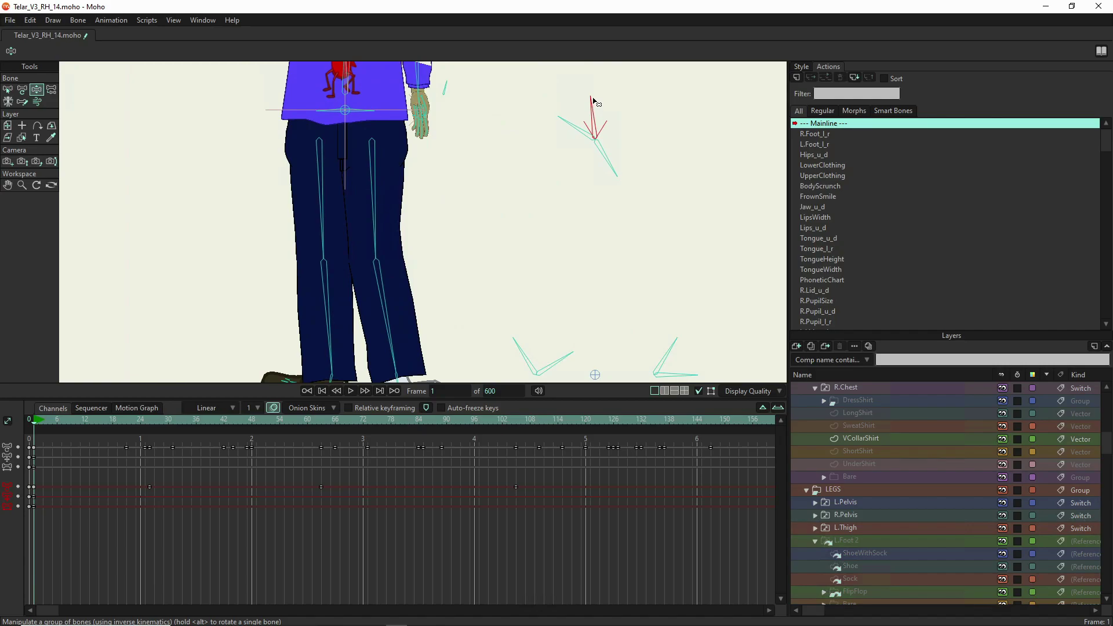
mouse_move(593, 101)
left_mouse_down()
mouse_move(603, 111)
mouse_move(581, 105)
left_mouse_up()
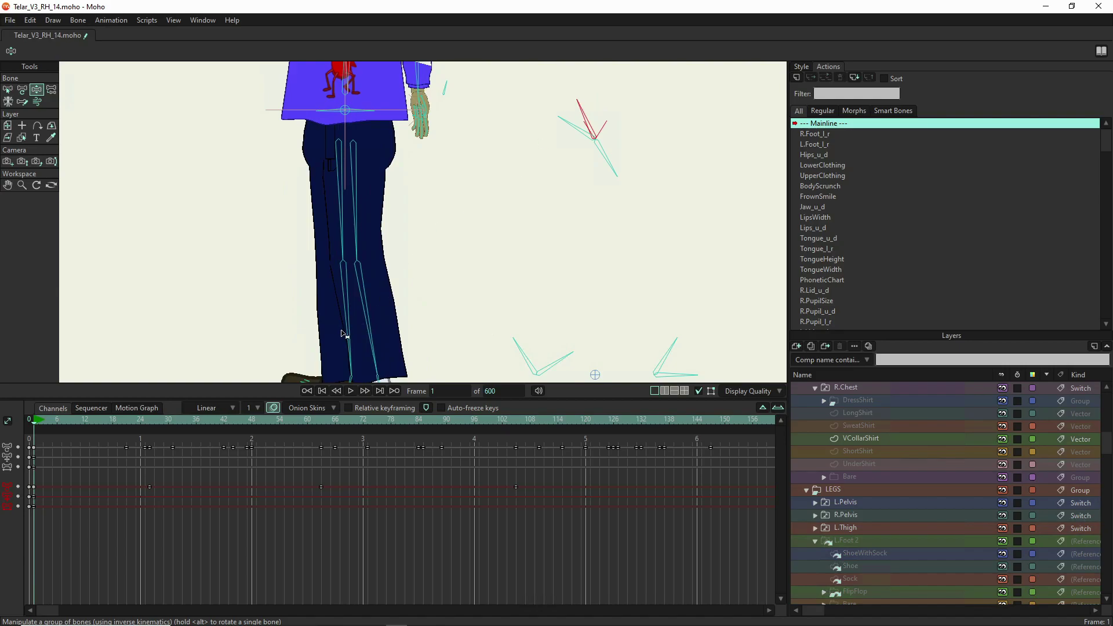
mouse_move(346, 334)
left_mouse_down()
mouse_move(232, 311)
mouse_move(266, 378)
mouse_move(327, 319)
mouse_move(352, 313)
left_mouse_up()
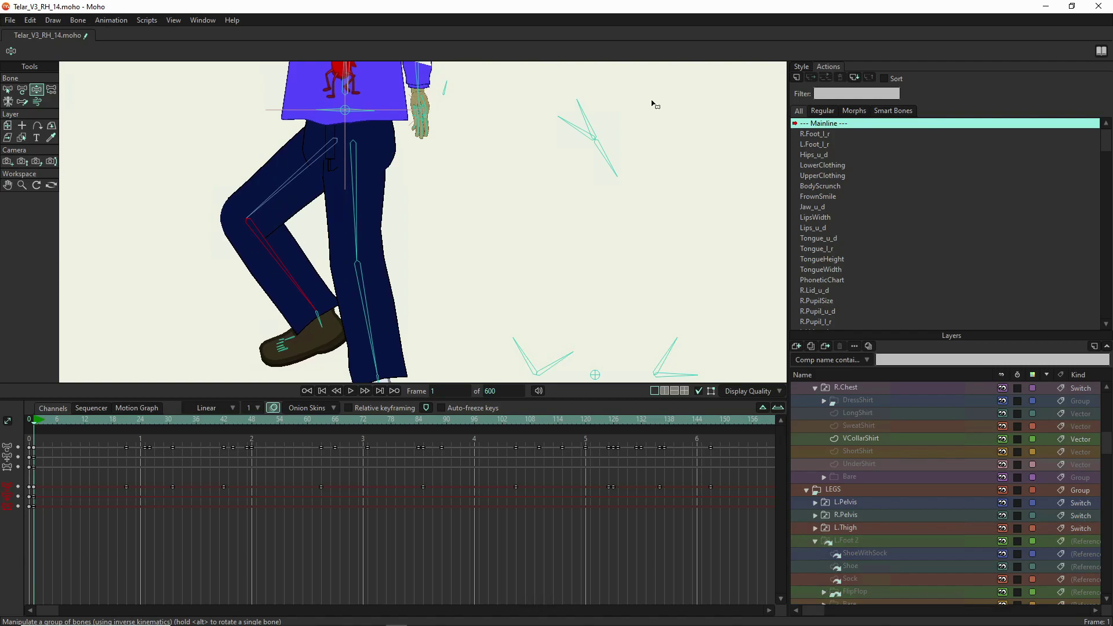
left_click_drag(616, 171, 623, 111)
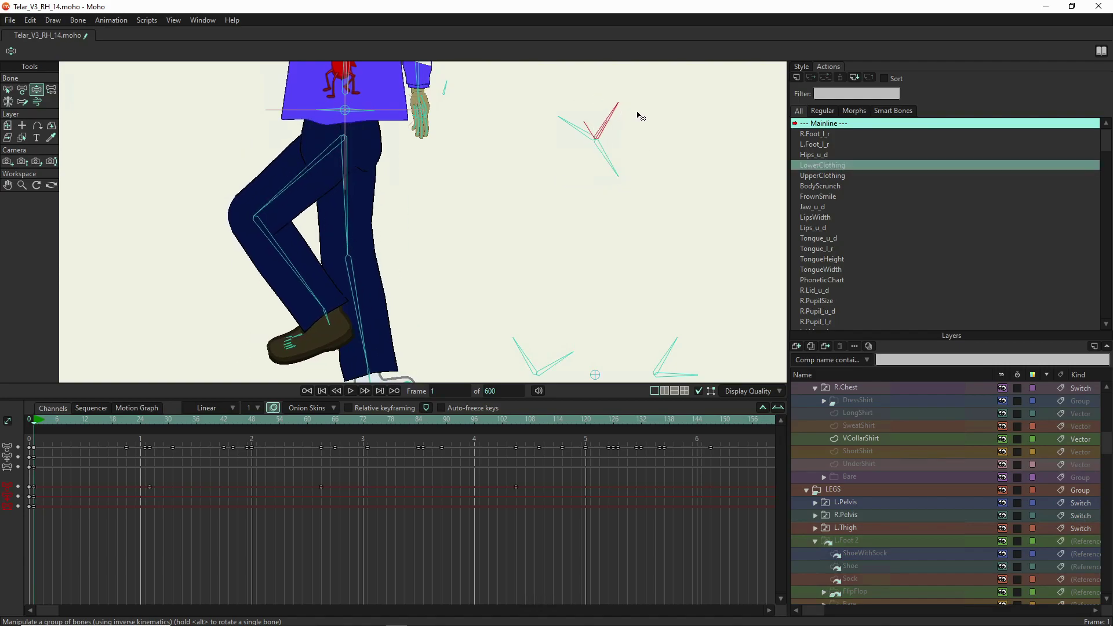
Step: Raise the lower leg and swivel the left and right feet with their foot controls
left_click_drag(310, 281, 597, 365)
scroll(473, 315, "down", 3)
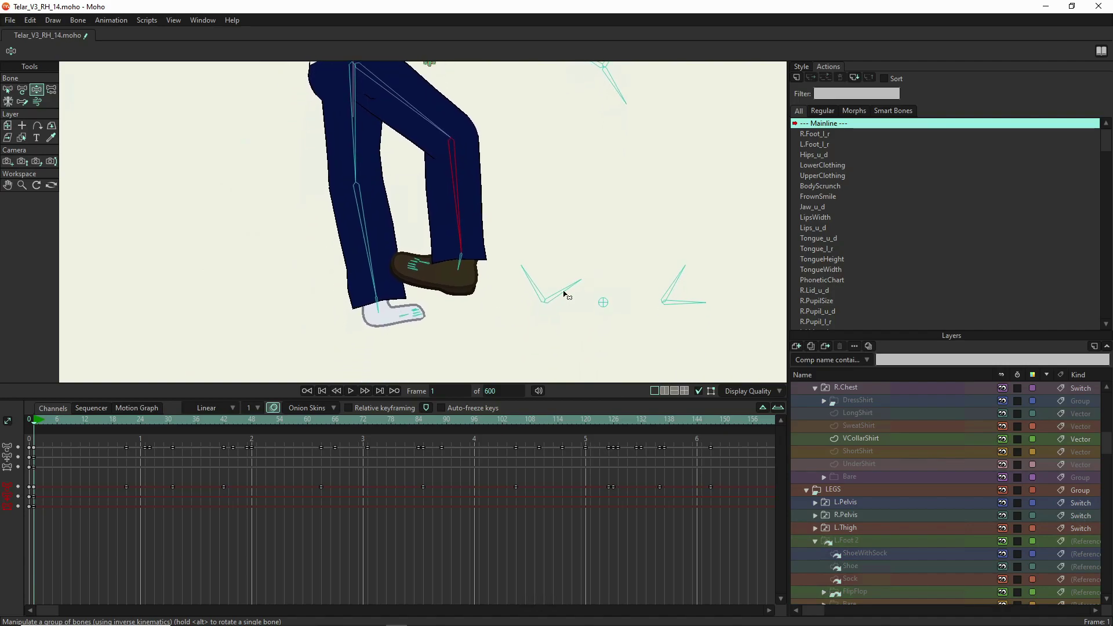
left_click_drag(696, 294, 665, 266)
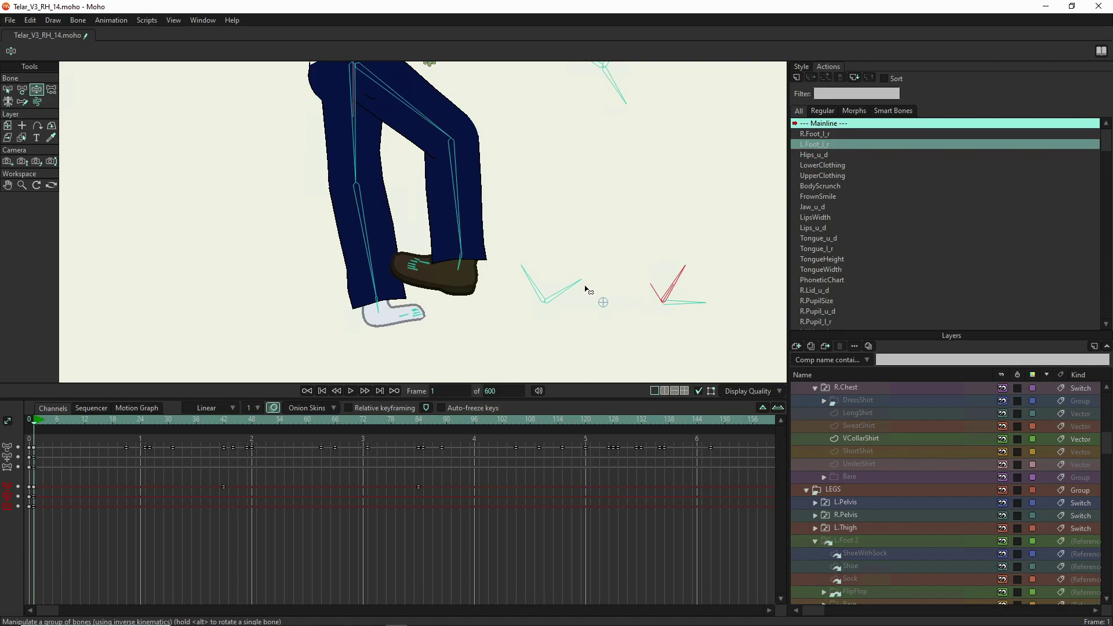
left_click_drag(536, 285, 597, 281)
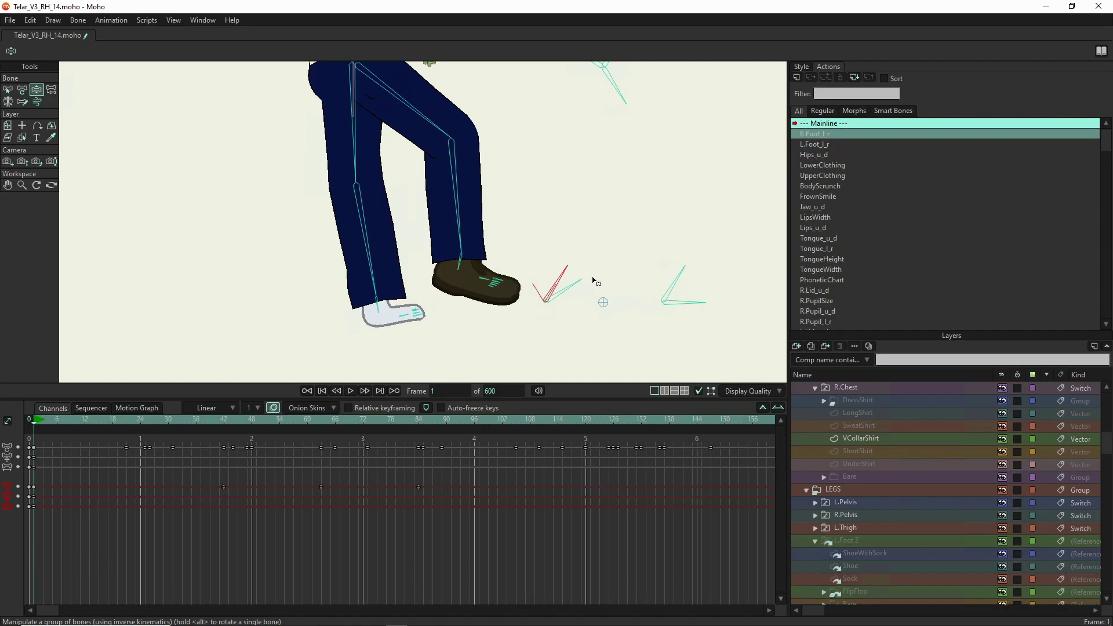
scroll(562, 369, "down", 1)
Step: Re-pose the legs from the thigh, bend one knee, and turn both feet again
left_click_drag(504, 232, 400, 271)
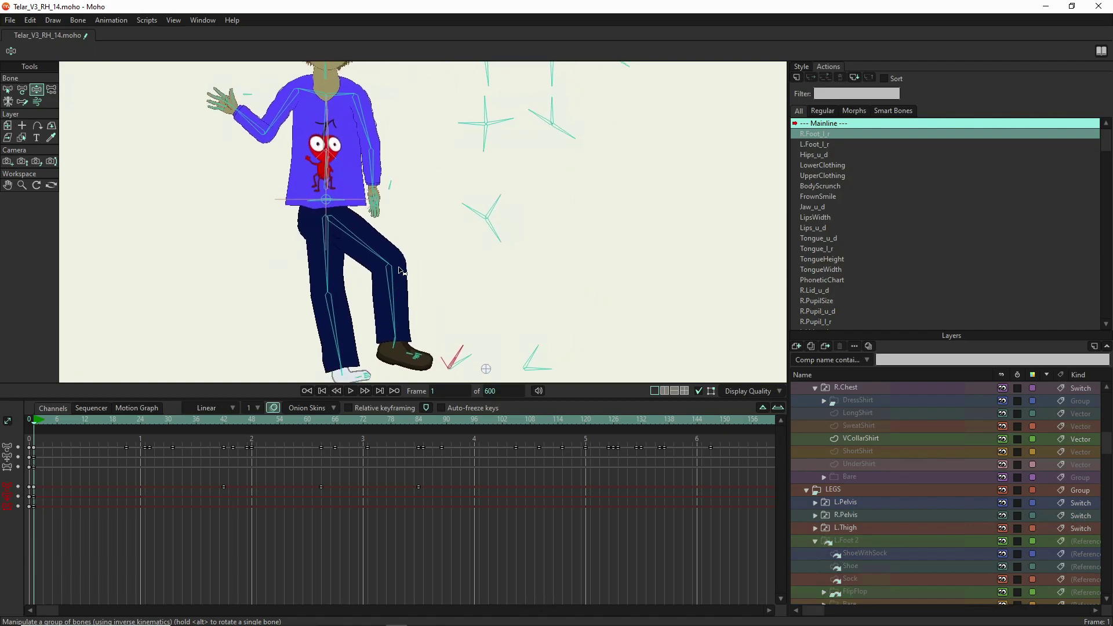
left_click_drag(337, 255, 320, 277)
left_click_drag(313, 320, 338, 291)
scroll(345, 307, "up", 6)
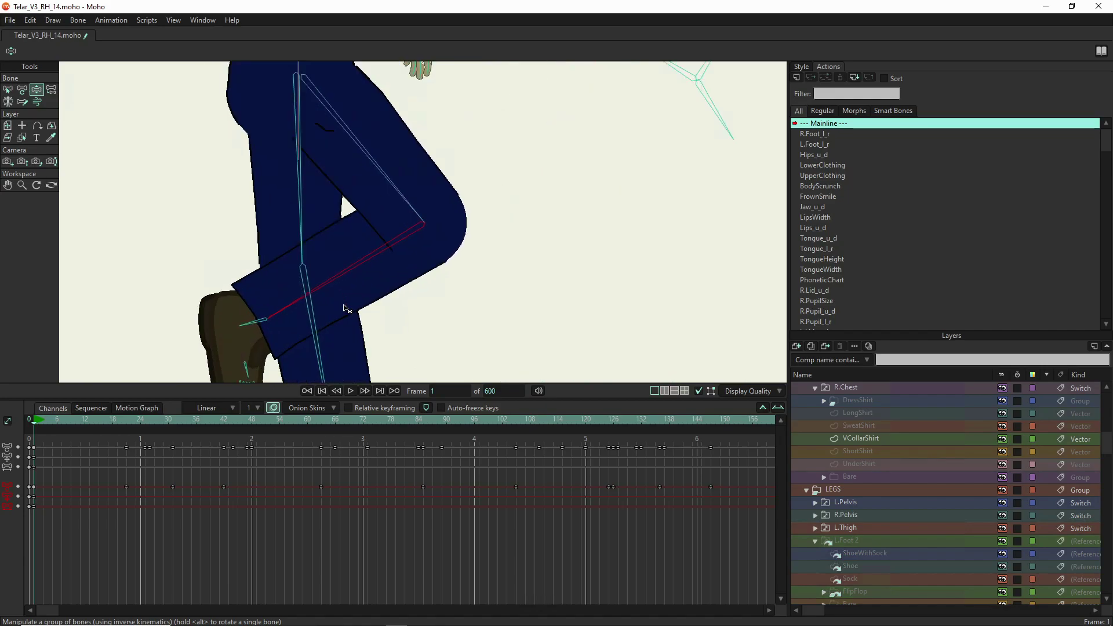
scroll(345, 308, "down", 4)
scroll(566, 266, "down", 3)
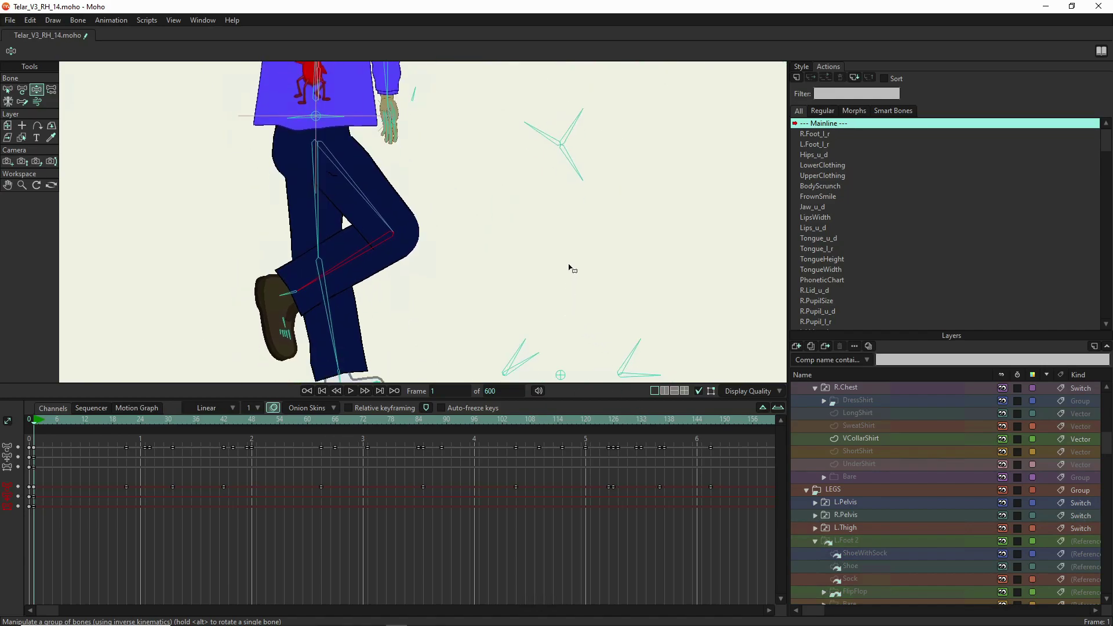
mouse_move(645, 308)
left_mouse_down()
mouse_move(611, 316)
mouse_move(643, 305)
left_mouse_up()
mouse_move(532, 313)
left_mouse_down()
mouse_move(510, 318)
mouse_move(504, 303)
mouse_move(524, 307)
left_mouse_up()
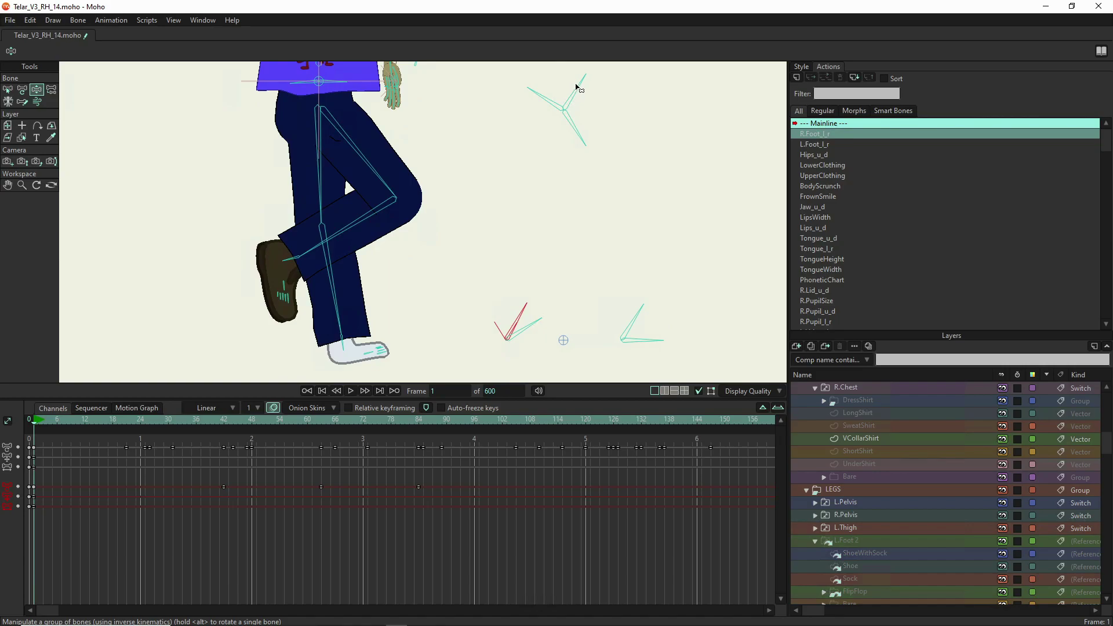
left_click_drag(578, 88, 585, 141)
Step: Shift the pose, then try other shirt styles, ending on the tucked version
scroll(571, 165, "down", 6)
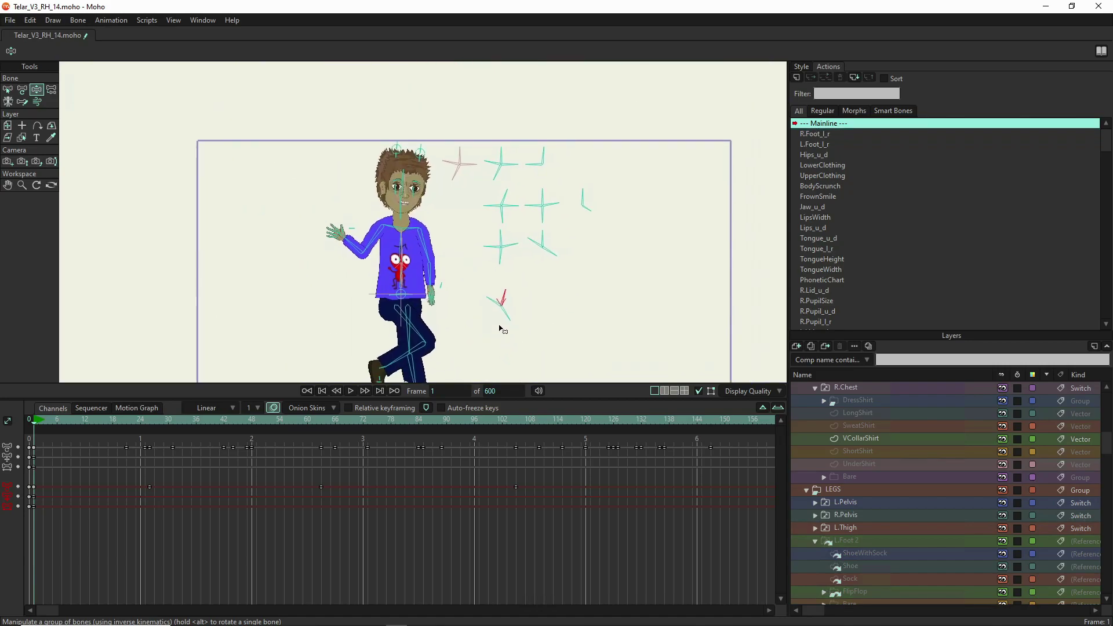
mouse_move(503, 291)
left_mouse_down()
mouse_move(504, 251)
mouse_move(520, 263)
mouse_move(487, 275)
mouse_move(490, 255)
mouse_move(522, 255)
mouse_move(521, 266)
mouse_move(504, 258)
mouse_move(507, 270)
left_mouse_up()
scroll(492, 267, "up", 3)
scroll(492, 267, "up", 2)
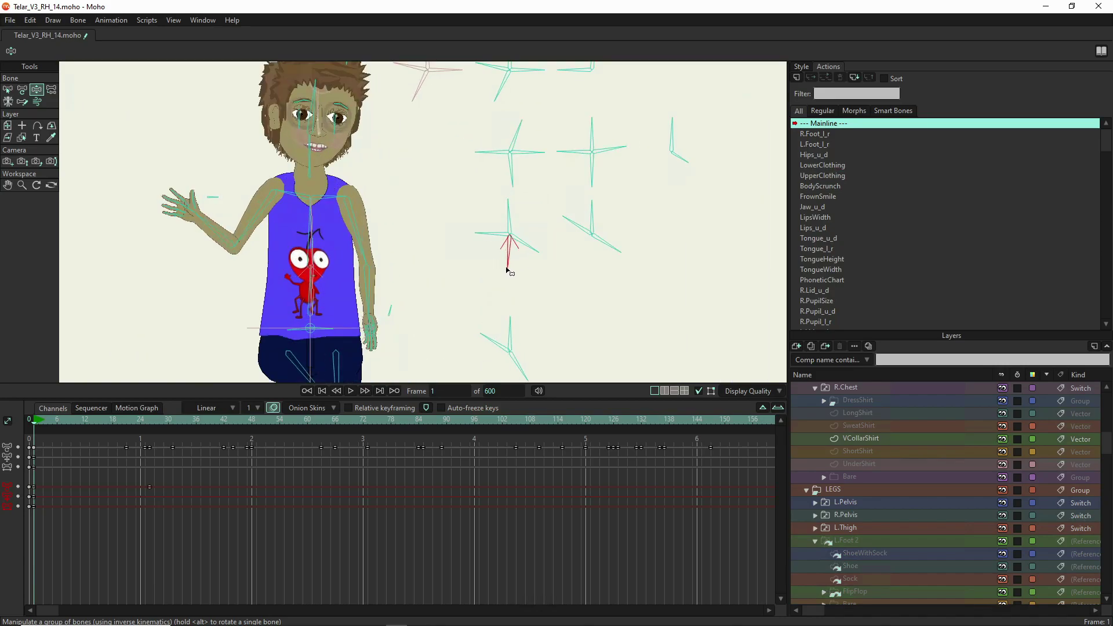
left_click_drag(538, 257, 540, 227)
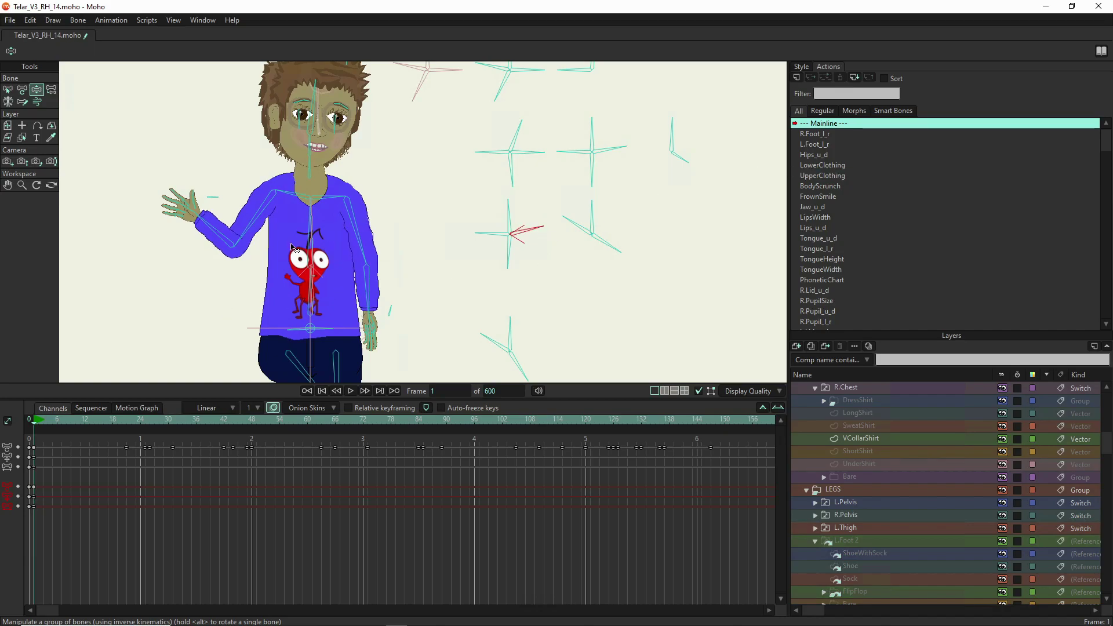
left_click_drag(540, 228, 539, 235)
left_click_drag(511, 271, 516, 277)
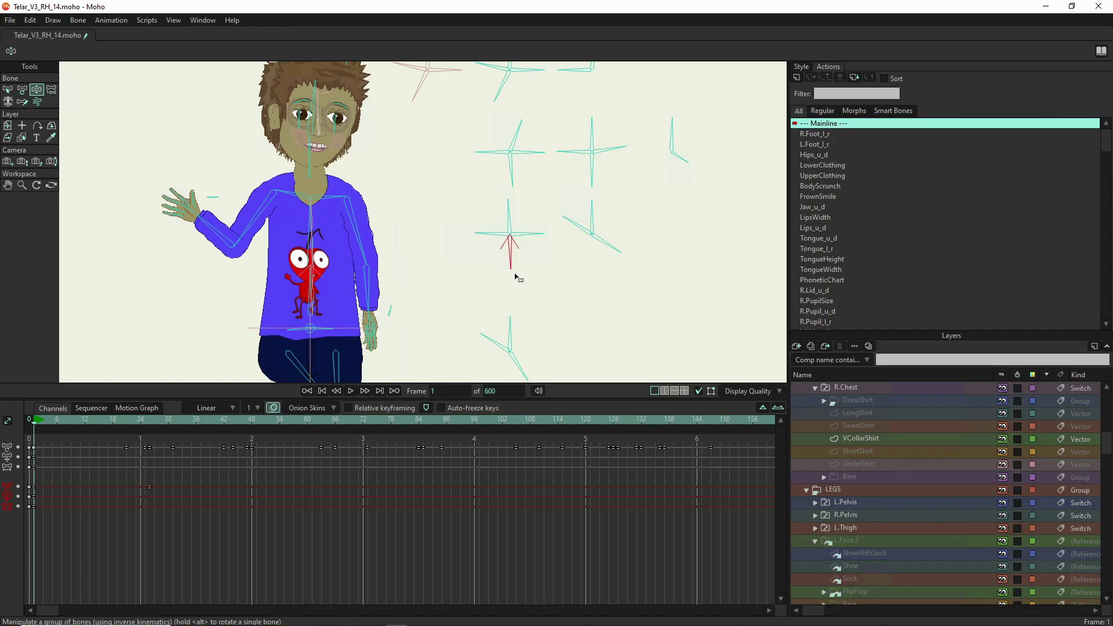
Step: Cycle the shirt print from the bee to the forest picture to the astronaut space design
left_click_drag(619, 248, 626, 232)
left_click_drag(622, 270, 651, 280)
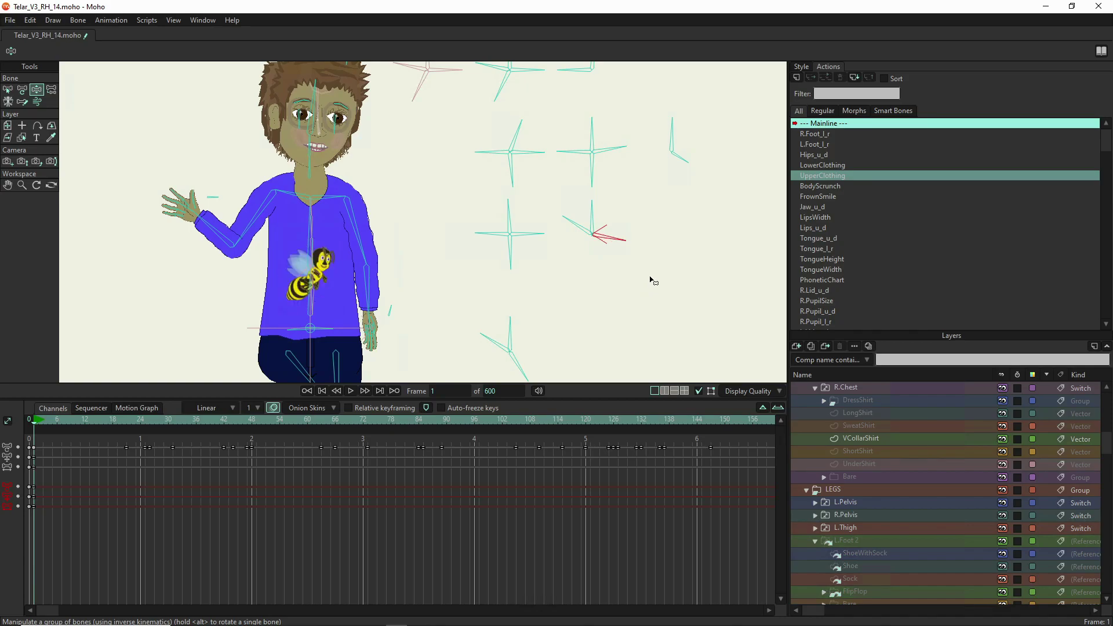
left_click_drag(650, 280, 650, 254)
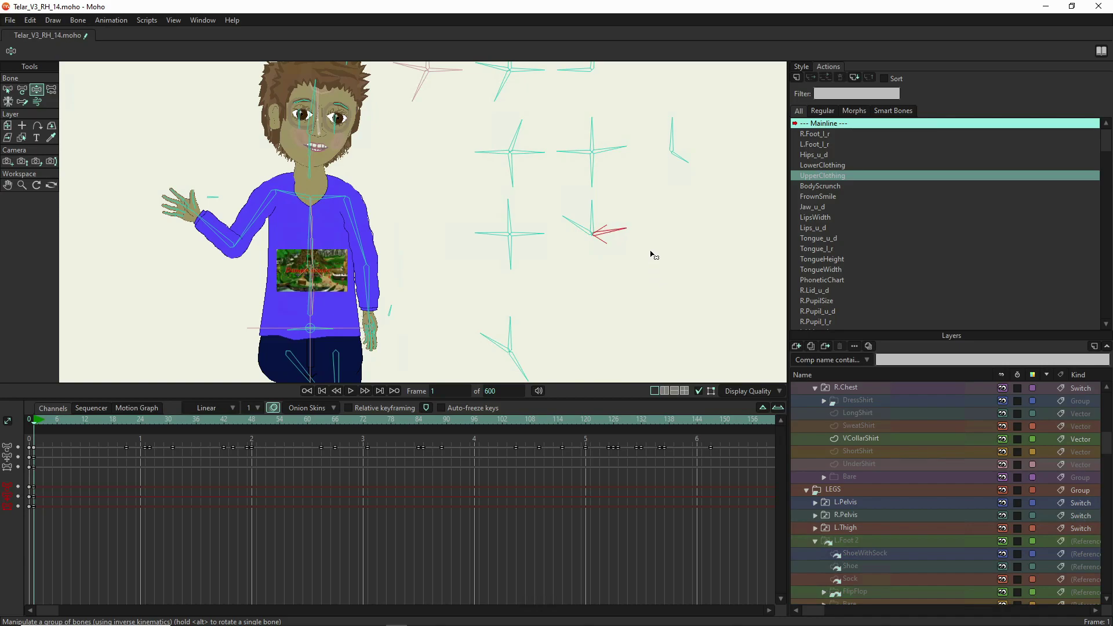
left_click_drag(651, 255, 654, 225)
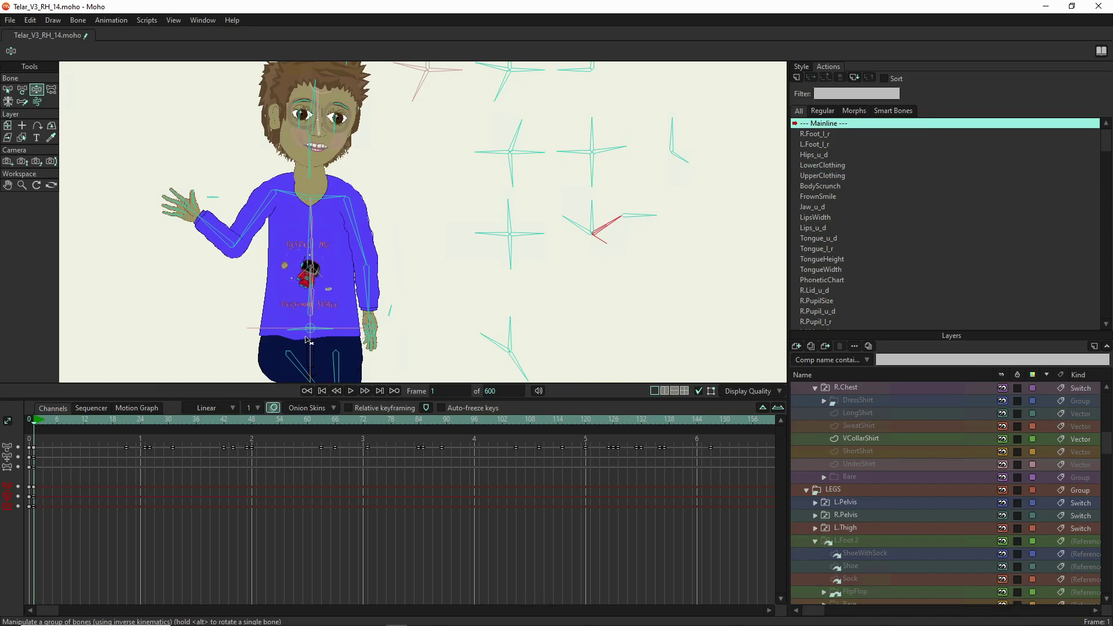
scroll(307, 341, "up", 5)
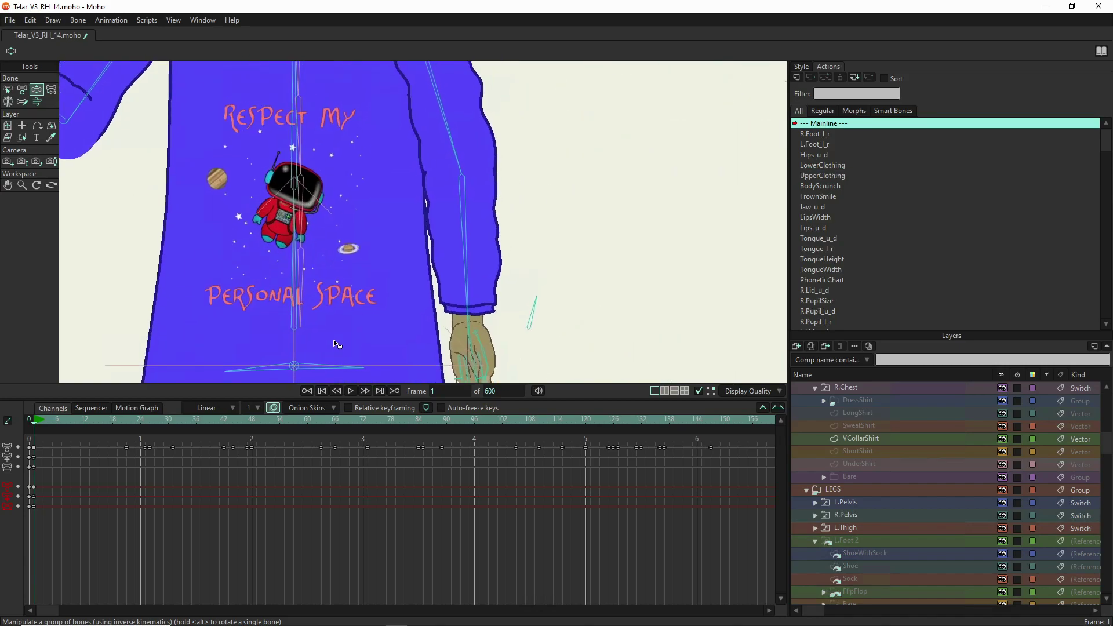
scroll(336, 345, "up", 2)
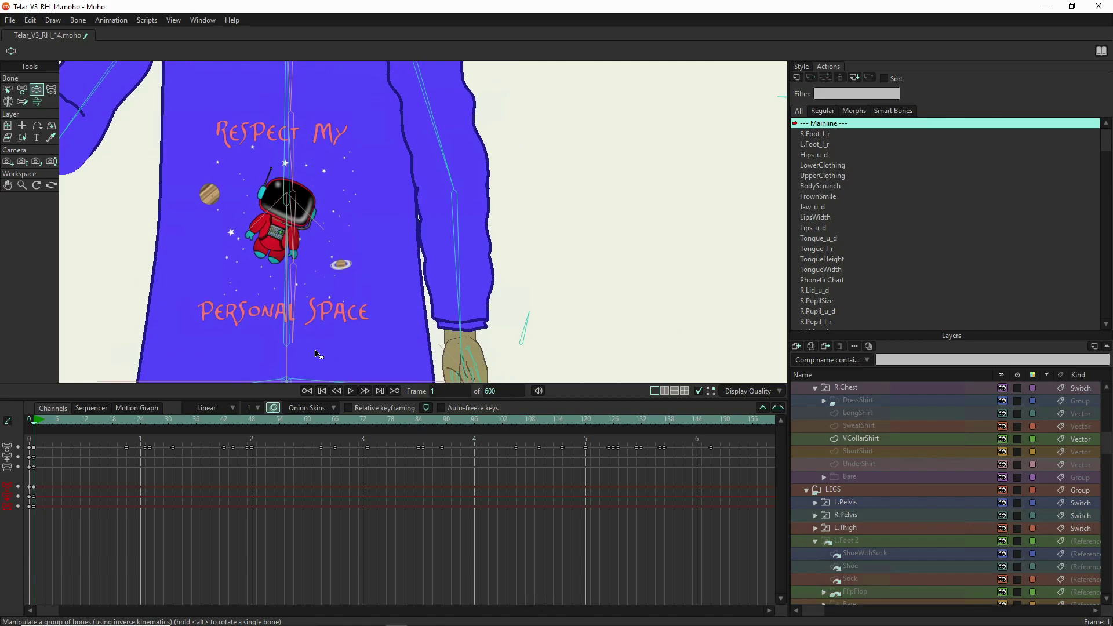
scroll(317, 354, "down", 5)
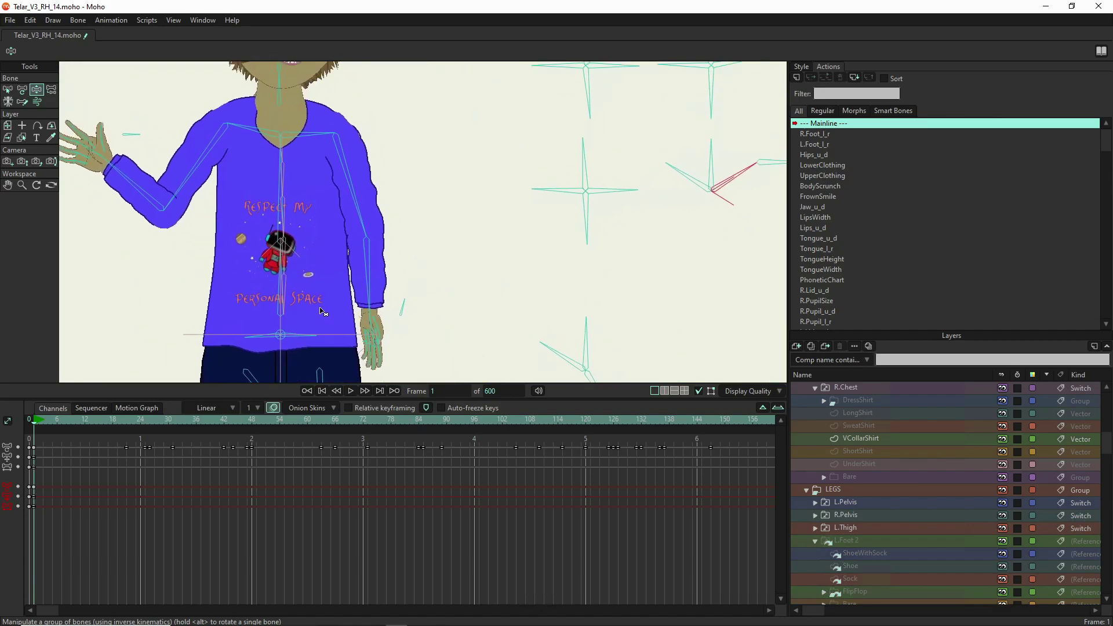
scroll(342, 301, "down", 4)
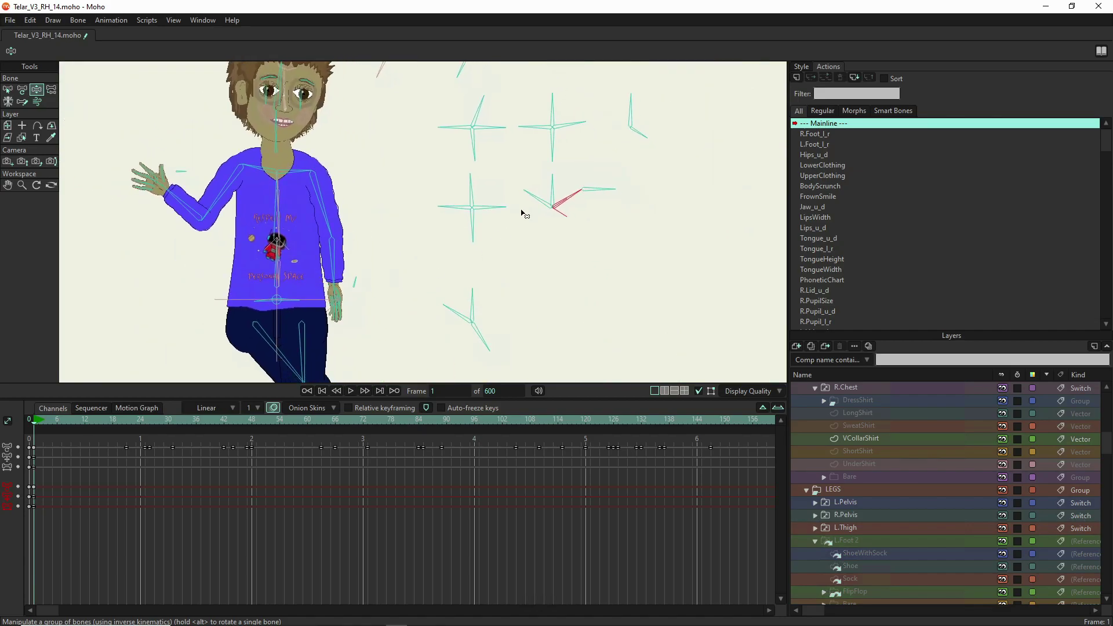
Step: Rotate the neighbouring control bone to turn the print lettering dark blue
left_click(608, 191)
mouse_move(612, 184)
left_mouse_down()
mouse_move(608, 169)
mouse_move(613, 179)
left_mouse_up()
mouse_move(613, 223)
left_mouse_down()
mouse_move(602, 249)
mouse_move(613, 216)
mouse_move(589, 159)
mouse_move(608, 188)
mouse_move(605, 233)
mouse_move(613, 193)
mouse_move(592, 167)
mouse_move(603, 214)
left_mouse_up()
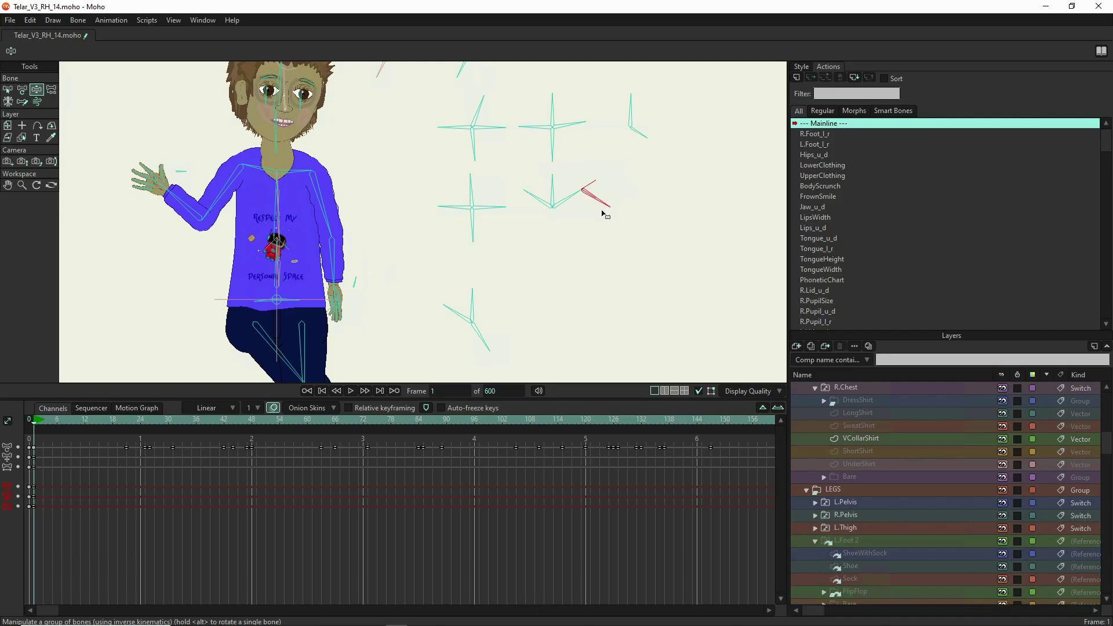
Step: Return to frame 0 and set the Shirt style's fill colour to F5F4FF in the Style panel
left_click(798, 67)
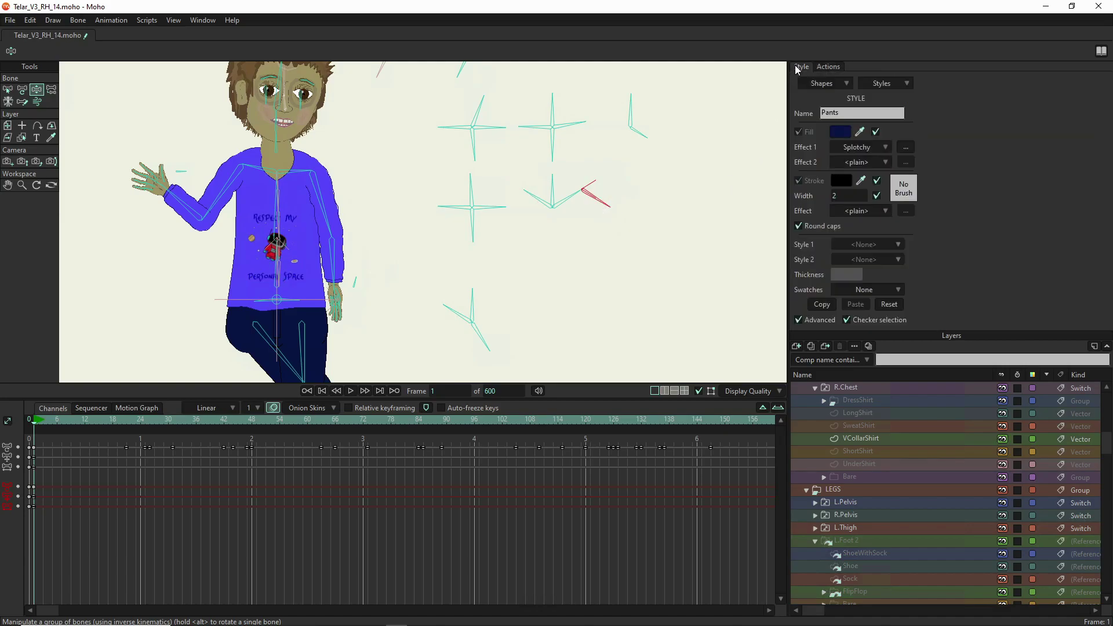
left_click(884, 86)
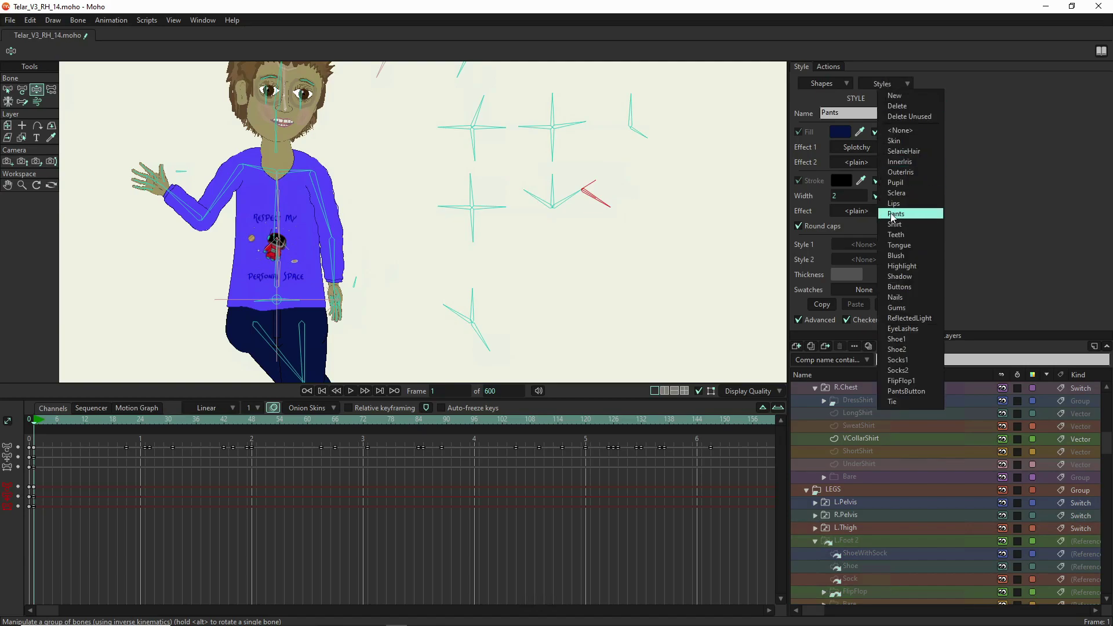
left_click(31, 427)
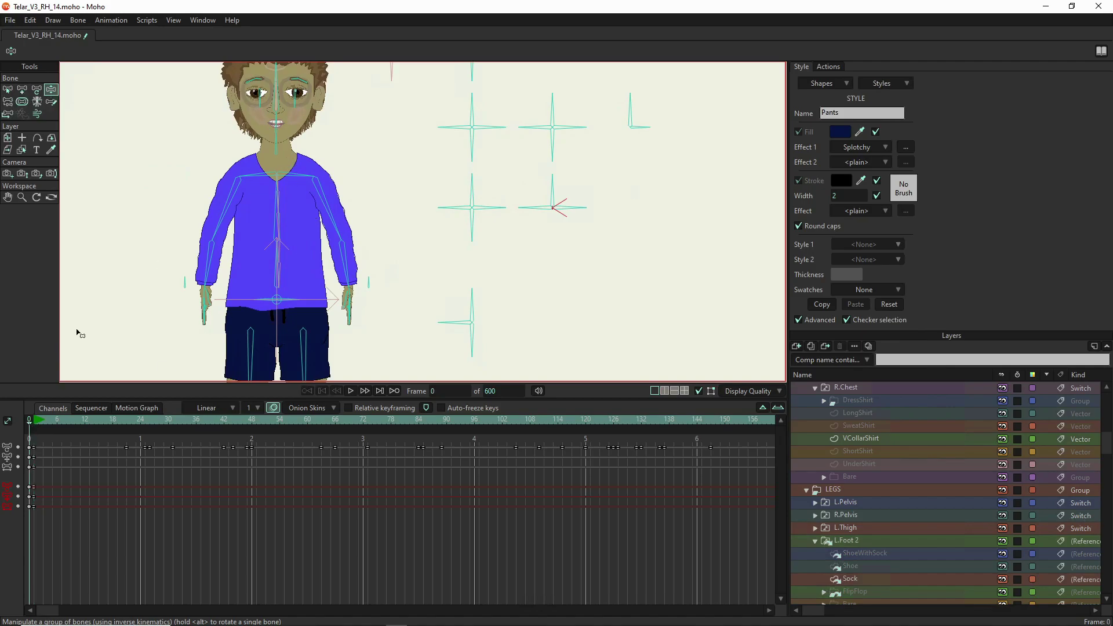
left_click(879, 83)
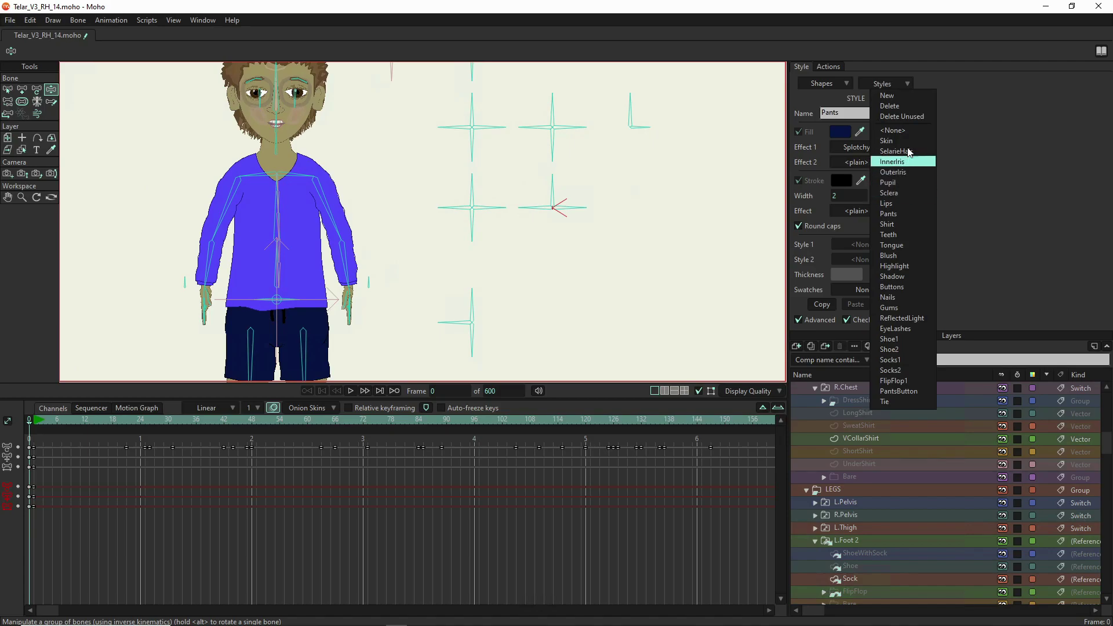
left_click(895, 224)
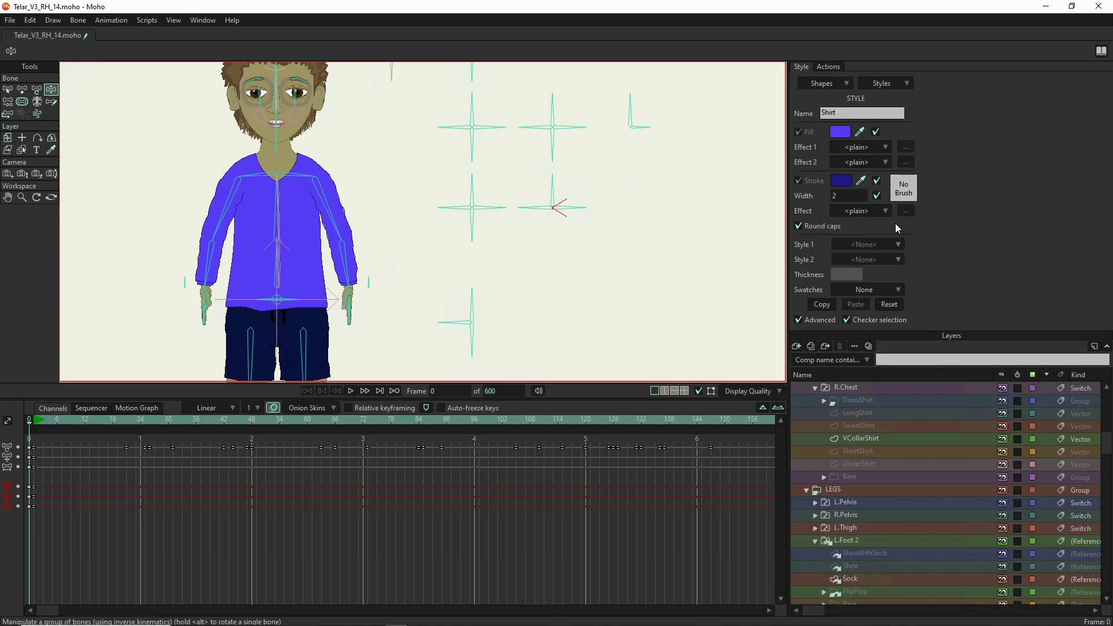
left_click(838, 132)
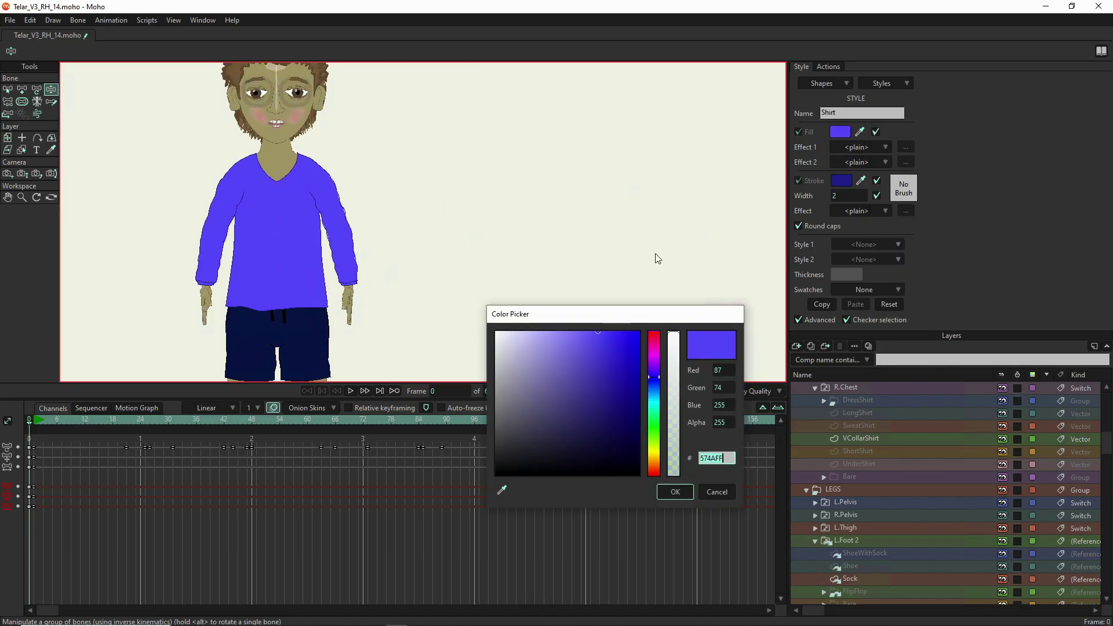
left_click_drag(517, 346, 503, 335)
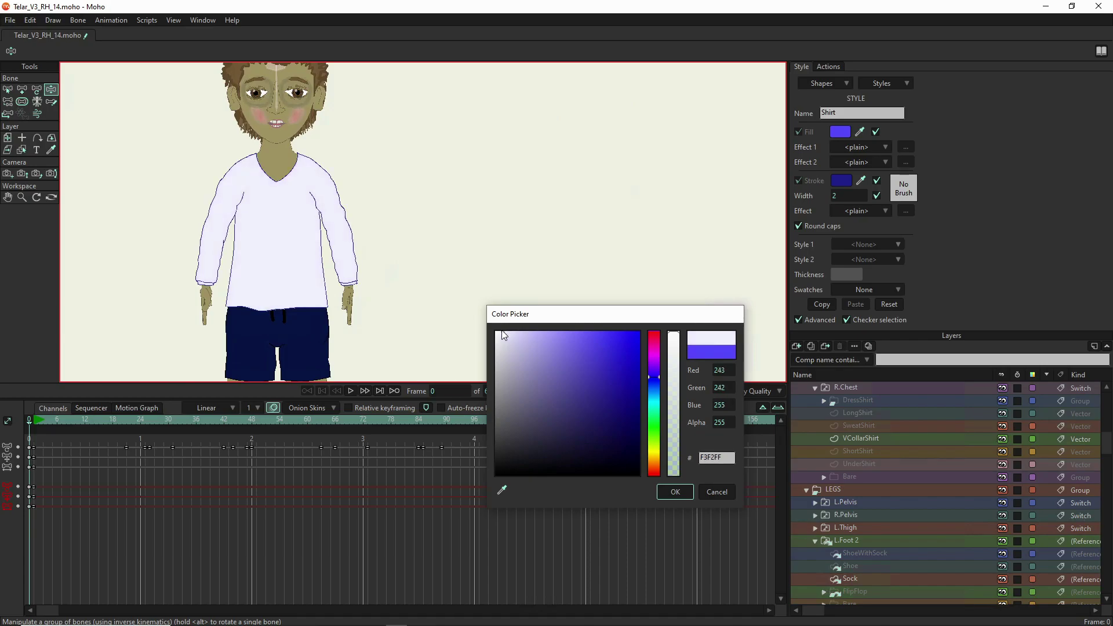
left_click(672, 492)
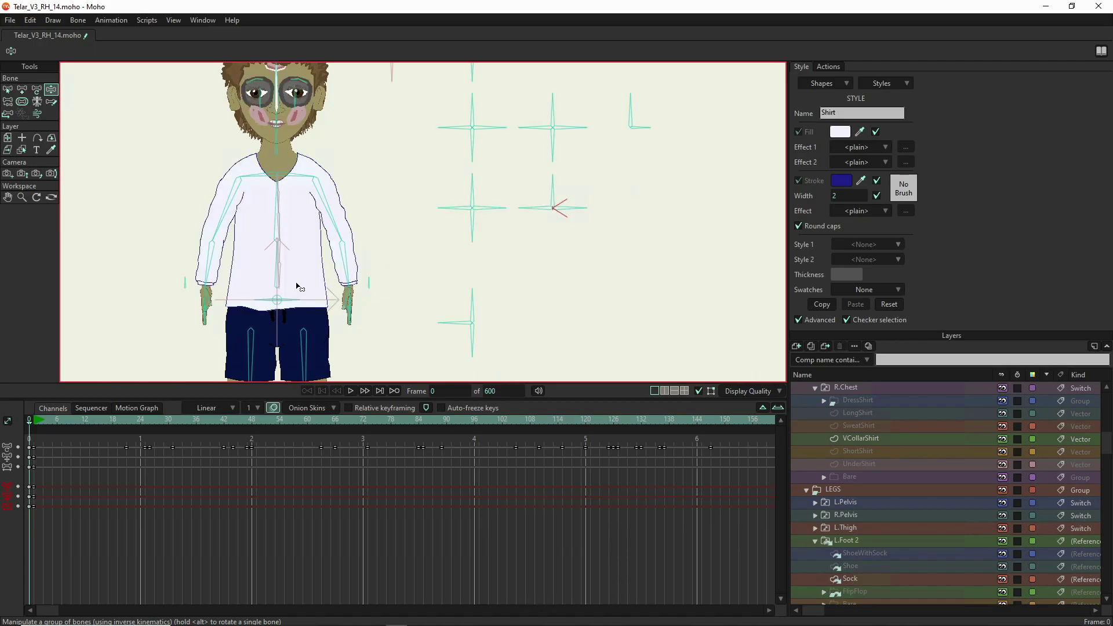
scroll(264, 284, "down", 5)
scroll(273, 315, "up", 5)
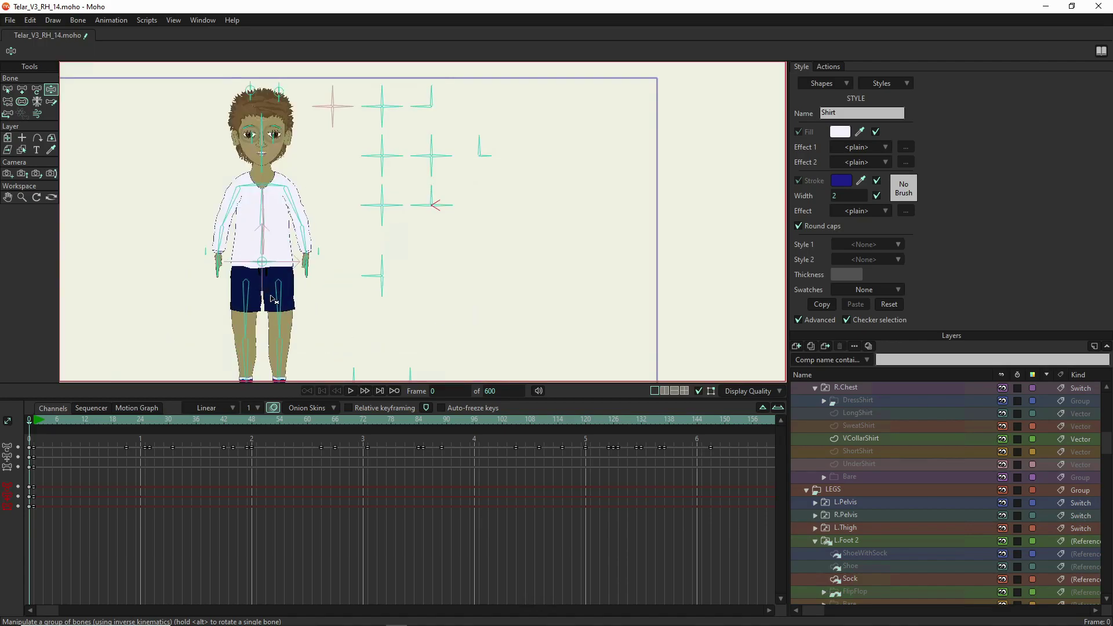
Step: Go to frame 1 and try rotating a control bone, then undo it
left_click(41, 423)
scroll(234, 218, "up", 5)
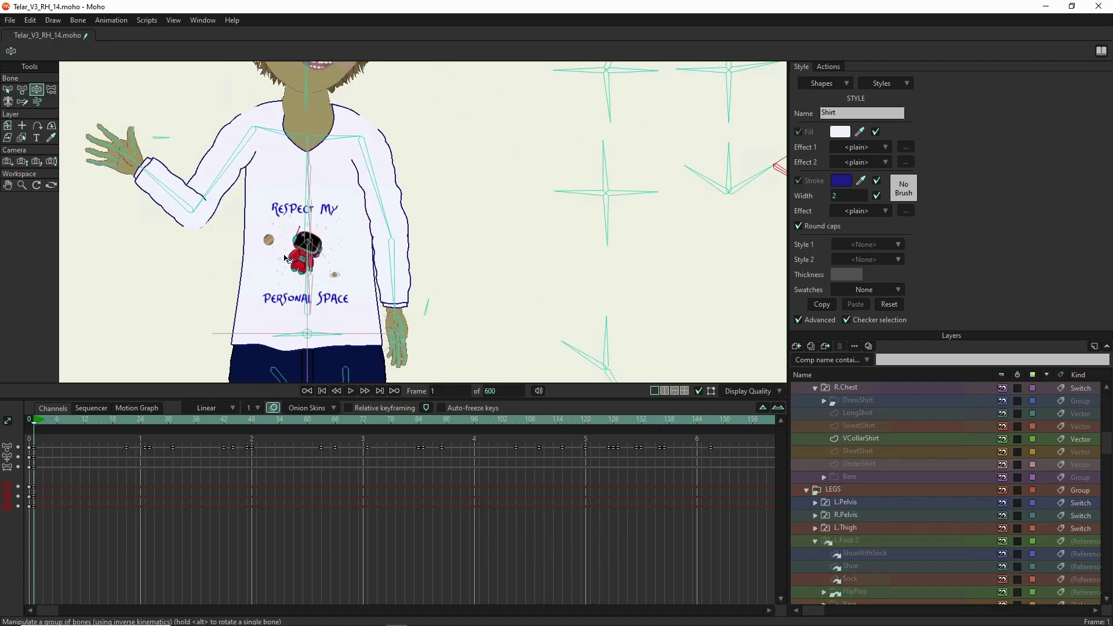
scroll(288, 259, "down", 3)
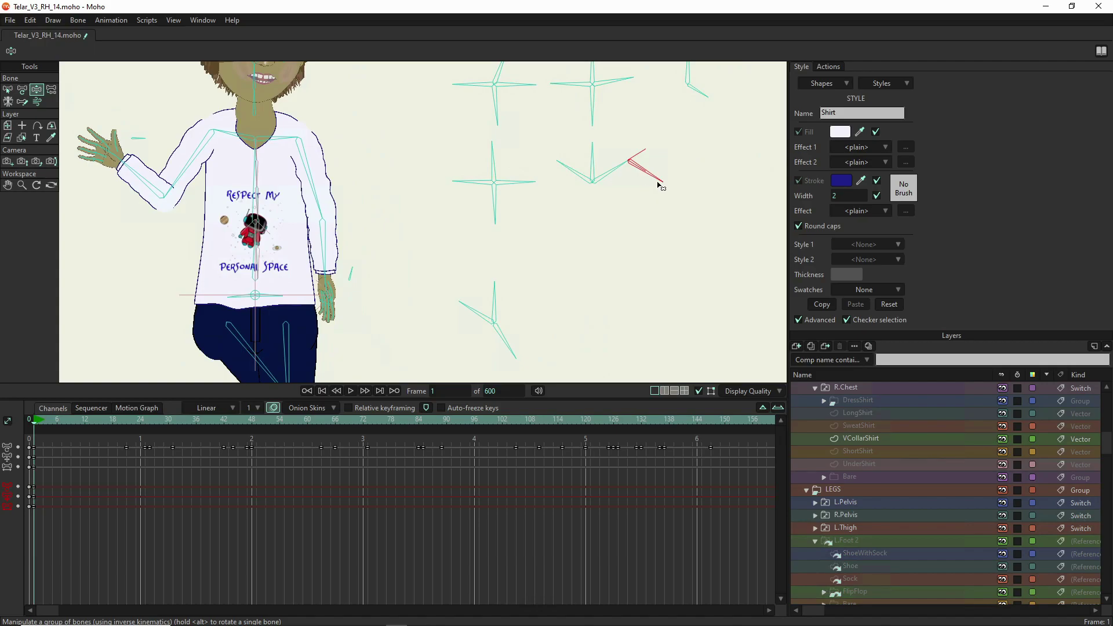
left_click_drag(660, 178, 661, 132)
key("ctrl+z")
scroll(544, 330, "down", 3)
scroll(521, 316, "up", 3)
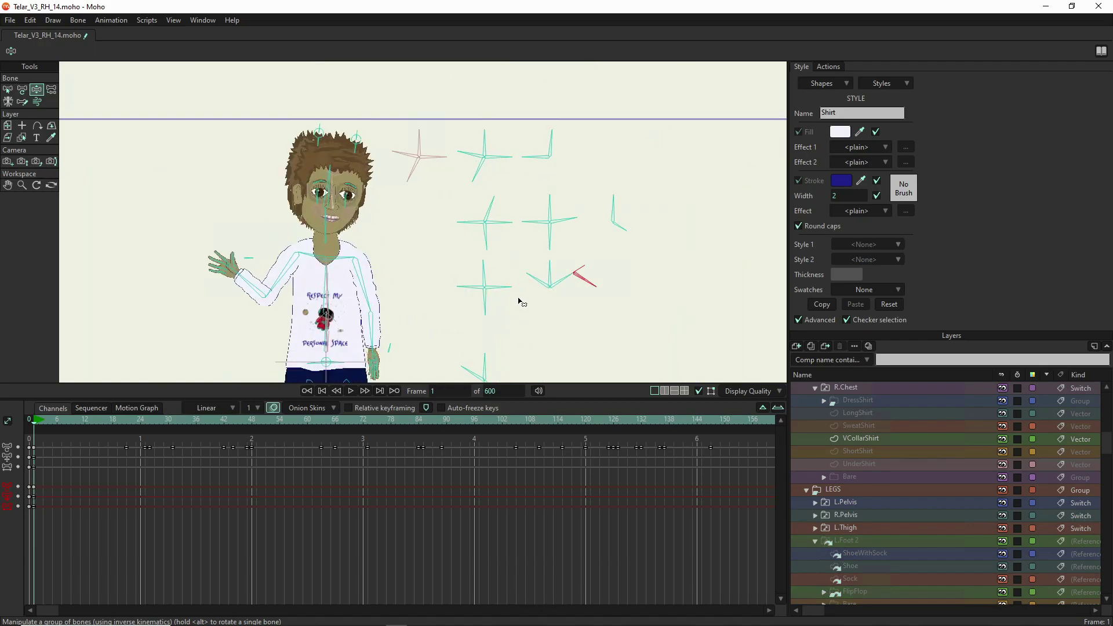
Step: Tilt the V-joint and up-left control bones to give the shirt the plain chest-pocket design
left_click_drag(551, 268, 516, 253)
left_click(599, 292)
left_click_drag(565, 278, 573, 290)
scroll(432, 313, "up", 2)
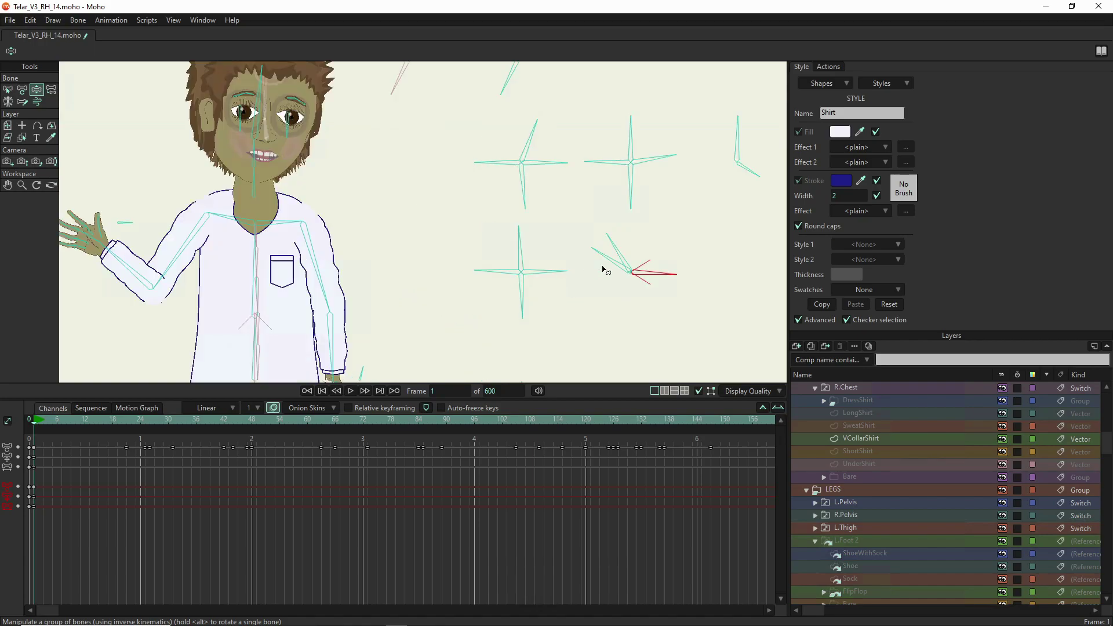
left_click(607, 242)
mouse_move(592, 242)
left_mouse_down()
mouse_move(683, 240)
mouse_move(609, 247)
left_mouse_up()
scroll(610, 240, "down", 3)
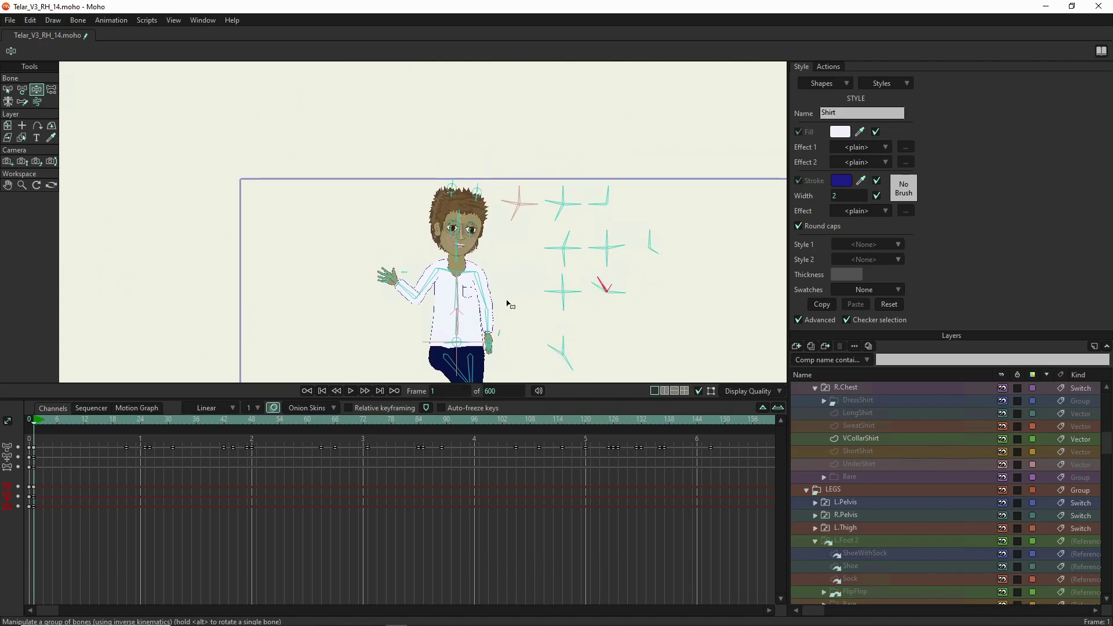
scroll(584, 297, "up", 4)
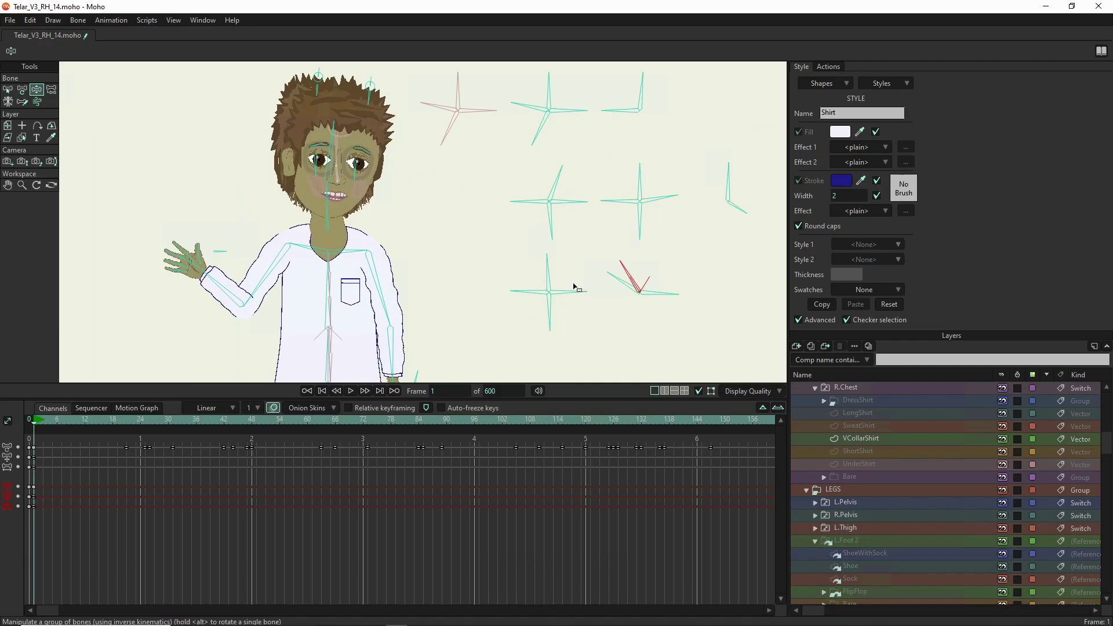
Step: Rotate a middle-left control bone, then undo the rotation
left_click_drag(561, 174, 554, 167)
left_click_drag(550, 233, 546, 236)
key("ctrl+z")
scroll(353, 214, "up", 8)
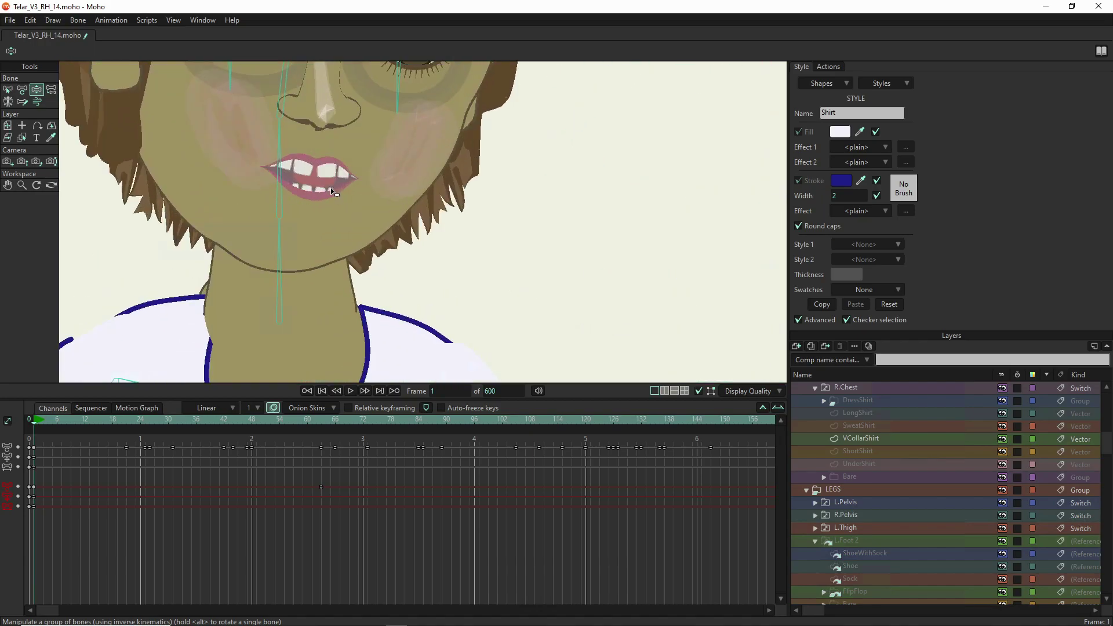
scroll(335, 167, "up", 3)
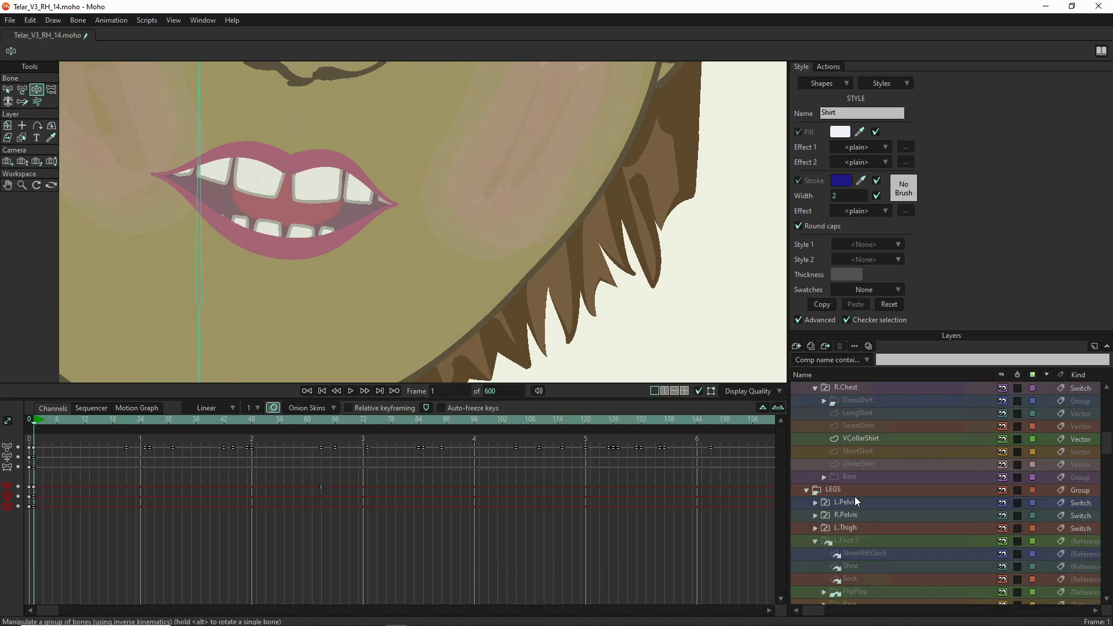
Step: Zoom into the mouth, expand the HEAD and MOUTH groups, and activate the Lips layer
scroll(858, 453, "down", 5)
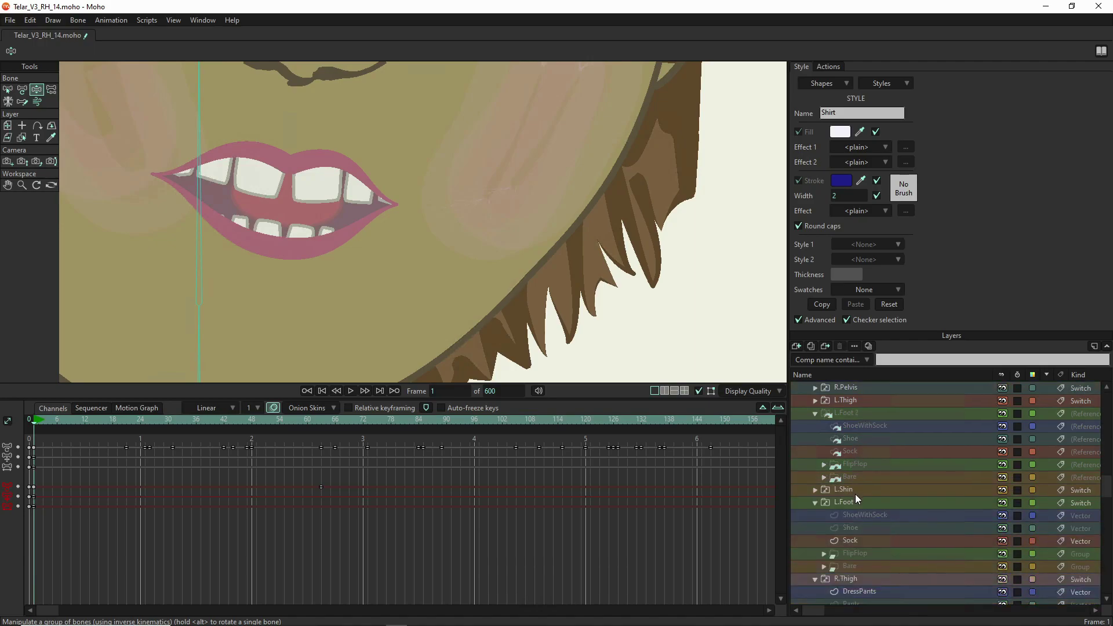
scroll(854, 504, "up", 5)
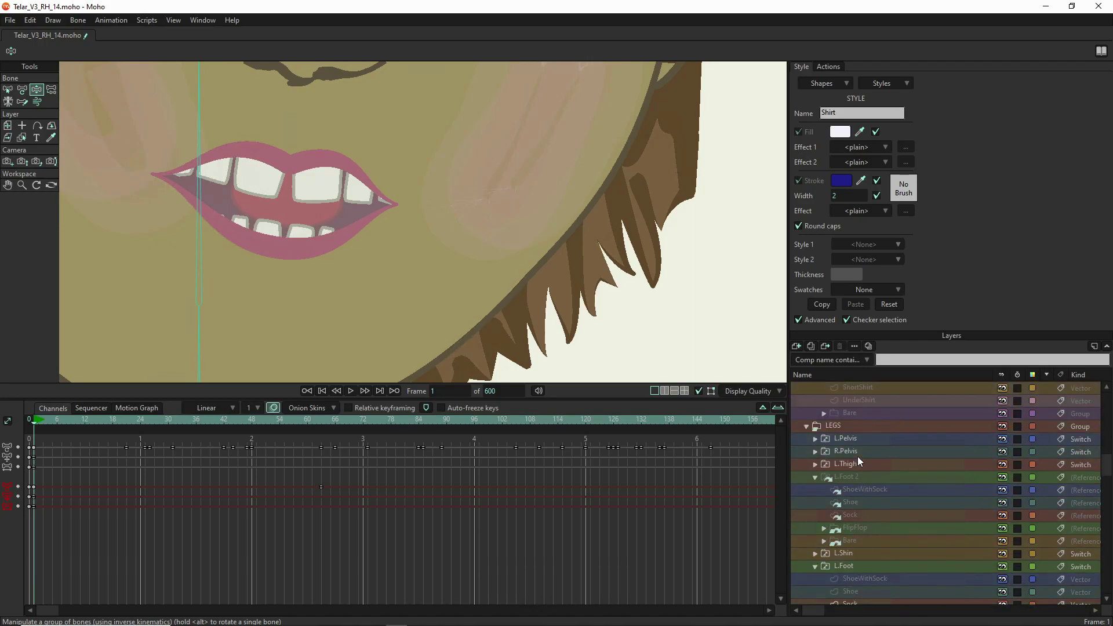
scroll(858, 460, "up", 3)
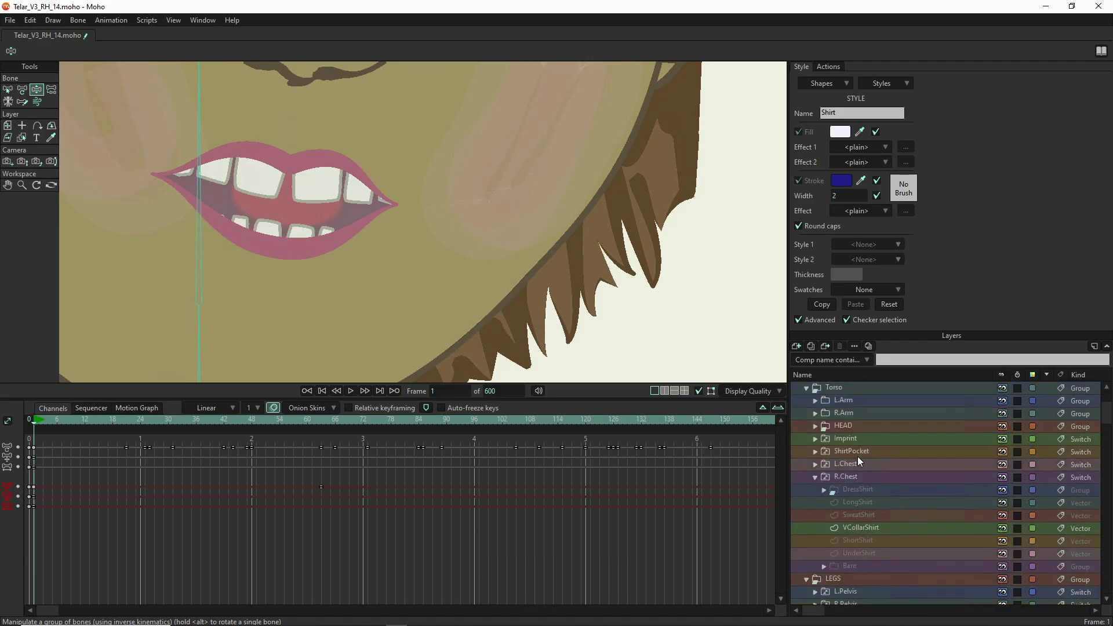
left_click(815, 424)
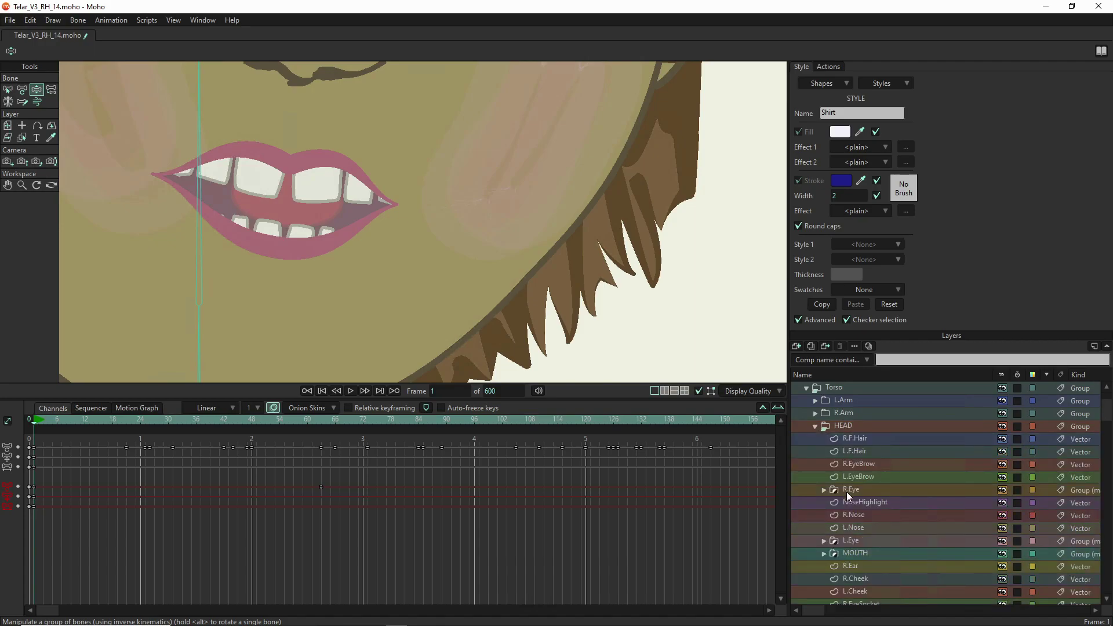
scroll(839, 520, "down", 2)
left_click(822, 503)
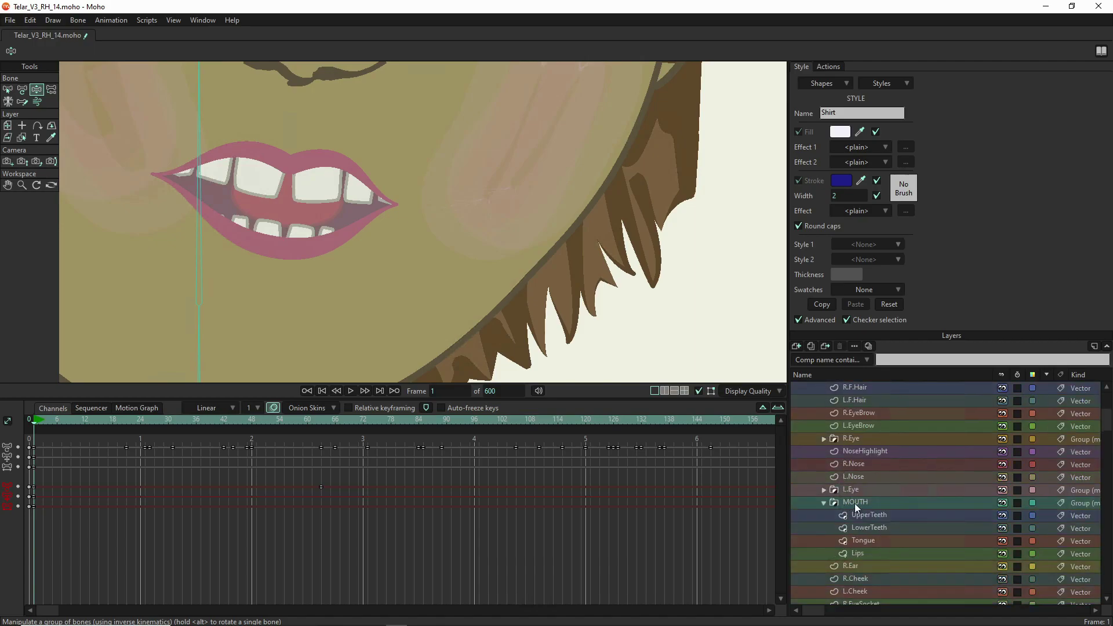
scroll(874, 491, "down", 3)
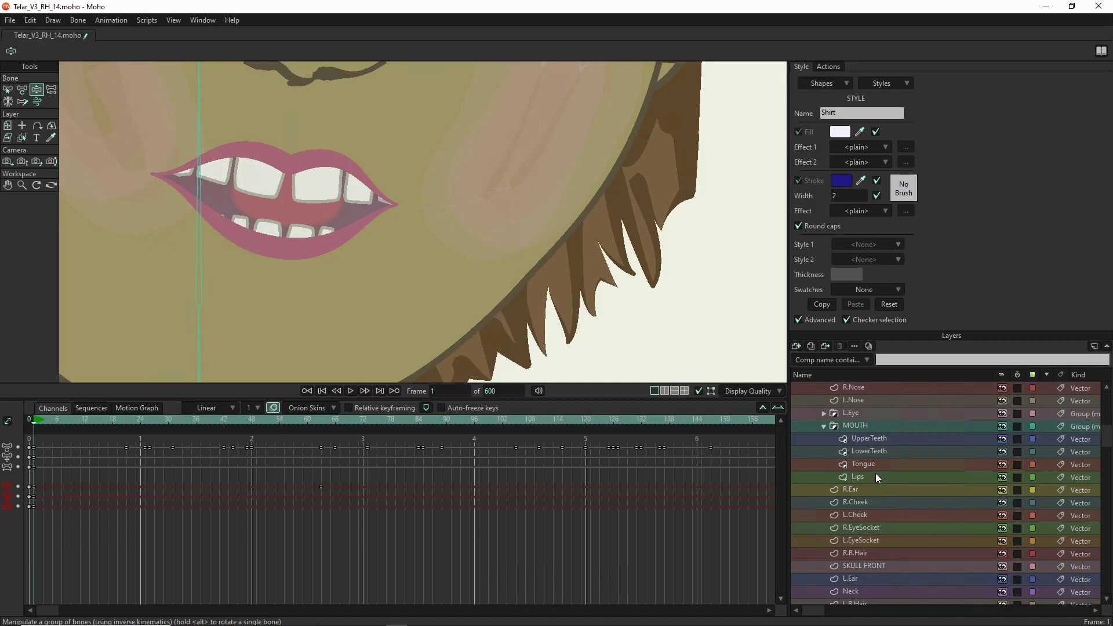
left_click(875, 476)
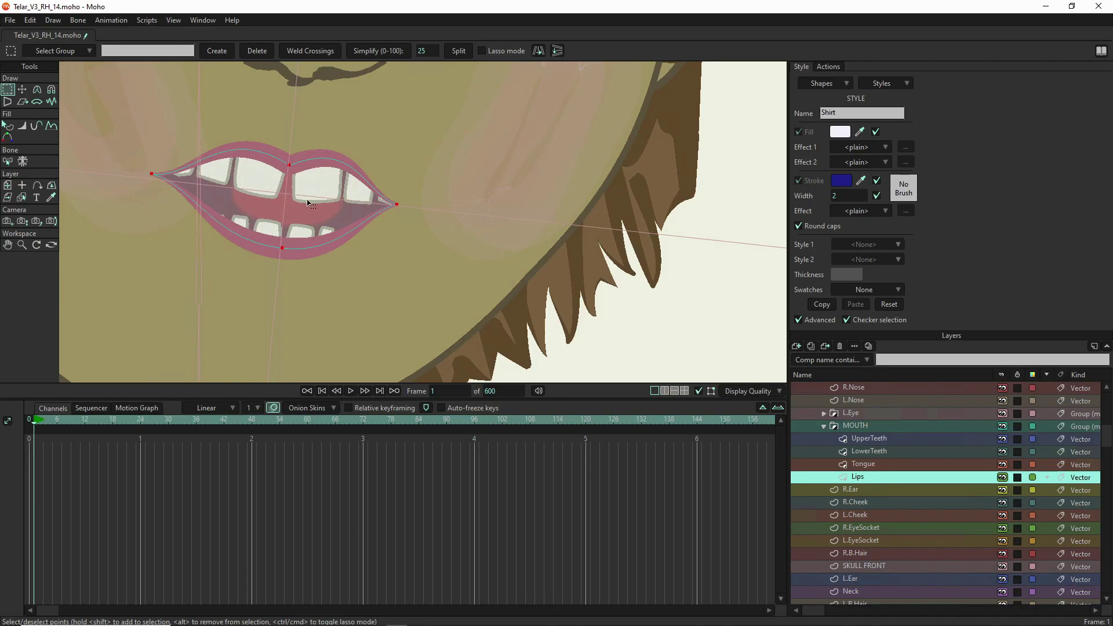
Step: Select the lip outline points and switch to the Curvature tool (C) to show their handles
left_click(293, 169)
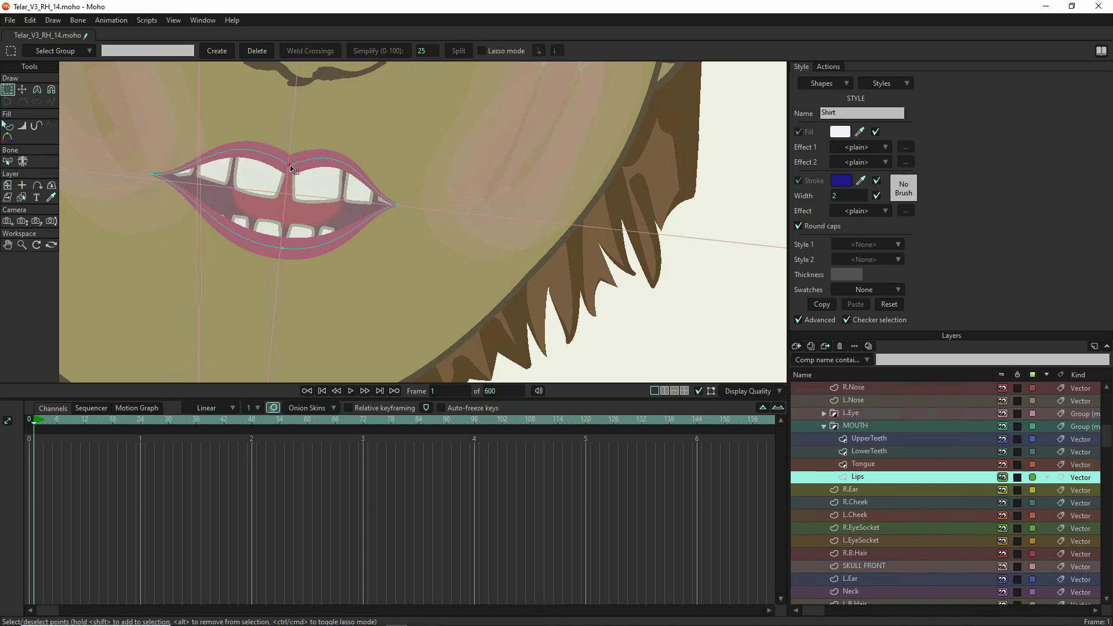
key("c")
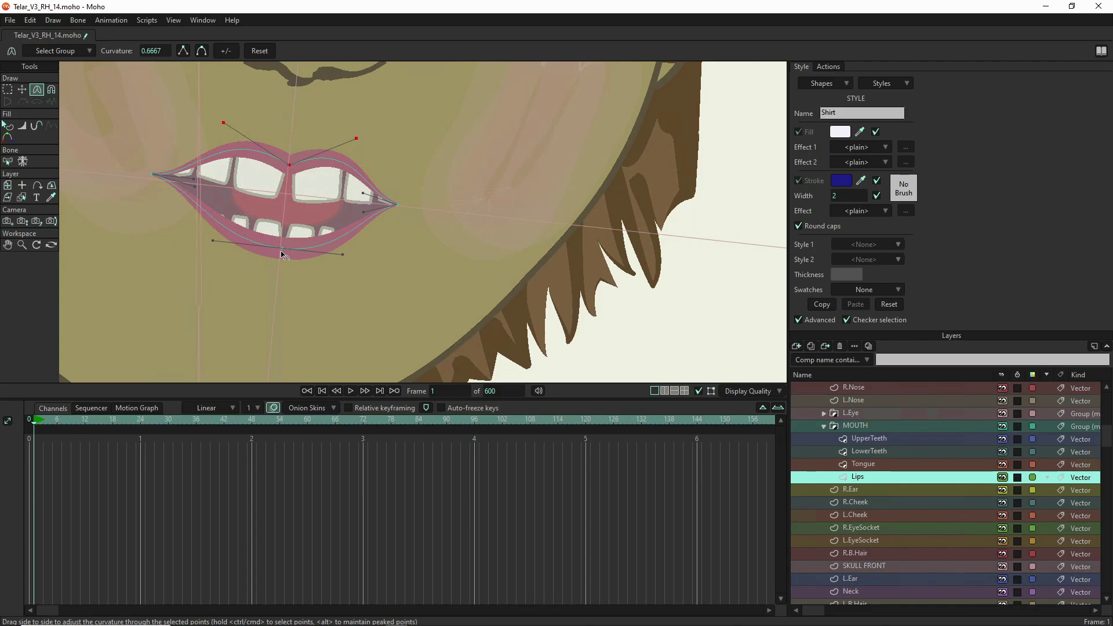
scroll(282, 252, "down", 3)
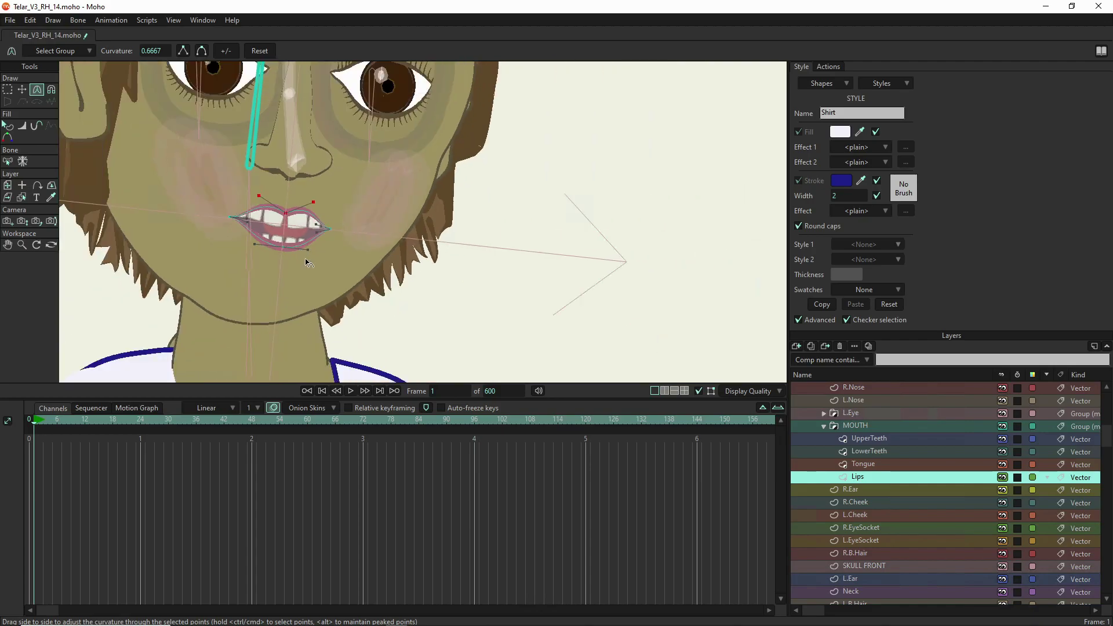
scroll(247, 260, "down", 4)
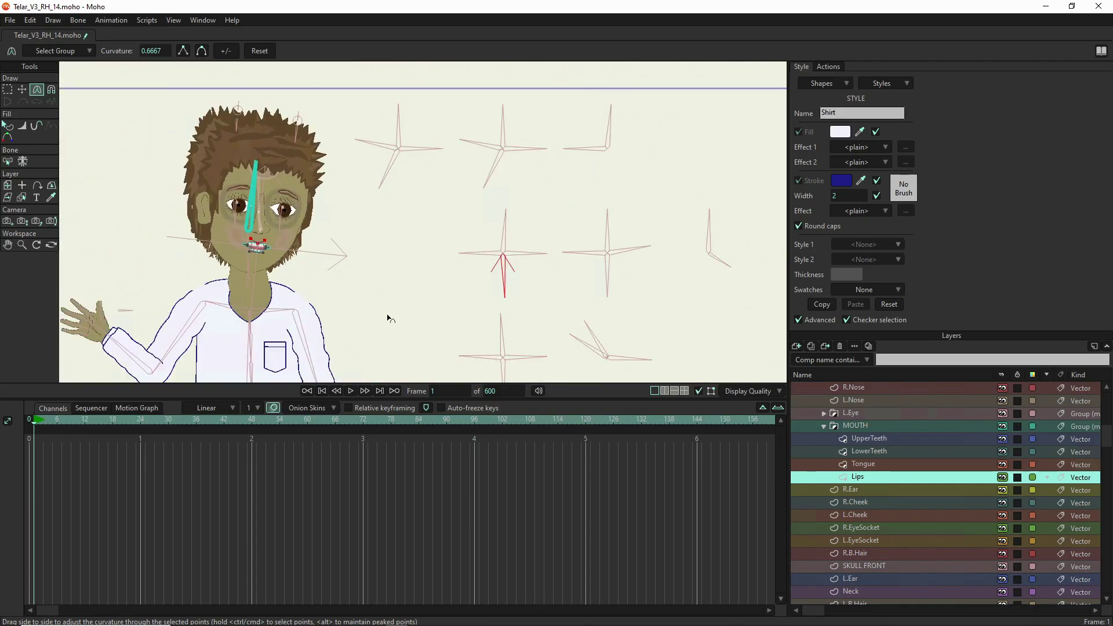
scroll(444, 284, "up", 2)
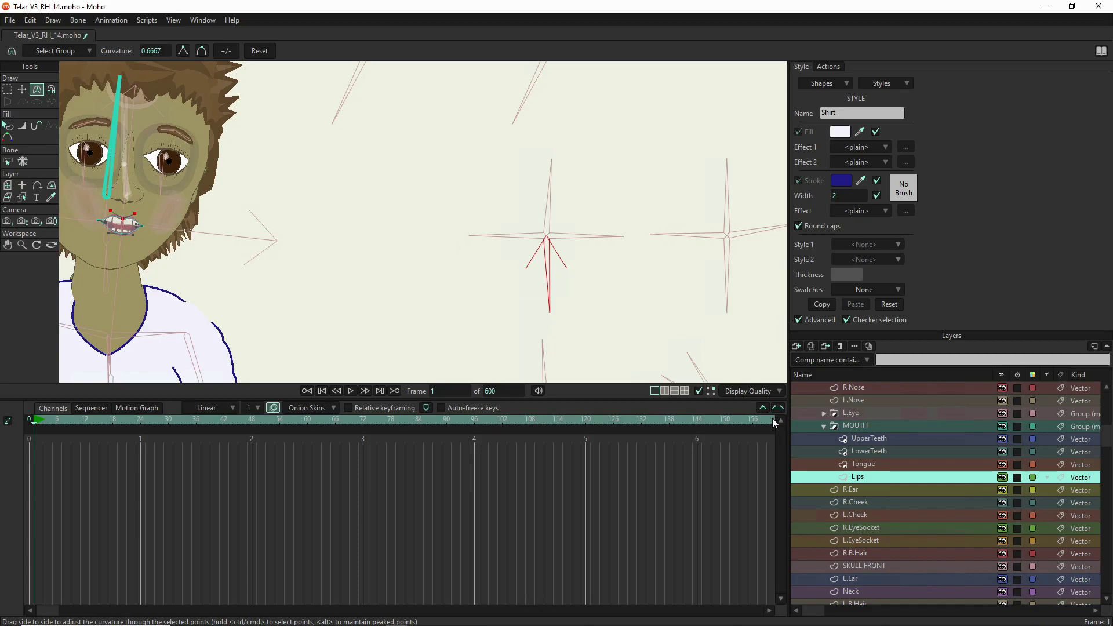
scroll(853, 411, "up", 4)
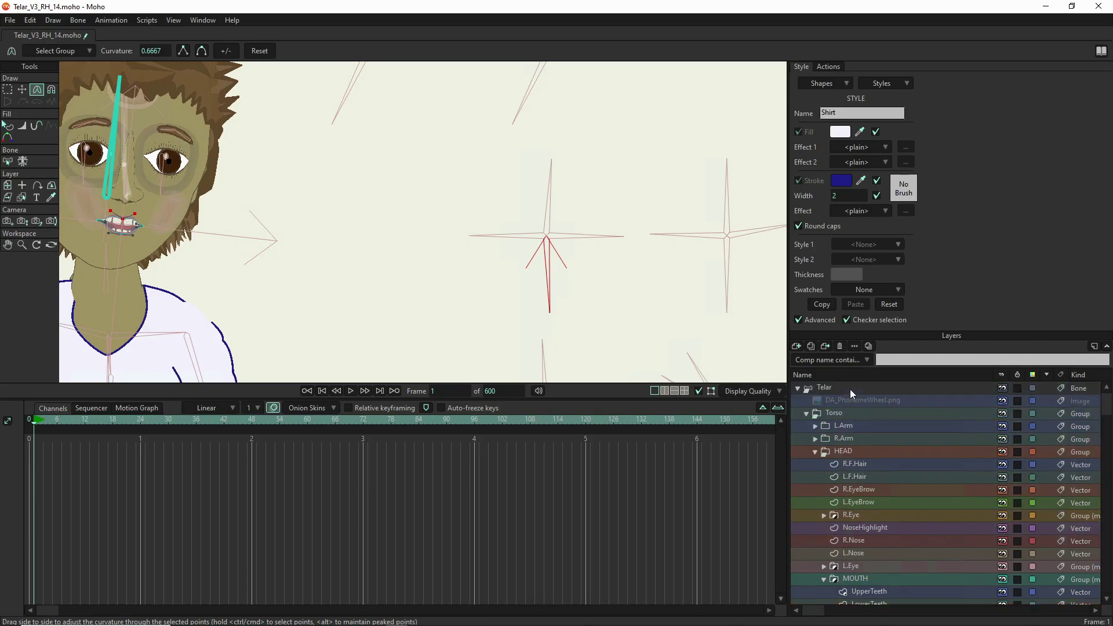
Step: On the Telar bone layer, swing the FrownSmile bone down-right, down-left, up-right and straight up
left_click(849, 388)
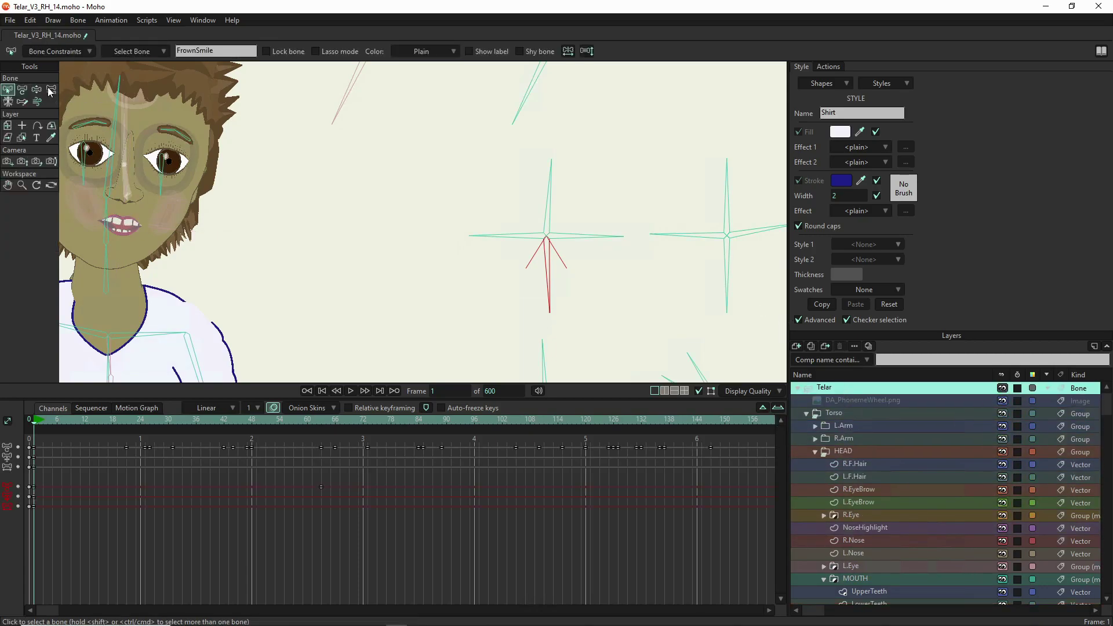
key("z")
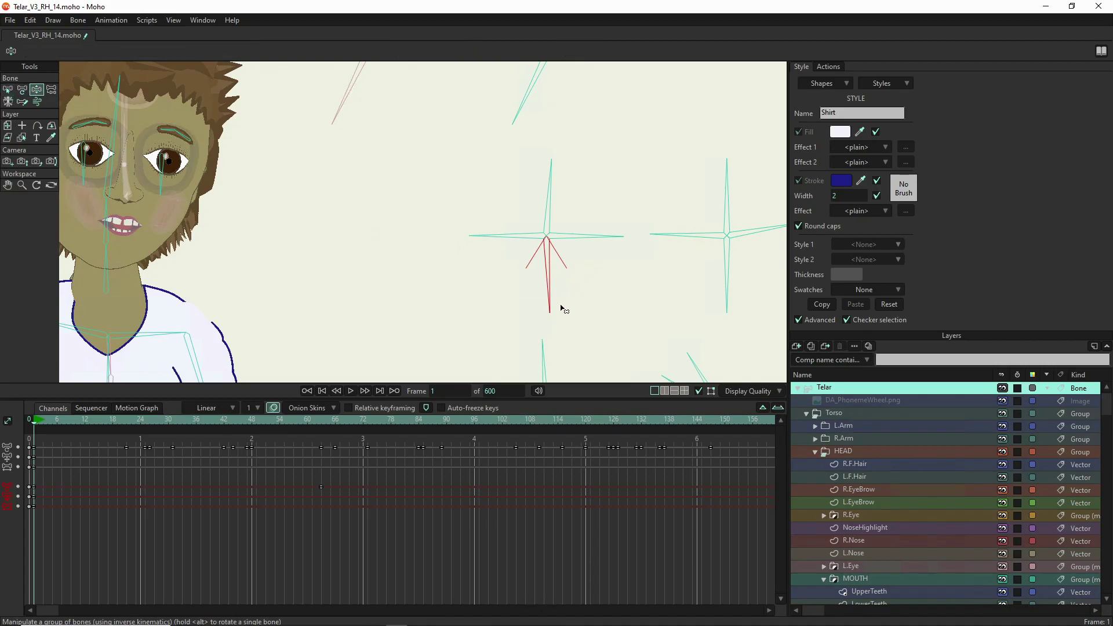
left_click_drag(552, 307, 536, 355)
mouse_move(496, 248)
left_mouse_down()
mouse_move(487, 238)
mouse_move(489, 290)
mouse_move(493, 203)
mouse_move(487, 333)
mouse_move(499, 216)
mouse_move(495, 264)
mouse_move(494, 223)
mouse_move(512, 234)
mouse_move(494, 231)
mouse_move(495, 208)
mouse_move(494, 256)
mouse_move(492, 219)
mouse_move(479, 241)
left_mouse_up()
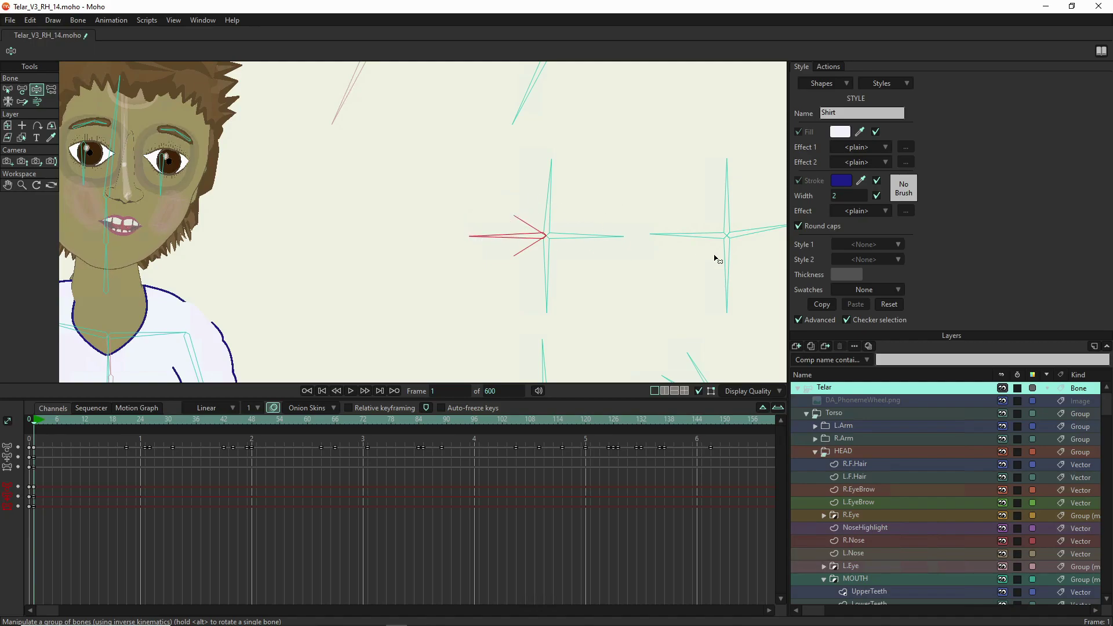
left_click_drag(600, 238, 471, 235)
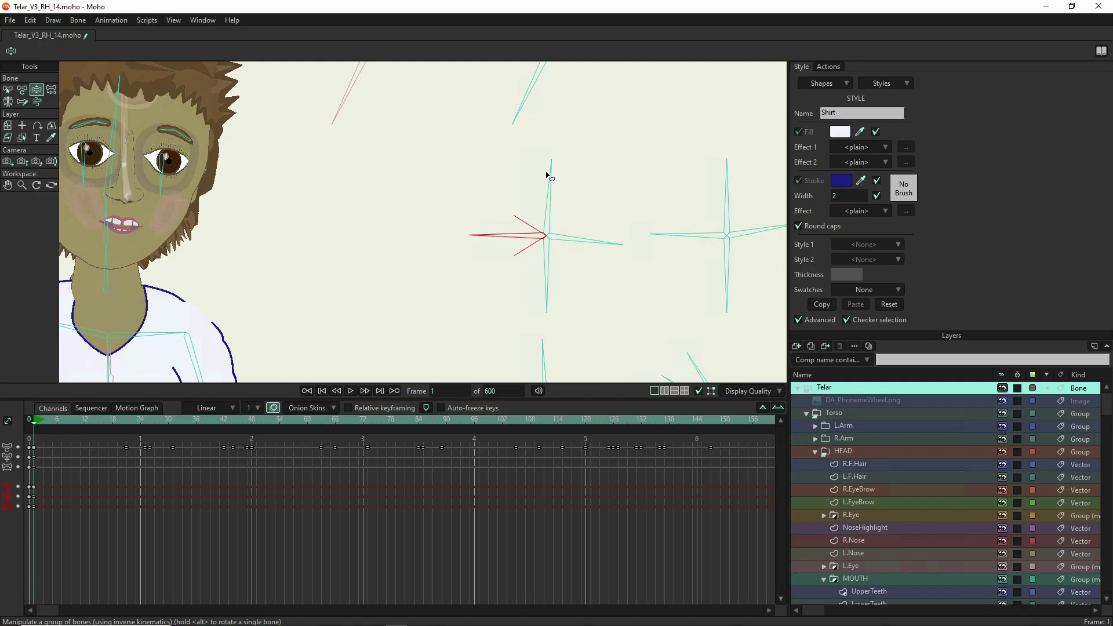
left_click_drag(546, 175, 477, 183)
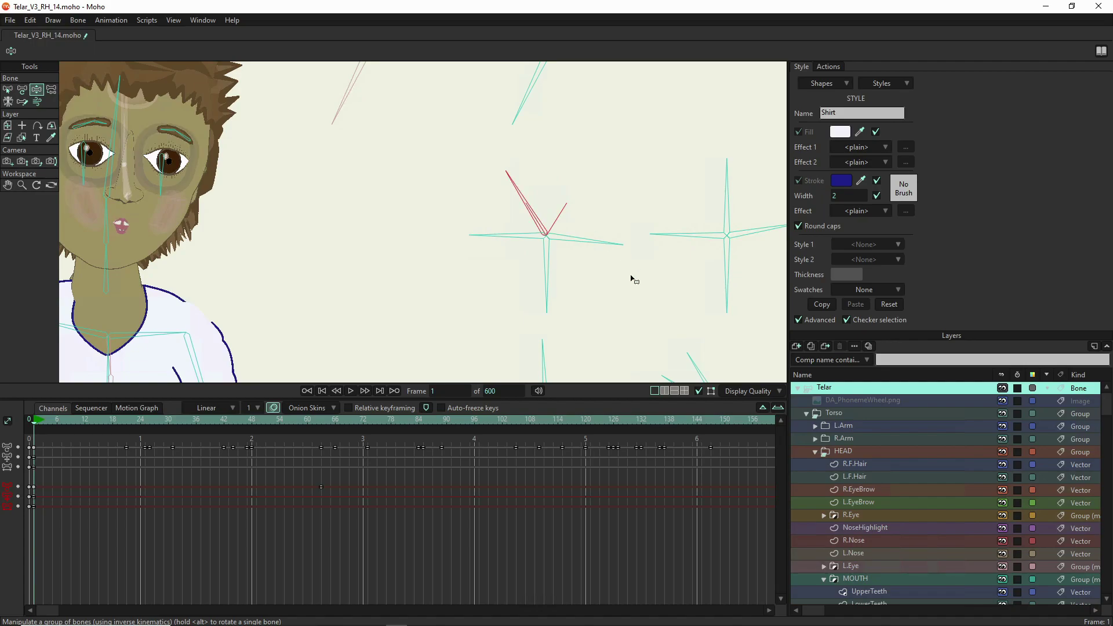
Step: Keep swinging FrownSmile right, level, up, right, down-left and finally up-right
left_click_drag(609, 232, 609, 233)
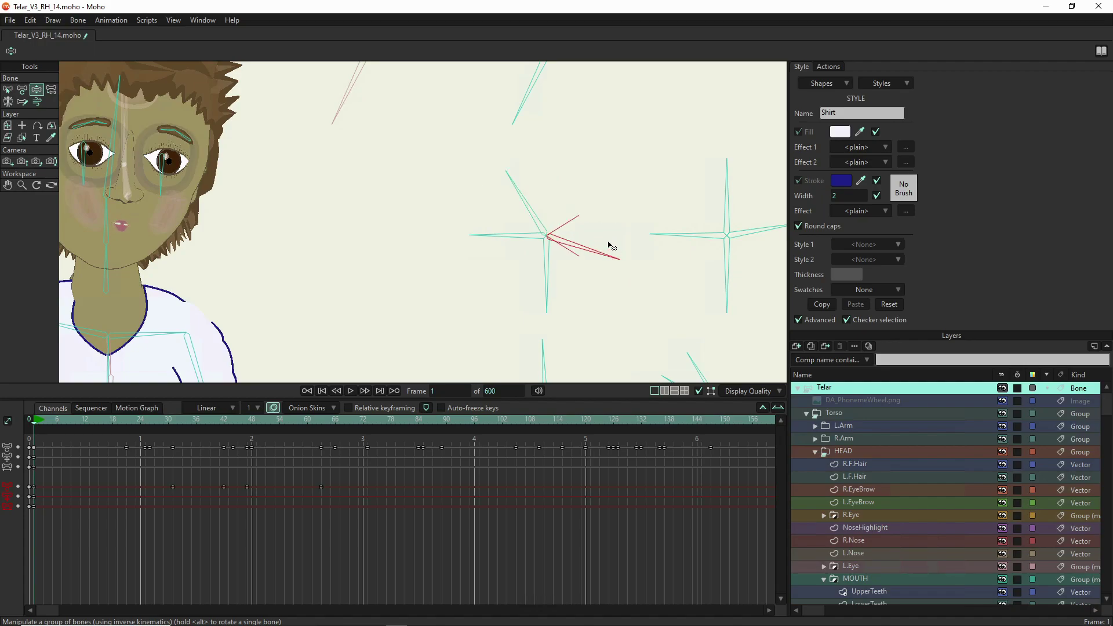
left_click_drag(608, 246, 610, 220)
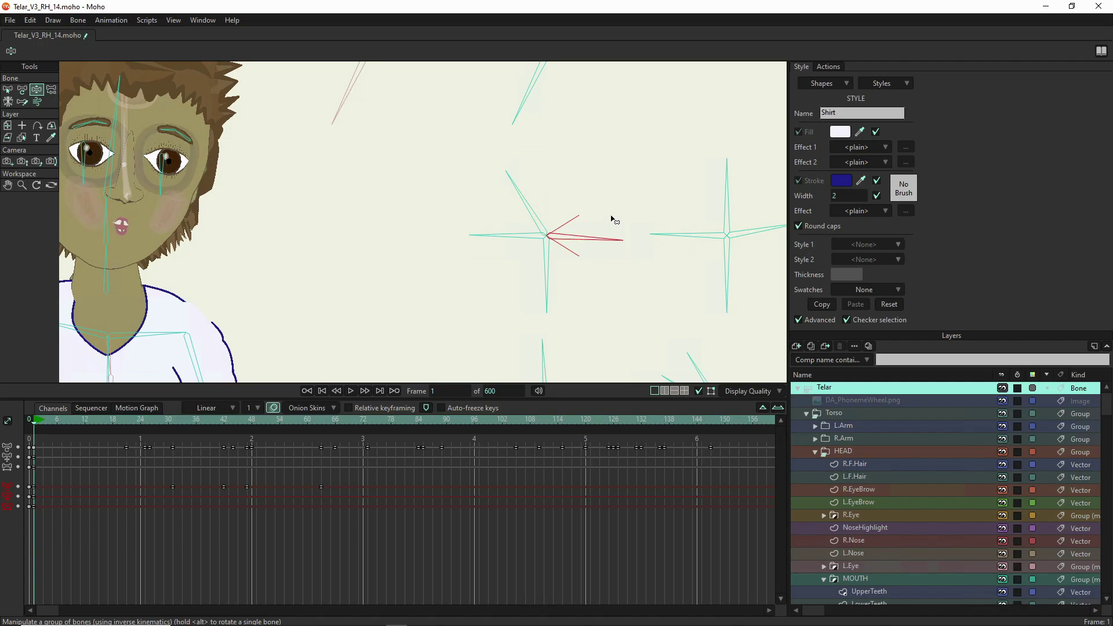
left_click_drag(514, 181, 546, 172)
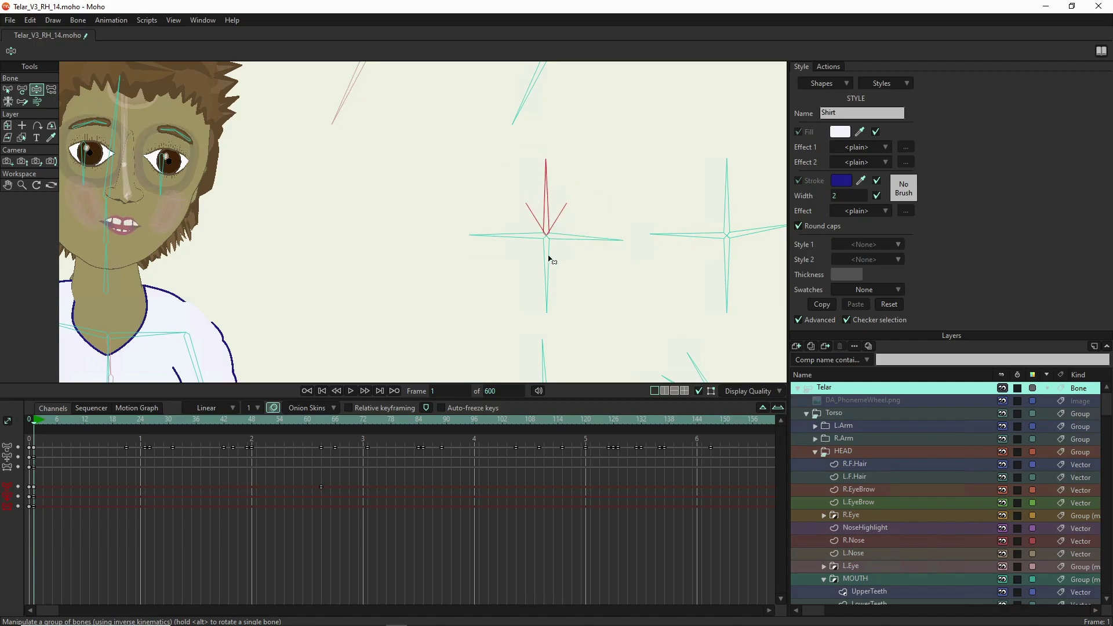
left_click_drag(607, 256, 615, 238)
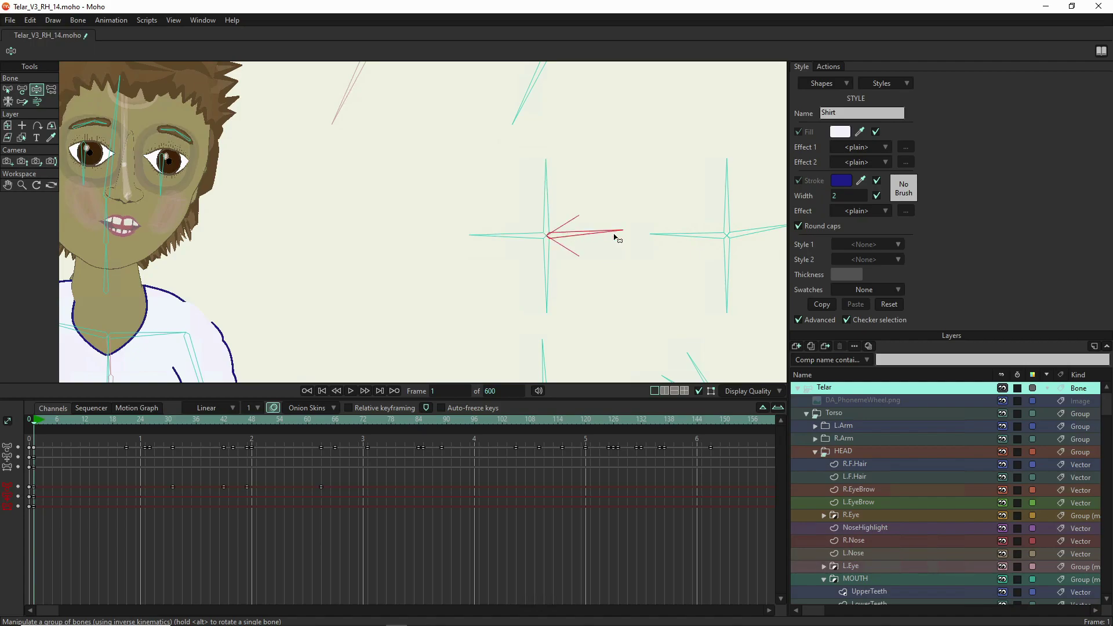
left_click_drag(497, 228, 482, 274)
left_click_drag(612, 222, 630, 147)
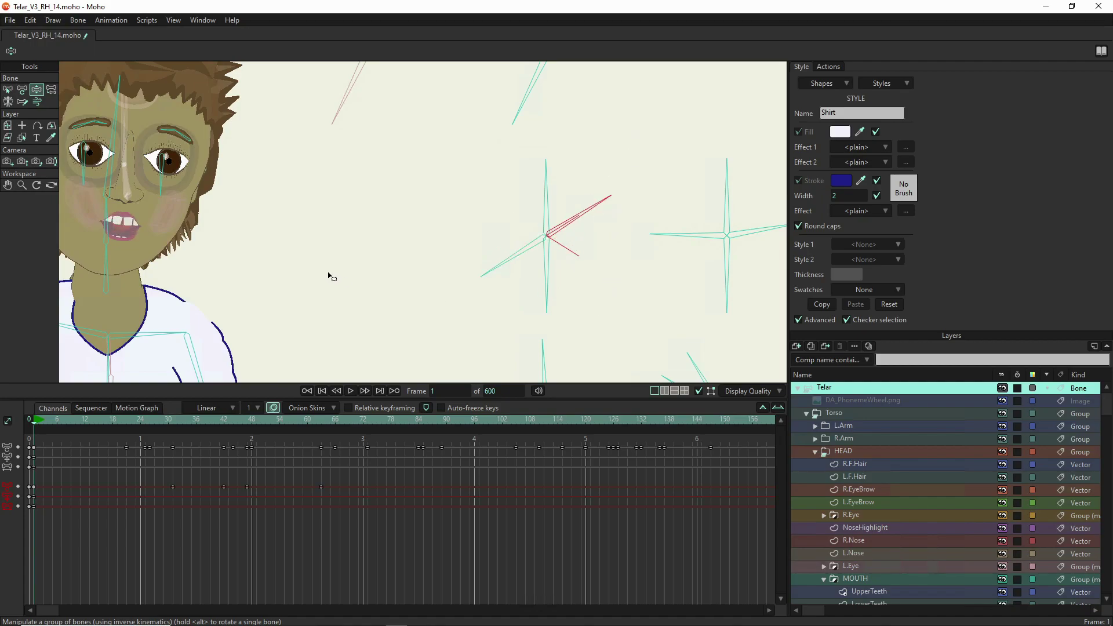
scroll(328, 276, "down", 3)
Step: Turn Telar's head toward the left and frame the whole head in view
scroll(316, 259, "up", 2)
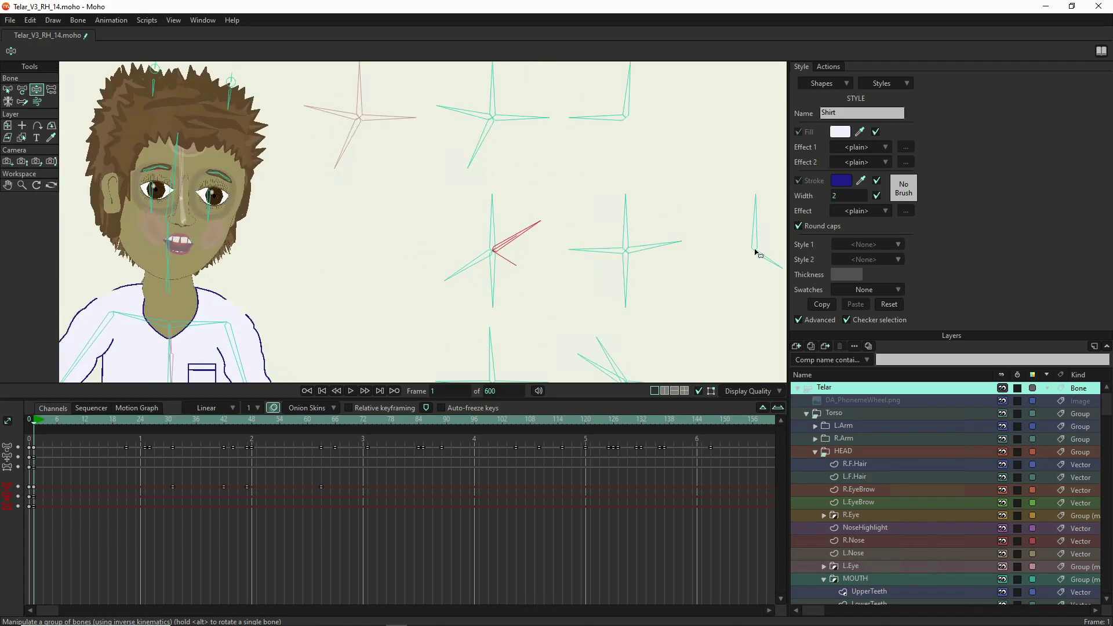
left_click_drag(629, 90, 628, 81)
scroll(92, 264, "up", 2)
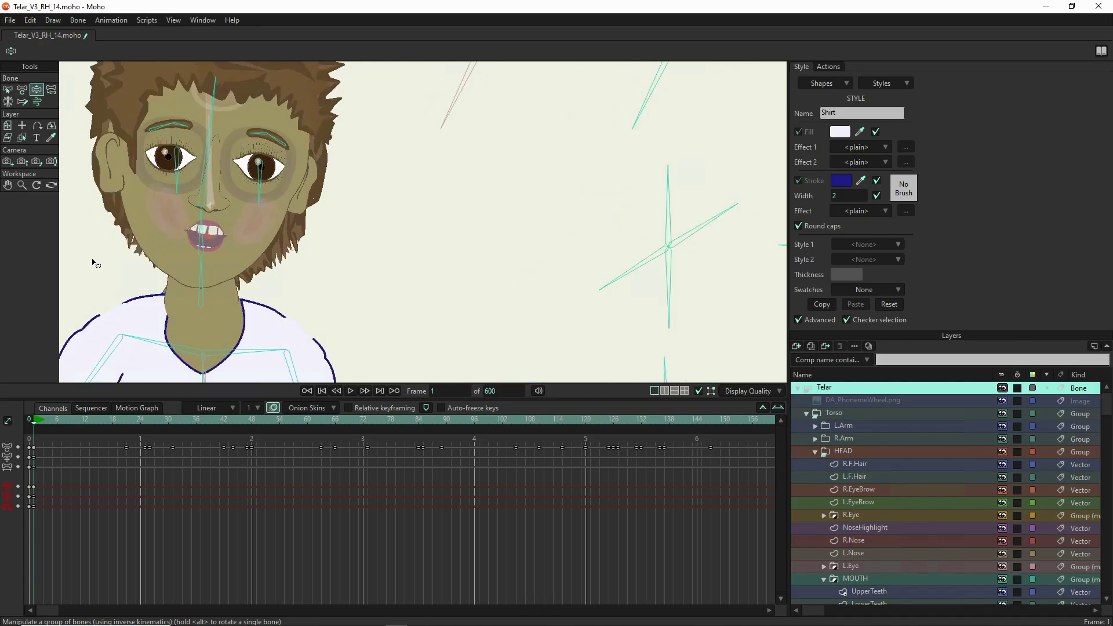
left_click_drag(365, 308, 313, 290)
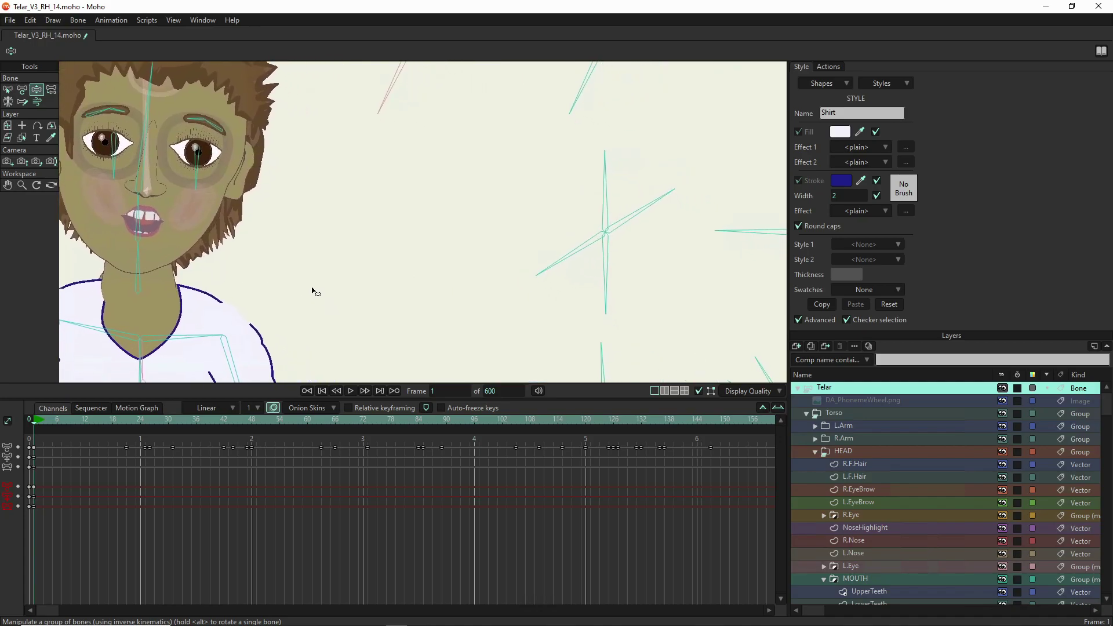
scroll(429, 284, "down", 2)
left_click_drag(420, 288, 387, 315)
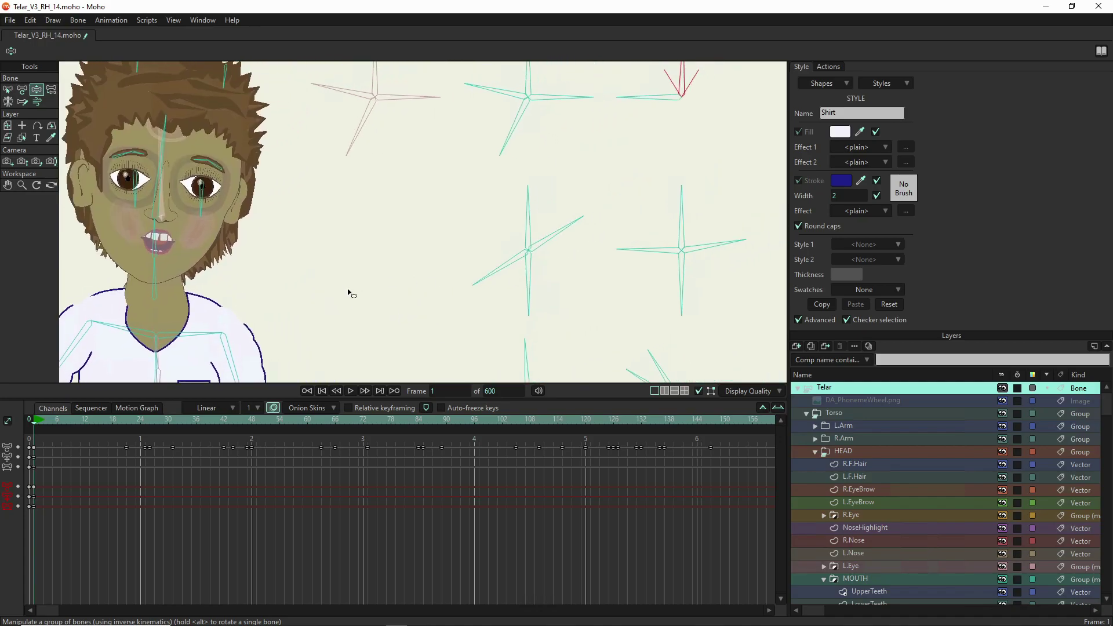
Step: Rotate another face control bone down-left, then up
left_click(714, 243)
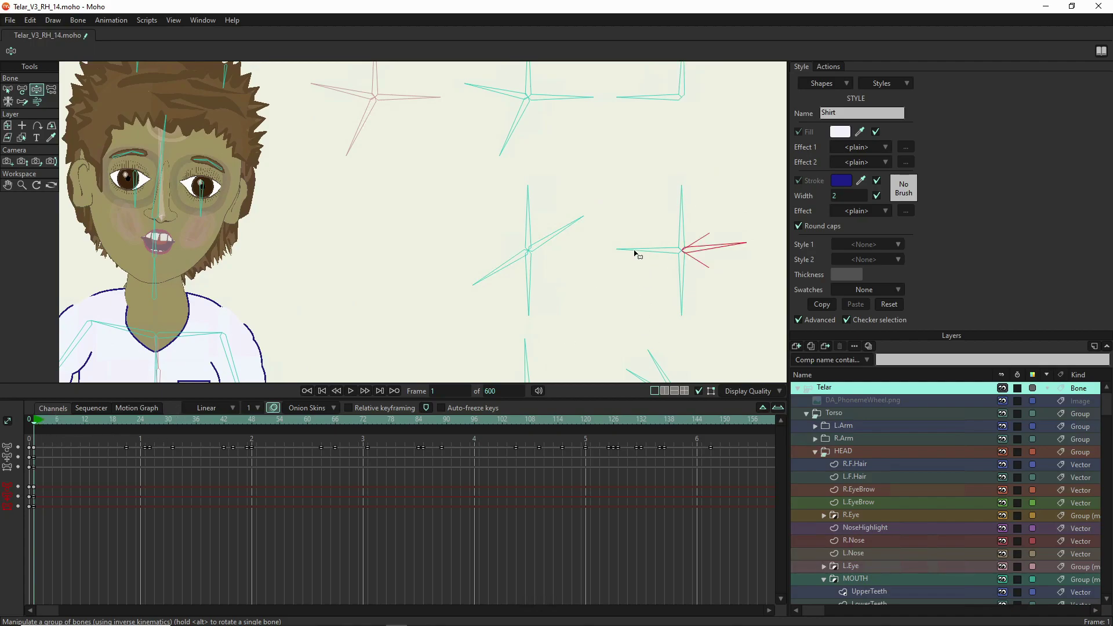
mouse_move(636, 253)
left_mouse_down()
mouse_move(636, 231)
mouse_move(633, 276)
mouse_move(633, 251)
mouse_move(633, 263)
left_mouse_up()
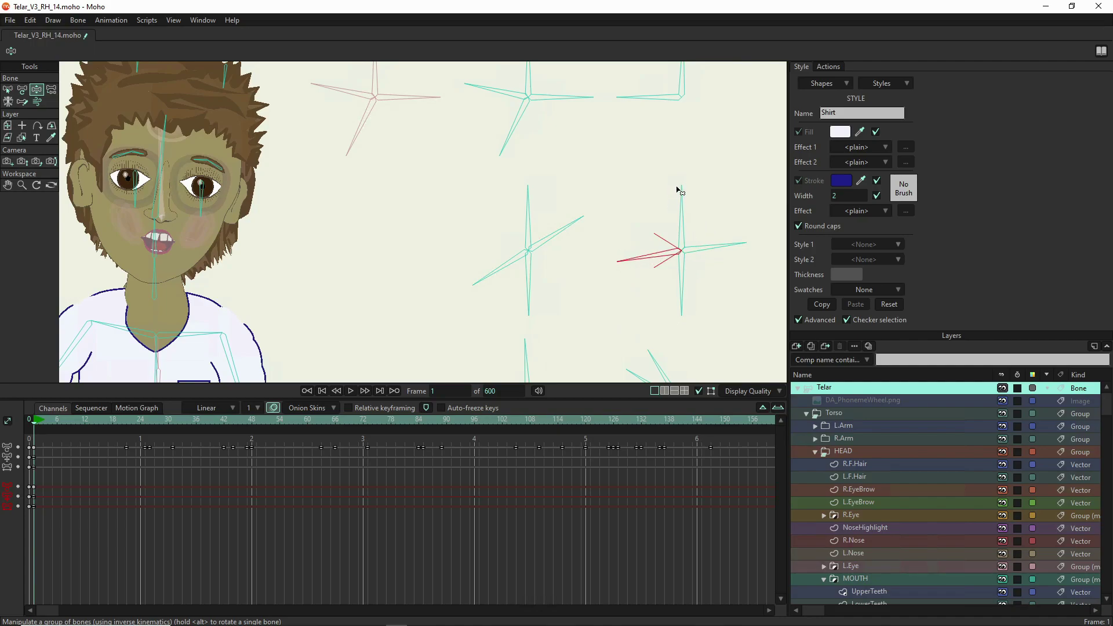
mouse_move(677, 187)
left_mouse_down()
mouse_move(690, 193)
mouse_move(673, 189)
left_mouse_up()
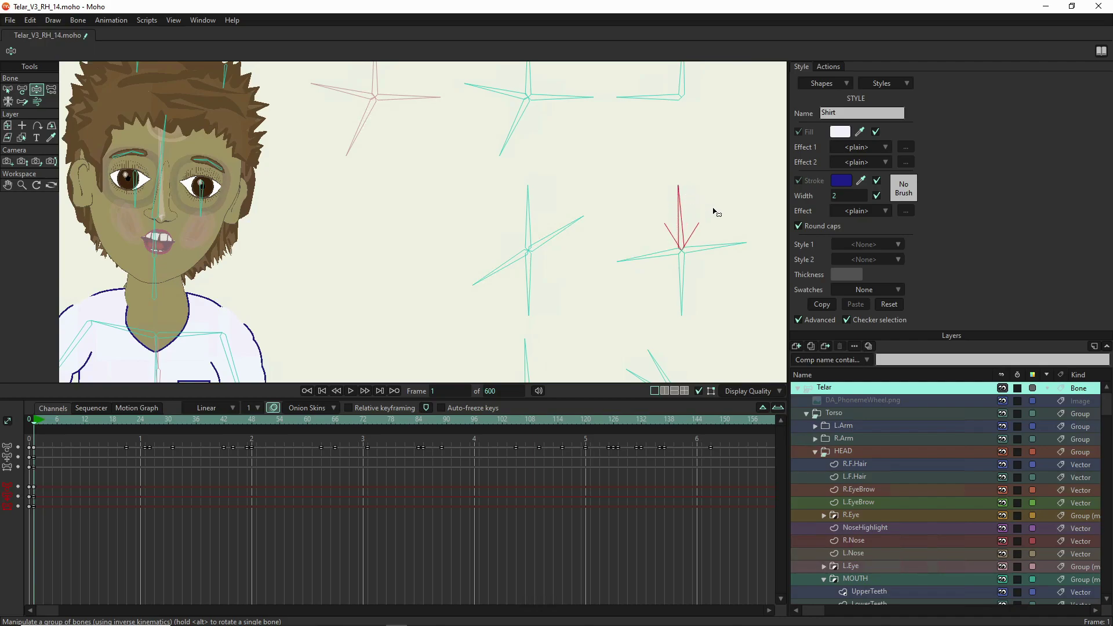
Step: Swing the right-hand control bone around, leaving it pointing straight right
left_click_drag(726, 245, 752, 305)
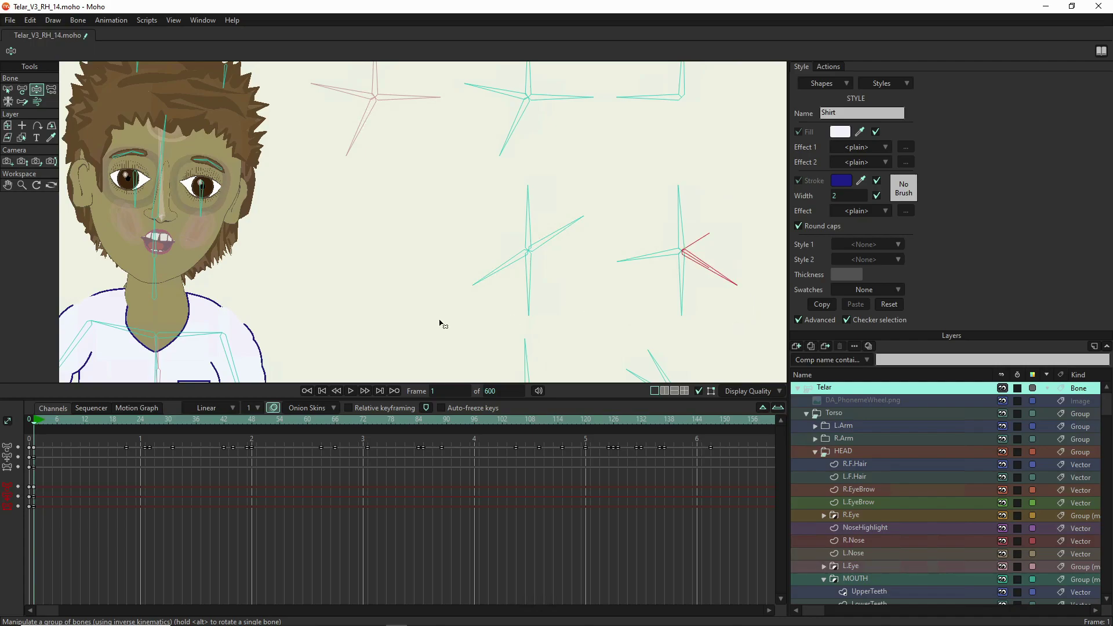
left_click_drag(700, 303, 582, 319)
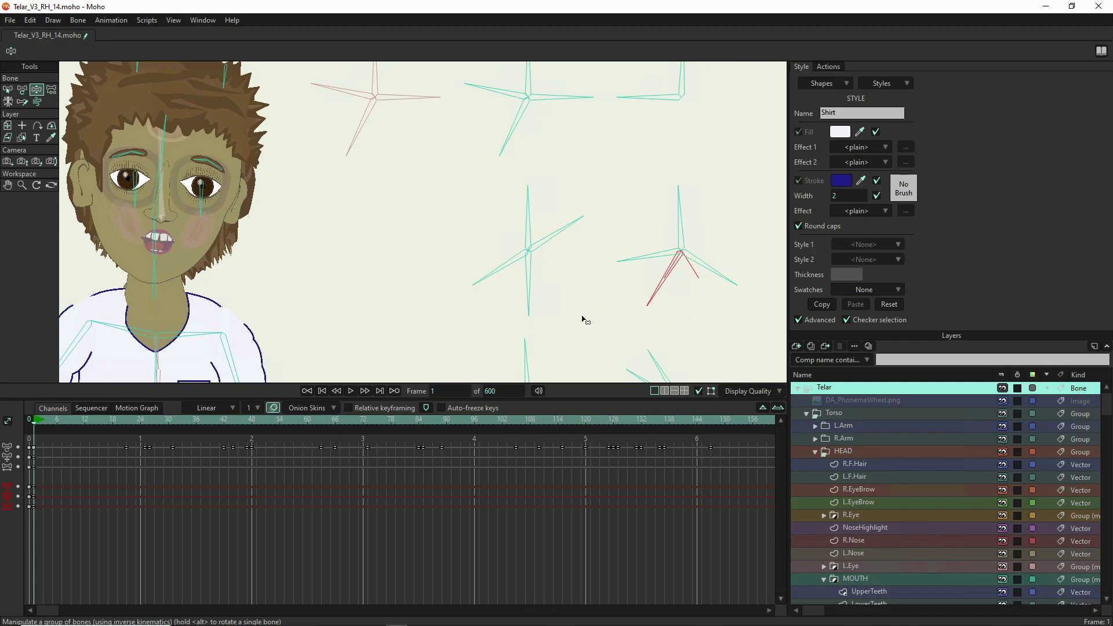
left_click_drag(738, 286, 733, 333)
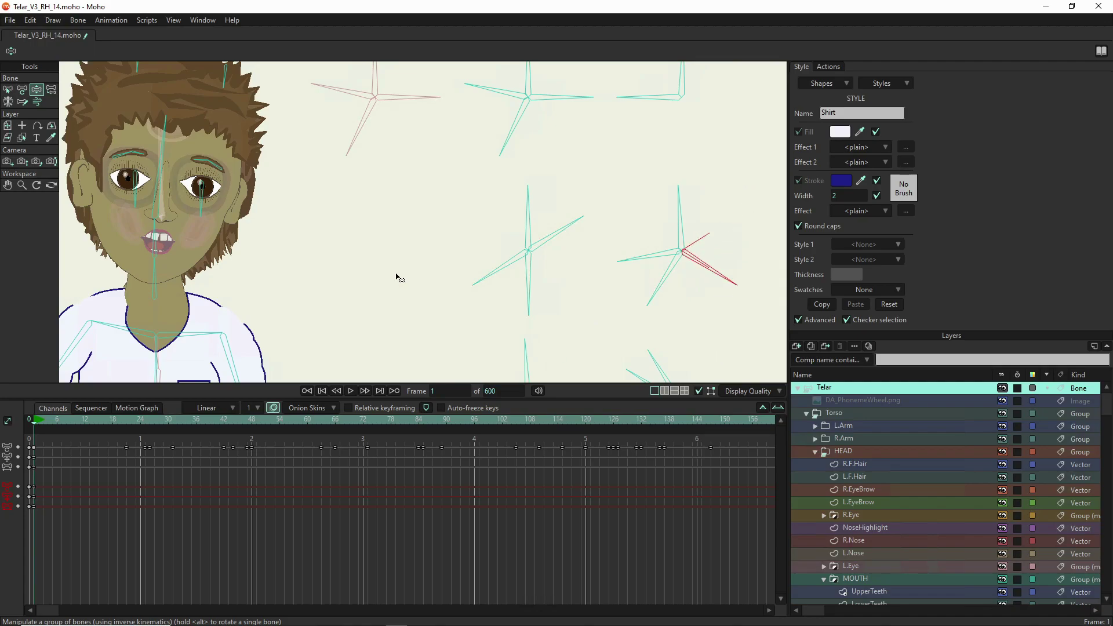
scroll(173, 268, "up", 5)
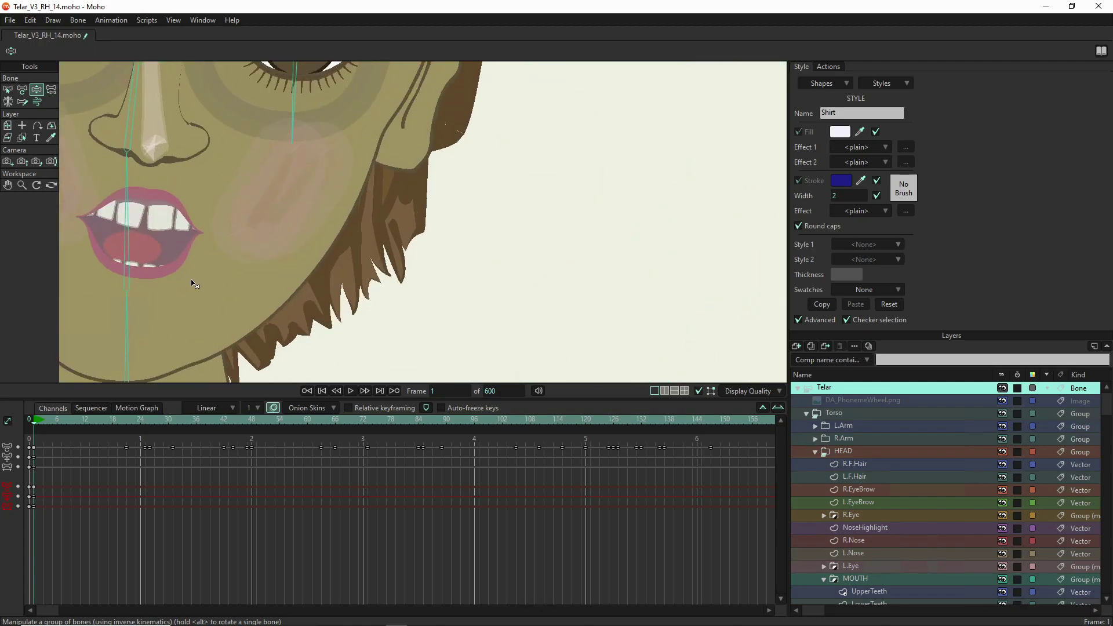
scroll(193, 284, "down", 5)
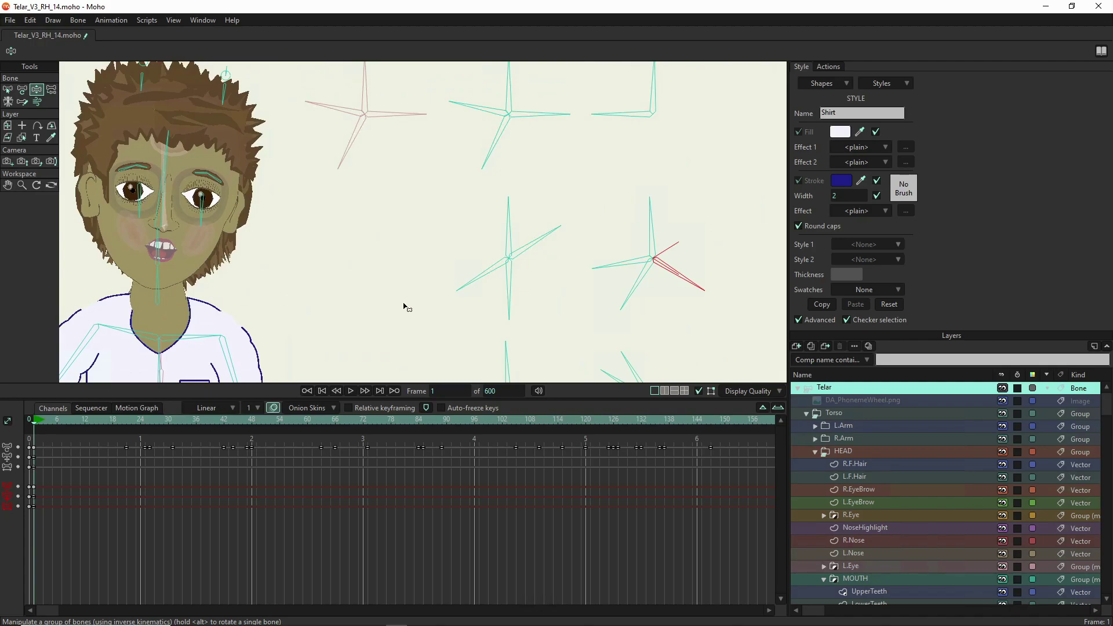
scroll(404, 306, "down", 3)
mouse_move(559, 296)
left_mouse_down()
mouse_move(564, 248)
mouse_move(558, 290)
mouse_move(563, 279)
left_mouse_up()
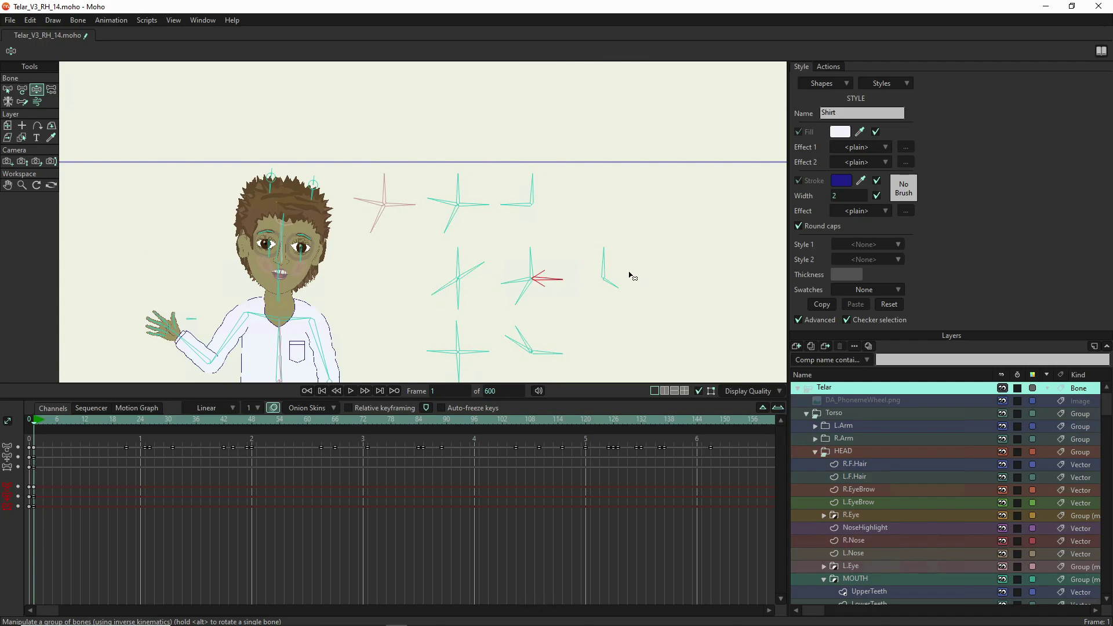
Step: Select two control bones including LipsWidth and reset their rotation angle
left_click(605, 265)
left_click(8, 89)
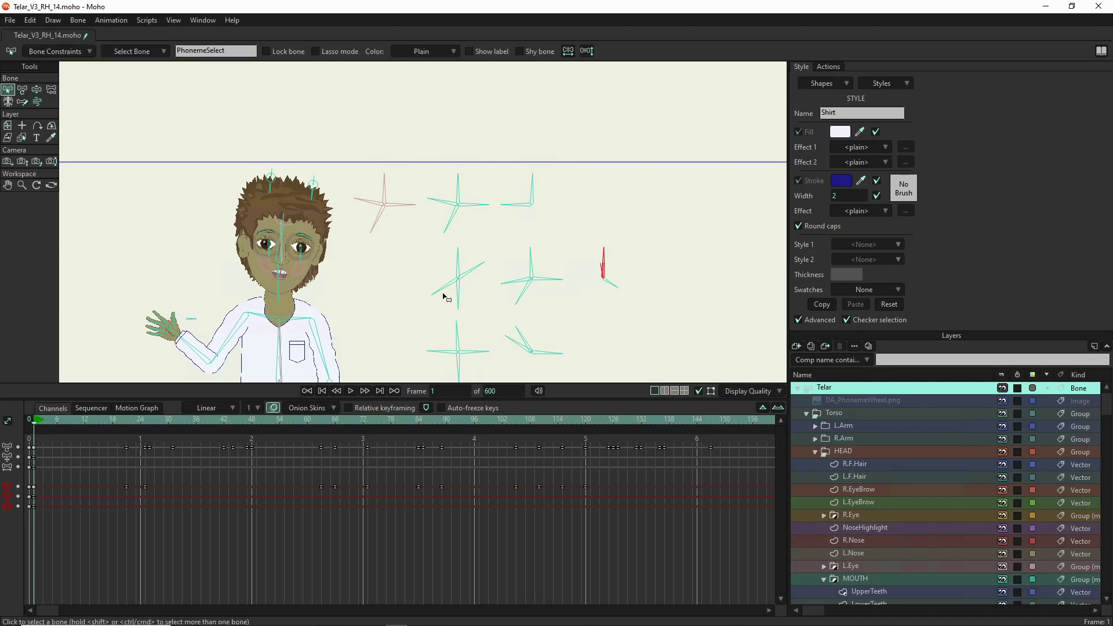
left_click_drag(410, 247, 557, 306)
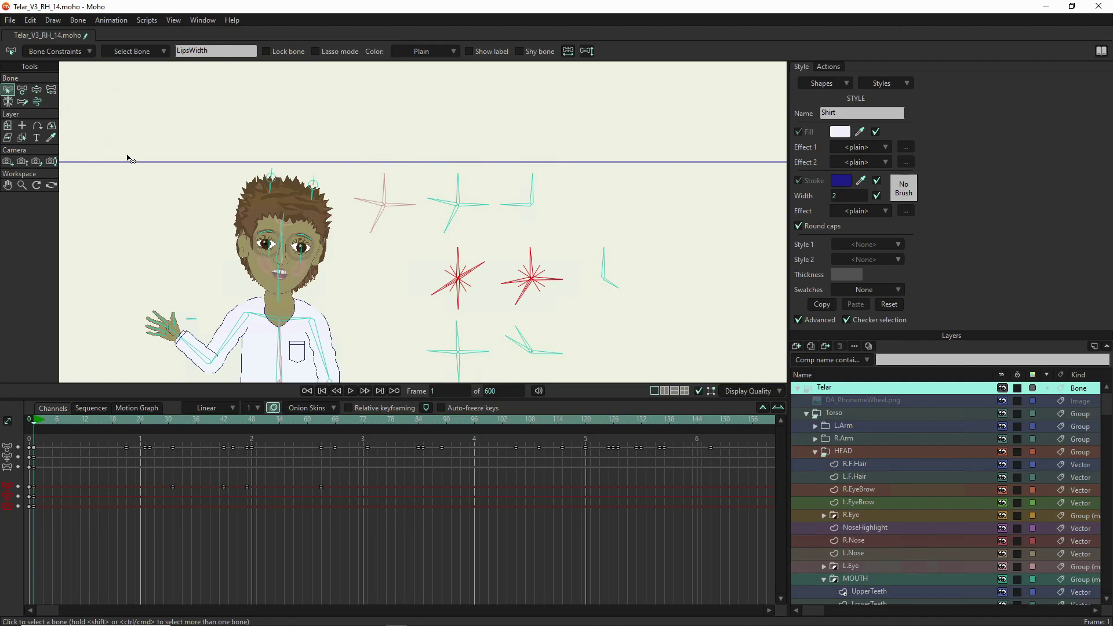
left_click(22, 91)
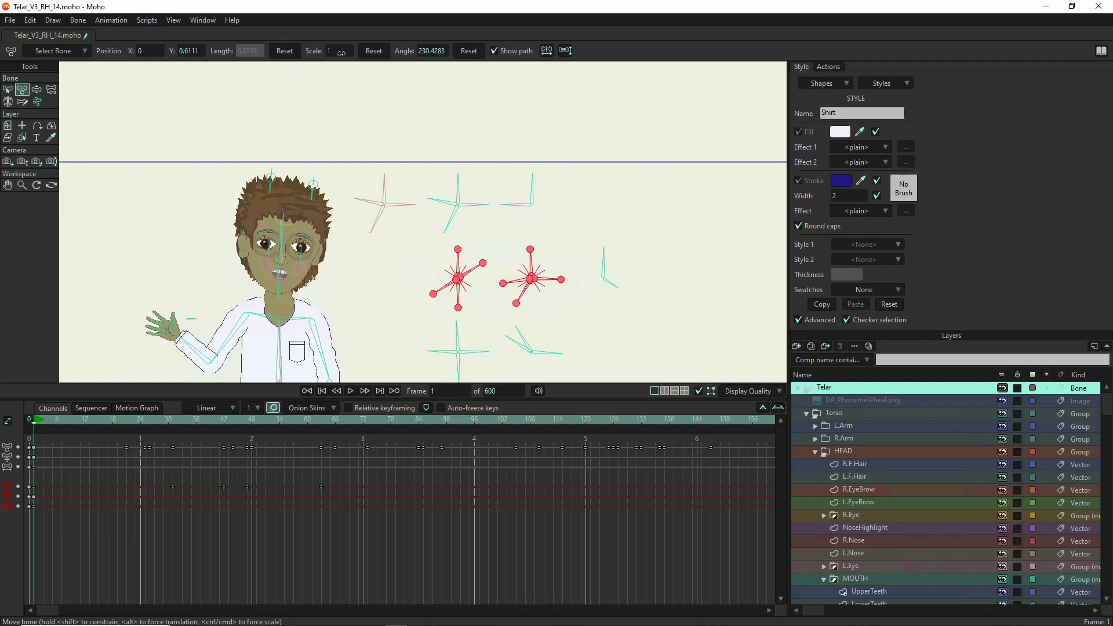
left_click(463, 54)
scroll(266, 278, "up", 5)
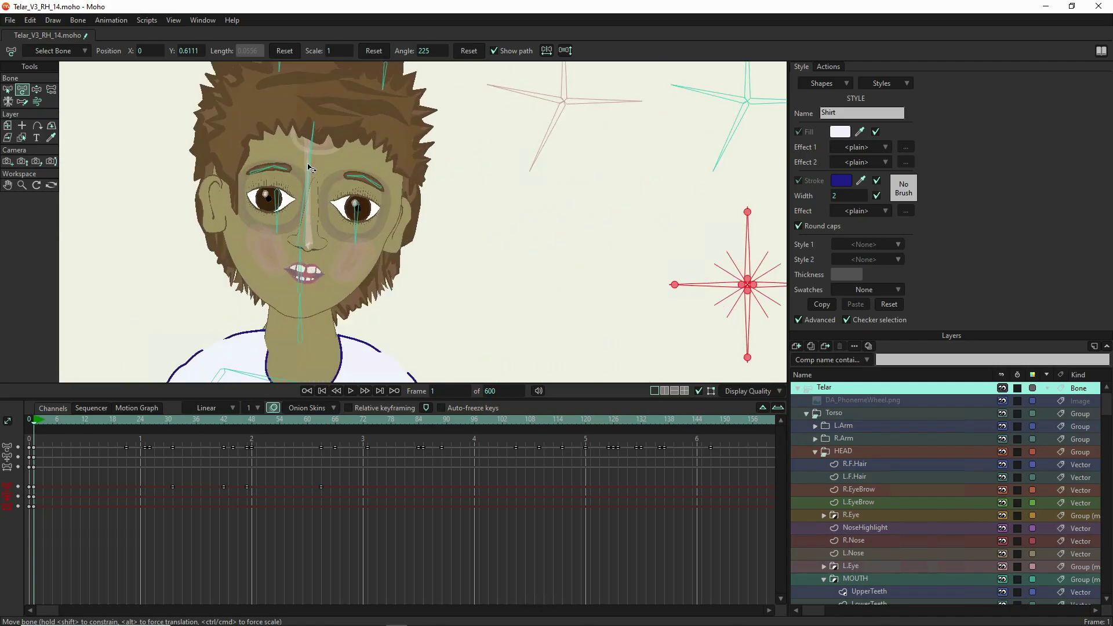
Step: Deselect the bones and turn the head left by dragging the forehead bone
left_click(300, 158)
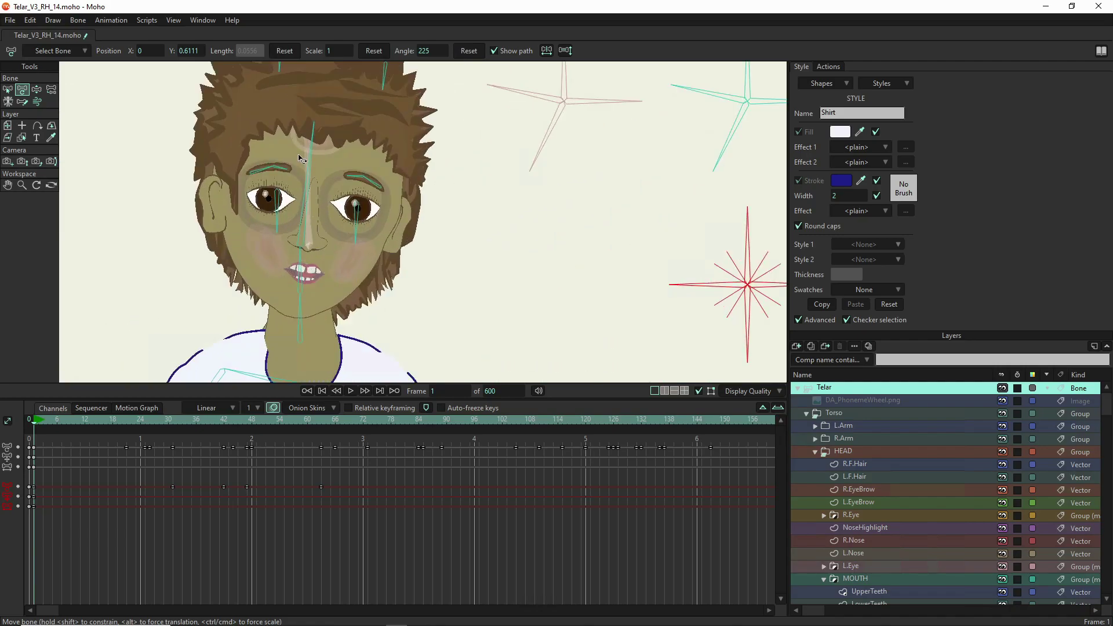
left_click(37, 90)
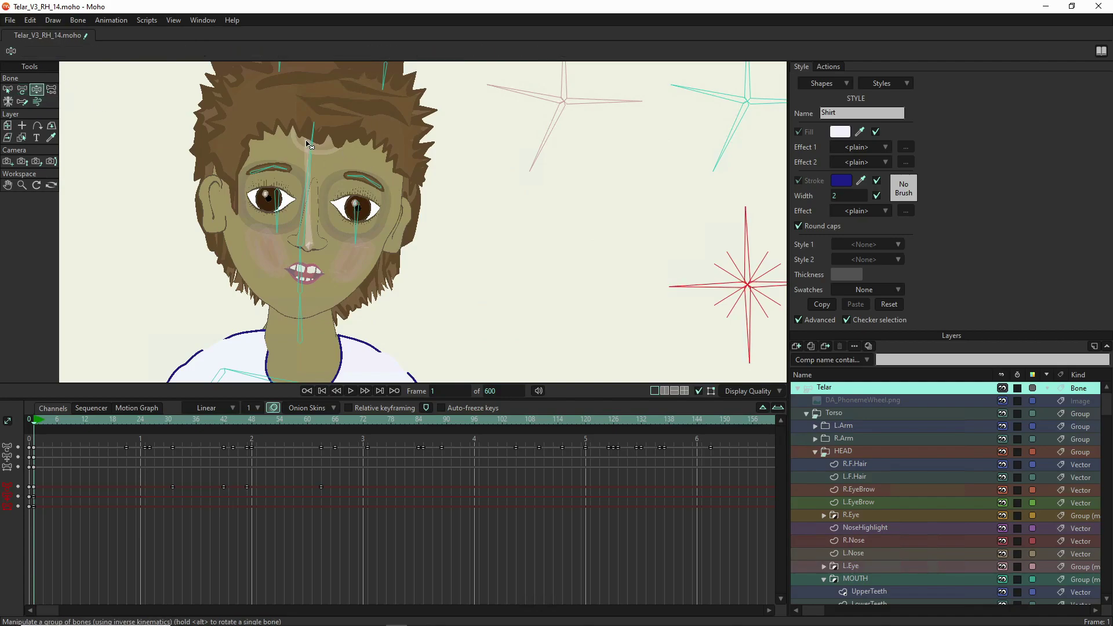
left_click_drag(307, 145, 294, 122)
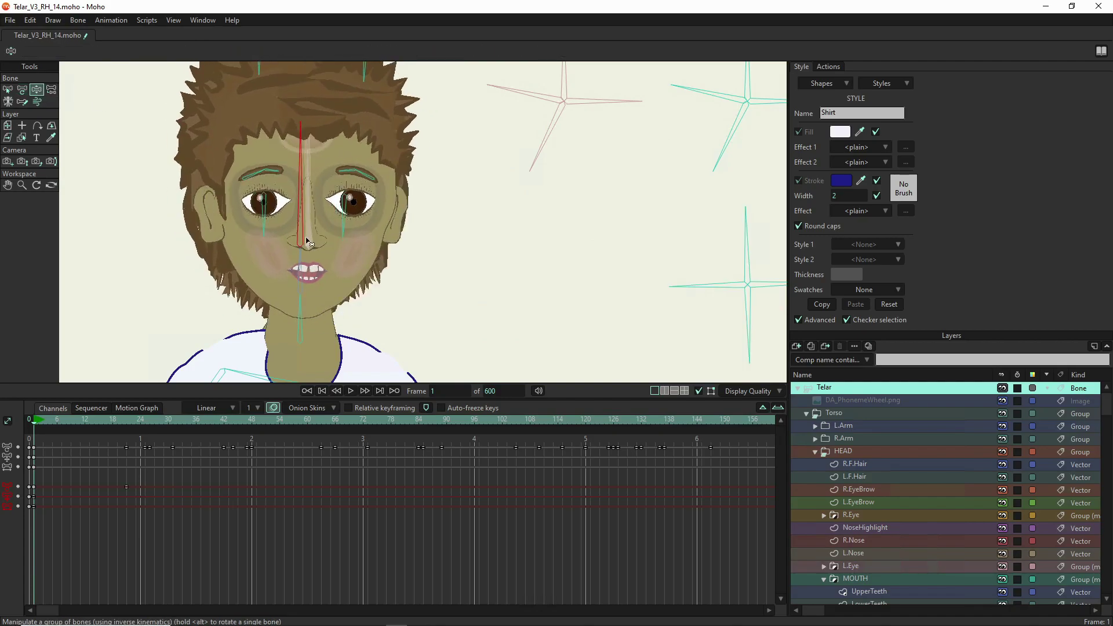
scroll(309, 288, "down", 4)
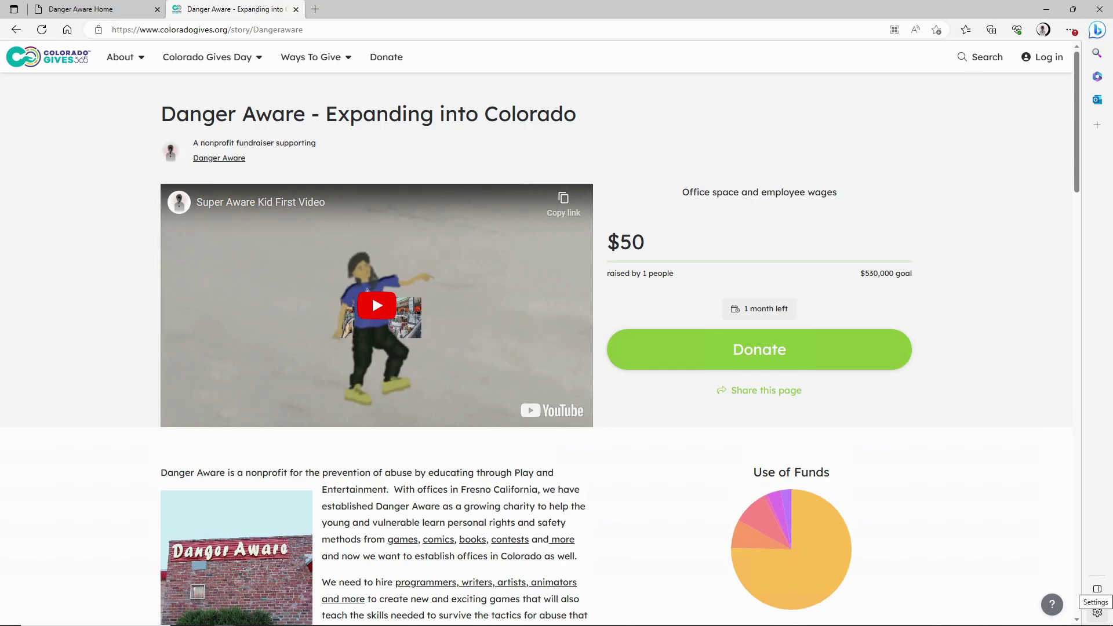
Step: Scroll through the Danger Aware fundraiser story down to the comments, then open the Home tab
scroll(607, 485, "down", 3)
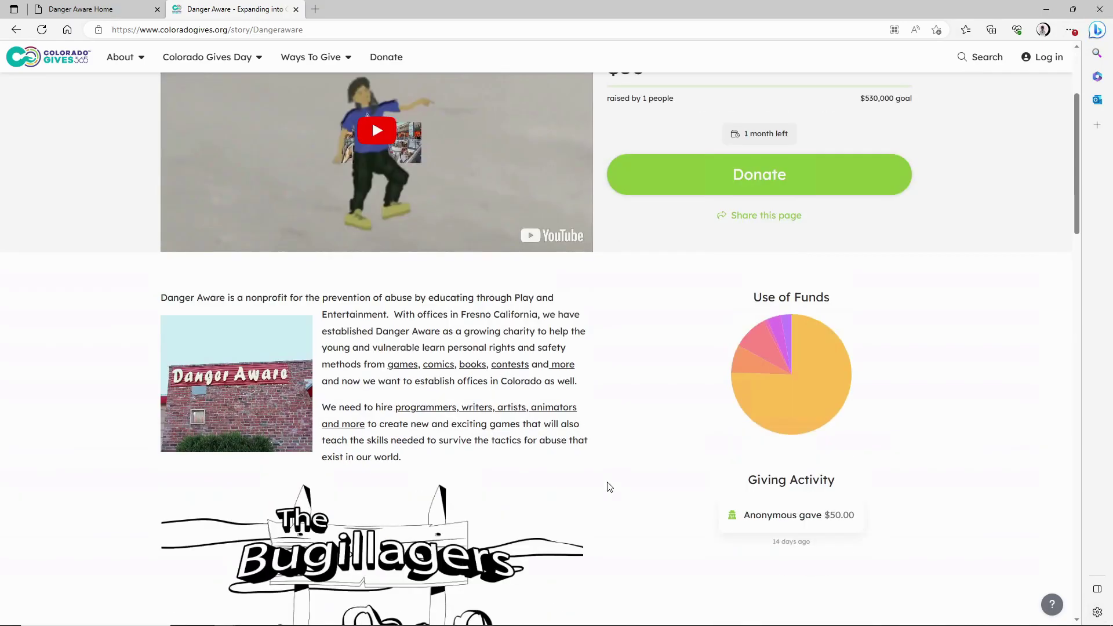
scroll(609, 485, "down", 3)
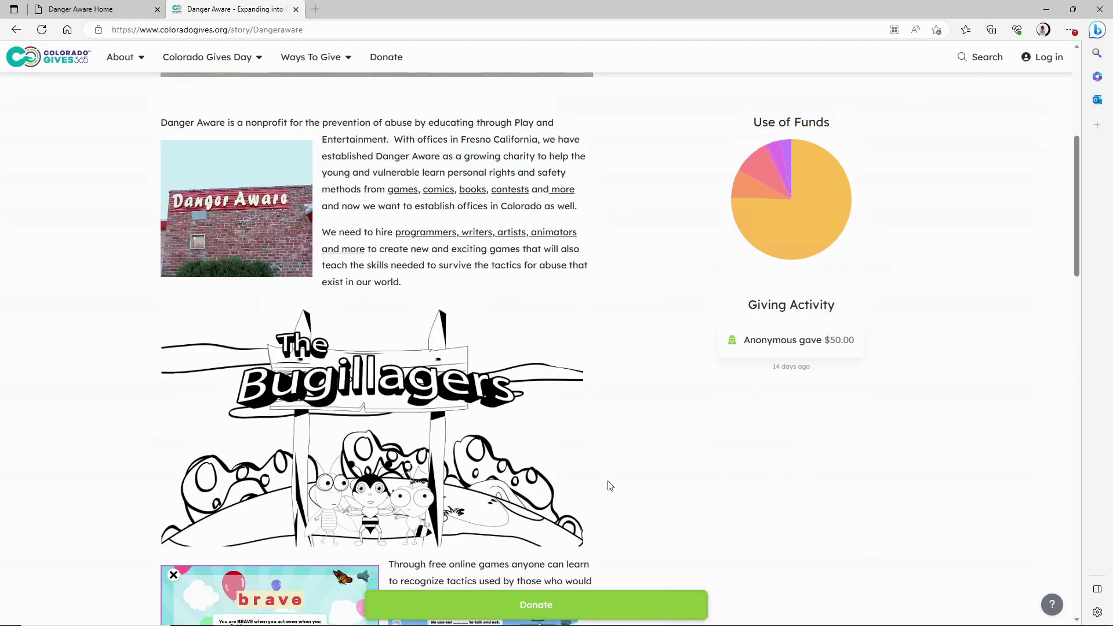
scroll(608, 485, "down", 3)
scroll(609, 486, "down", 2)
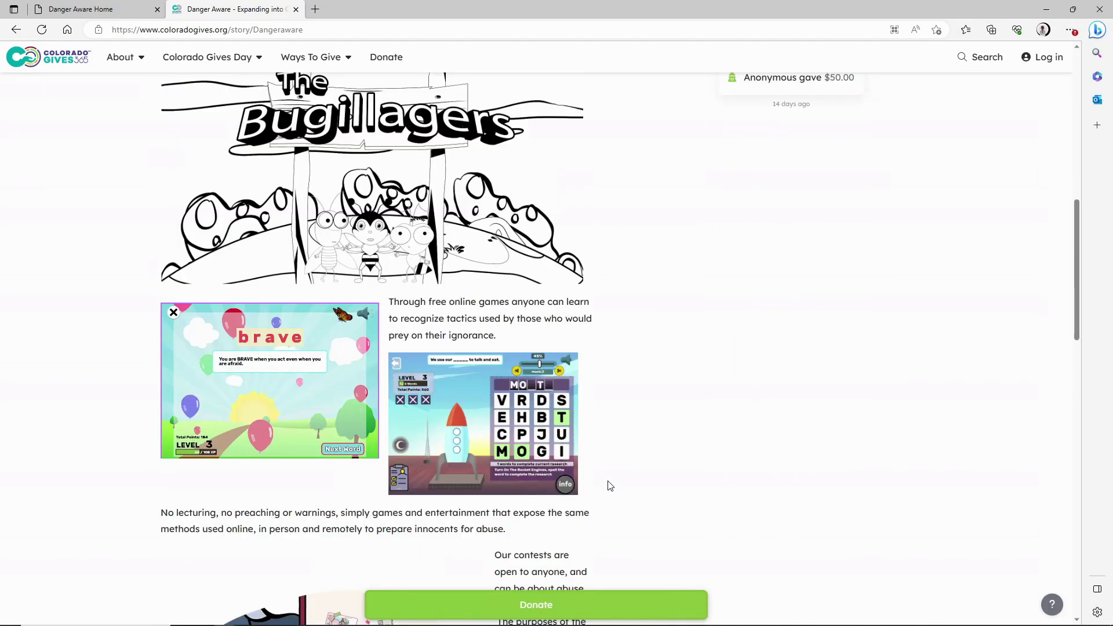
scroll(610, 486, "down", 3)
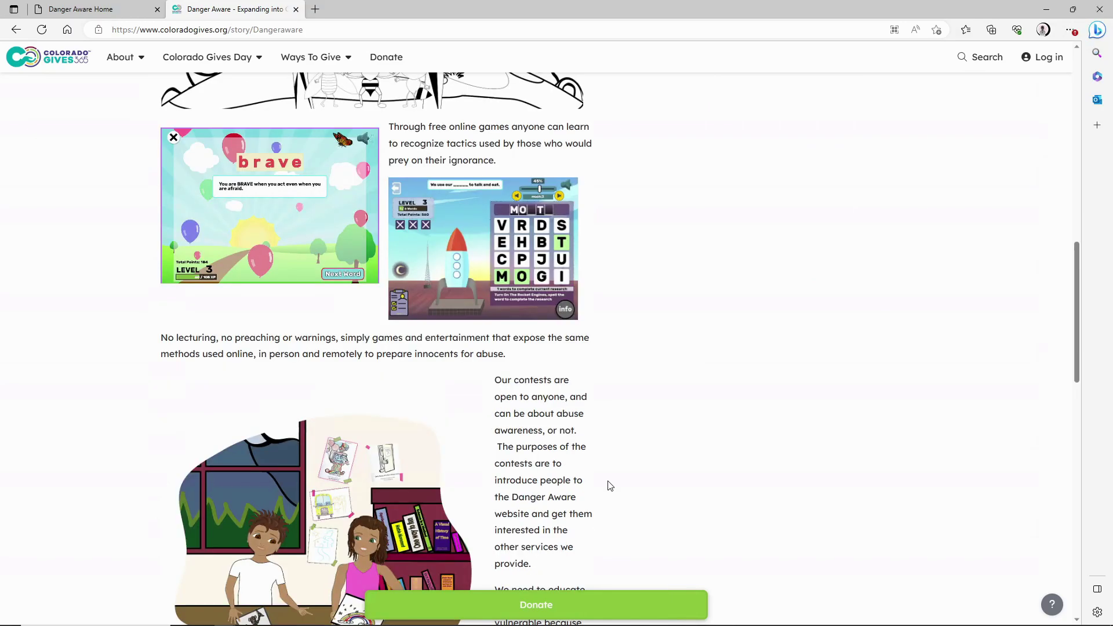
scroll(609, 485, "down", 3)
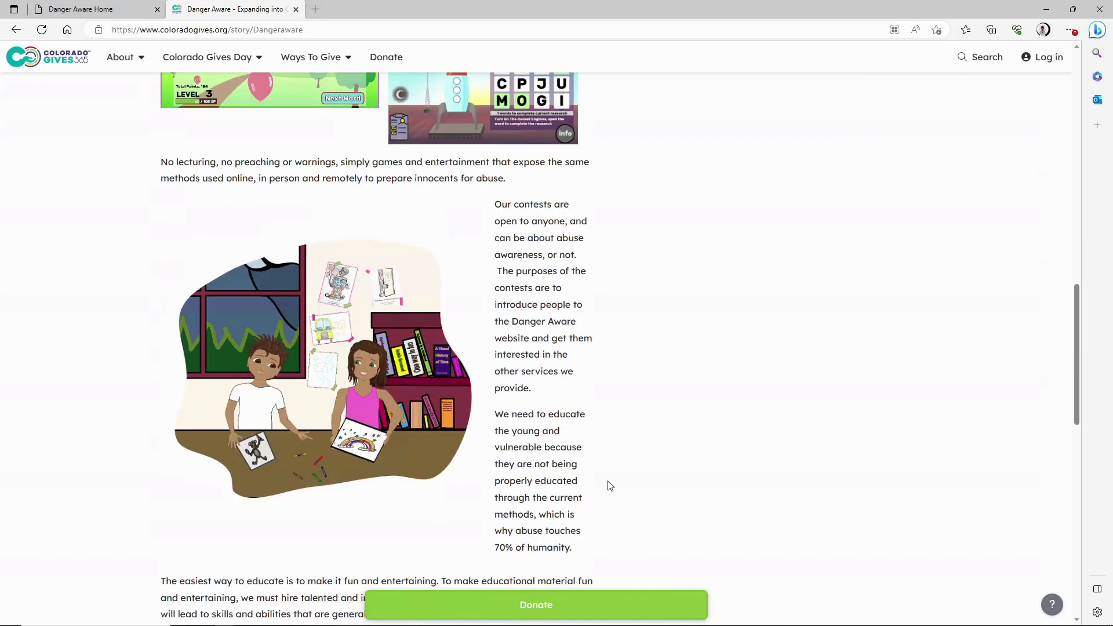
scroll(610, 485, "down", 2)
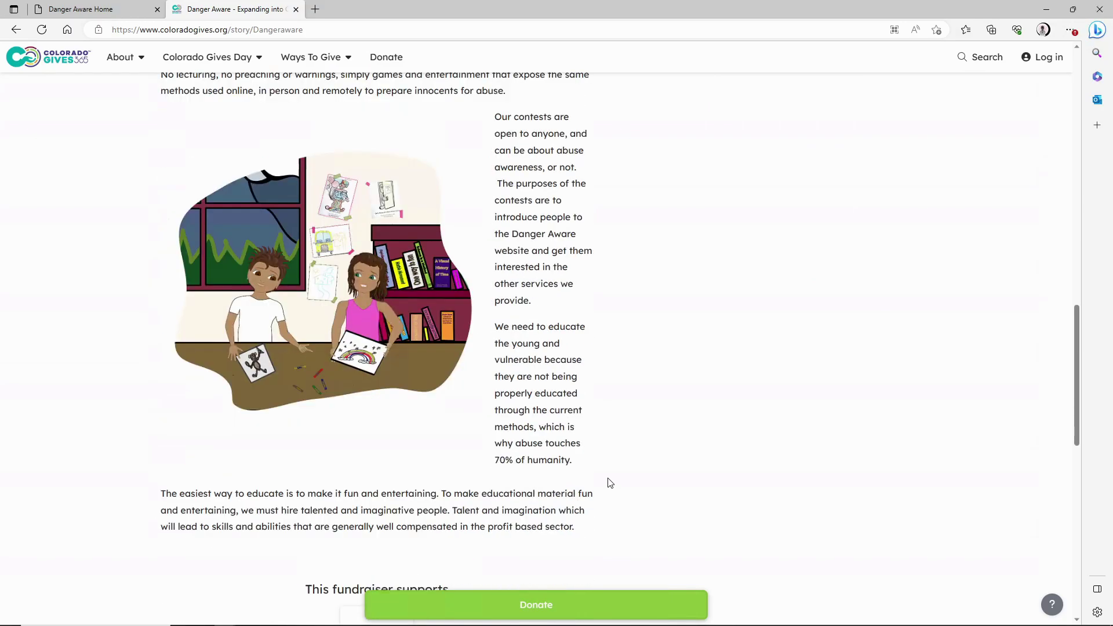
scroll(609, 482, "down", 8)
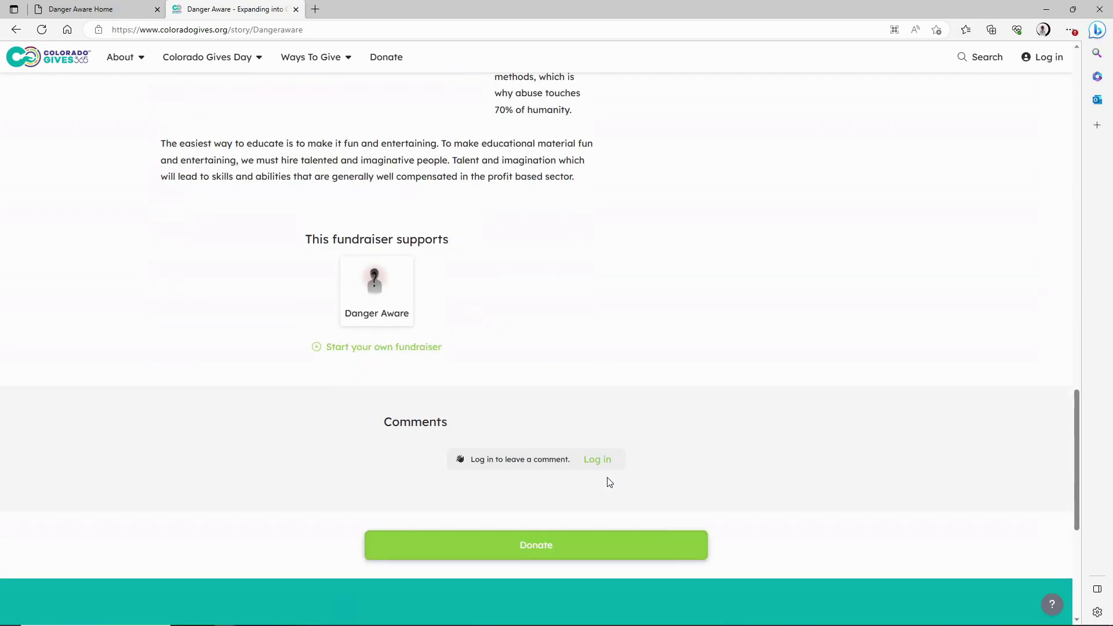
scroll(703, 443, "up", 15)
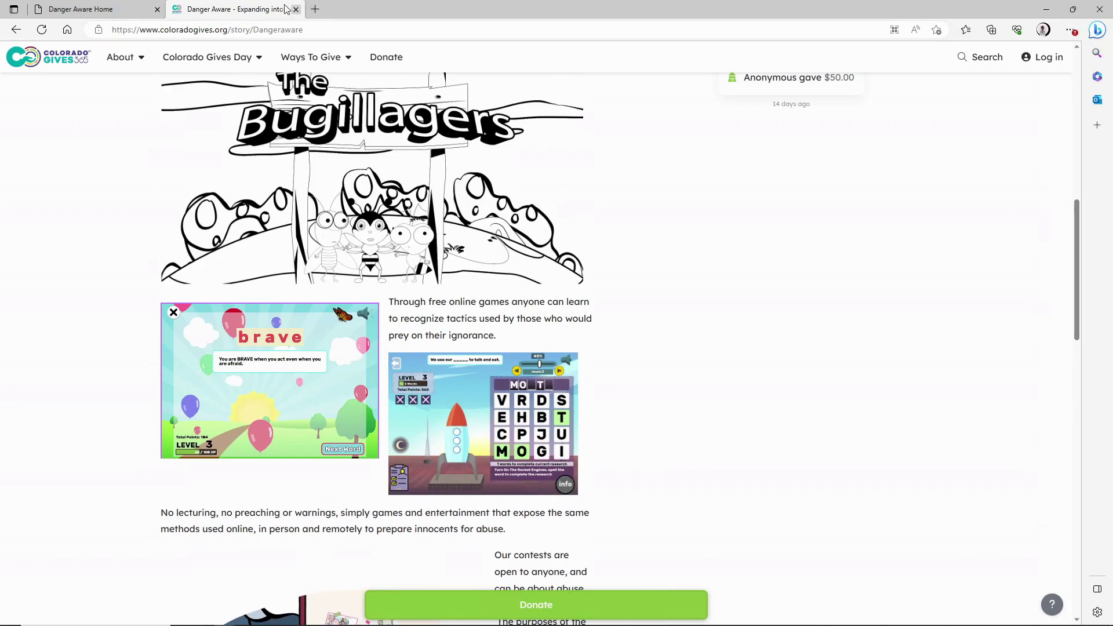
left_click(84, 11)
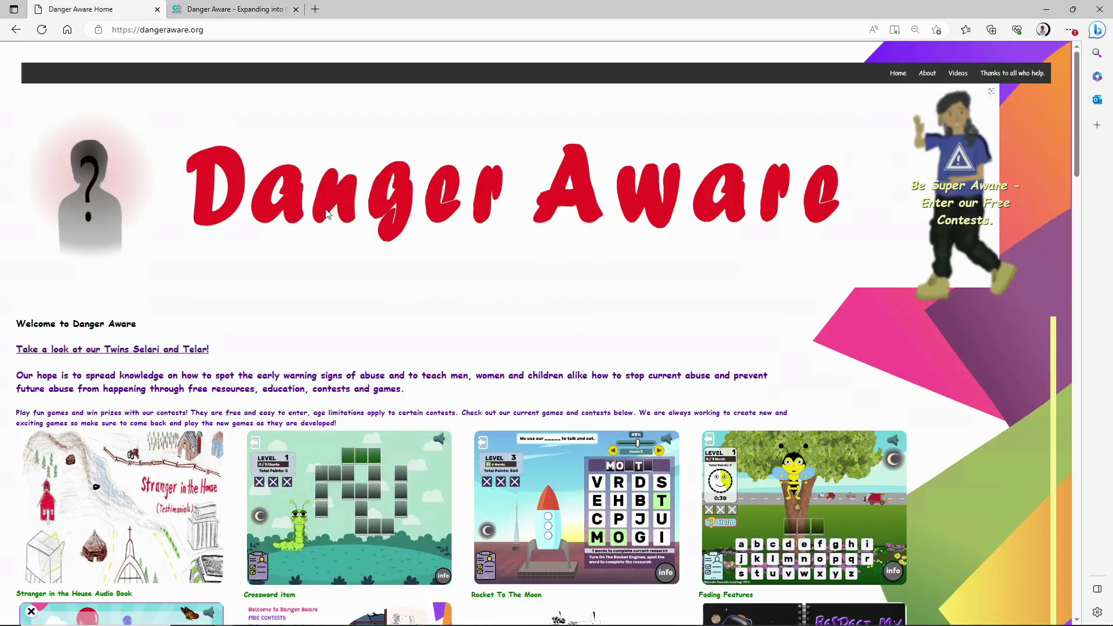
scroll(324, 215, "down", 8)
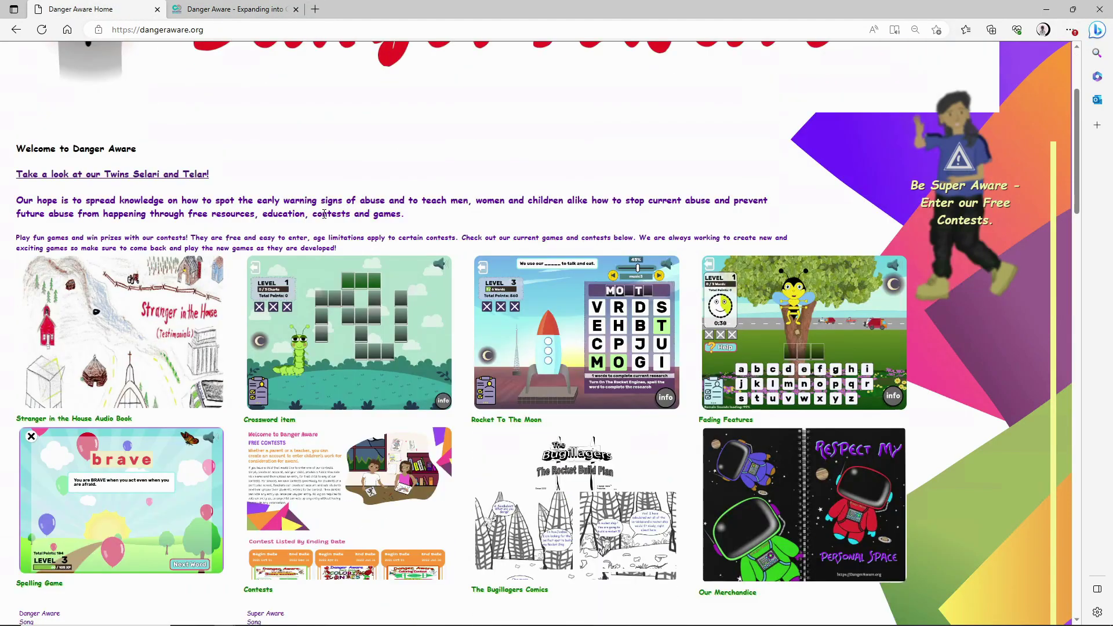
scroll(324, 225, "down", 9)
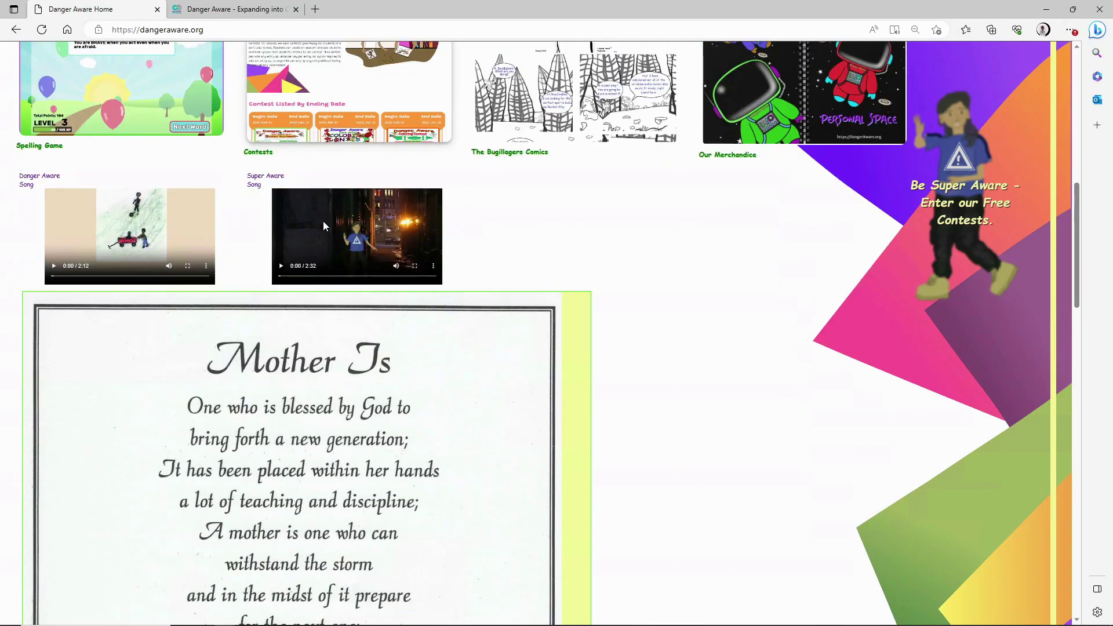
scroll(324, 226, "down", 9)
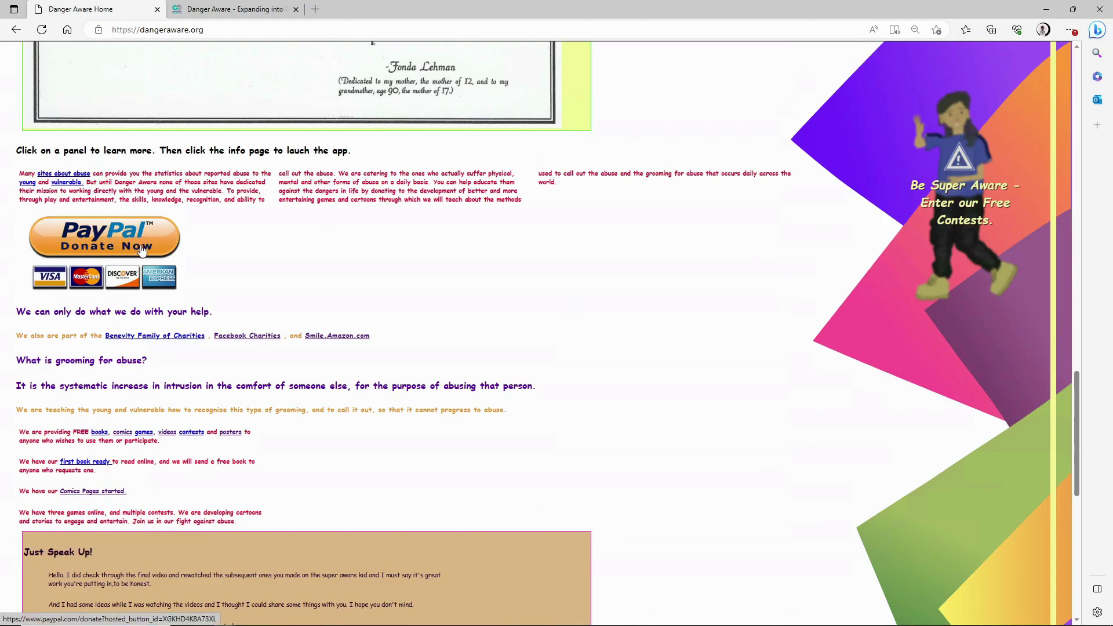
mouse_move(144, 623)
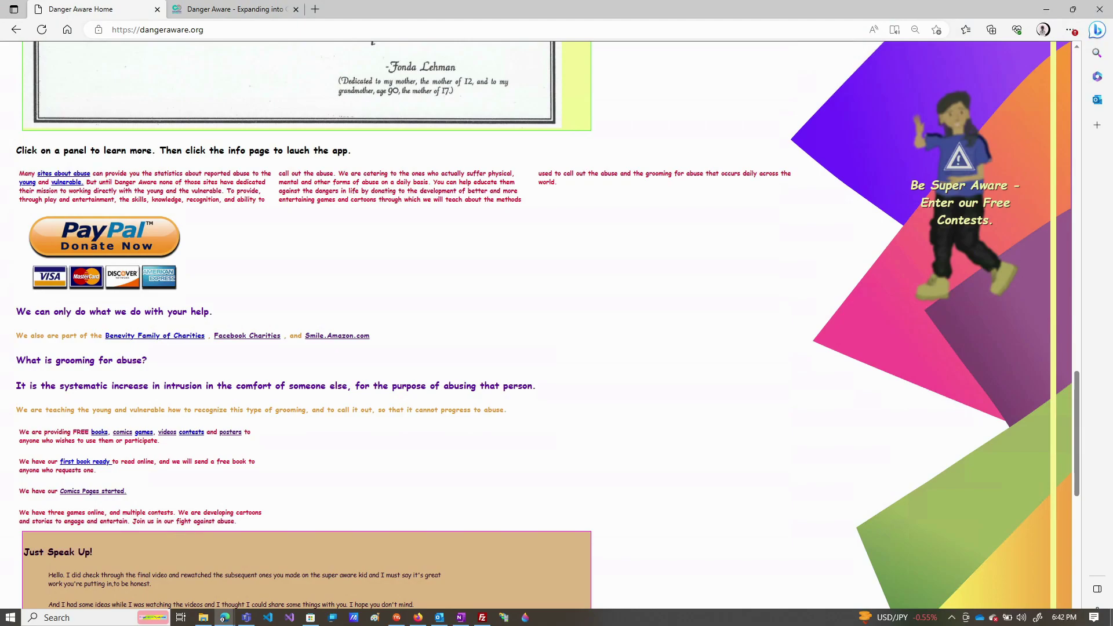
scroll(168, 228, "up", 15)
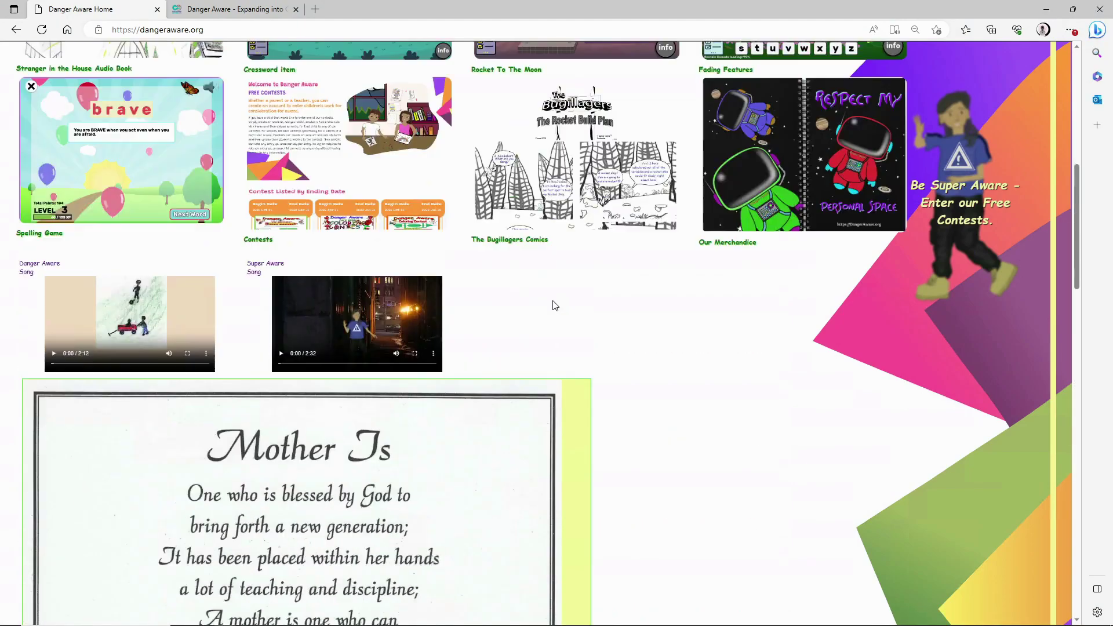
scroll(555, 306, "up", 8)
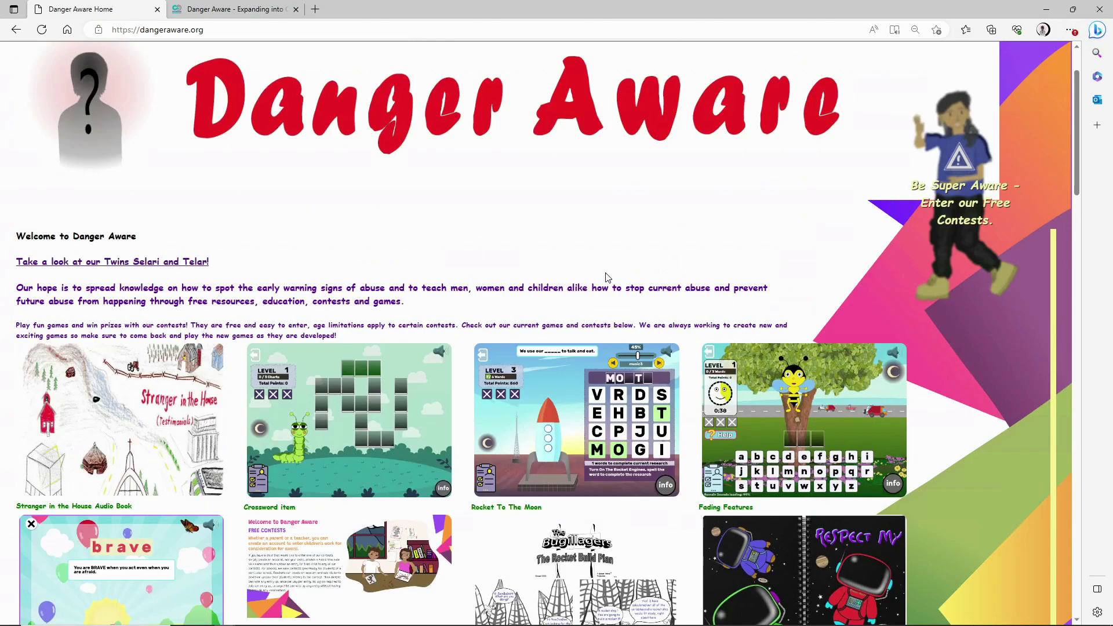
scroll(807, 377, "down", 3)
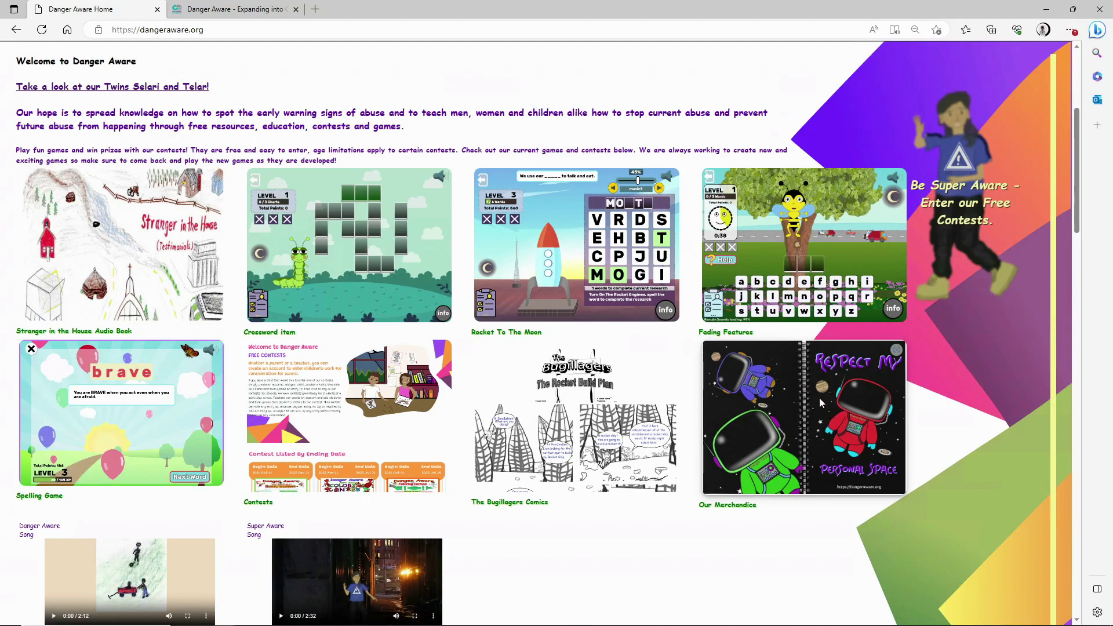
Step: Open the merchandise gallery and bring up the DangerAware store's Featured Products
left_click(810, 404)
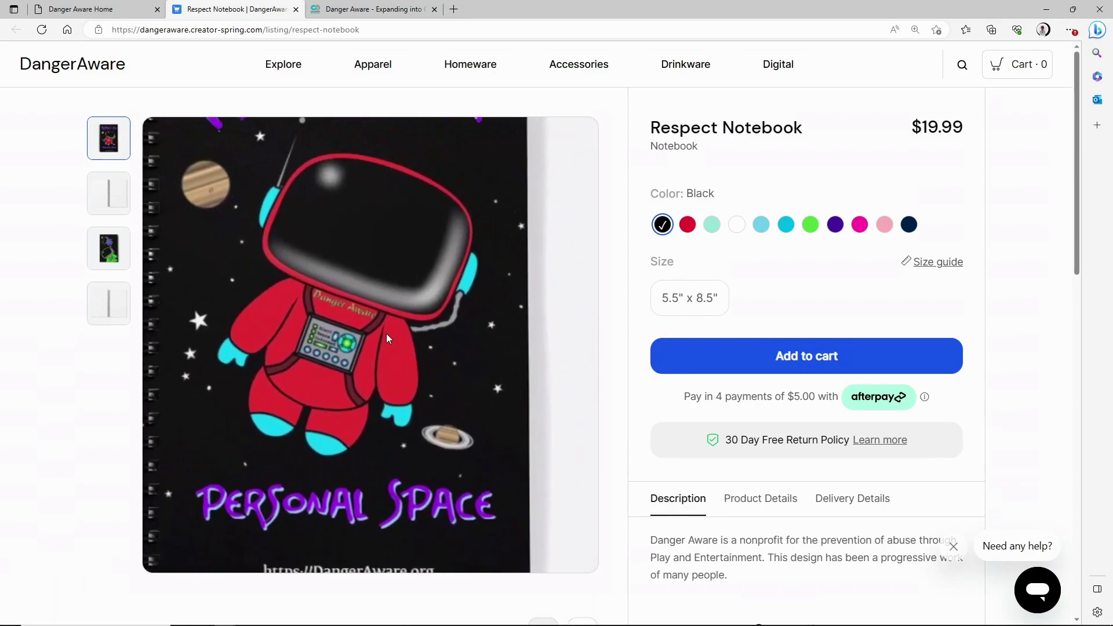
left_click(290, 71)
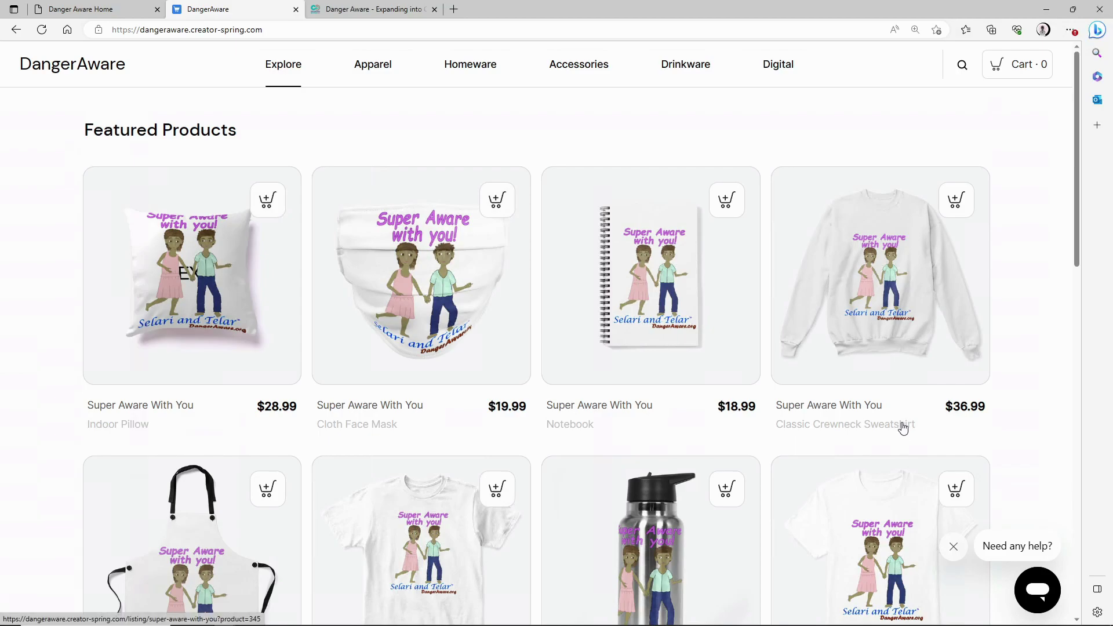
scroll(902, 428, "down", 3)
scroll(903, 428, "down", 3)
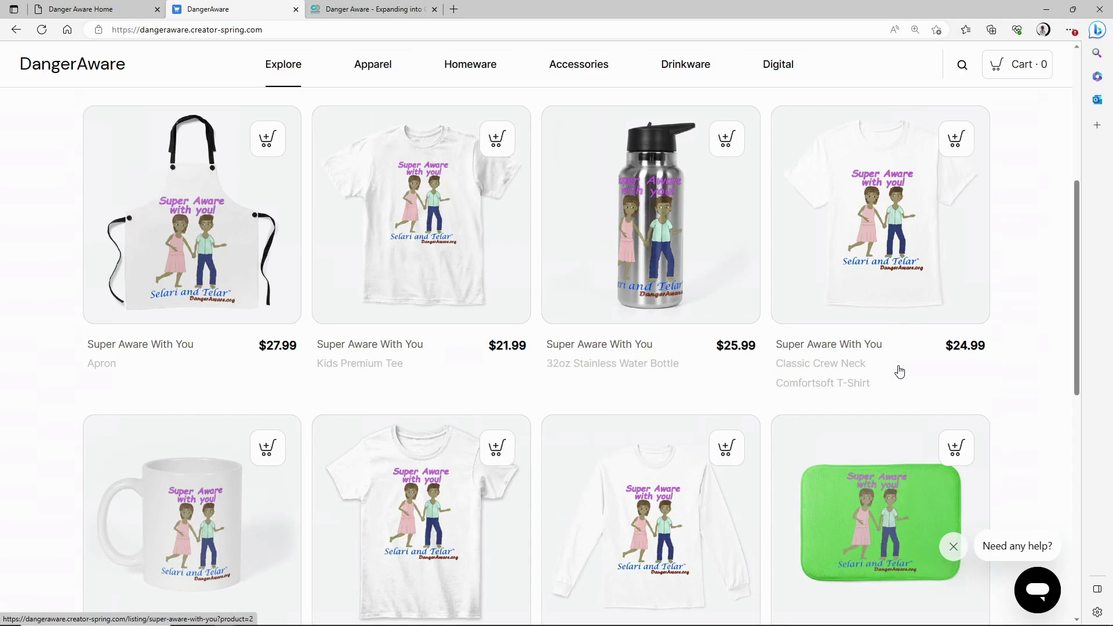
scroll(898, 370, "down", 6)
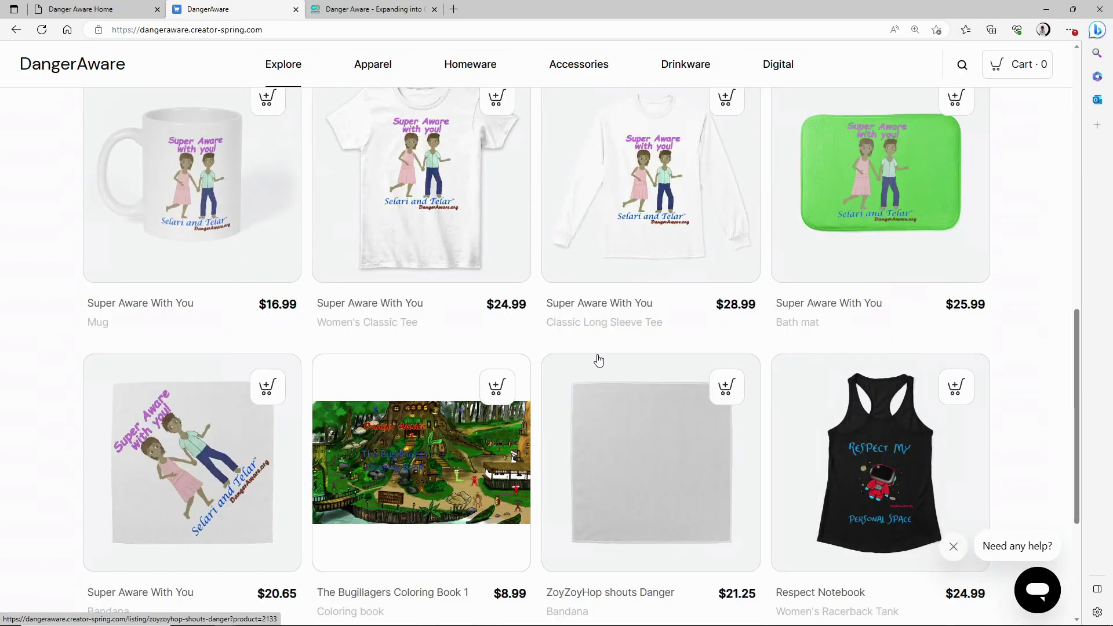
scroll(437, 523, "down", 2)
Step: Scroll through the rest of the product grid, then return to the Danger Aware home page
scroll(438, 514, "down", 2)
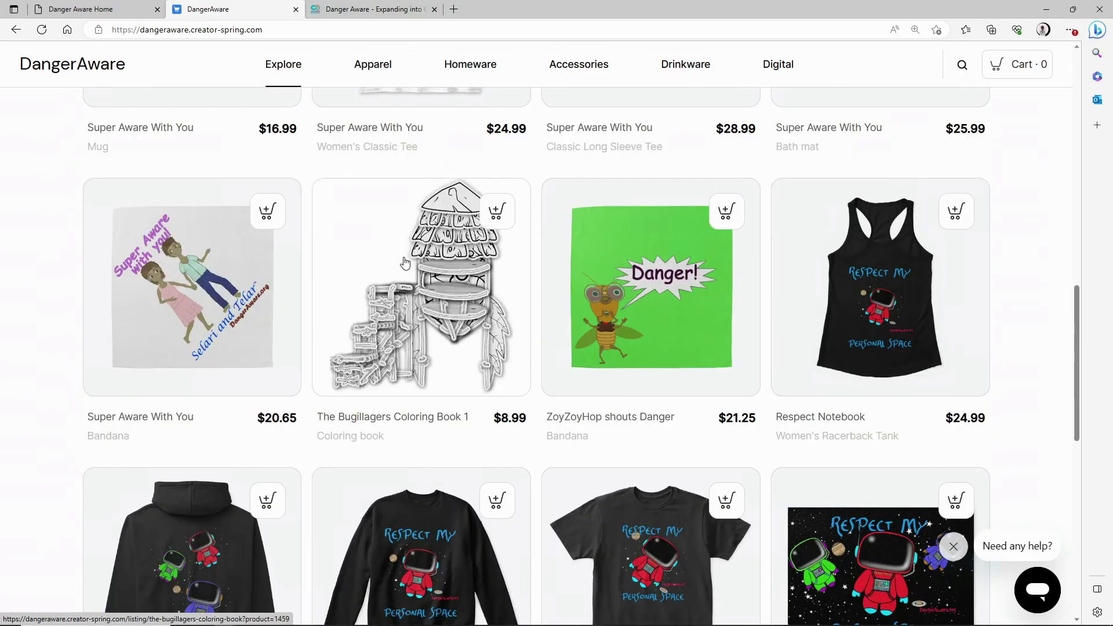
scroll(861, 457, "down", 4)
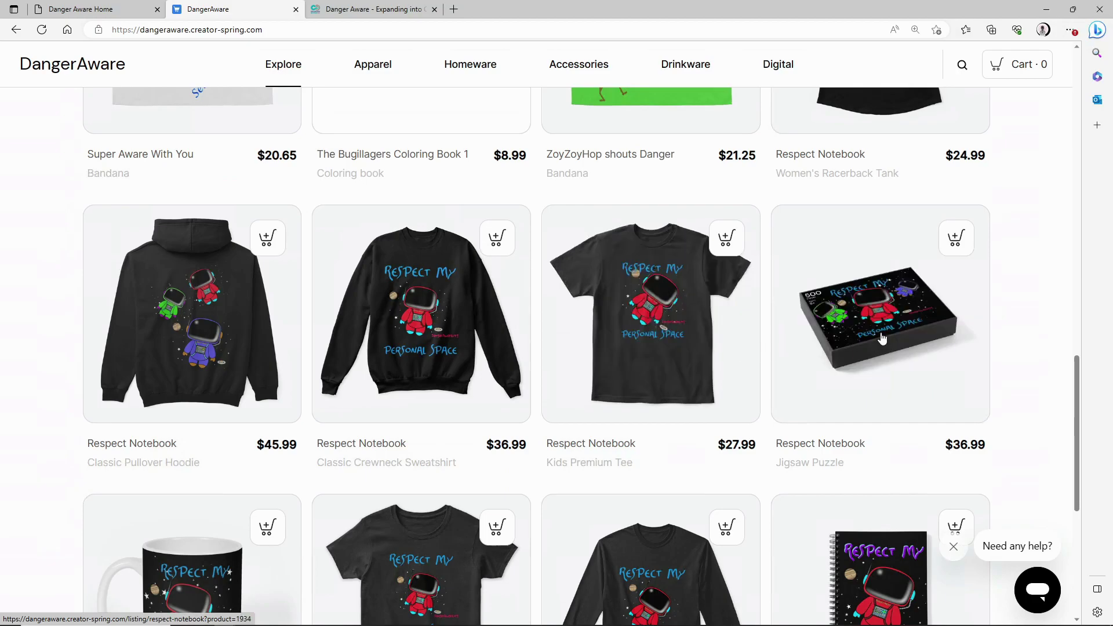
scroll(881, 338, "down", 2)
scroll(881, 338, "down", 3)
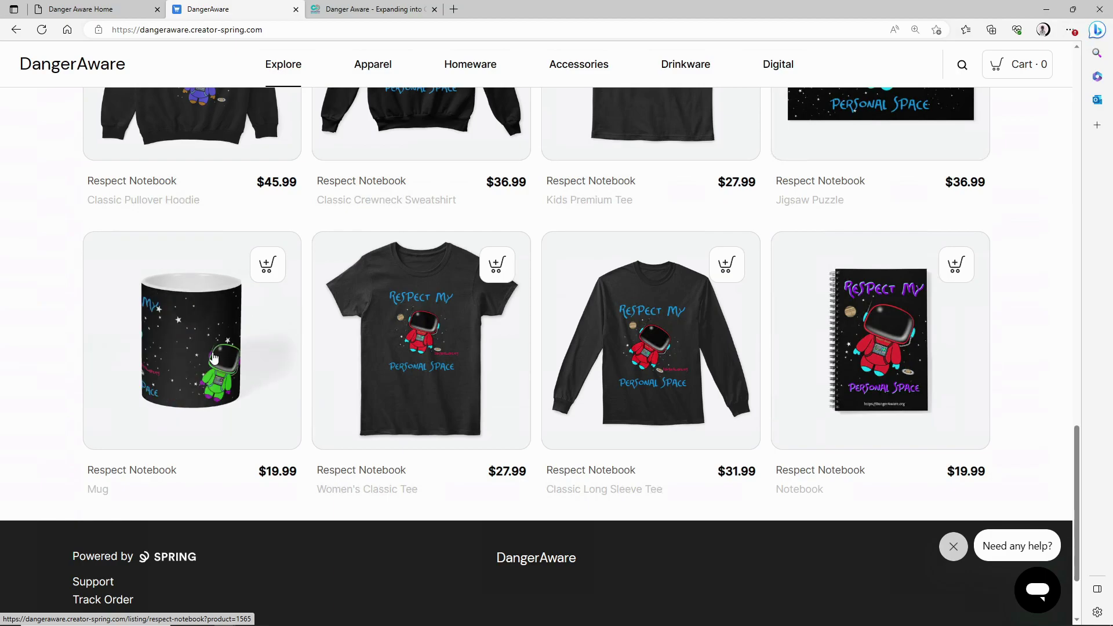
left_click(97, 10)
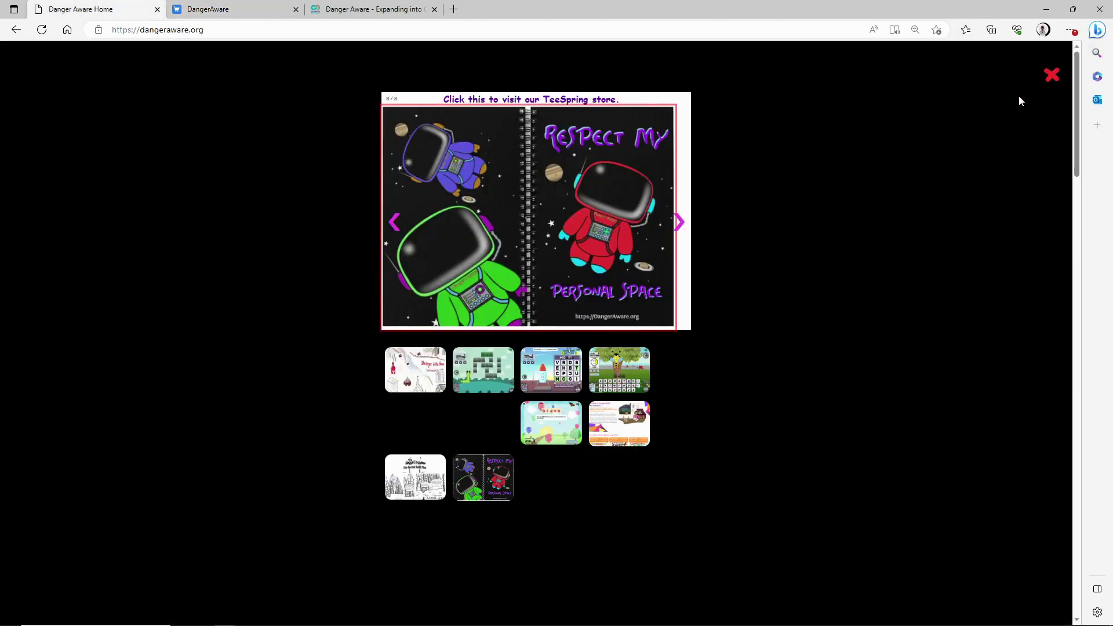
Step: Close the merchandise lightbox and scroll down the Danger Aware home page to the poem
left_click(1051, 75)
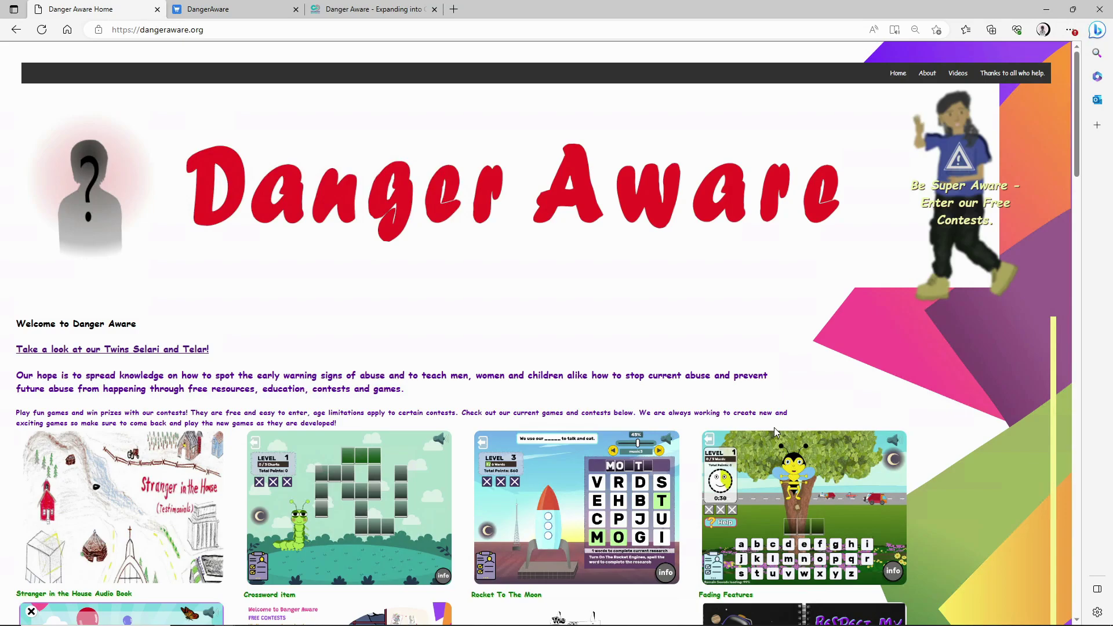
scroll(773, 426, "down", 2)
scroll(773, 427, "down", 1)
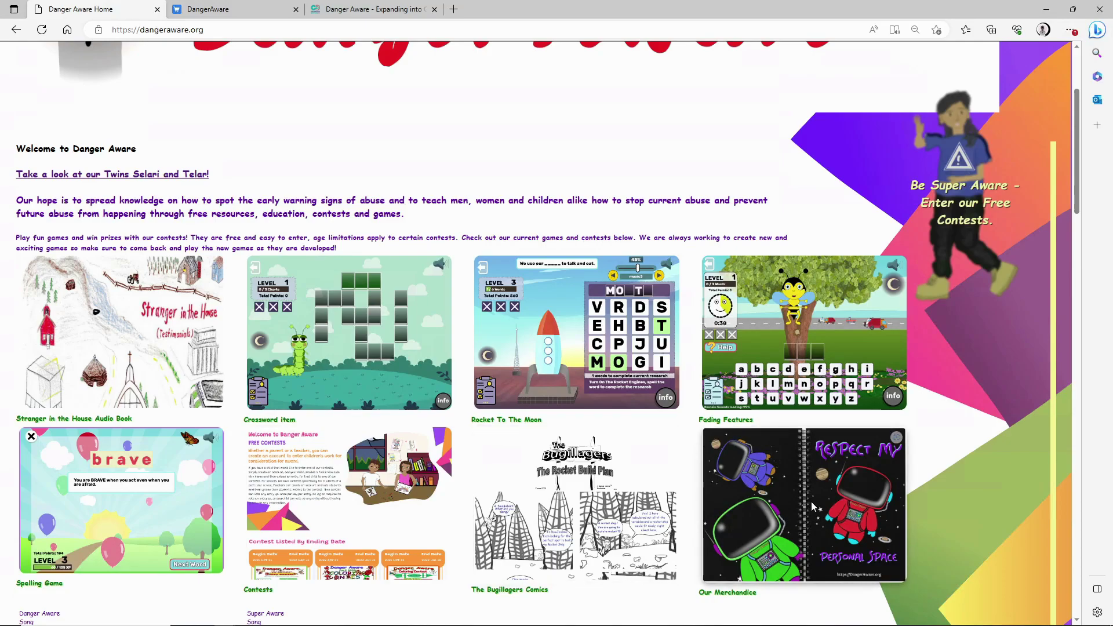
scroll(812, 506, "down", 7)
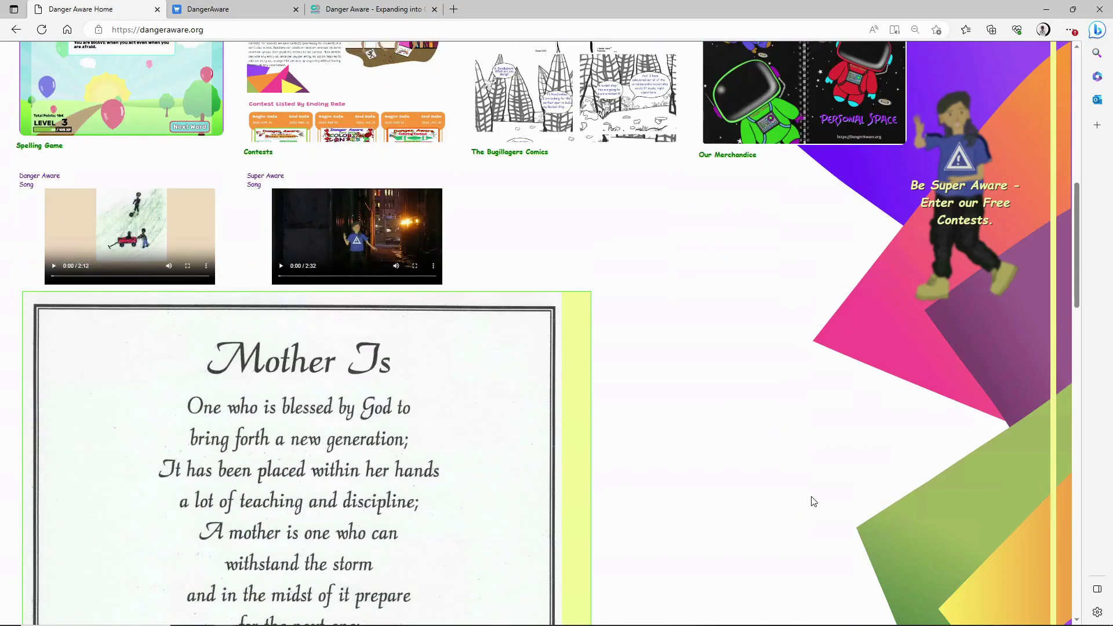
scroll(814, 501, "down", 2)
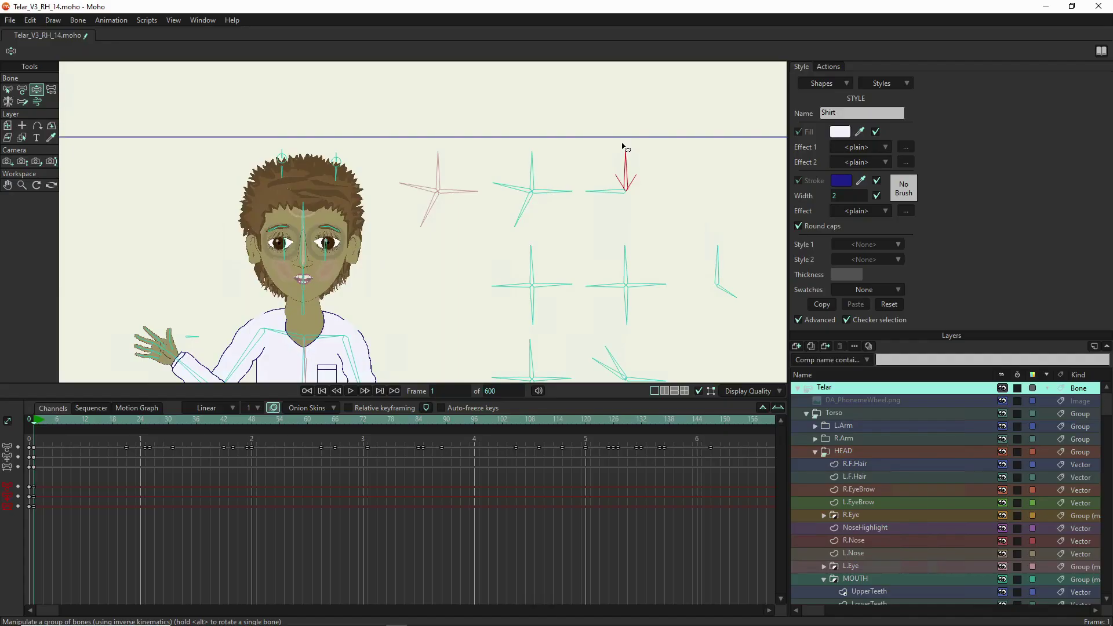
Step: Nudge the red face control bone at the rig's top right to shift Telar's eyes and mouth
left_click_drag(623, 147, 624, 155)
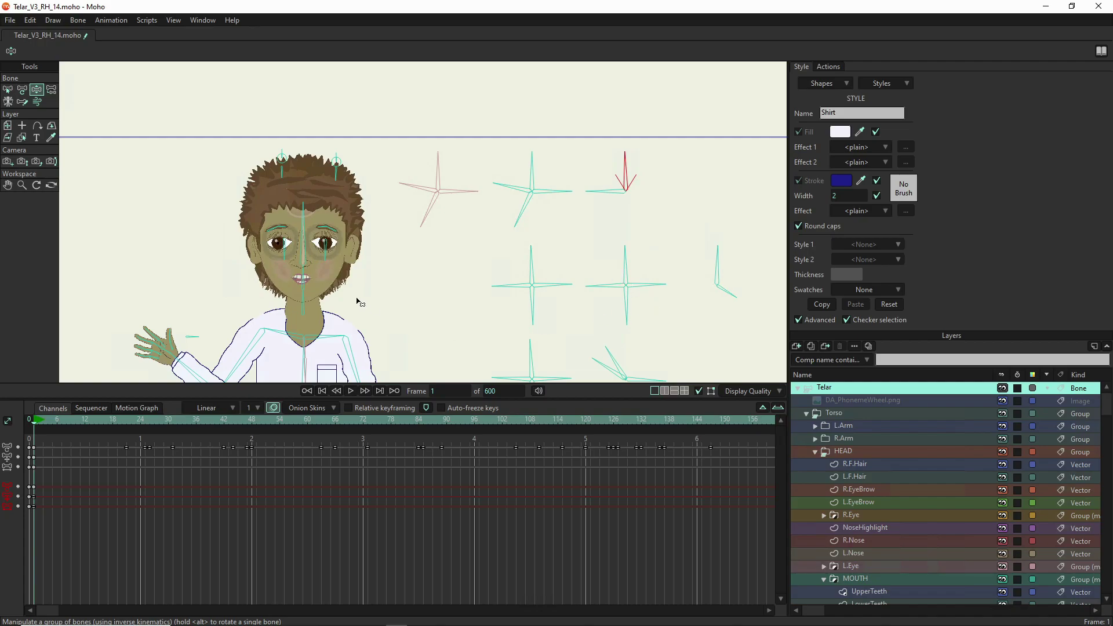
scroll(357, 301, "down", 1)
scroll(654, 365, "up", 2)
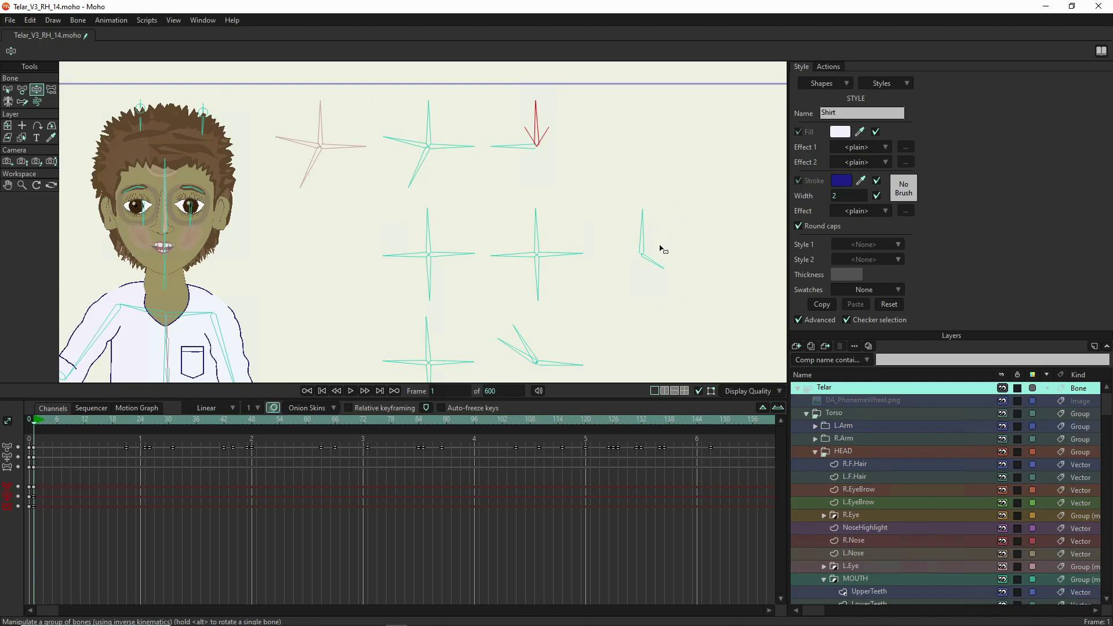
Step: Turn the small mouth bone up to reveal the phoneme wheel, toggling it down and up once
left_click_drag(660, 275, 665, 238)
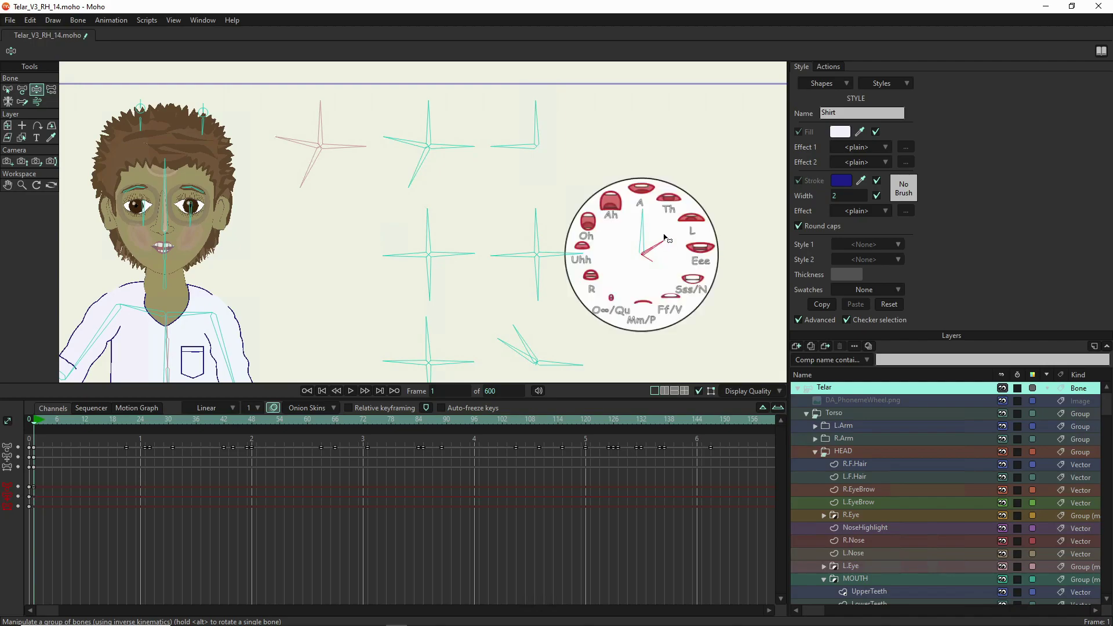
left_click_drag(665, 237, 674, 291)
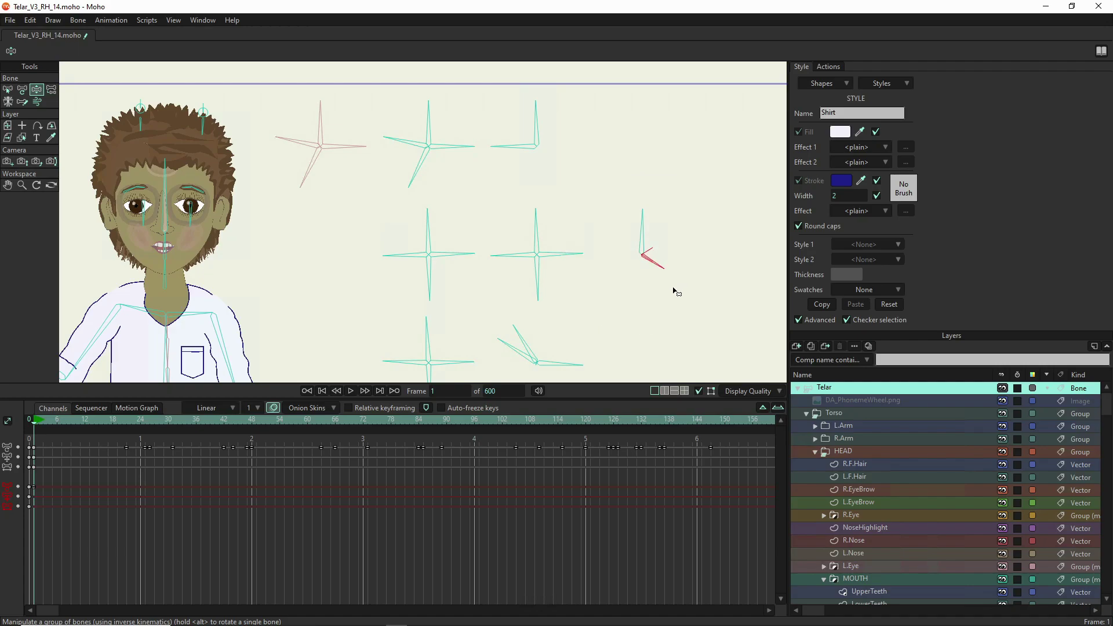
left_click_drag(674, 292, 669, 204)
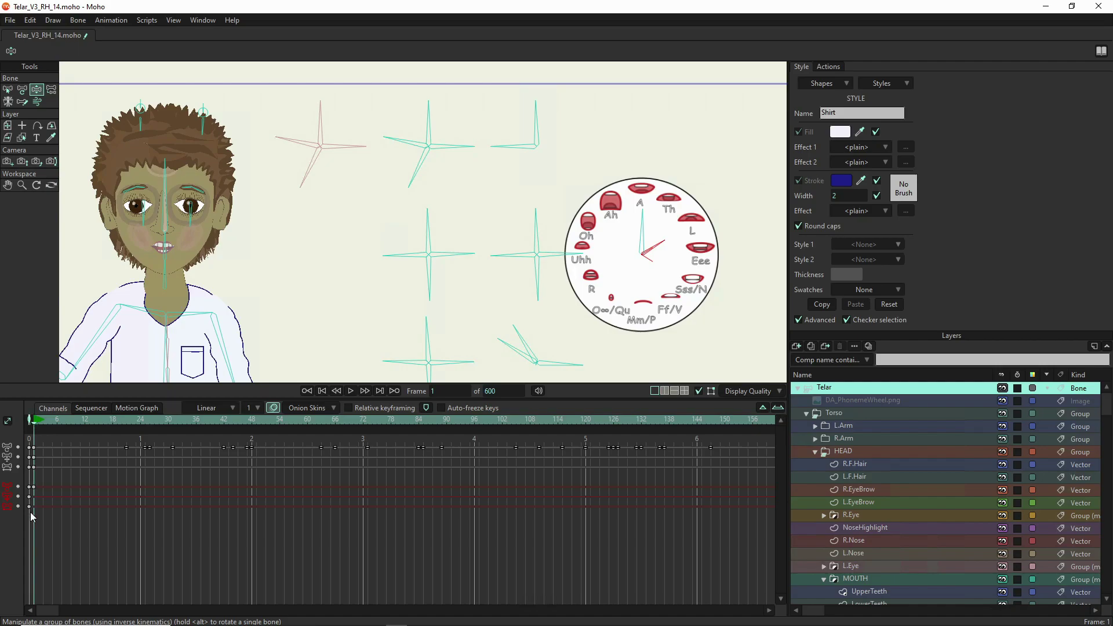
Step: Sweep the wheel's hand from Ah round to Mm/P, then swing the control down to hide the wheel
left_click_drag(649, 260, 672, 302)
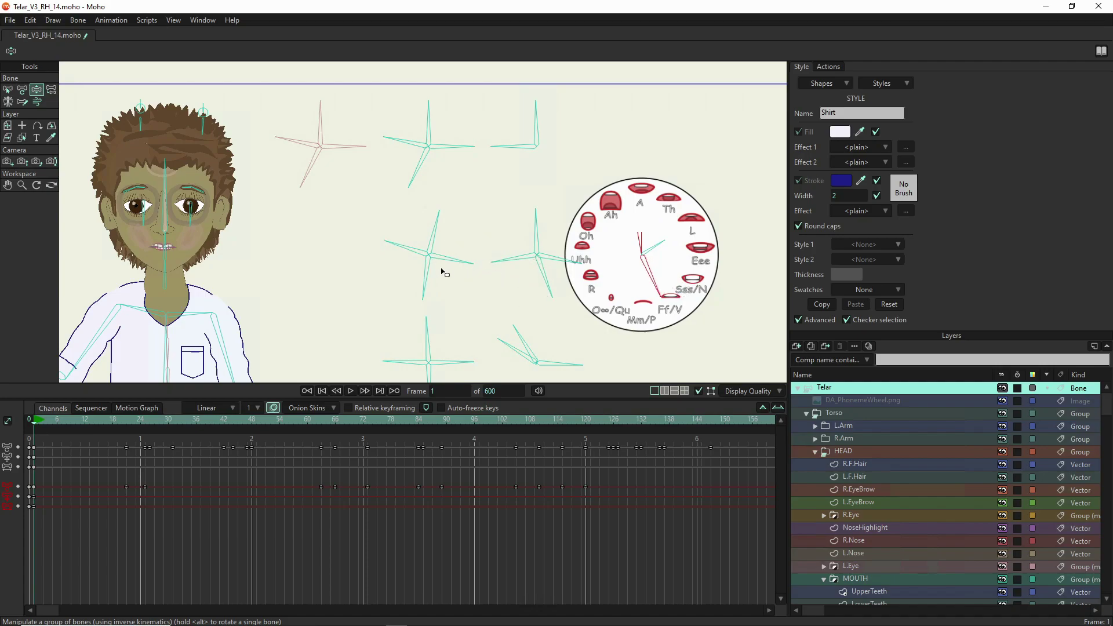
left_click_drag(659, 285, 622, 231)
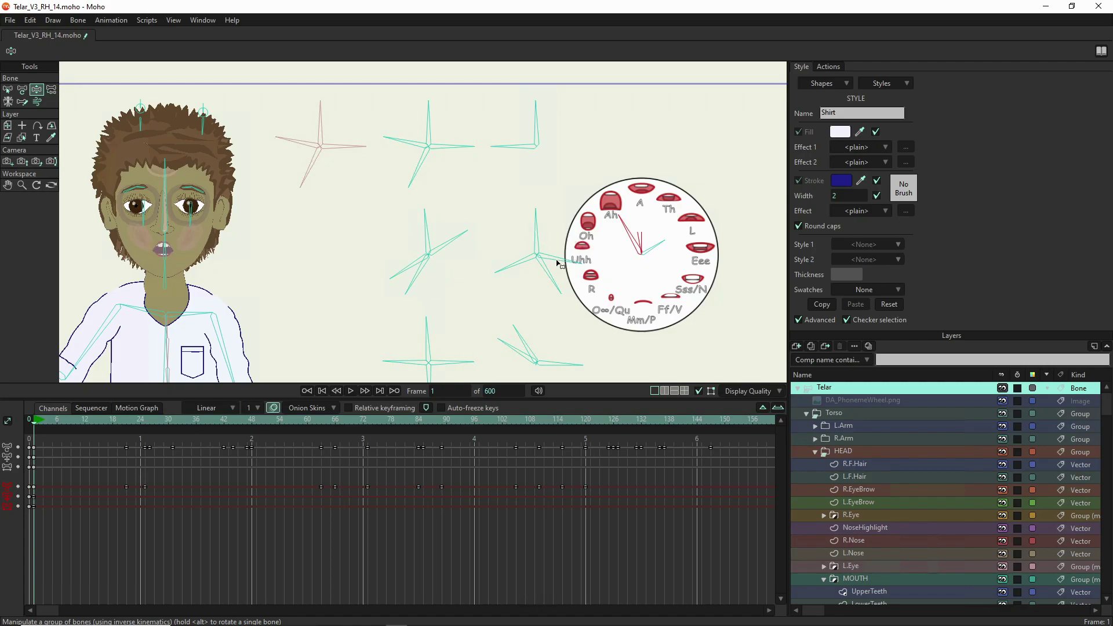
scroll(176, 254, "up", 3)
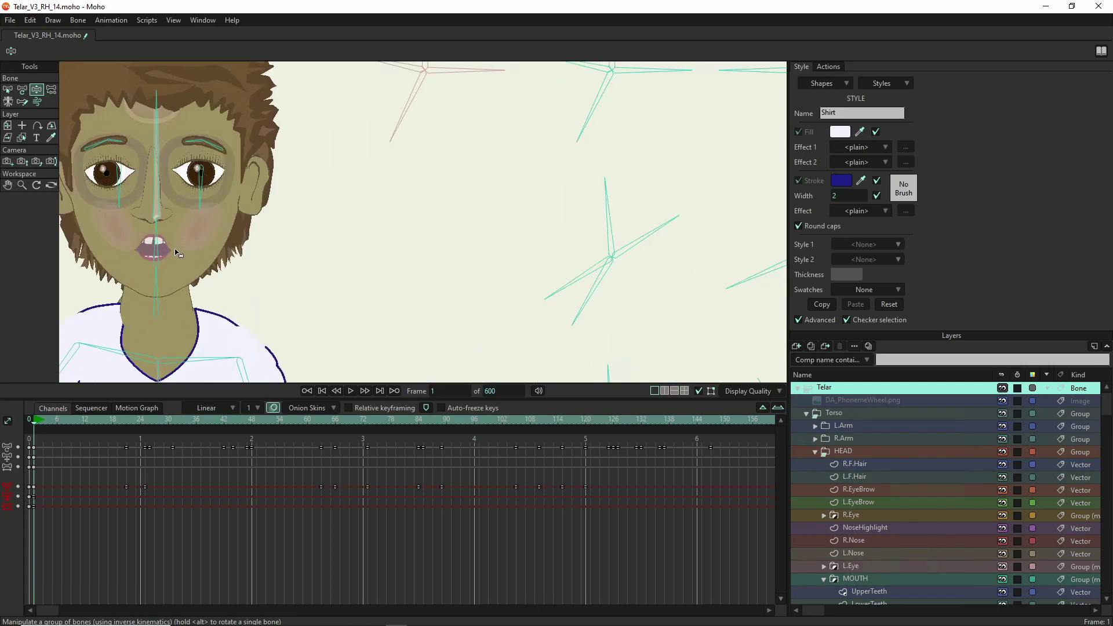
scroll(165, 267, "down", 3)
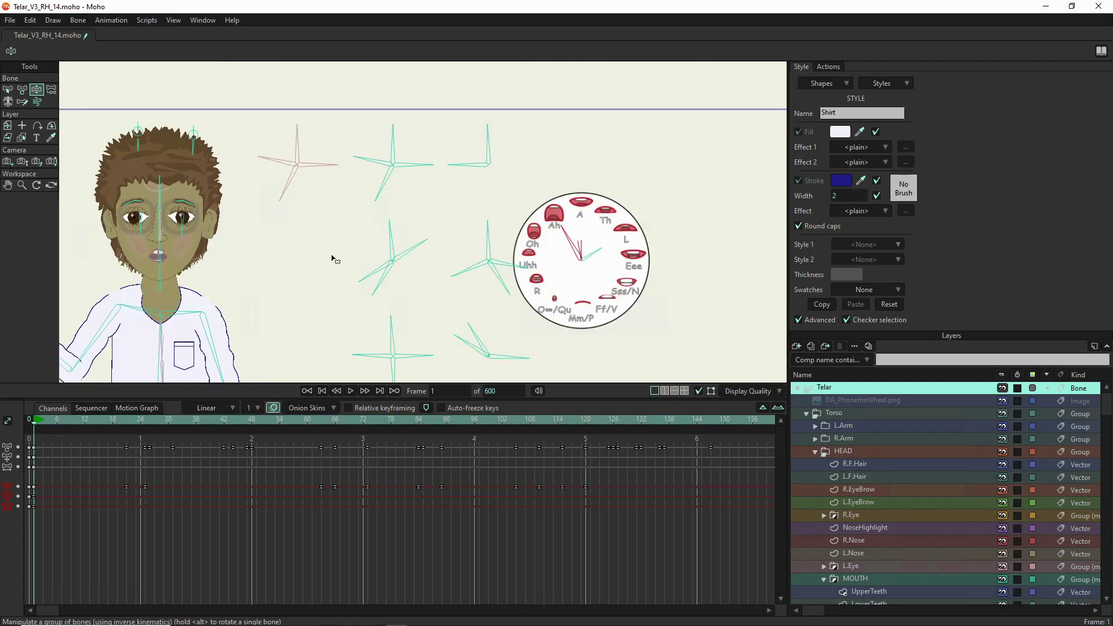
scroll(365, 261, "up", 1)
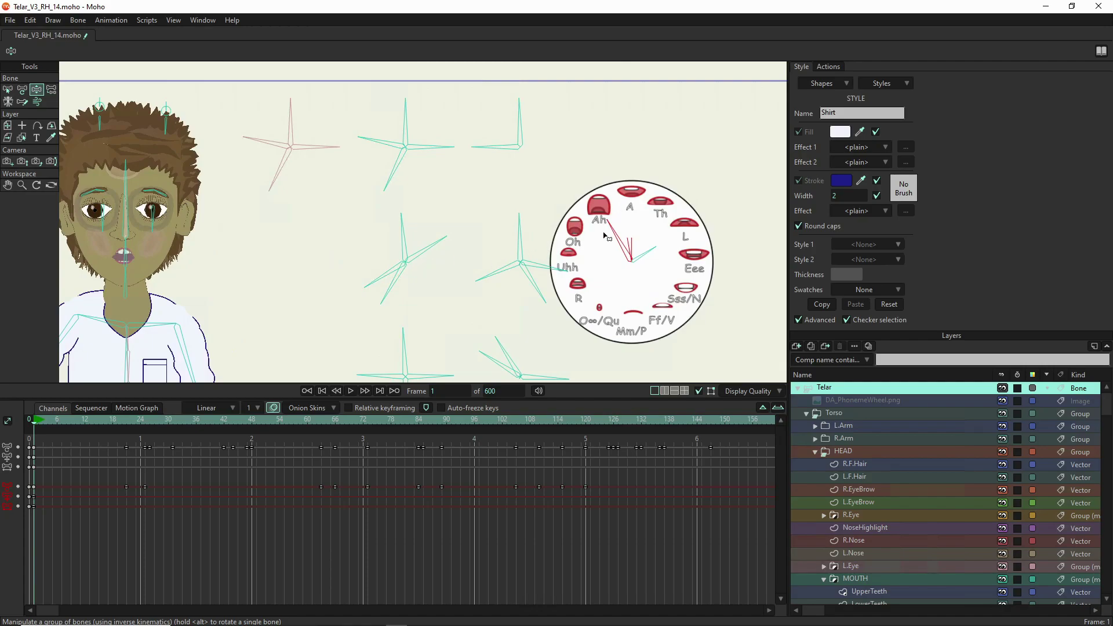
left_click_drag(609, 226, 616, 193)
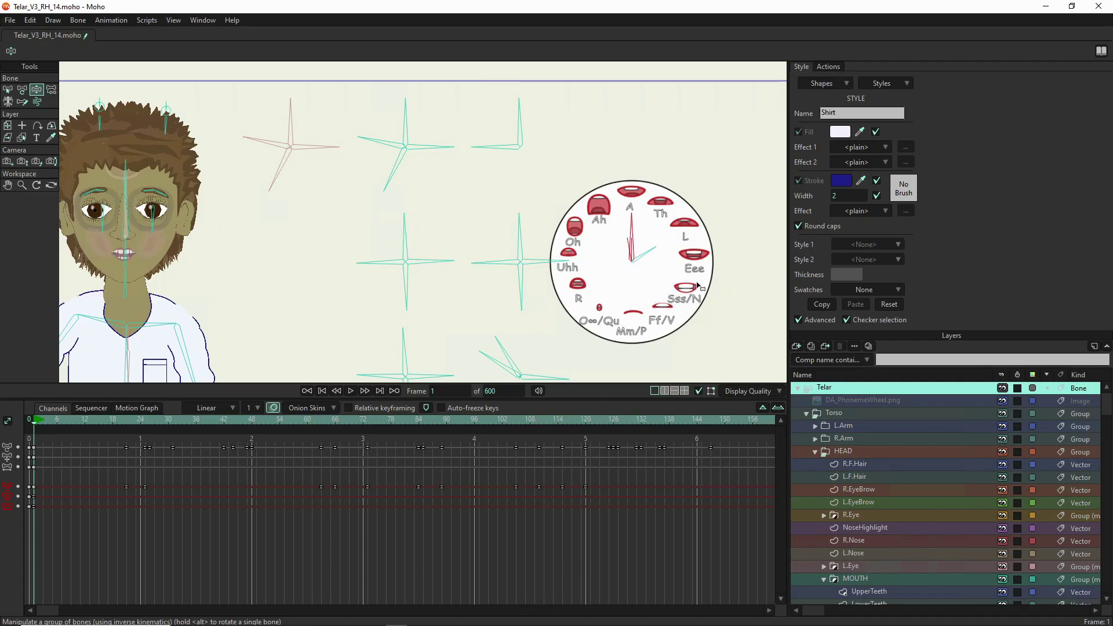
left_click_drag(649, 255, 656, 278)
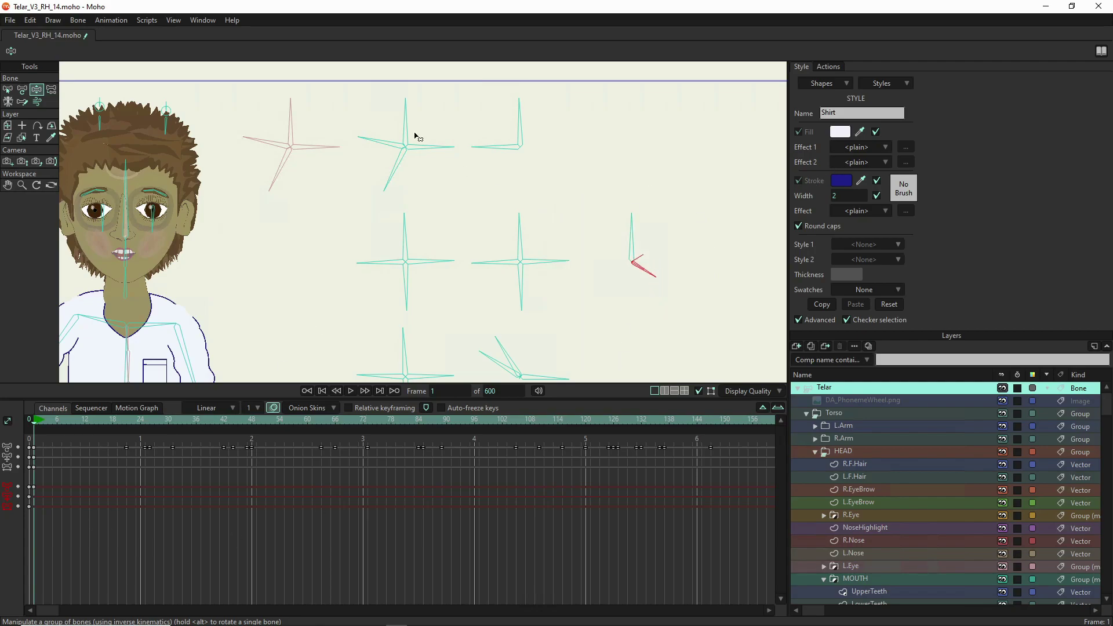
left_click_drag(387, 187, 384, 235)
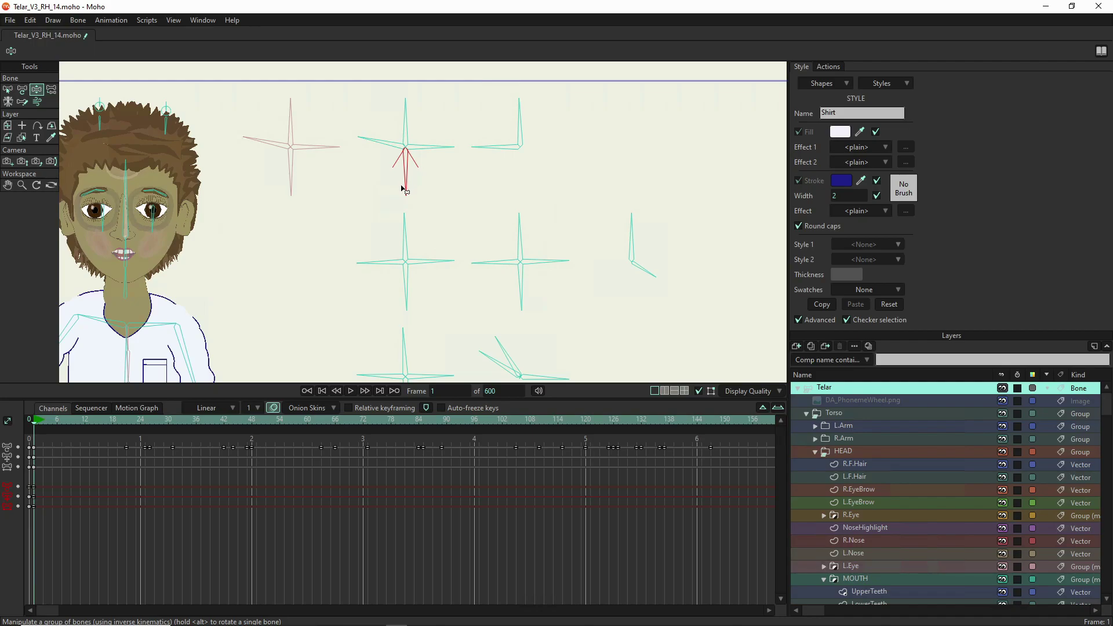
left_click_drag(406, 190, 387, 206)
left_click(263, 144)
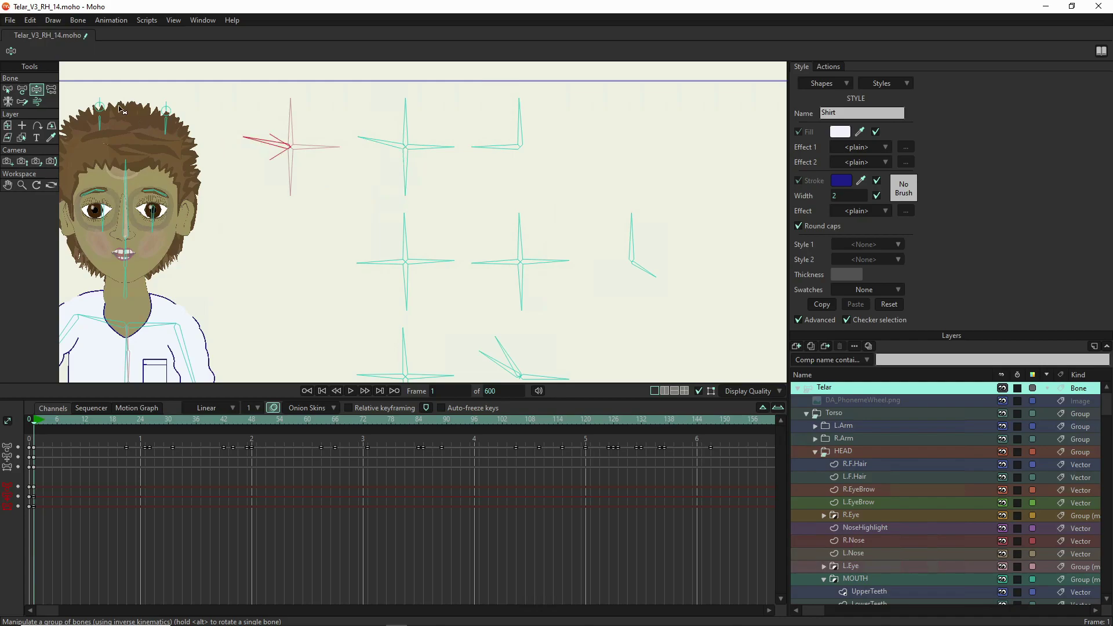
left_click(7, 88)
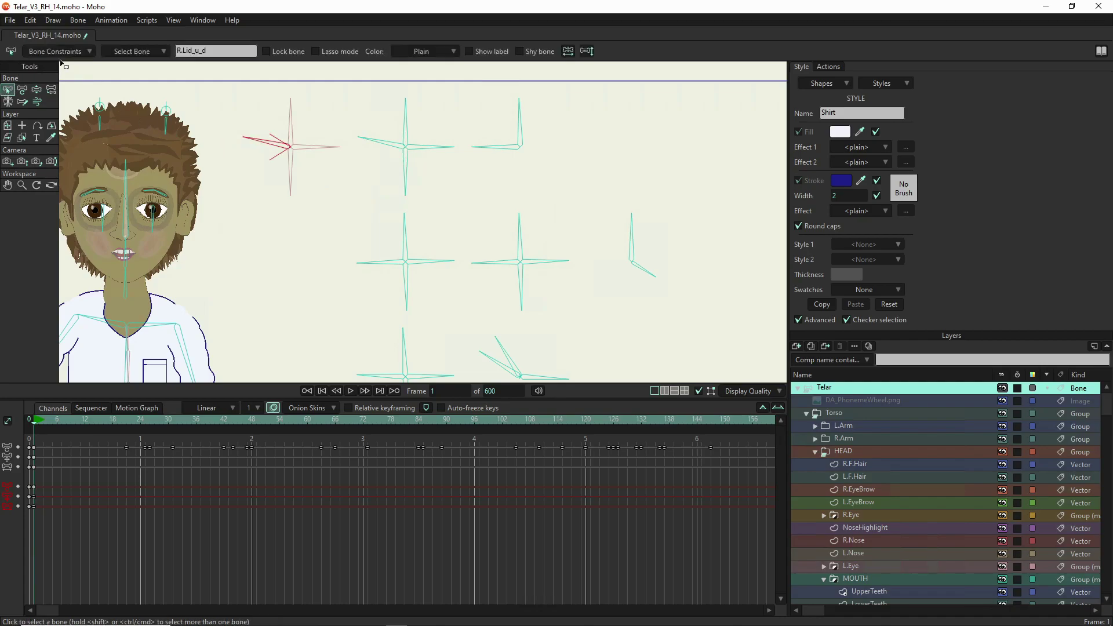
left_click(57, 51)
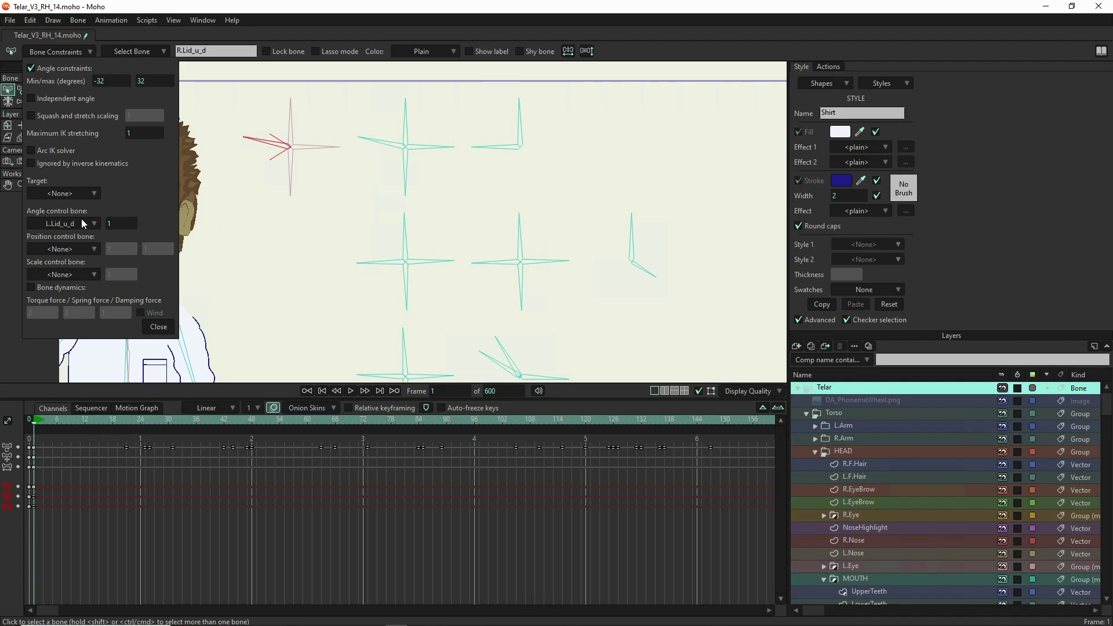
left_click(119, 223)
left_click(158, 327)
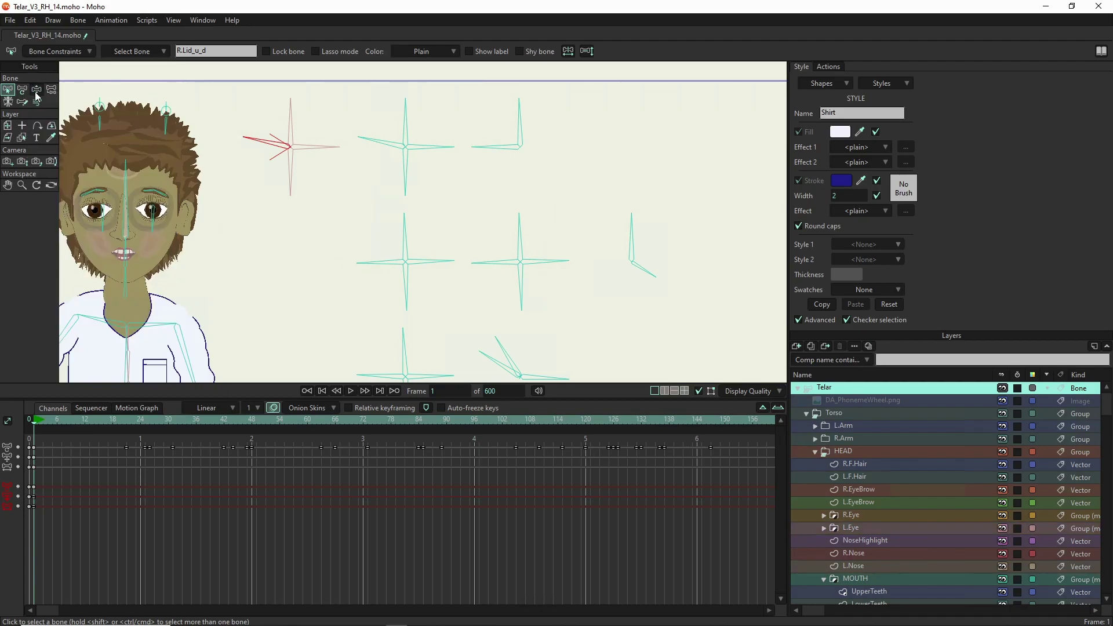
left_click(36, 91)
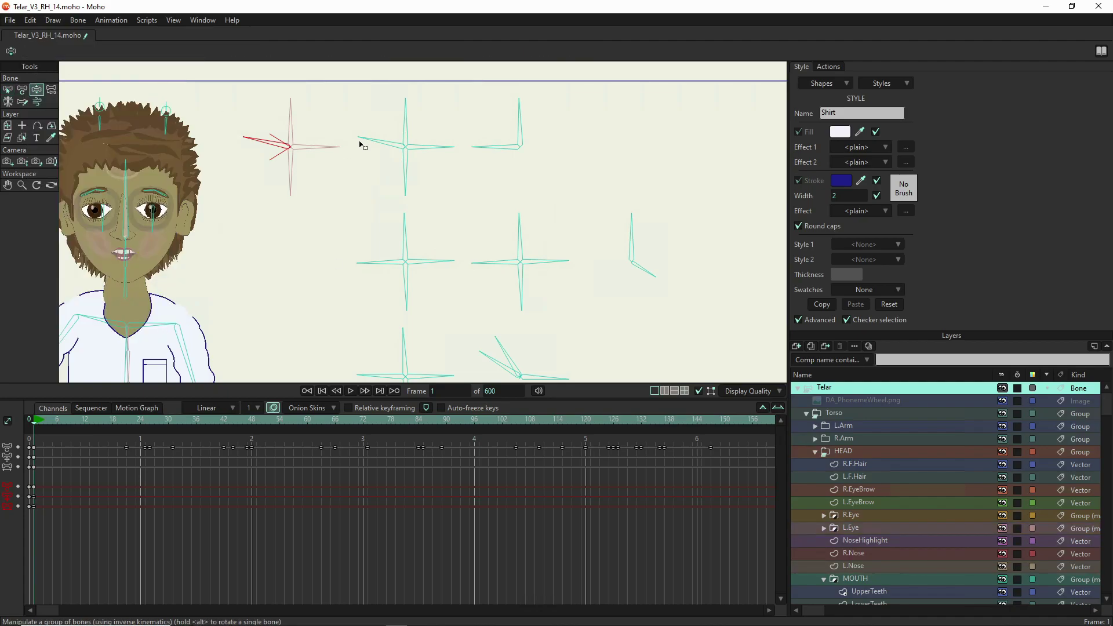
left_click_drag(359, 145, 343, 206)
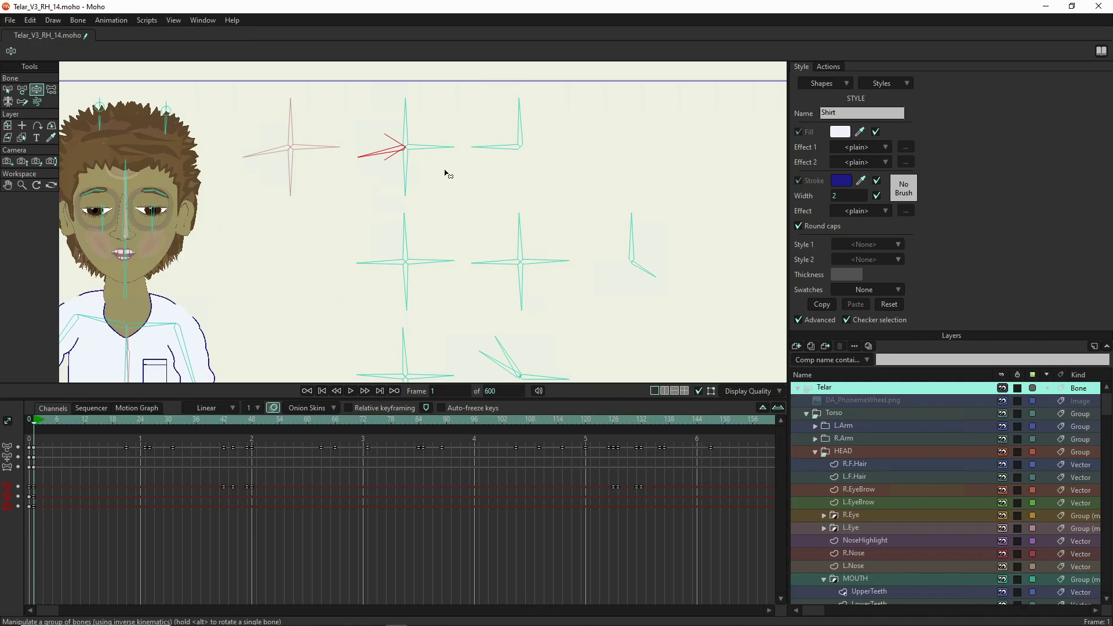
Step: Rotate the eyelid control bone through several angles until Telar's lids droop heavily
left_click_drag(367, 155, 360, 138)
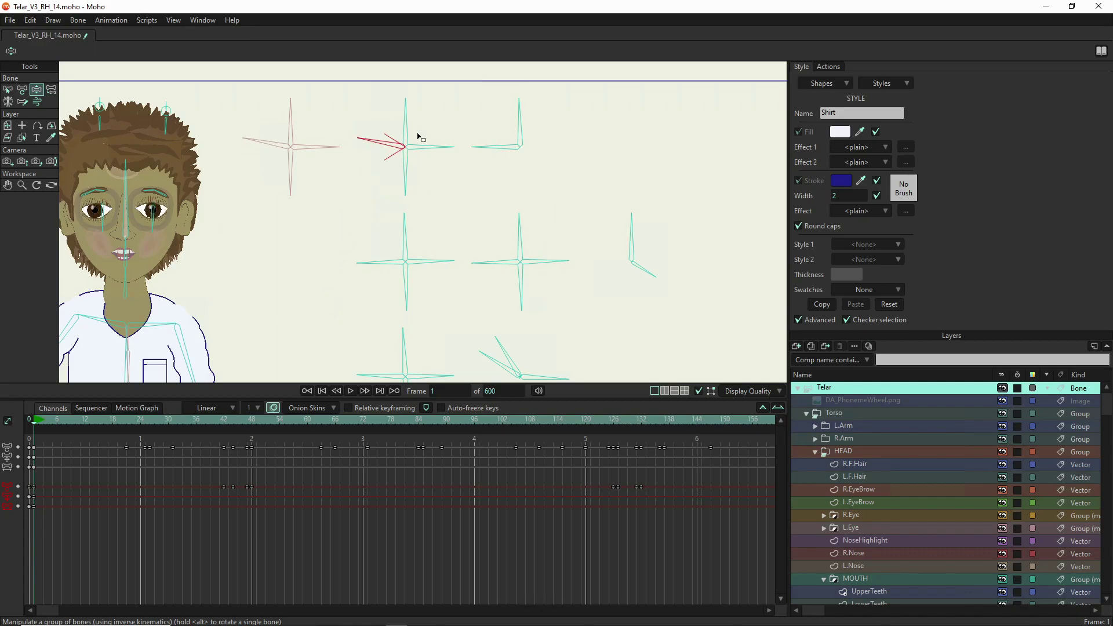
left_click_drag(442, 159, 441, 185)
mouse_move(405, 106)
left_mouse_down()
mouse_move(420, 114)
mouse_move(393, 103)
left_mouse_up()
left_click_drag(444, 158, 454, 149)
mouse_move(398, 113)
left_mouse_down()
mouse_move(434, 112)
mouse_move(372, 105)
mouse_move(415, 102)
mouse_move(399, 113)
left_mouse_up()
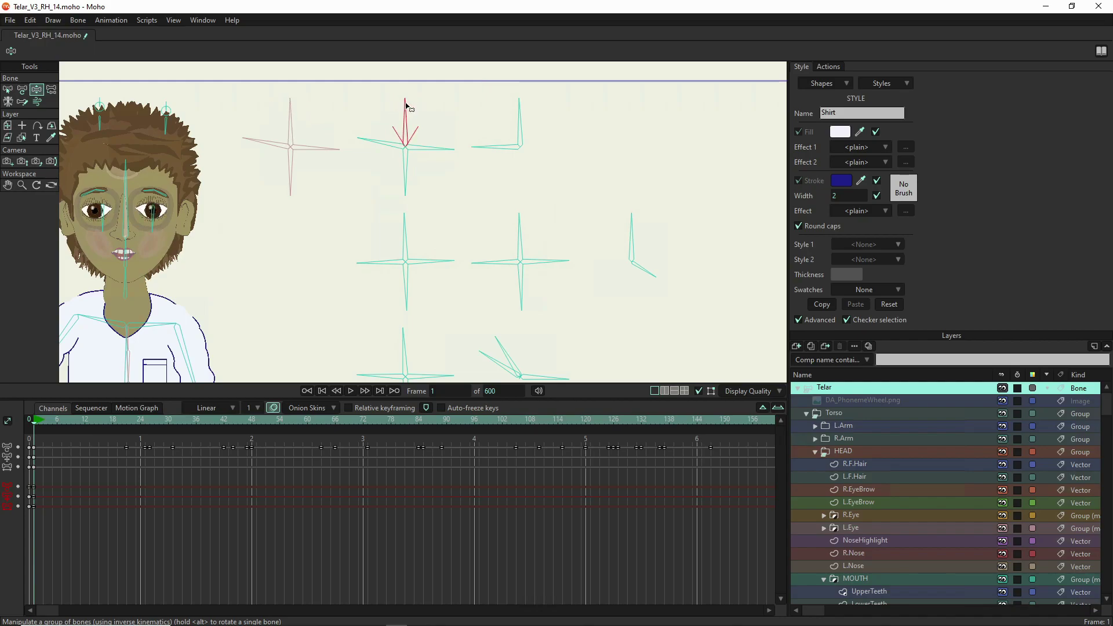
left_click_drag(406, 106, 407, 107)
left_click_drag(407, 95, 418, 102)
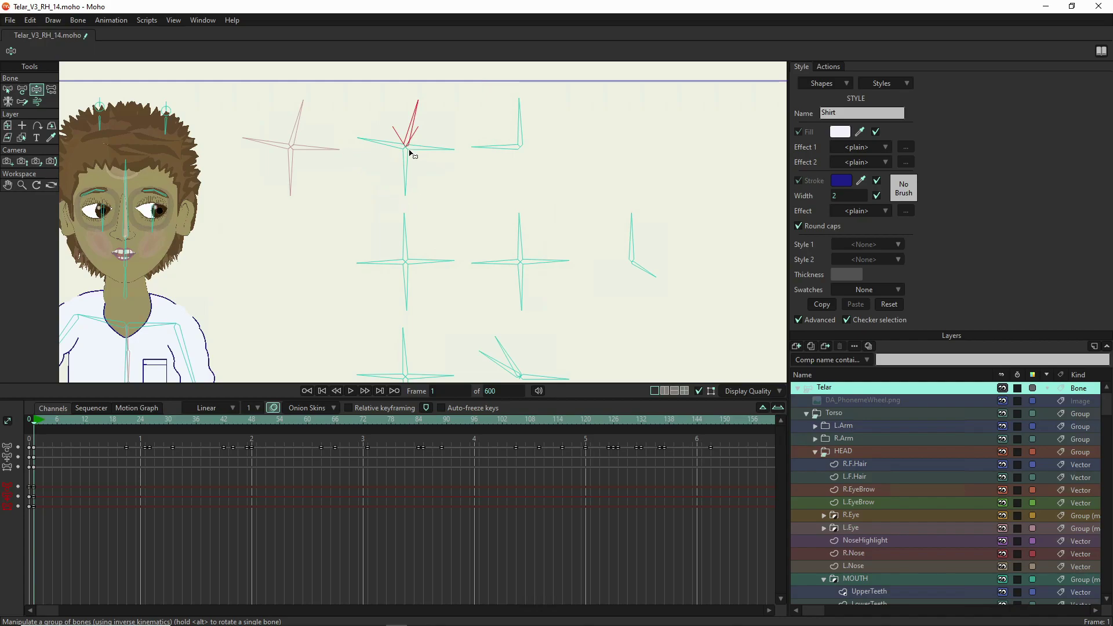
Step: Lower Telar's gaze, bend his screen-left eyebrow downward, and render a preview with Ctrl+R
left_click(380, 144)
left_click_drag(379, 148, 380, 154)
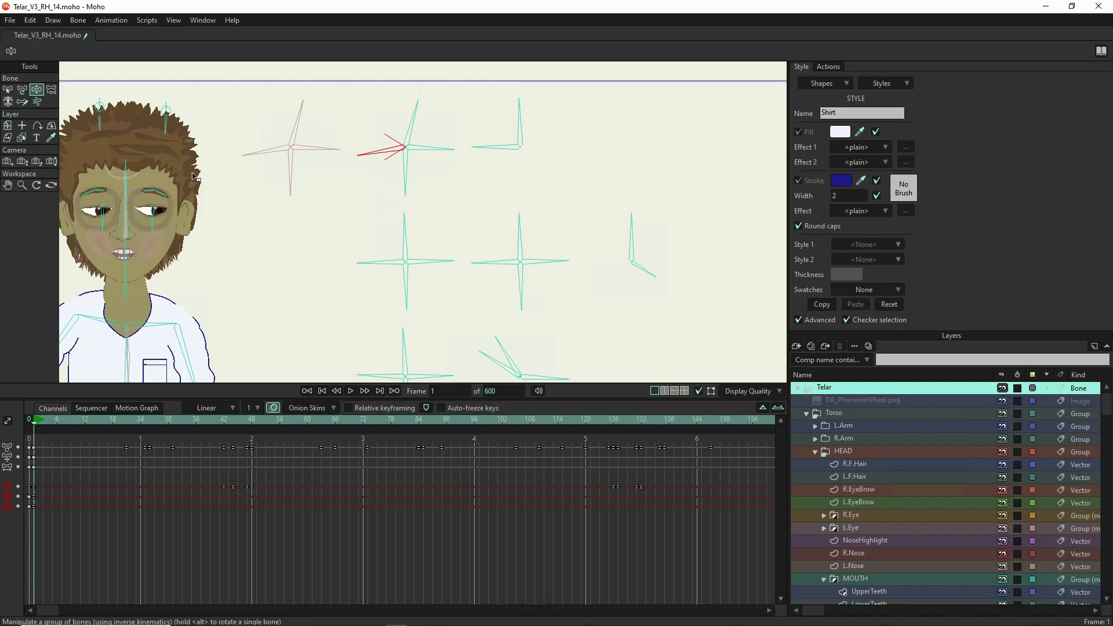
left_click(151, 194)
left_click_drag(106, 195, 116, 213)
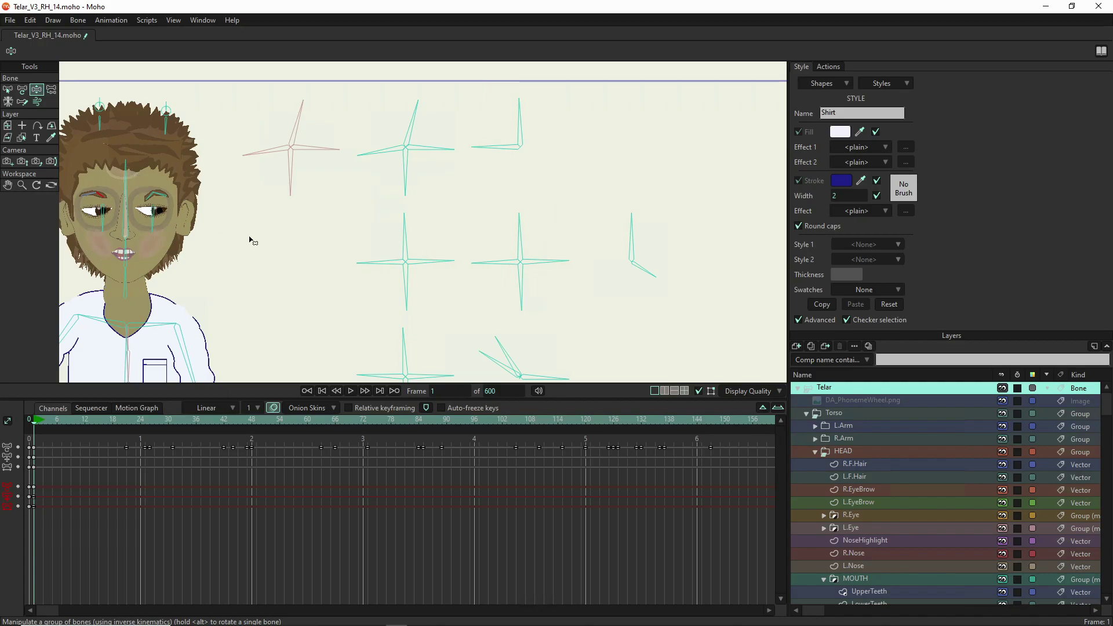
key("ctrl+r")
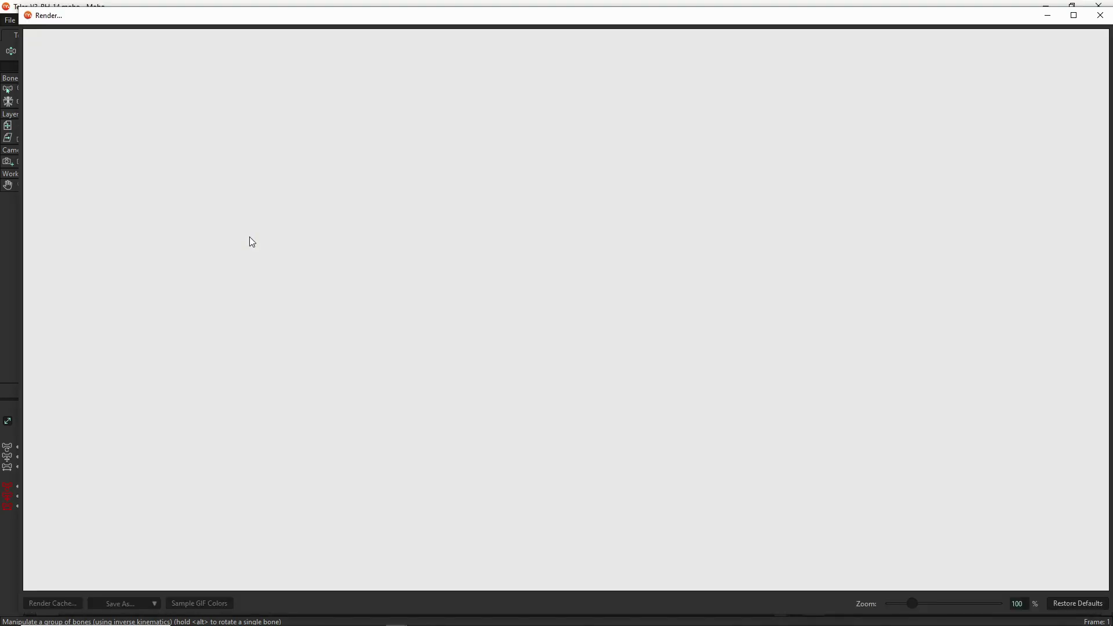
scroll(448, 318, "down", 2)
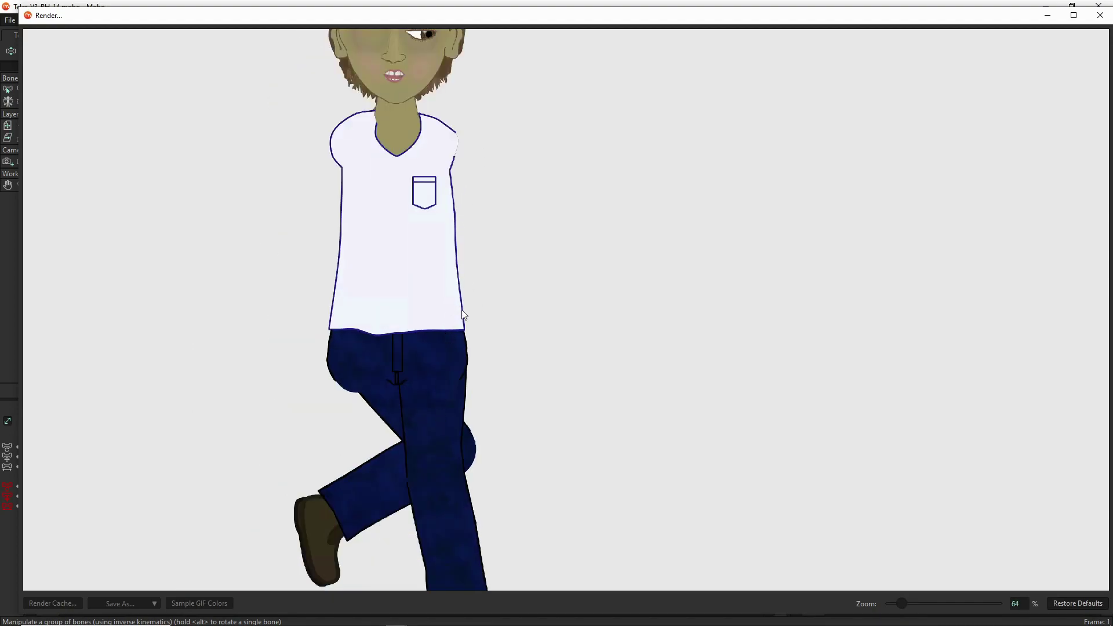
scroll(474, 216, "down", 2)
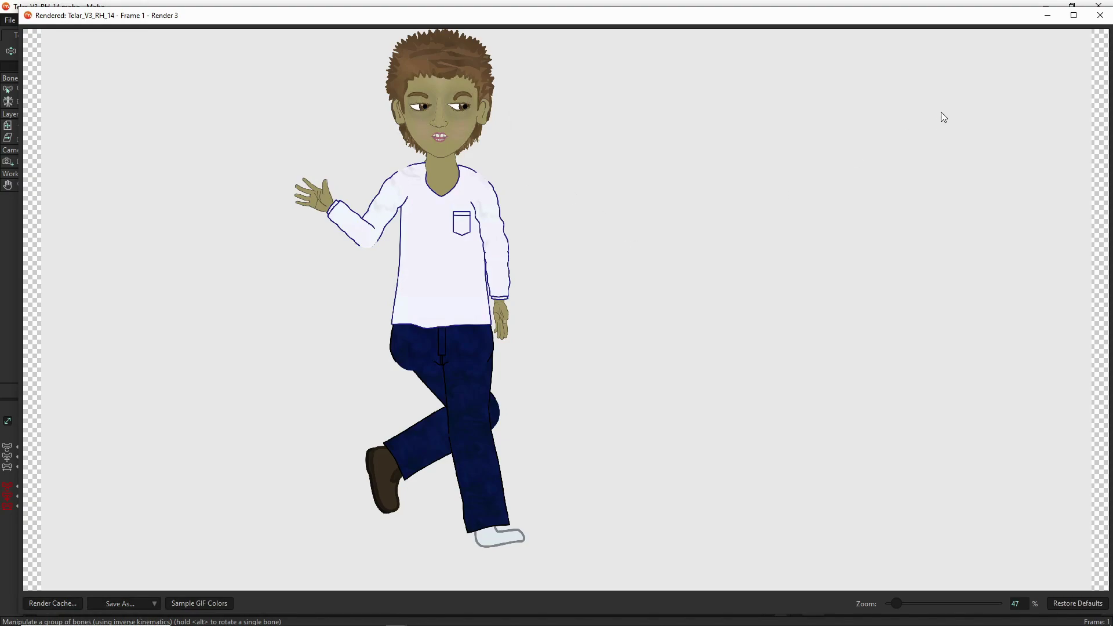
left_click(1099, 15)
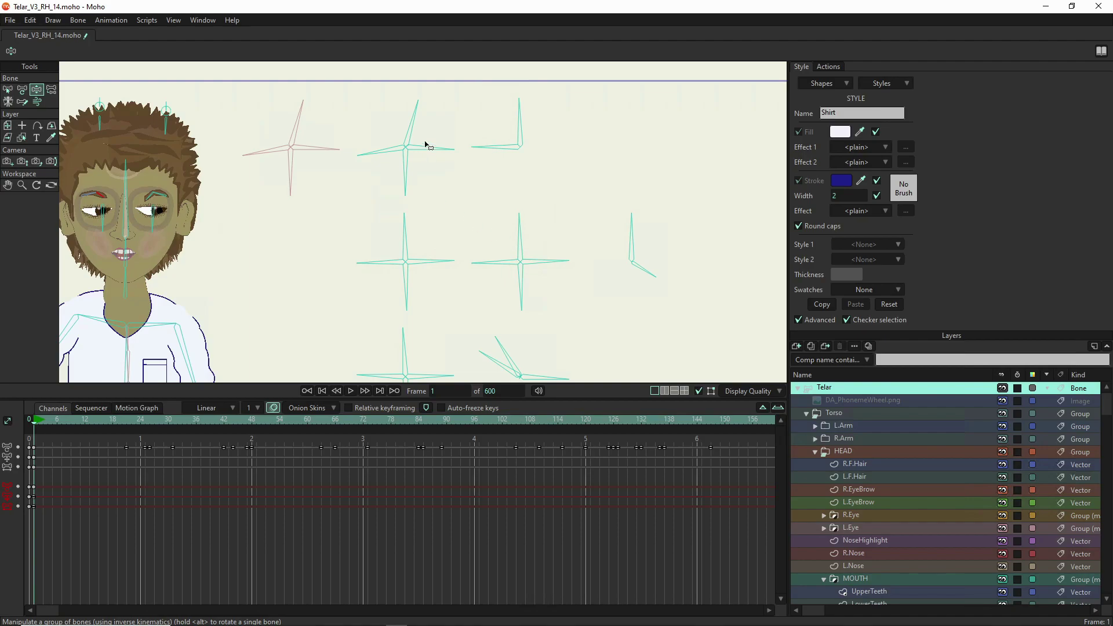
Step: Swing the centre cross control, tilt Telar's head with the neck and head bones, and wave his arm
left_click_drag(417, 107, 405, 109)
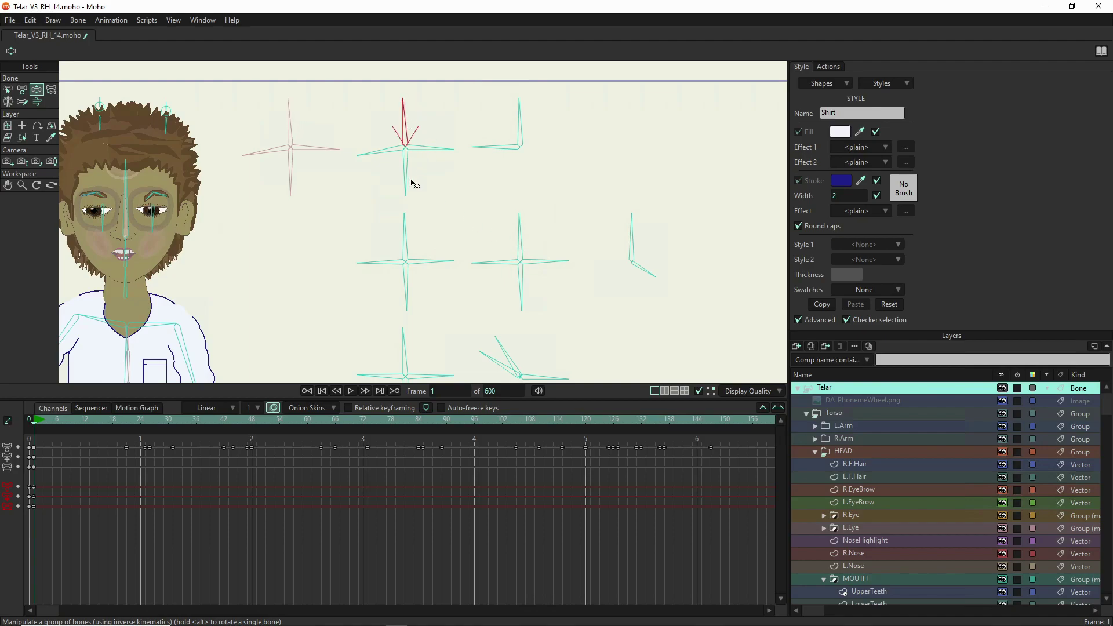
mouse_move(363, 154)
left_mouse_down()
mouse_move(373, 149)
mouse_move(363, 142)
left_mouse_up()
scroll(451, 175, "down", 1)
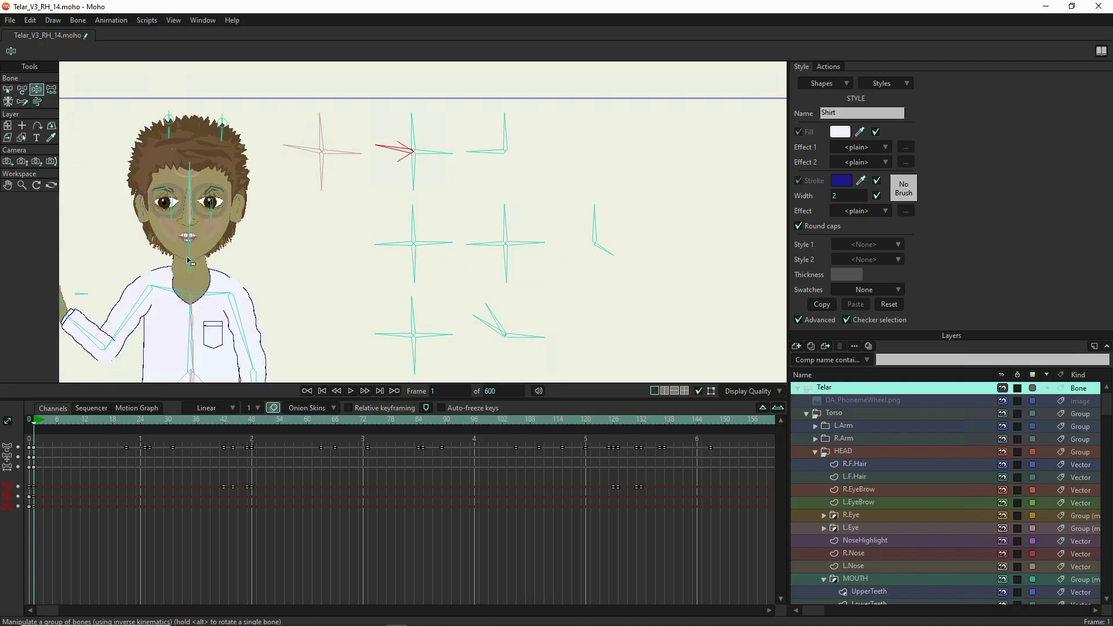
left_click_drag(189, 262, 195, 255)
left_click_drag(209, 203, 223, 200)
scroll(278, 232, "down", 3)
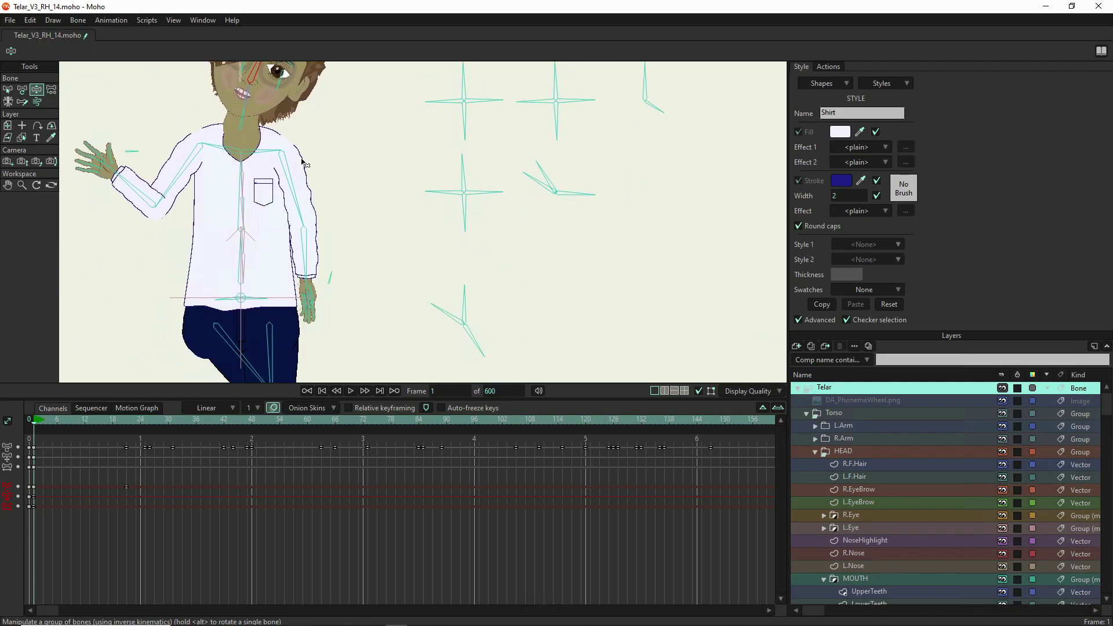
mouse_move(173, 189)
left_mouse_down()
mouse_move(165, 154)
mouse_move(212, 191)
mouse_move(187, 191)
left_mouse_up()
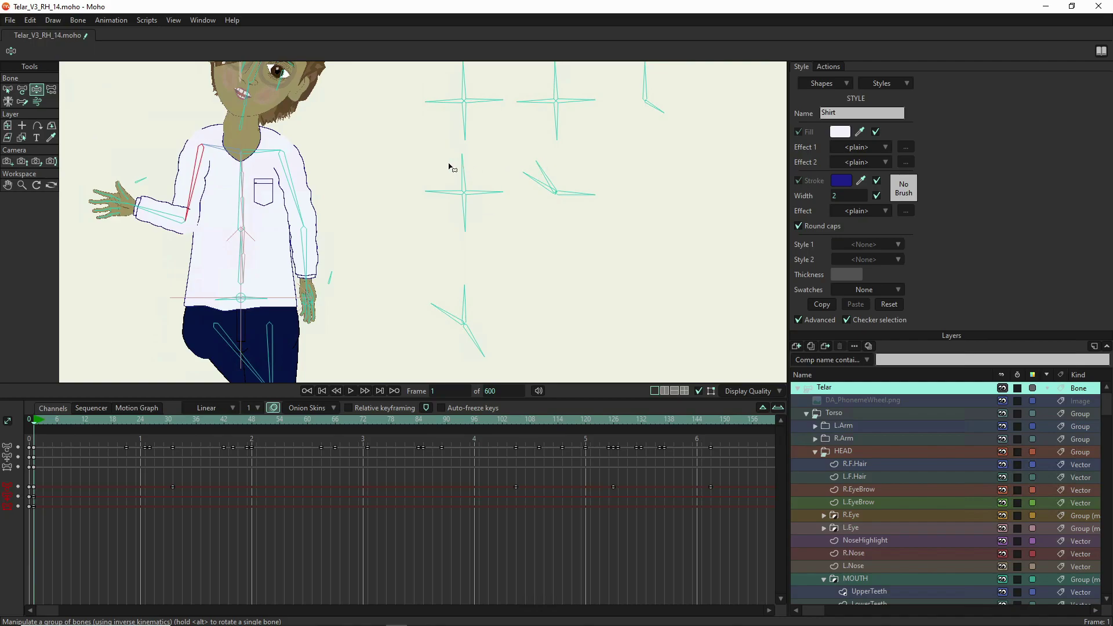
Step: Turn Telar's torso toward a side view and rotate the lower leg control into a new stance
left_click_drag(456, 168, 469, 169)
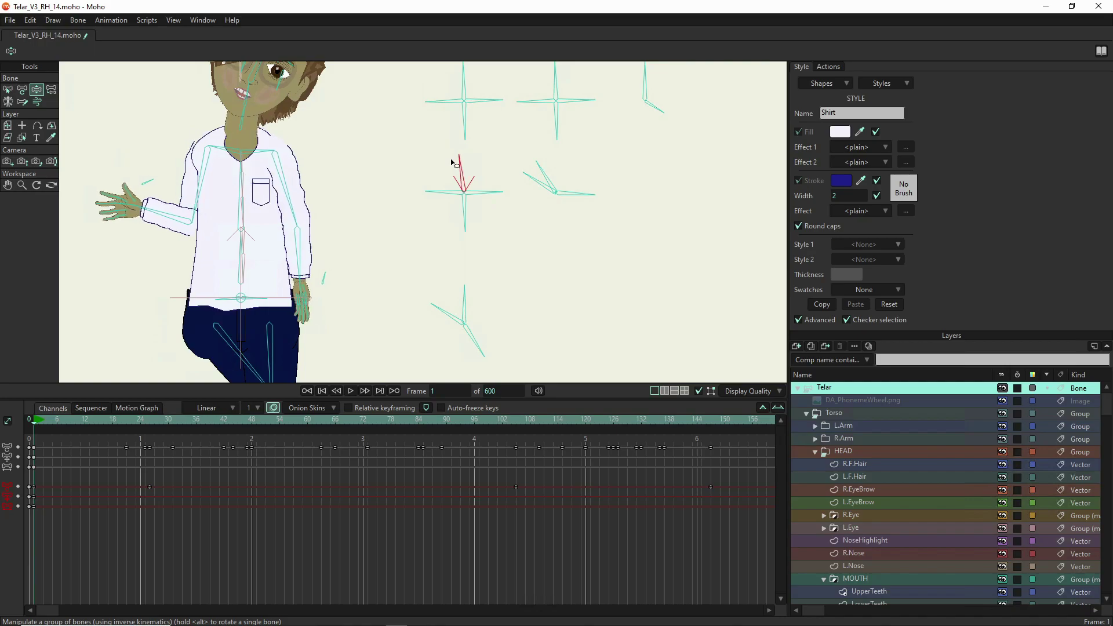
left_click_drag(452, 163, 463, 177)
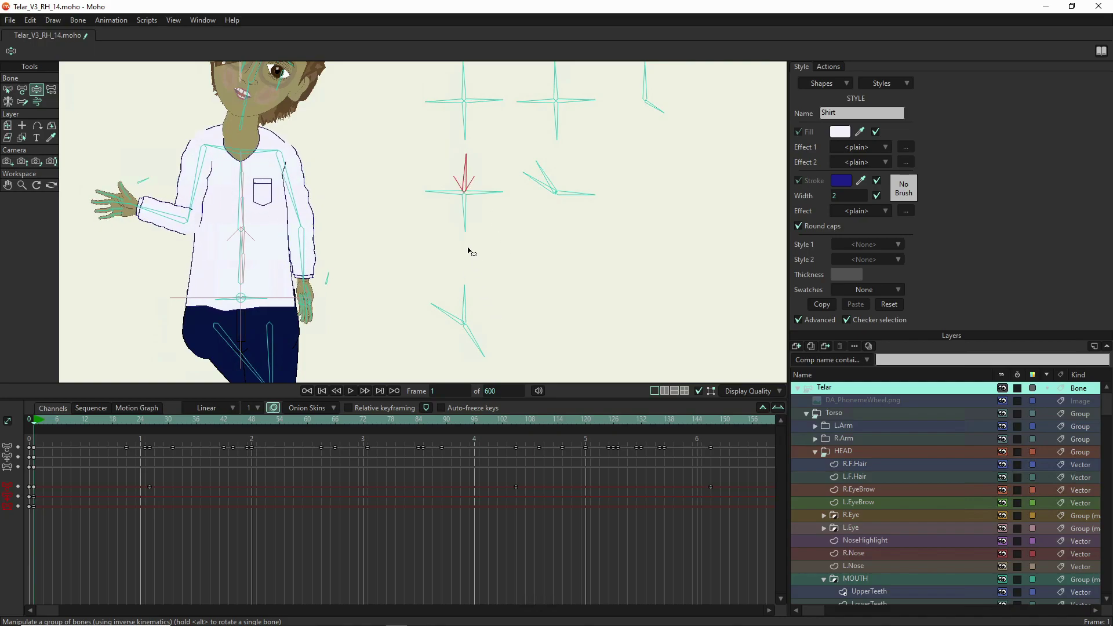
mouse_move(462, 292)
left_mouse_down()
mouse_move(474, 304)
mouse_move(446, 298)
mouse_move(465, 310)
left_mouse_up()
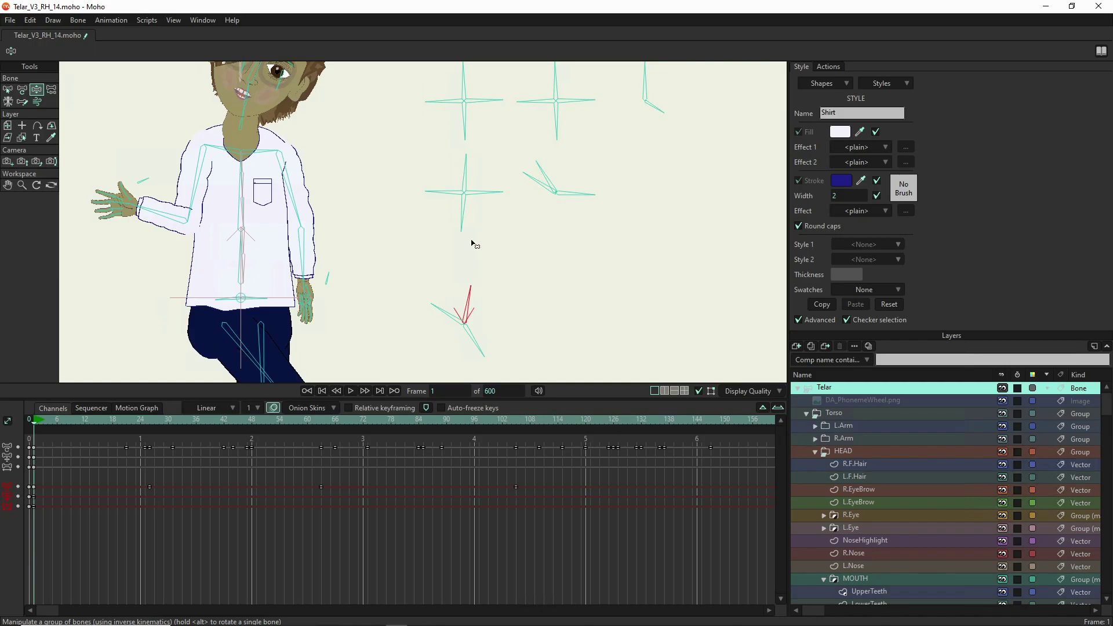
scroll(472, 226, "down", 3)
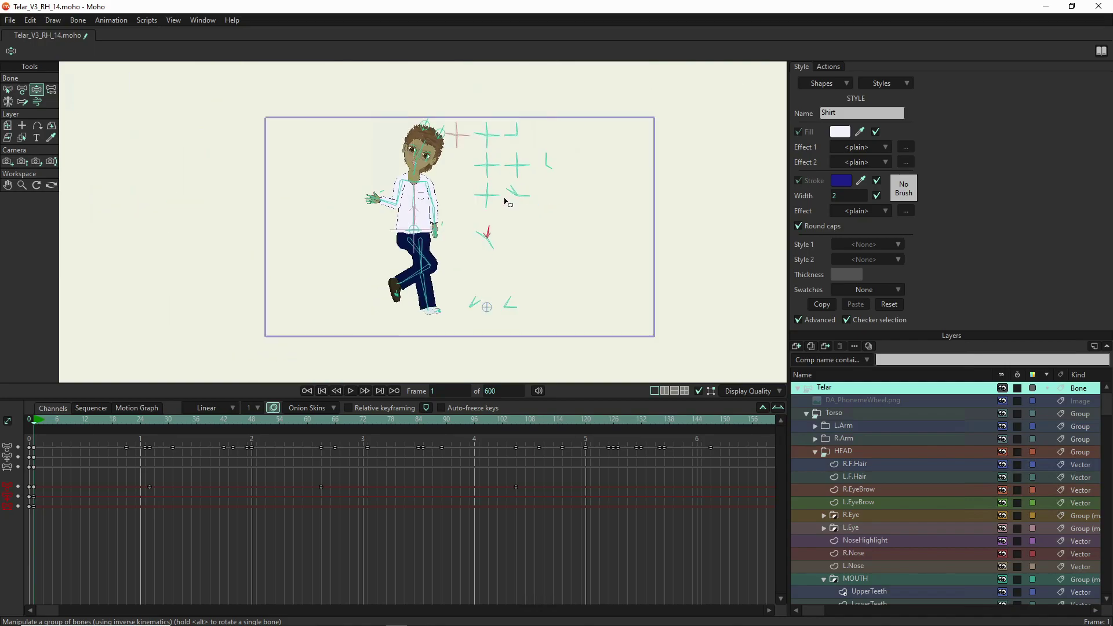
Step: Turn Telar's head to profile, then back to face forward with a slight turn right
scroll(510, 199, "down", 2)
scroll(496, 130, "up", 4)
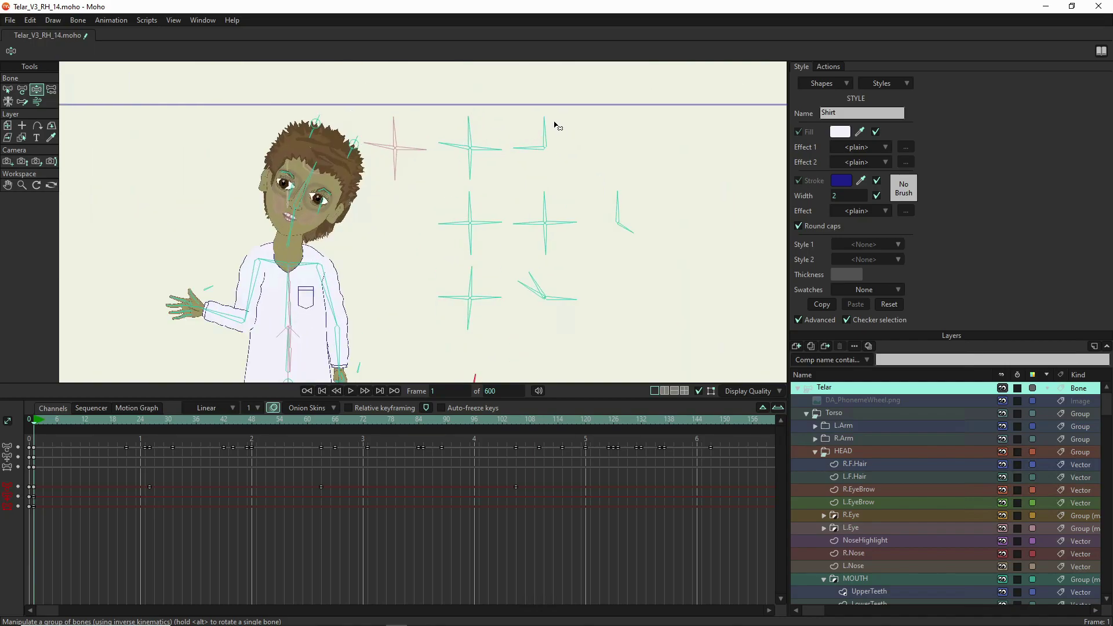
left_click_drag(554, 123, 520, 152)
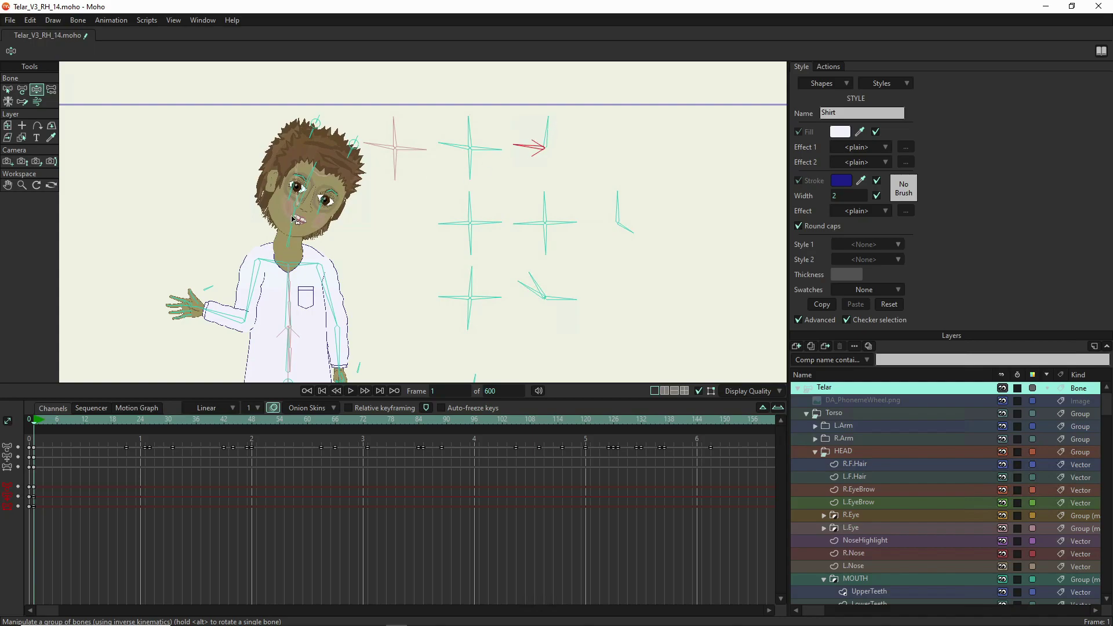
left_click_drag(313, 177, 281, 113)
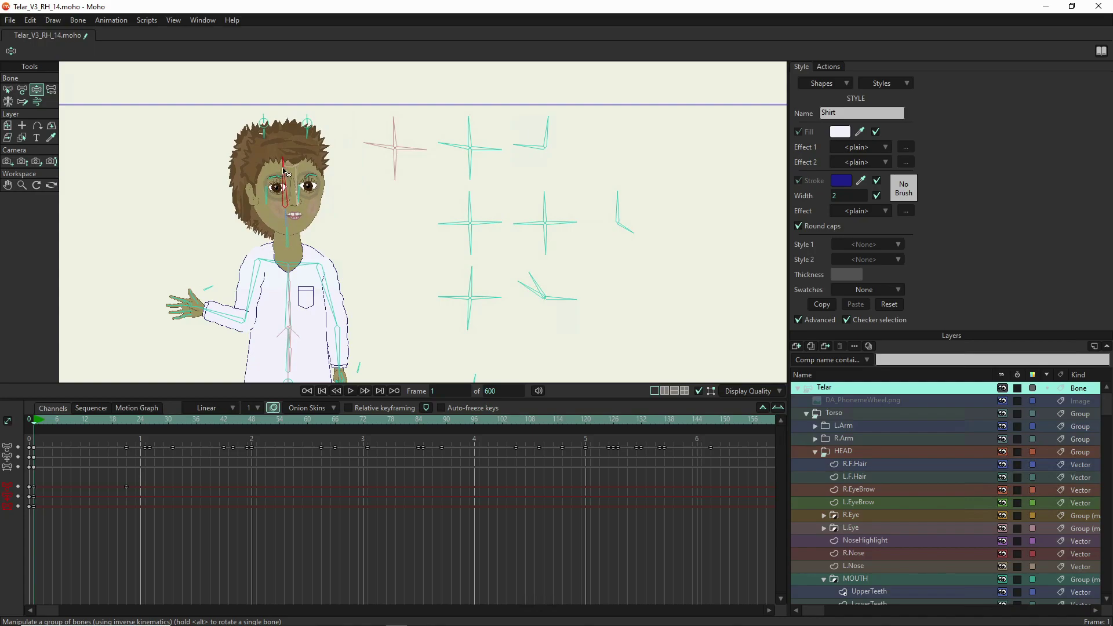
left_click_drag(283, 170, 286, 172)
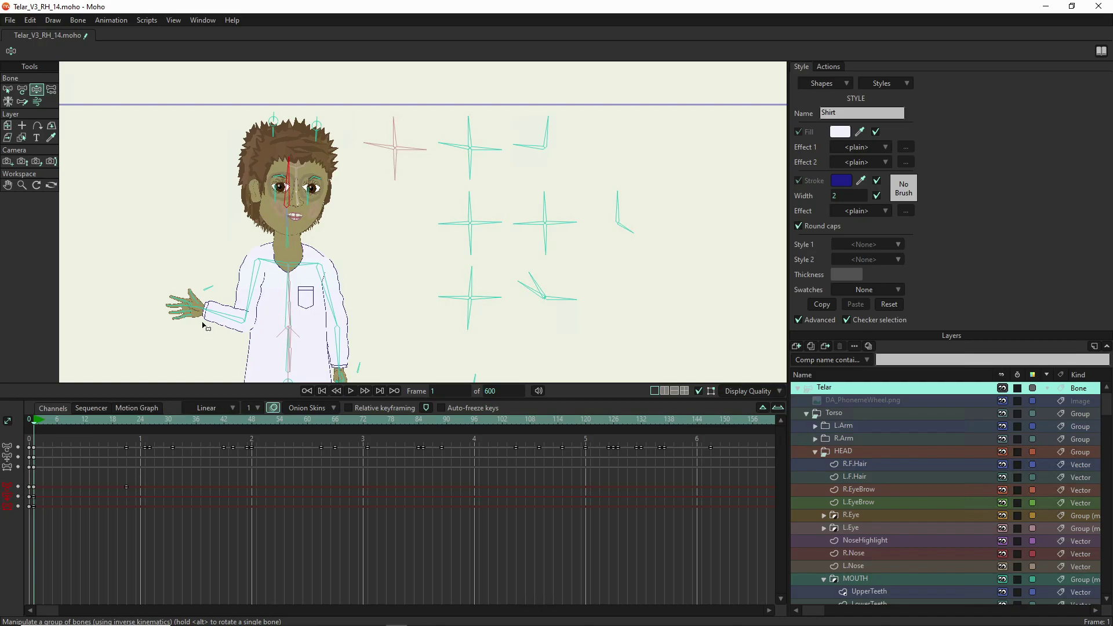
Step: Raise Telar's arm, rotate the hand upright and switch it to an open waving hand
left_click_drag(203, 326, 232, 228)
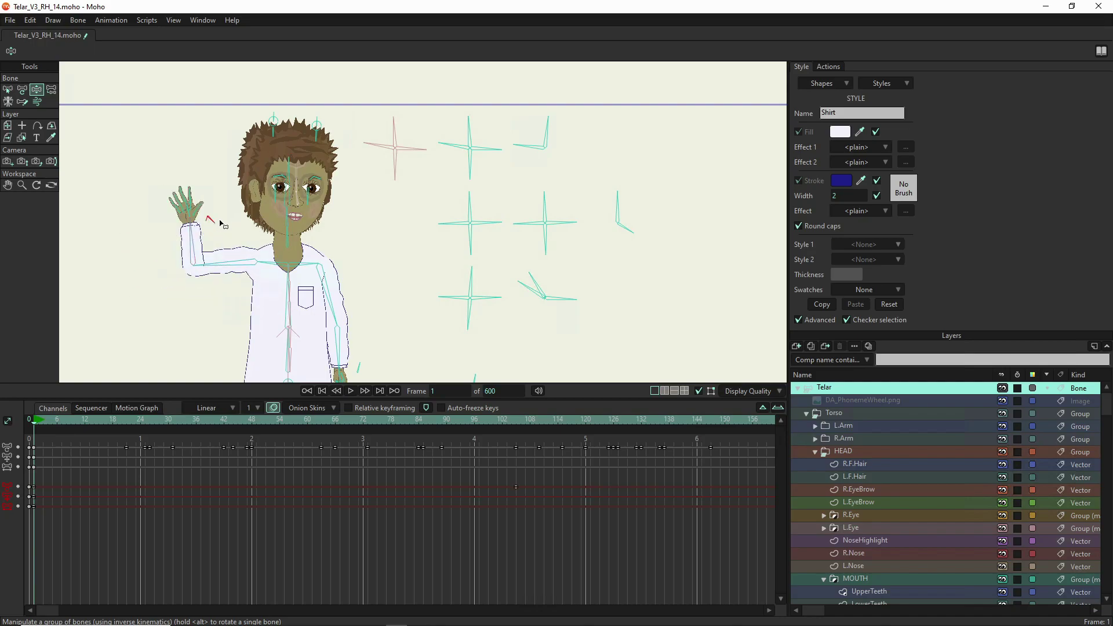
left_click_drag(219, 228, 239, 245)
left_click_drag(214, 233, 276, 233)
scroll(365, 220, "down", 2)
Step: Rotate the bottom leg control, stretch the back leg behind Telar and bend the front lower leg
scroll(368, 237, "down", 2)
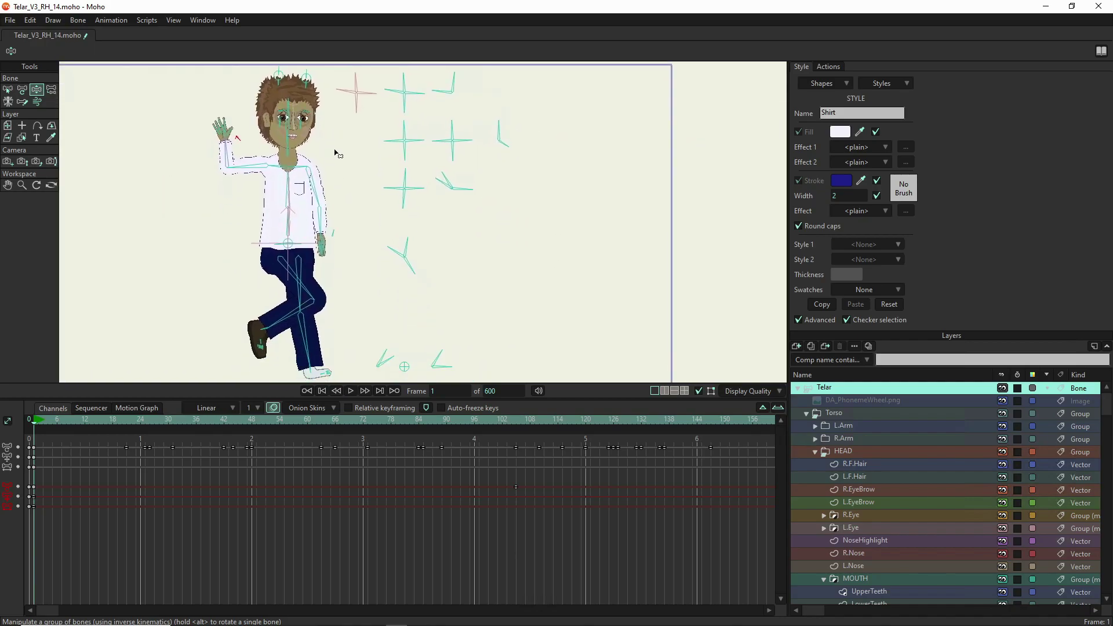
left_click_drag(335, 153, 349, 153)
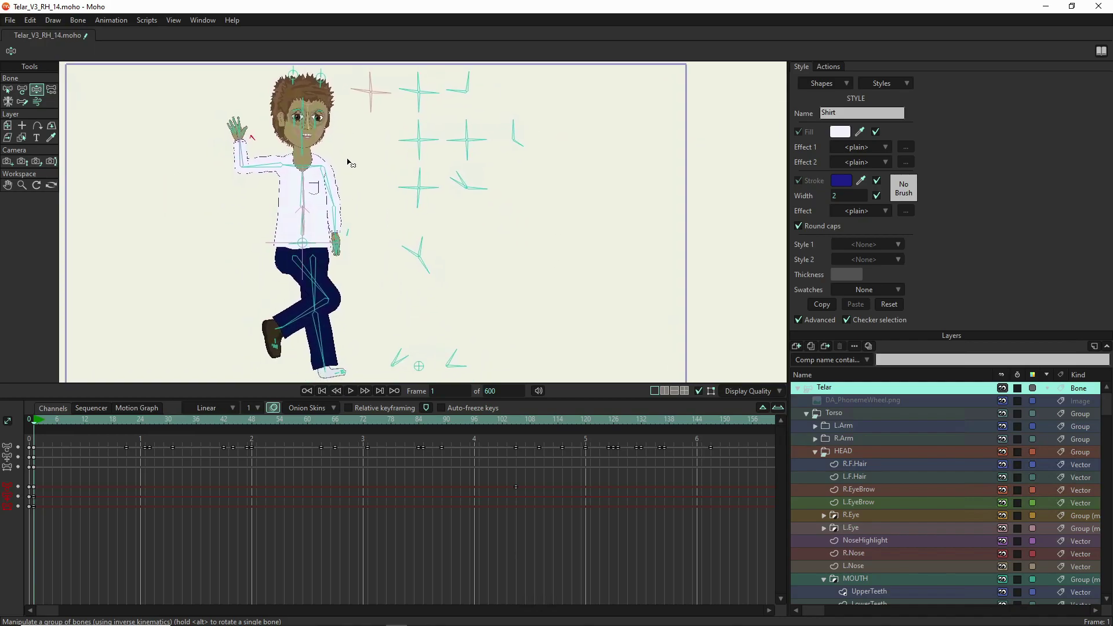
left_click(459, 357)
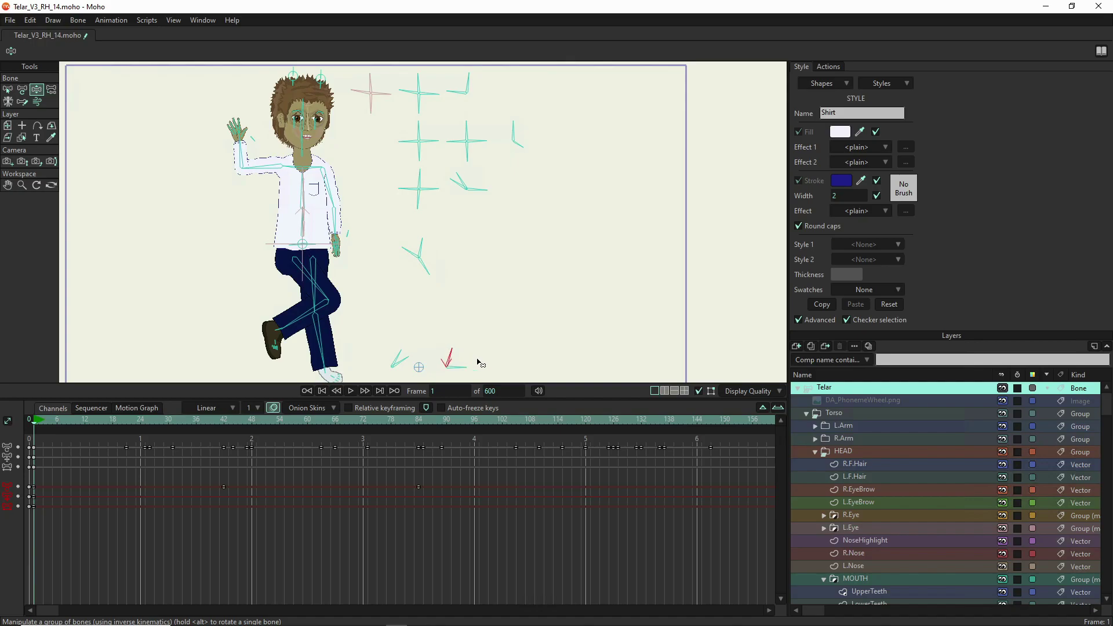
left_click_drag(460, 373, 470, 358)
scroll(385, 309, "down", 1)
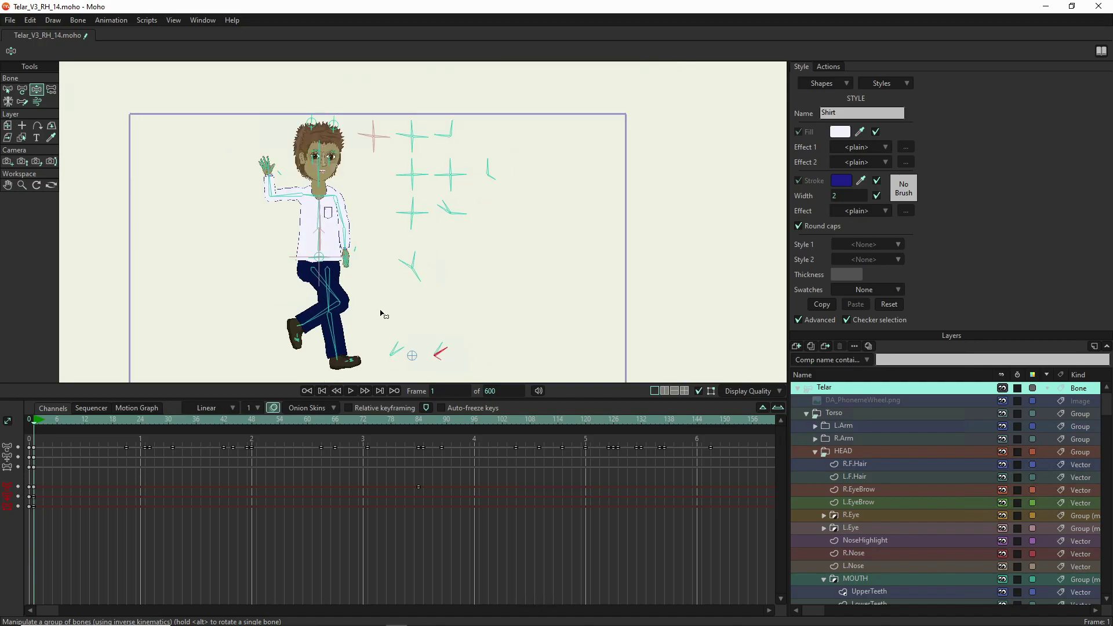
left_click_drag(307, 320, 251, 325)
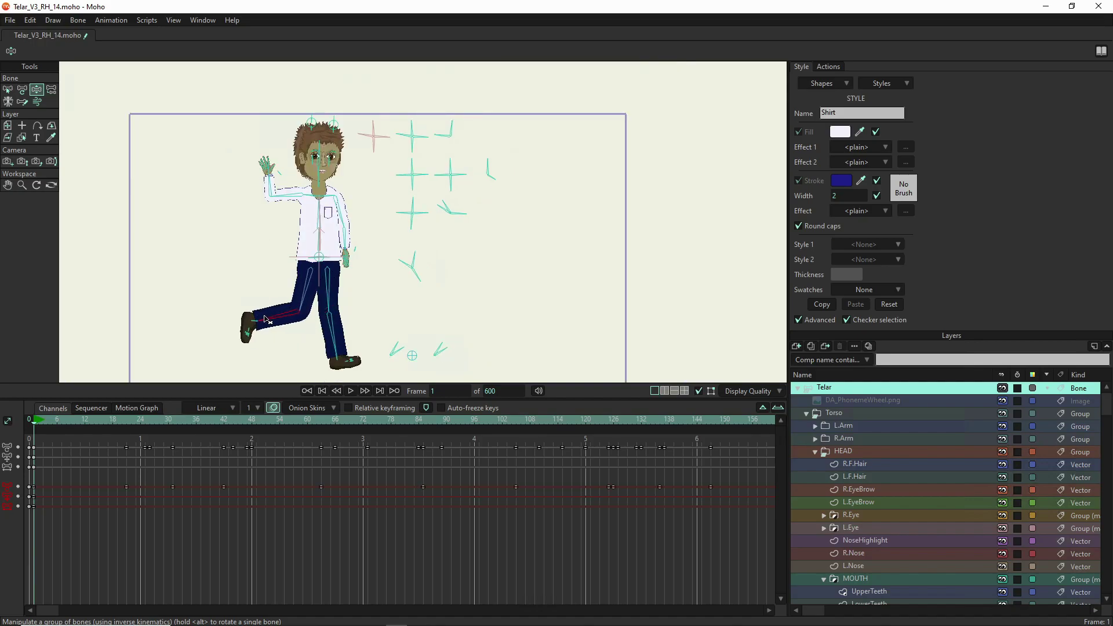
mouse_move(337, 346)
left_mouse_down()
mouse_move(313, 337)
mouse_move(328, 363)
left_mouse_up()
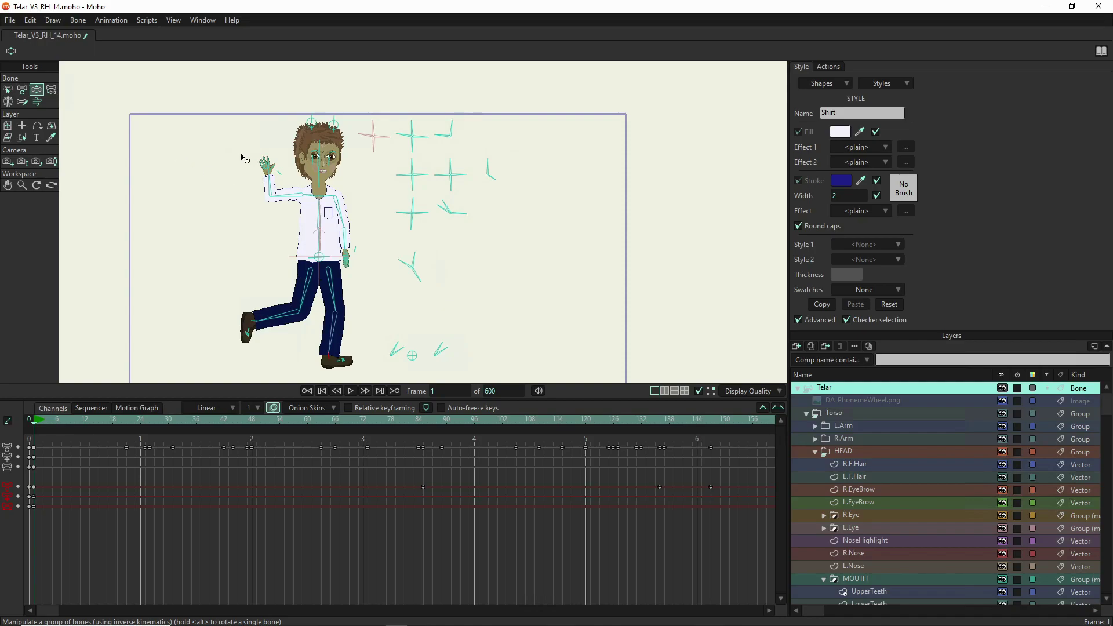
Step: Zoom around the canvas and select the hand control beside the raised hand
scroll(255, 154, "up", 2)
scroll(272, 160, "up", 5)
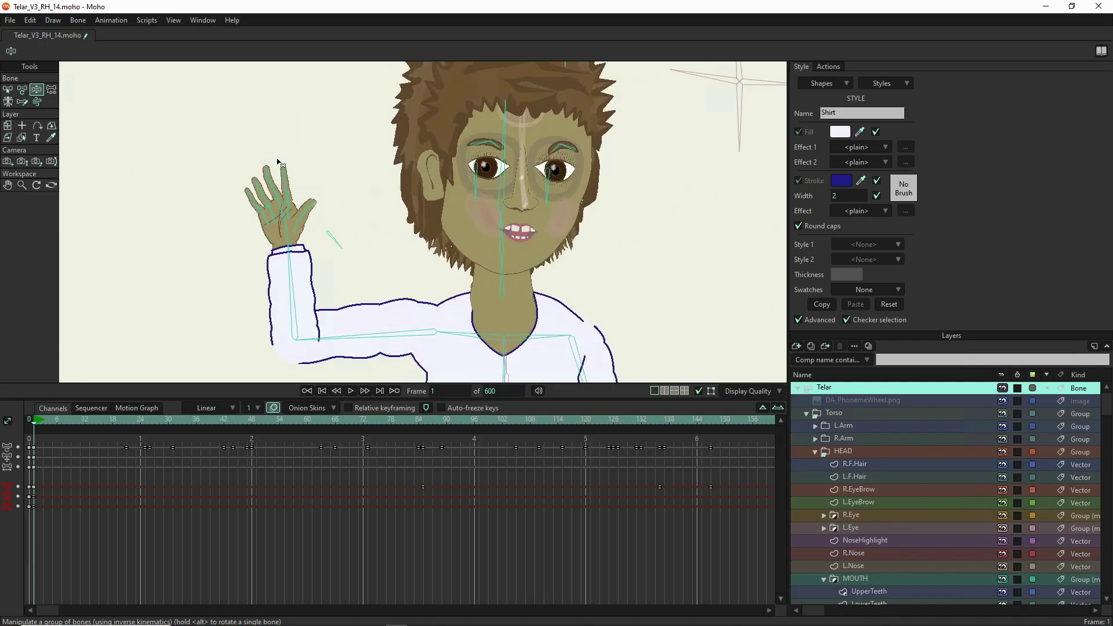
scroll(319, 226, "down", 7)
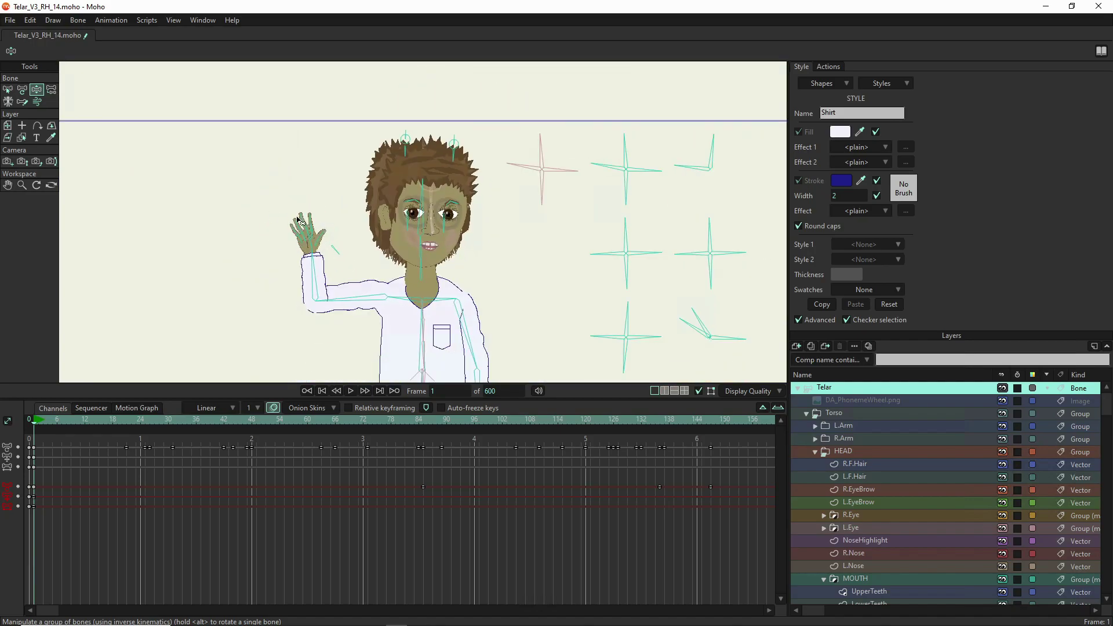
scroll(316, 209, "down", 3)
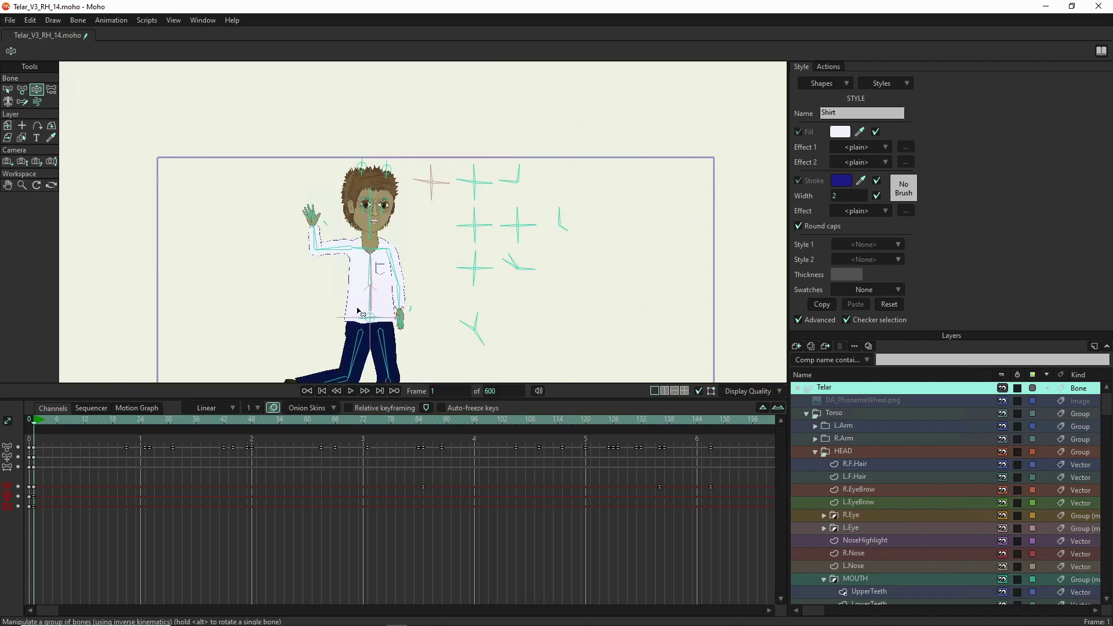
scroll(396, 251, "down", 2)
scroll(347, 366, "up", 5)
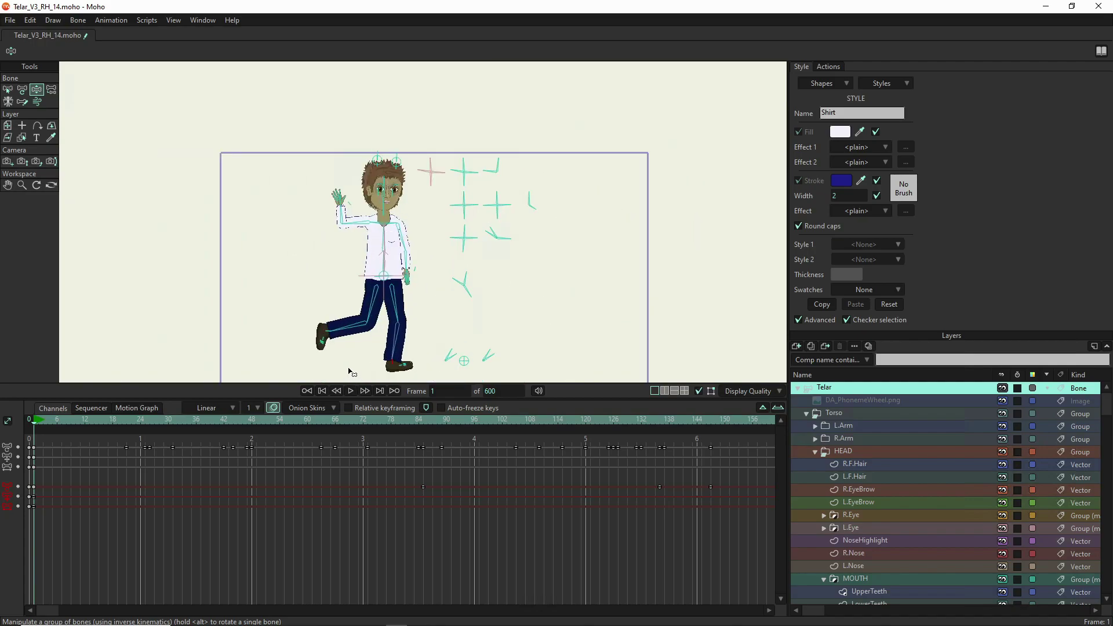
scroll(291, 311, "up", 4)
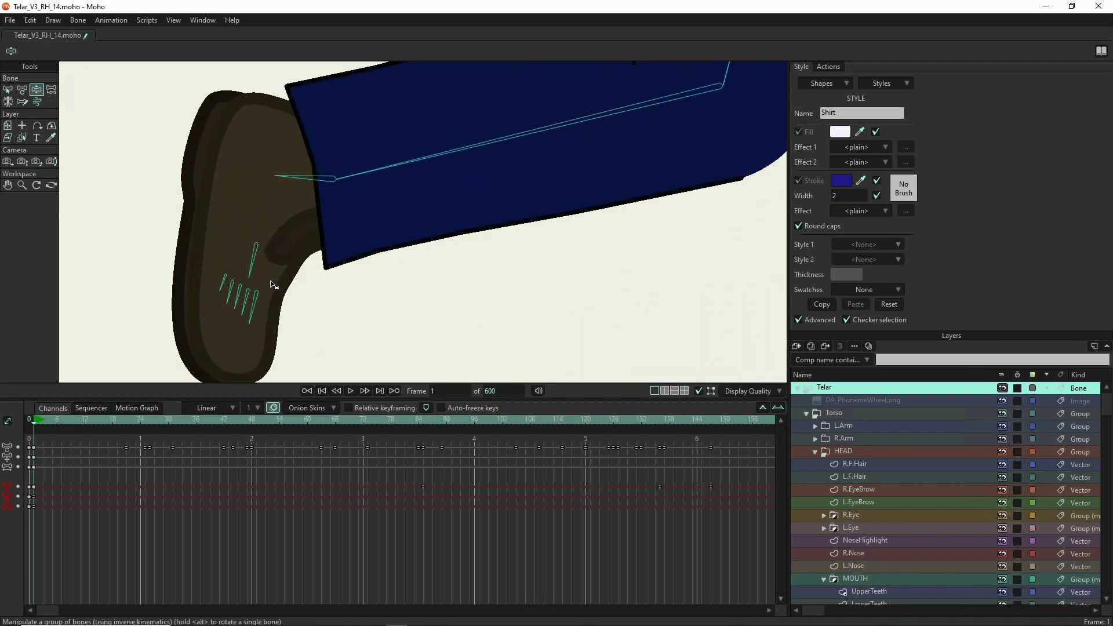
scroll(282, 307, "down", 5)
scroll(323, 203, "up", 3)
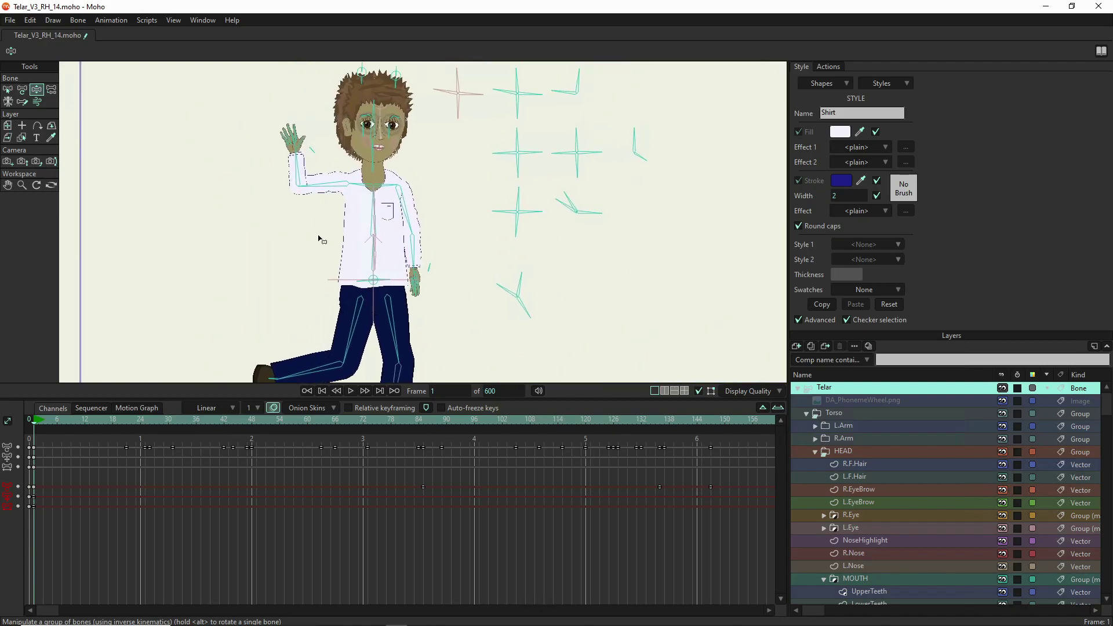
scroll(302, 108, "up", 3)
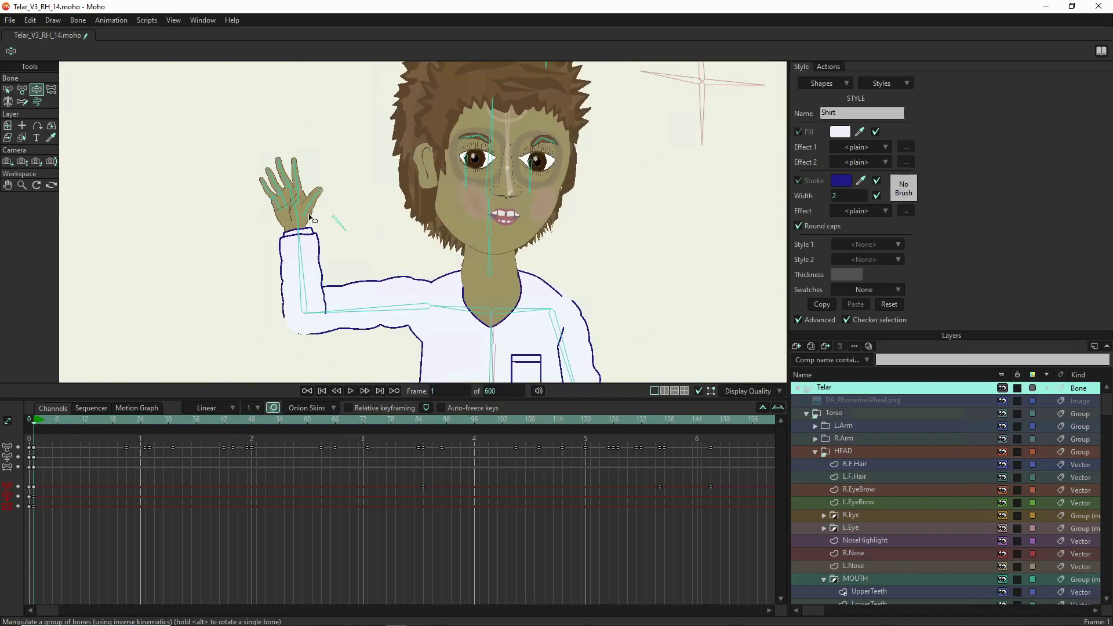
scroll(310, 217, "up", 4)
scroll(299, 206, "down", 3)
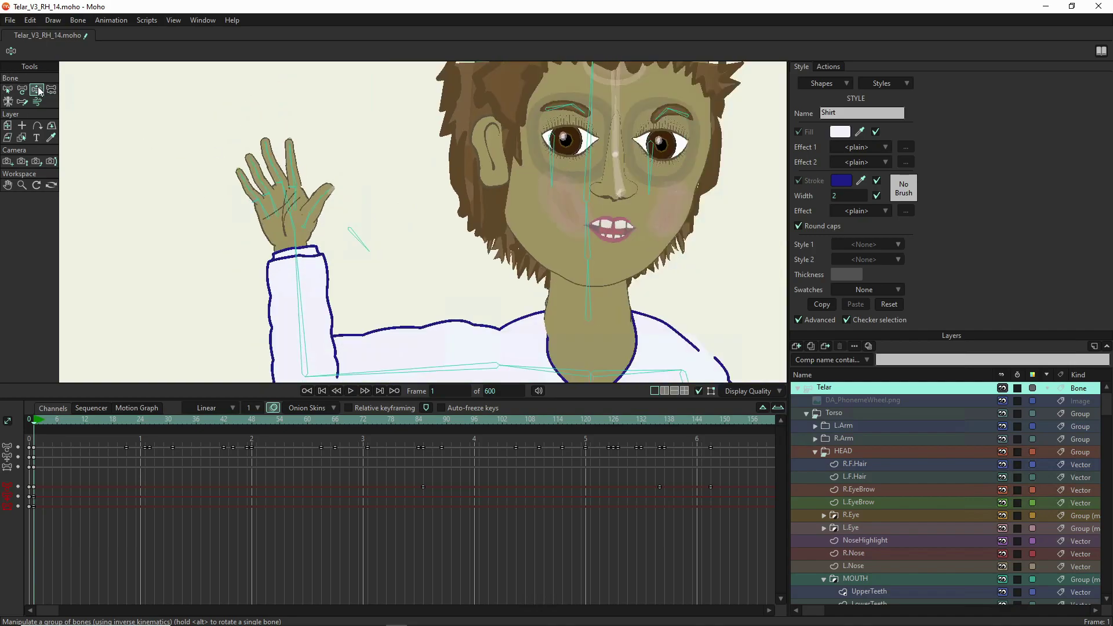
left_click(367, 252)
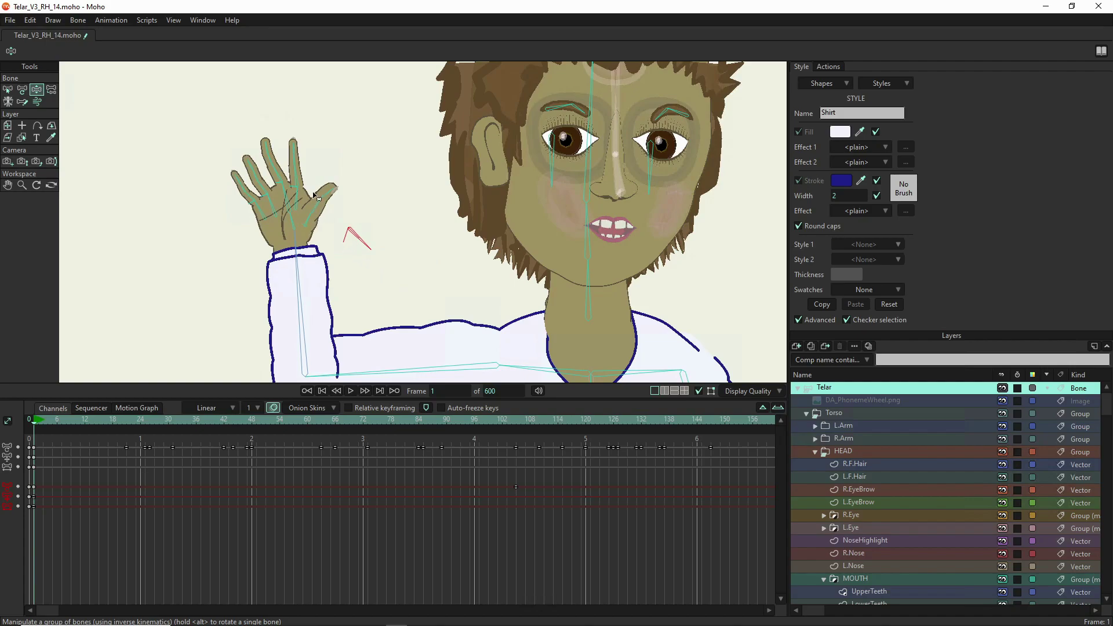
Step: Rotate the thumb outward, bend the middle finger, and adjust the hand control beside the raised hand
left_click(315, 198)
mouse_move(334, 187)
left_mouse_down()
mouse_move(325, 174)
mouse_move(339, 179)
left_mouse_up()
left_click_drag(288, 147, 240, 175)
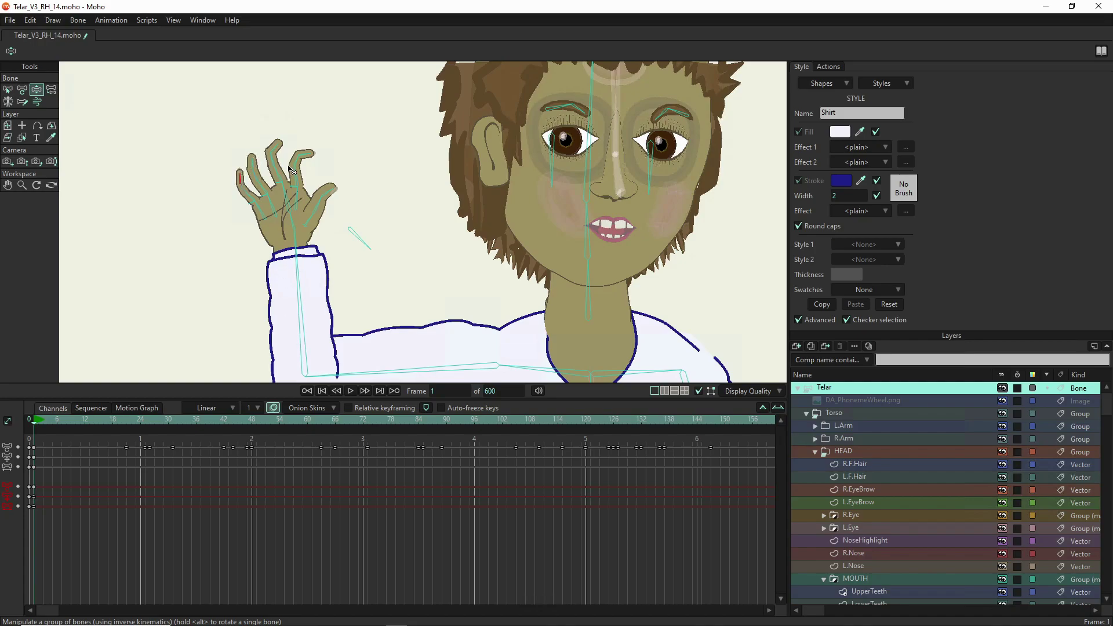
left_click_drag(355, 242, 396, 214)
Step: Fold the index finger and pinky onto the palm, adjusting the ring and middle fingers
left_click(238, 176)
left_click_drag(254, 161, 256, 116)
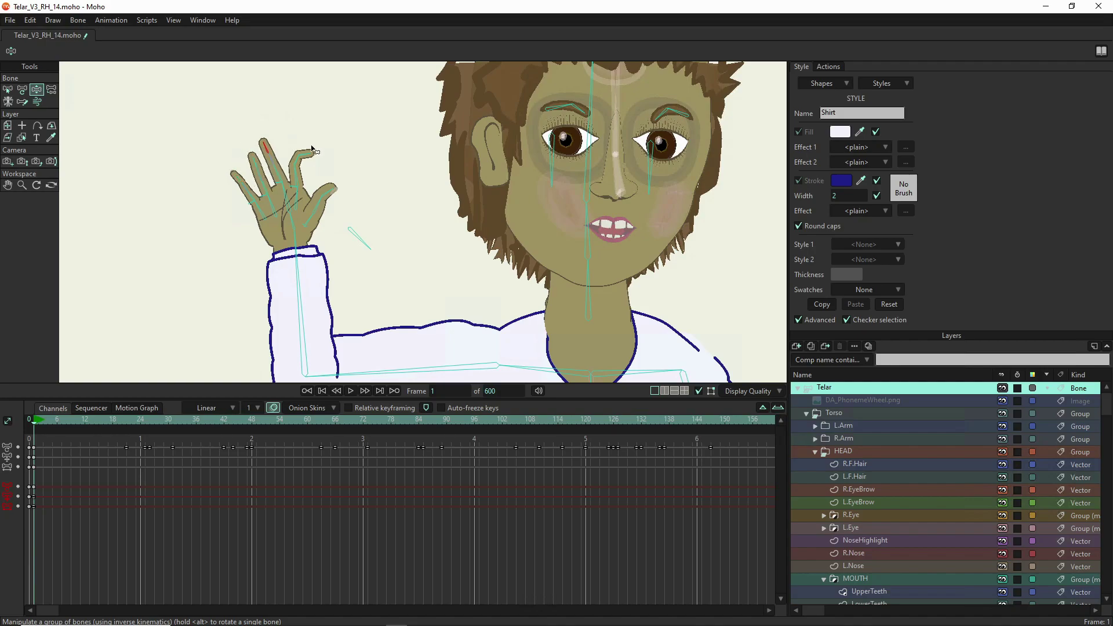
left_click_drag(315, 150, 286, 119)
left_click_drag(292, 189, 266, 212)
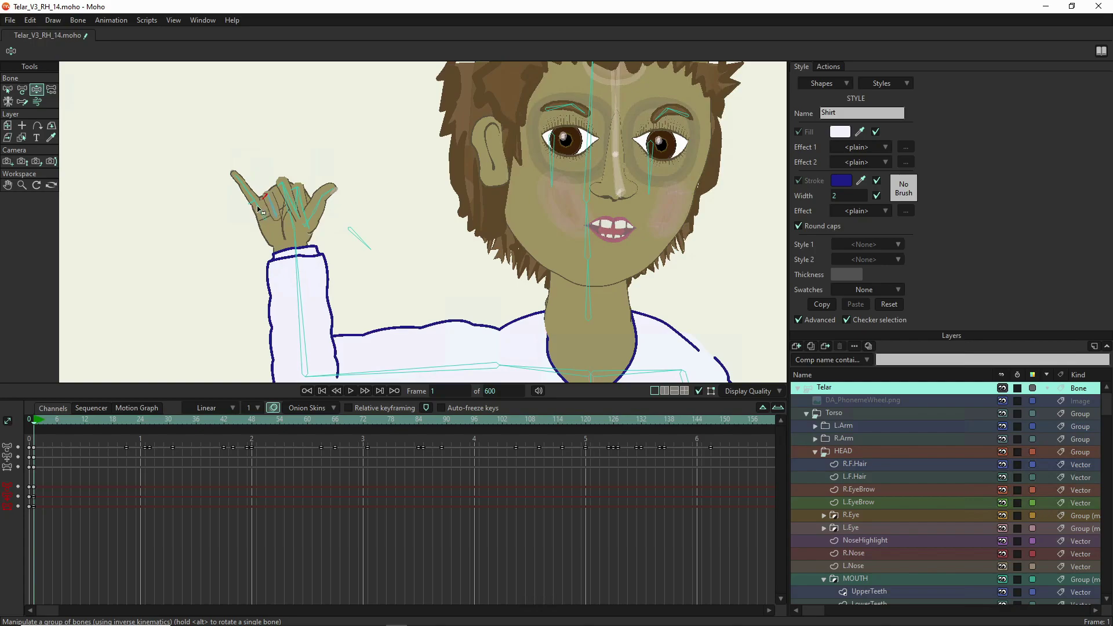
left_click_drag(253, 211, 256, 216)
scroll(258, 199, "up", 5)
Step: Bend the pinky further and fold the ring finger down toward the palm
scroll(257, 198, "up", 2)
scroll(260, 221, "down", 1)
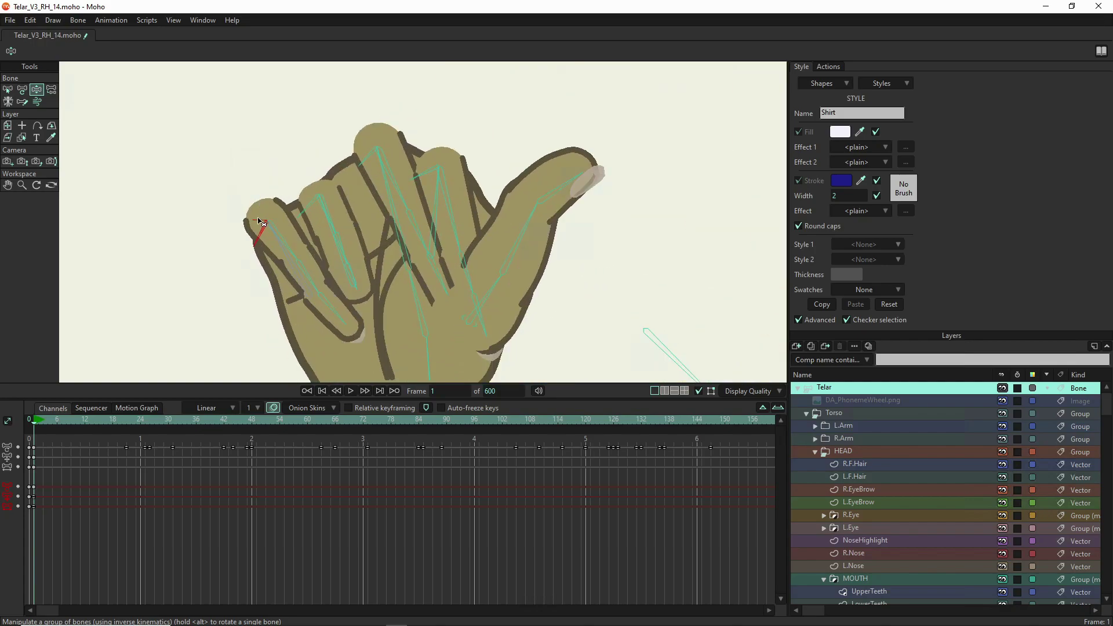
left_click_drag(260, 236, 251, 242)
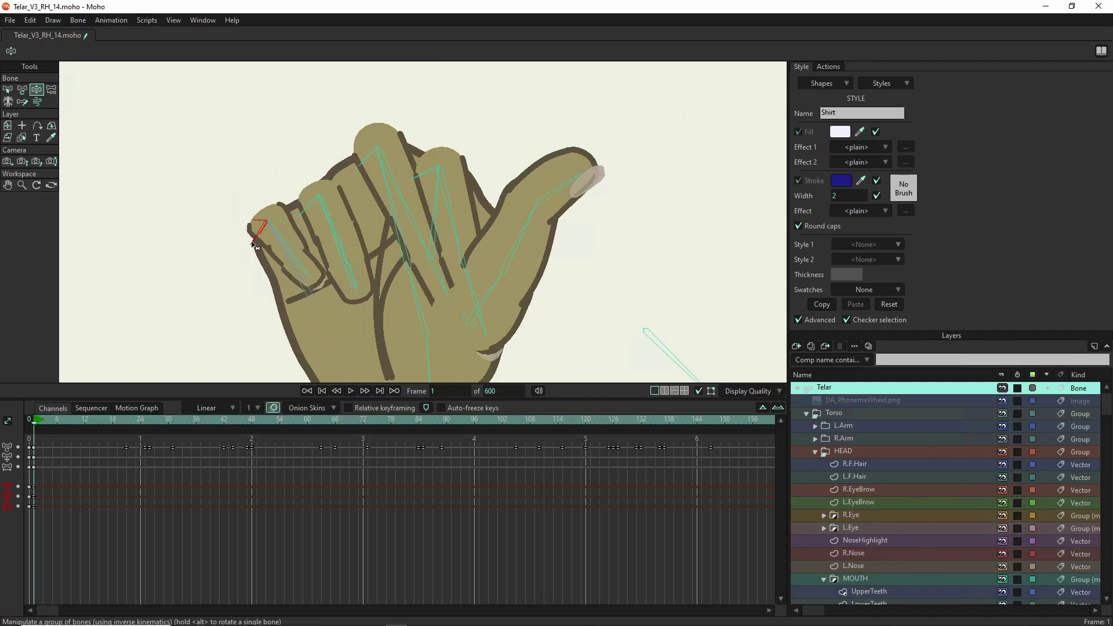
left_click_drag(323, 224, 330, 231)
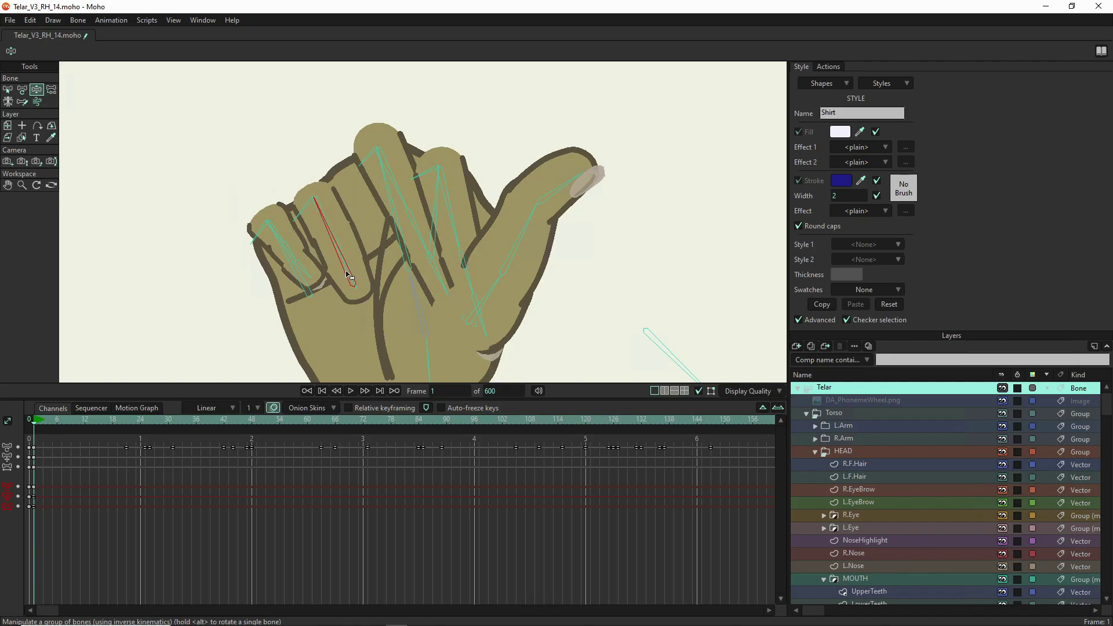
left_click_drag(351, 278, 343, 264)
left_click_drag(318, 228, 320, 209)
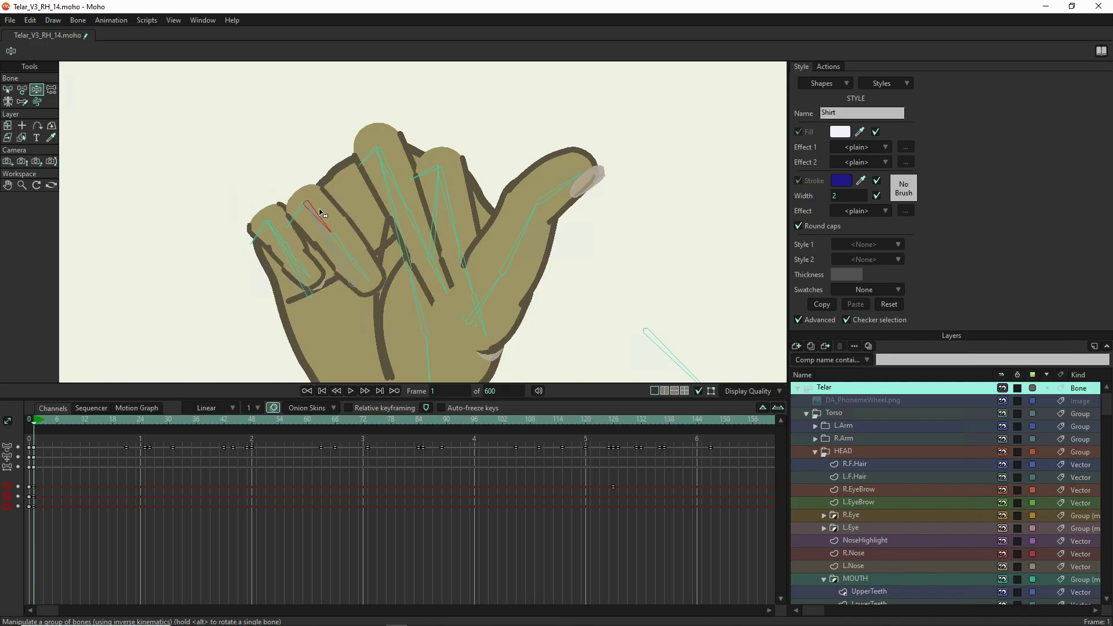
Step: Bend the middle fingers into place and fold the thumb across the palm into a fist
left_click(387, 159)
left_click_drag(390, 160, 366, 199)
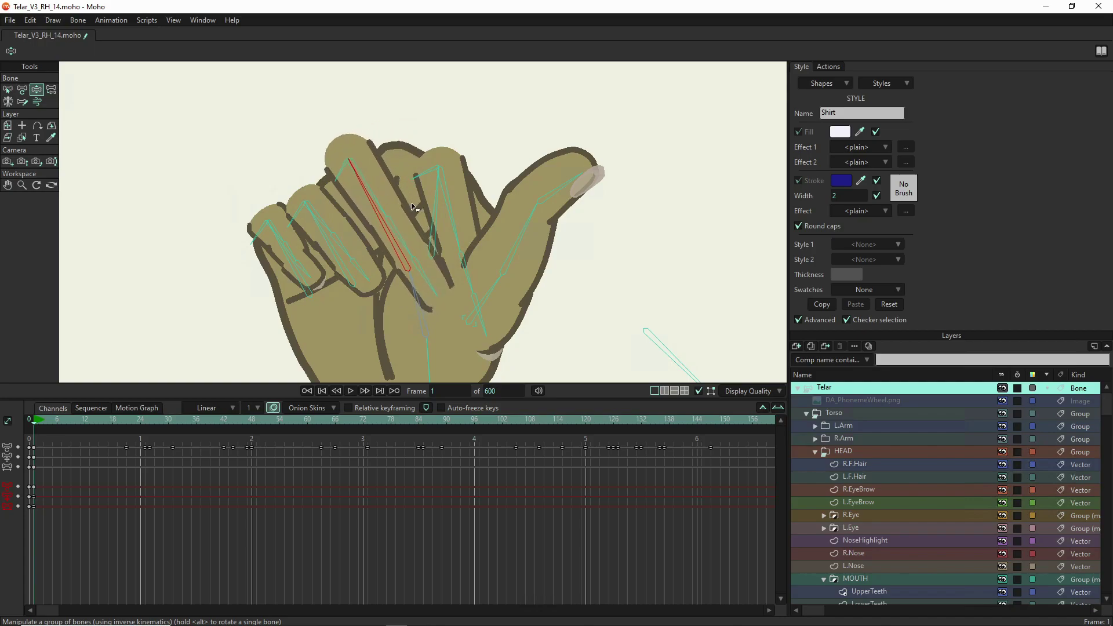
mouse_move(428, 220)
left_mouse_down()
mouse_move(446, 197)
mouse_move(418, 214)
mouse_move(386, 183)
left_mouse_up()
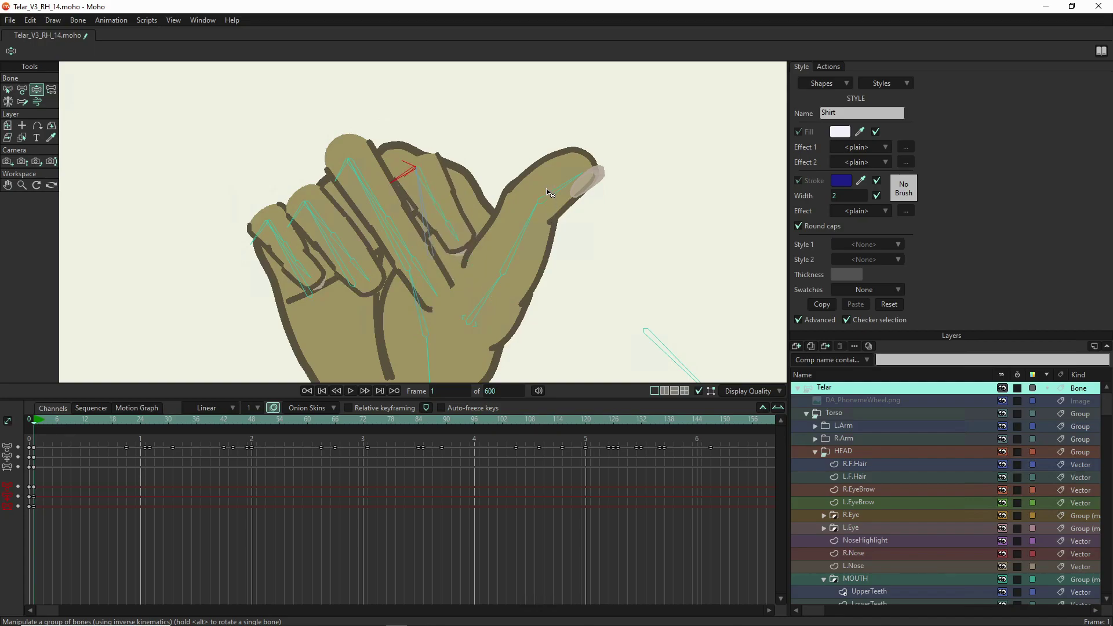
left_click_drag(549, 190, 288, 234)
scroll(376, 239, "down", 3)
Step: Zoom in on the fist and raise the index, middle and ring fingers out of it
scroll(380, 239, "down", 5)
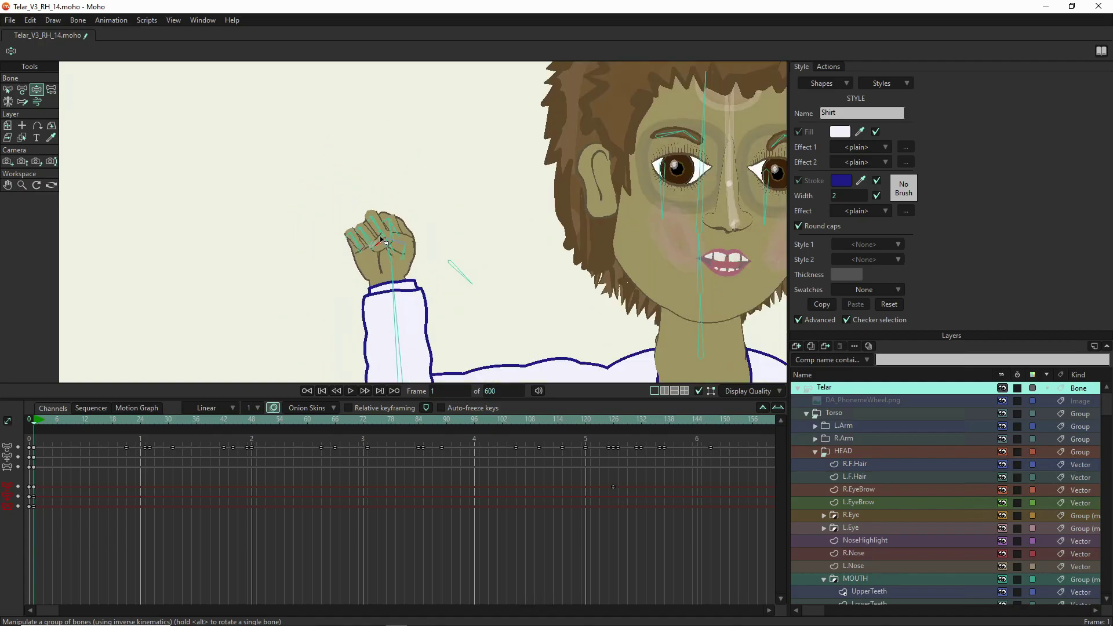
scroll(285, 254, "up", 2)
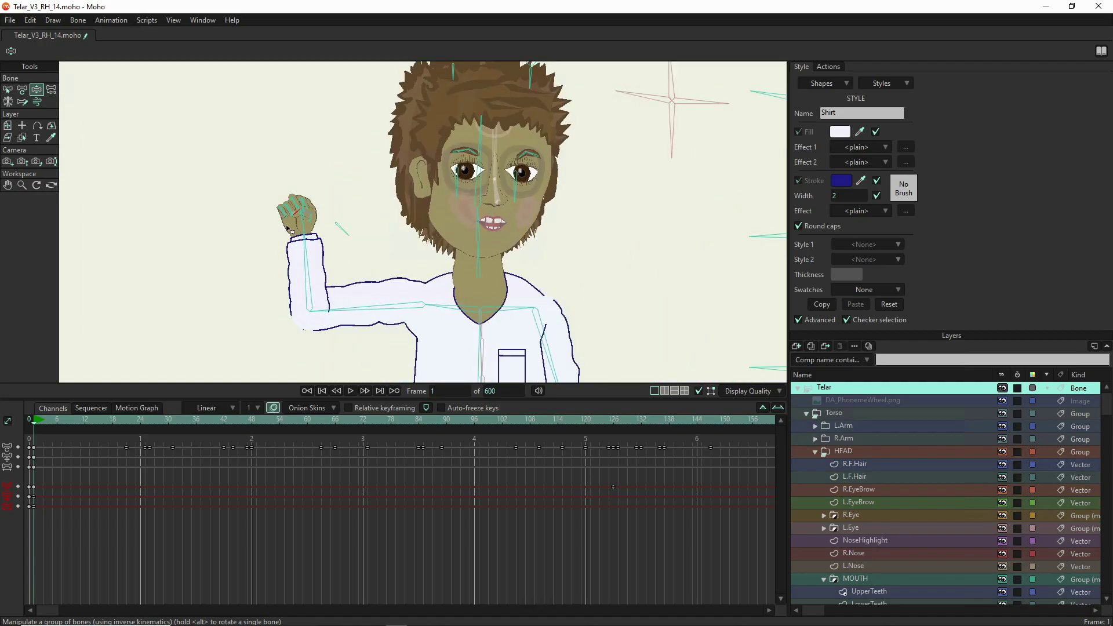
scroll(291, 201, "up", 5)
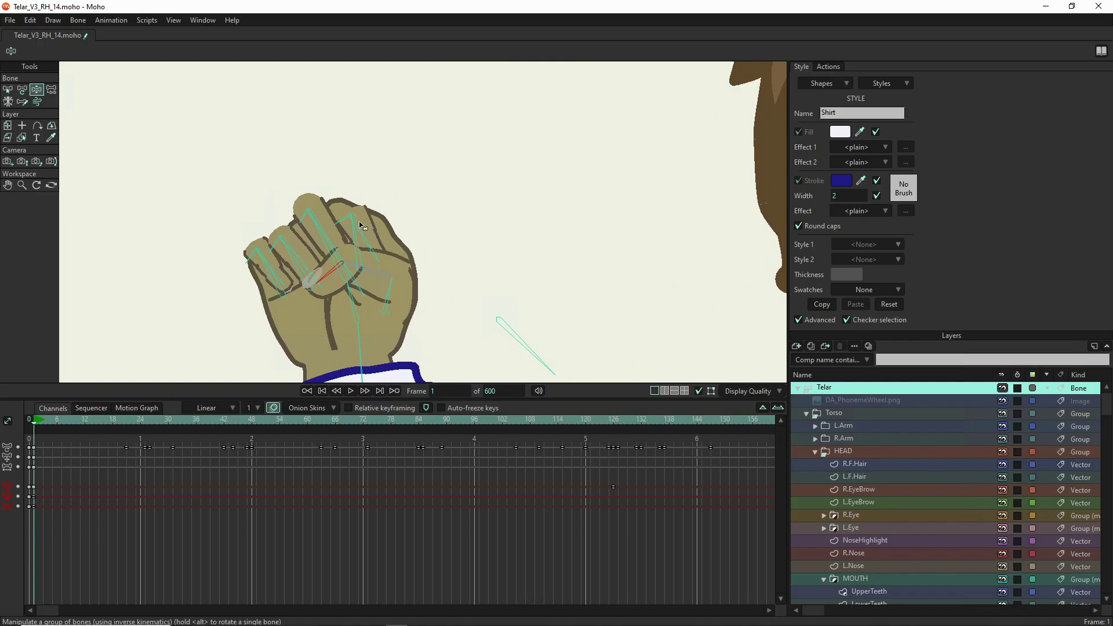
left_click_drag(336, 222, 336, 214)
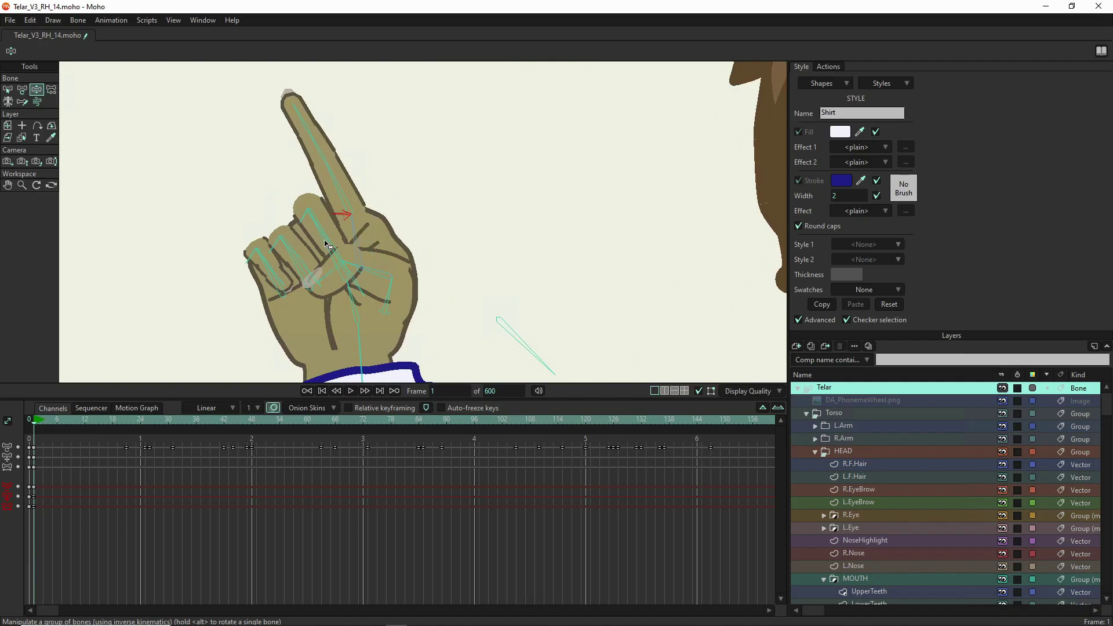
left_click_drag(300, 228, 362, 184)
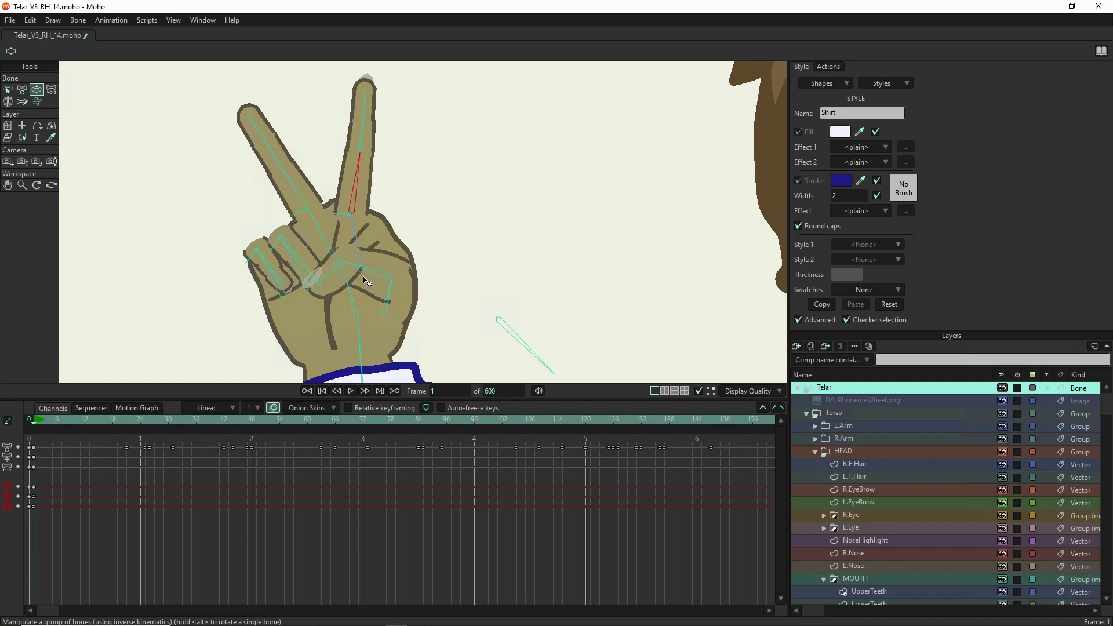
left_click_drag(256, 272, 310, 229)
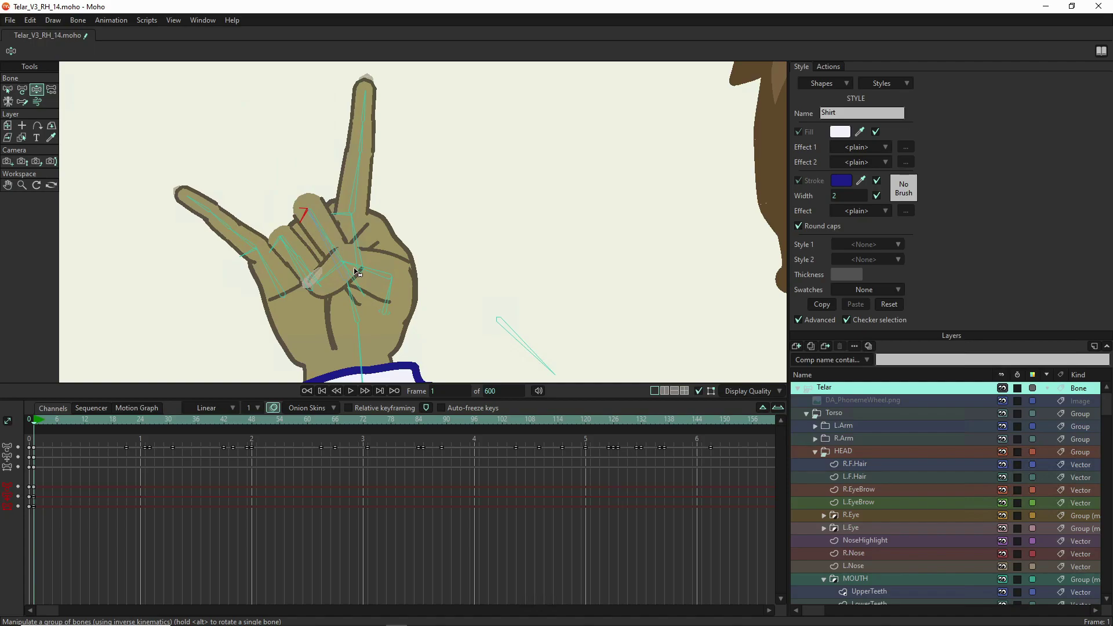
Step: Fold the thumb across the palm, swing it out right, and tilt the index finger up-left
left_click_drag(356, 272, 498, 181)
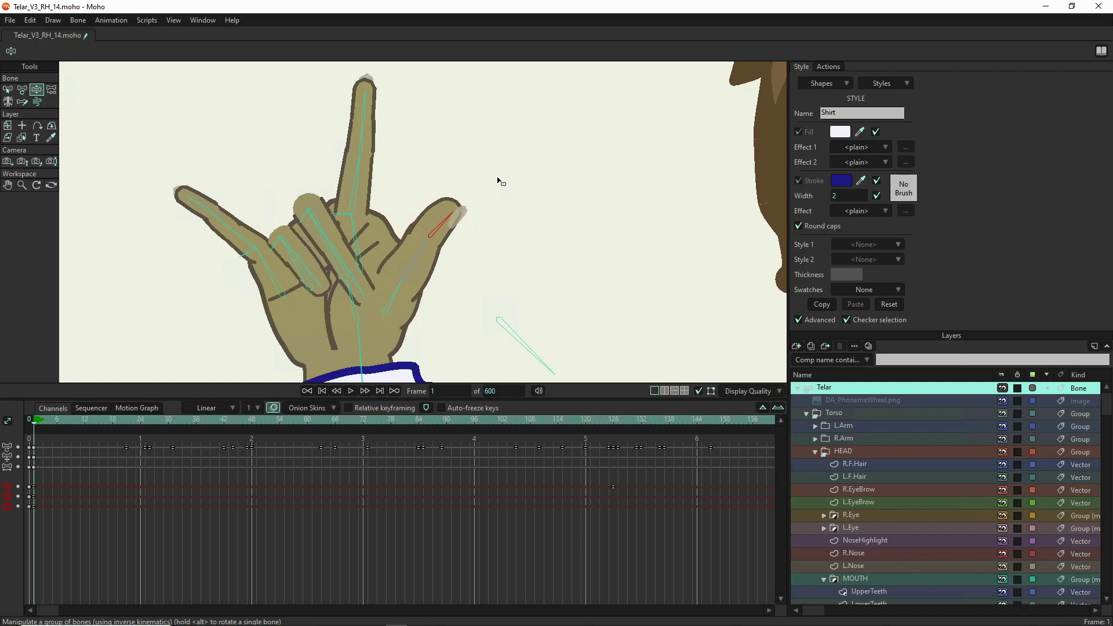
left_click_drag(414, 258, 421, 277)
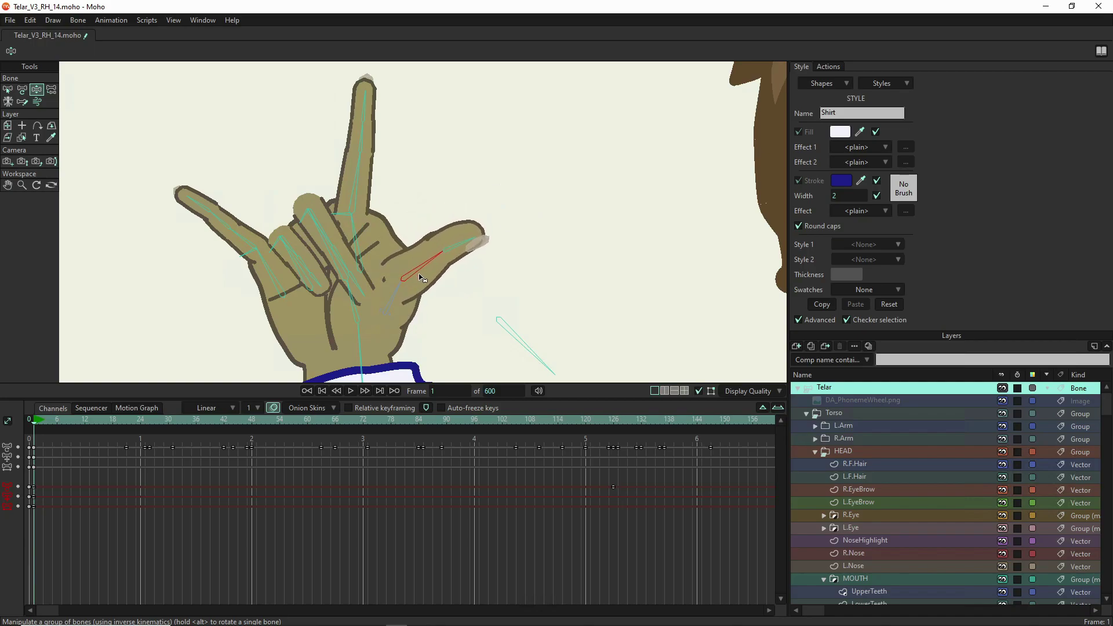
scroll(411, 258, "down", 4)
left_click_drag(393, 223, 380, 219)
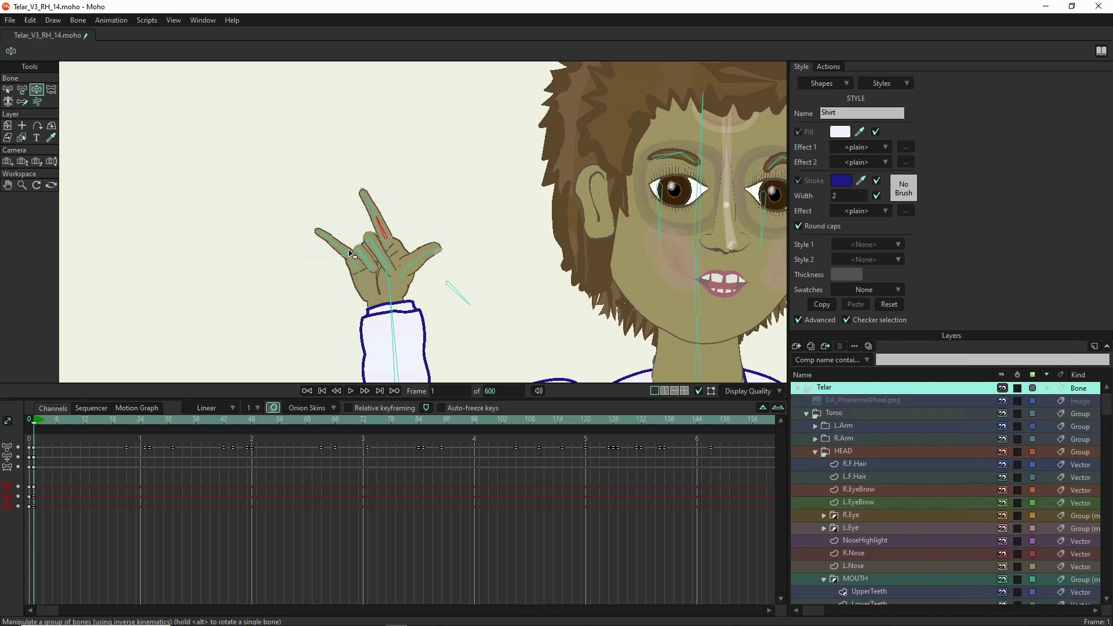
Step: Undo a wrong pinky curl and lower the extended pinky slightly instead
left_click_drag(342, 262, 344, 262)
key("ctrl+z")
left_click_drag(333, 262, 331, 267)
scroll(326, 159, "down", 3)
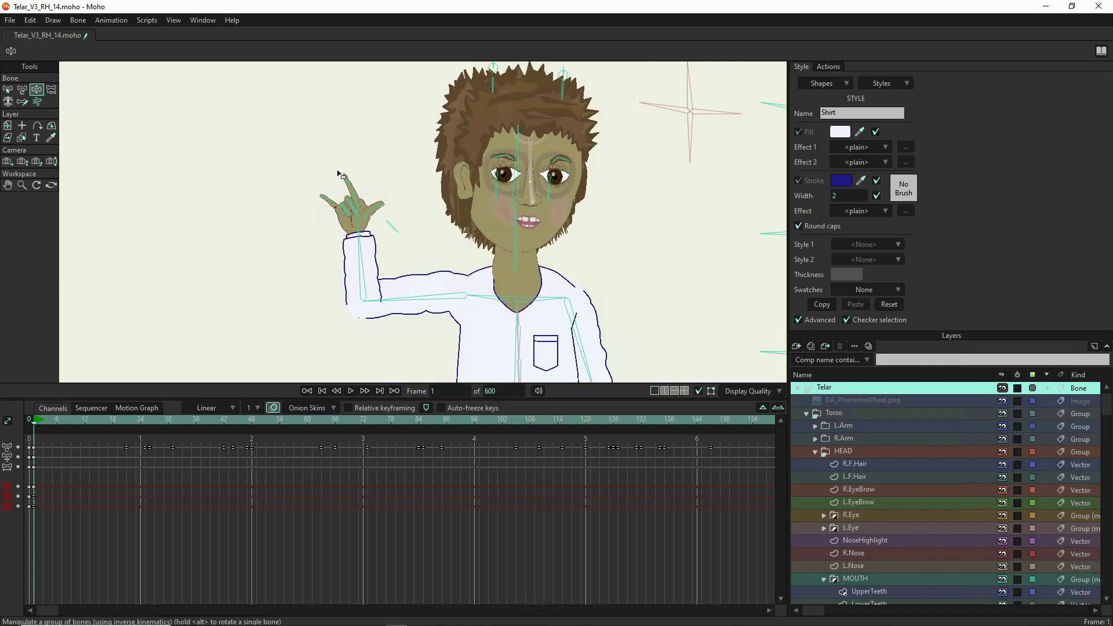
Step: Zoom out and raise the signing arm up toward the head
scroll(340, 175, "down", 2)
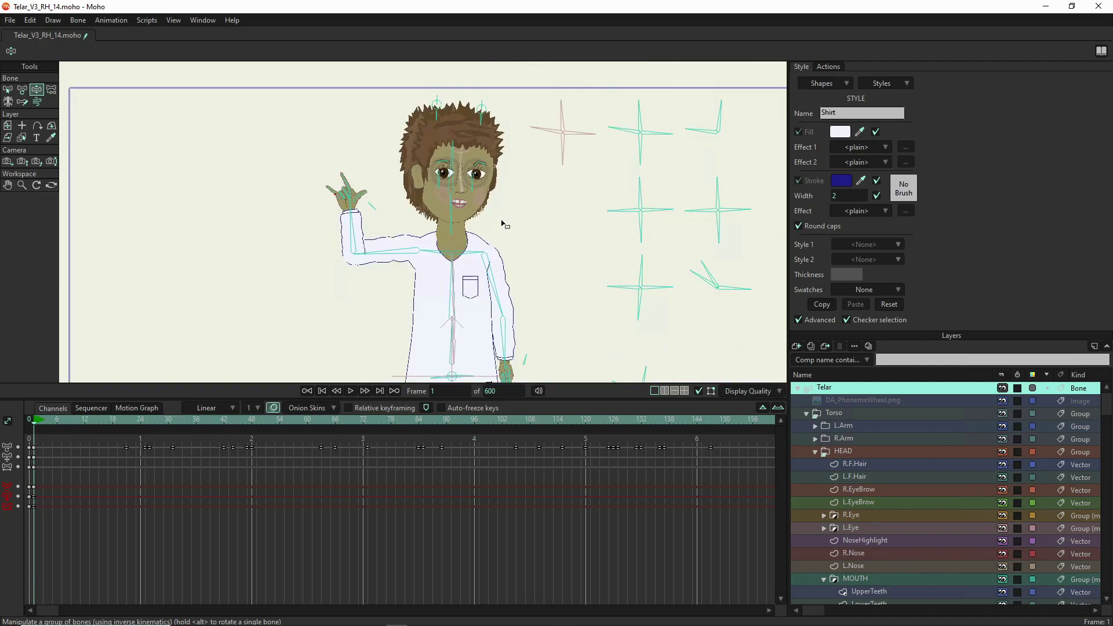
scroll(457, 207, "up", 4)
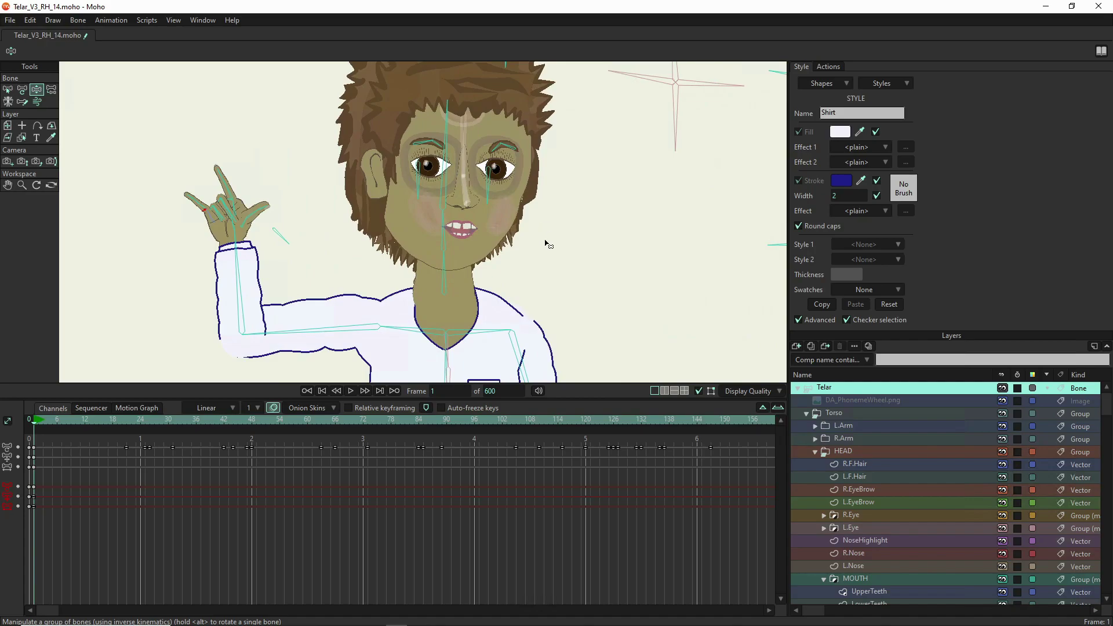
scroll(544, 251, "down", 3)
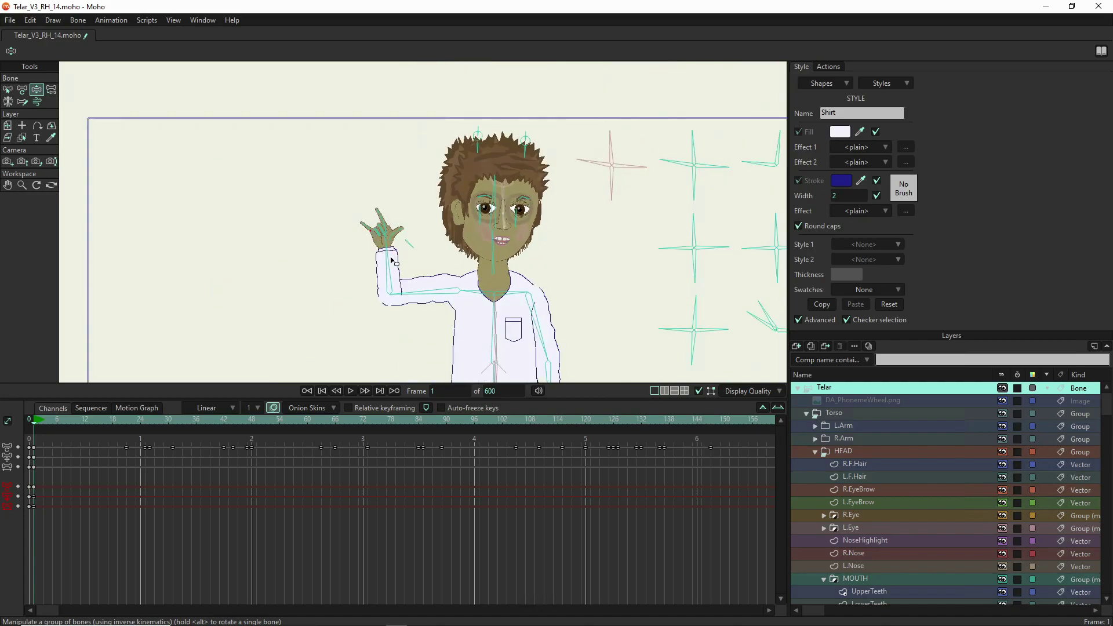
left_click_drag(391, 261, 427, 253)
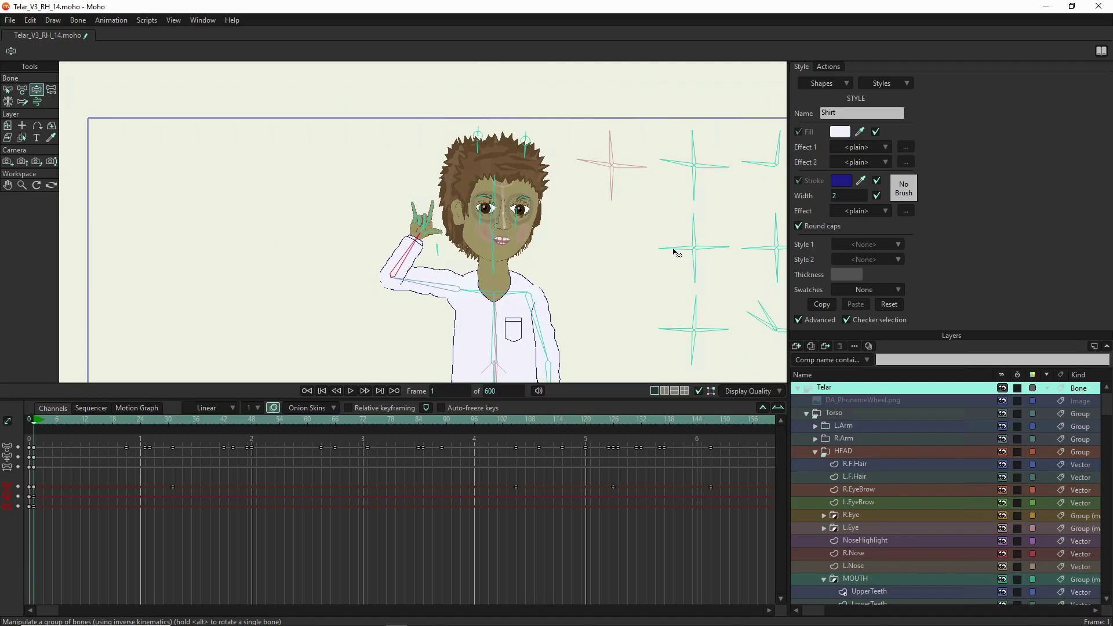
Step: Rotate the face smart-bone controls until the mouth opens into a toothy grin
left_click_drag(674, 253, 731, 258)
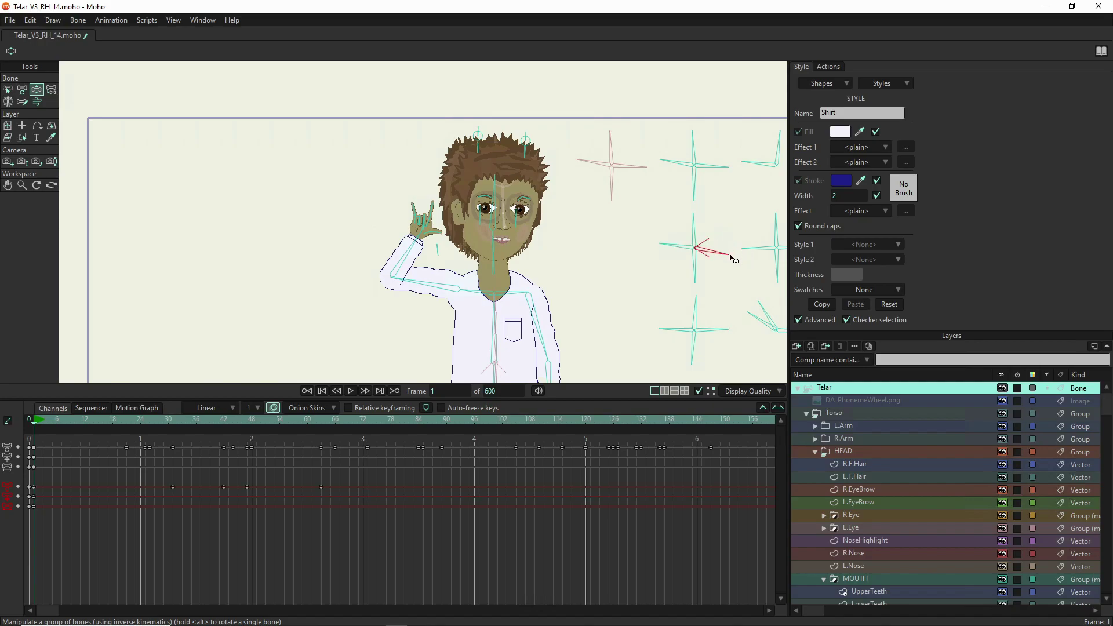
left_click_drag(694, 226, 727, 246)
left_click_drag(659, 248, 652, 255)
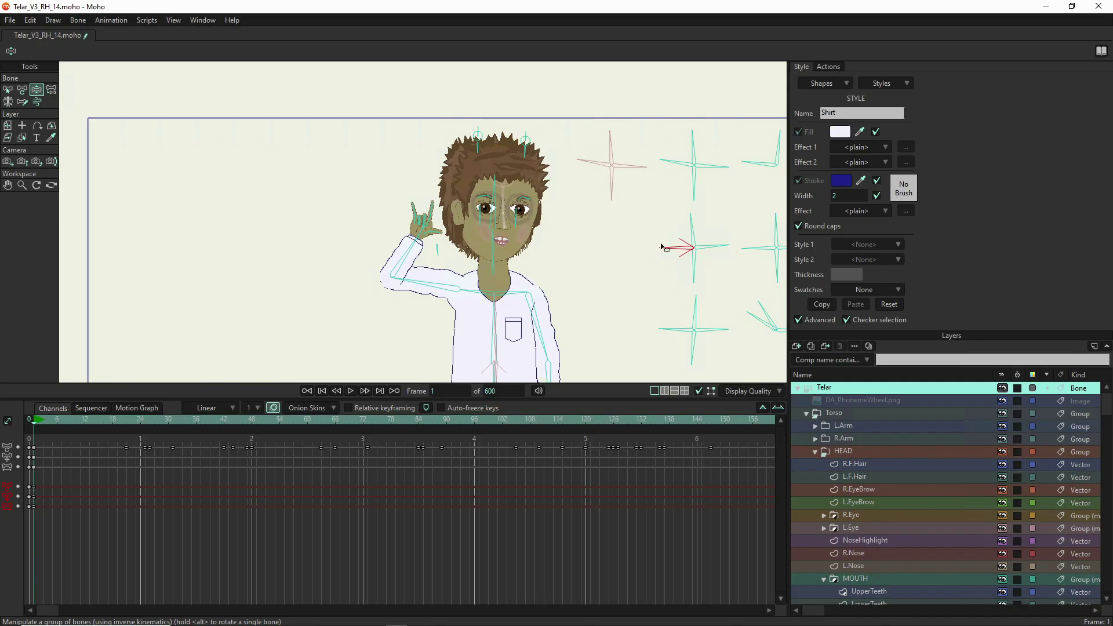
left_click_drag(685, 218, 708, 219)
scroll(698, 280, "down", 5)
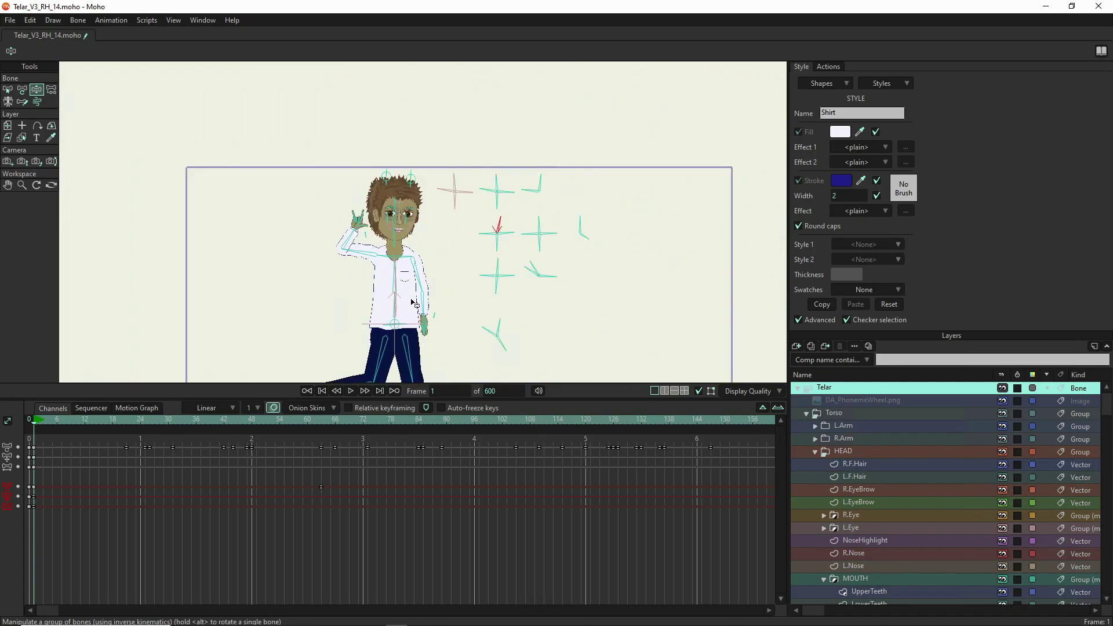
Step: Bend the right knee and swing the left lower leg out into a wide stance
scroll(407, 325, "down", 2)
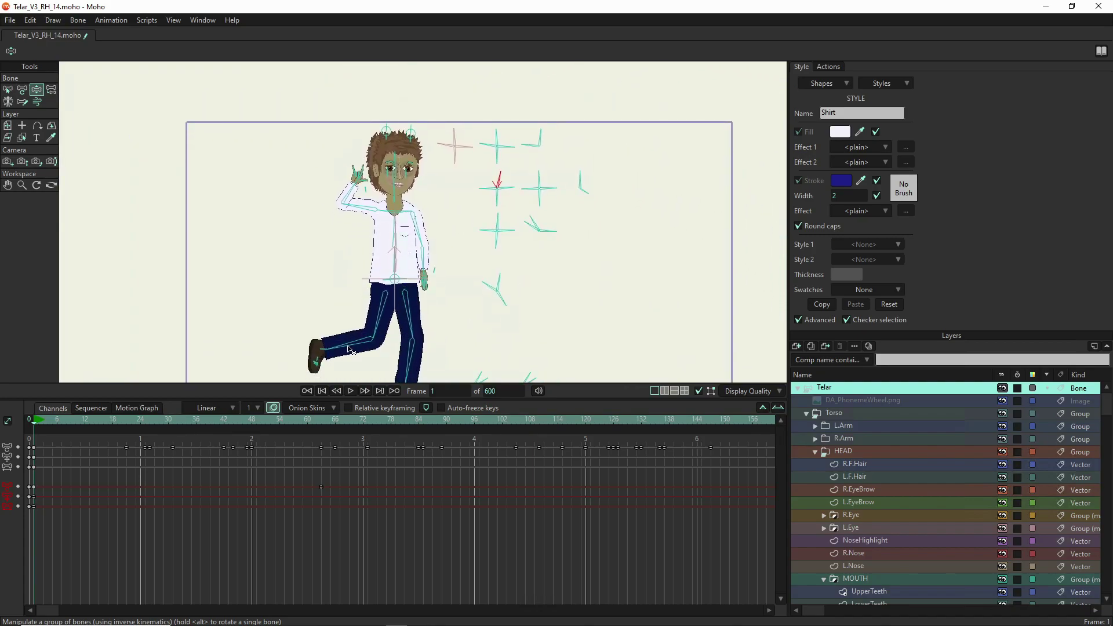
left_click_drag(348, 349, 347, 321)
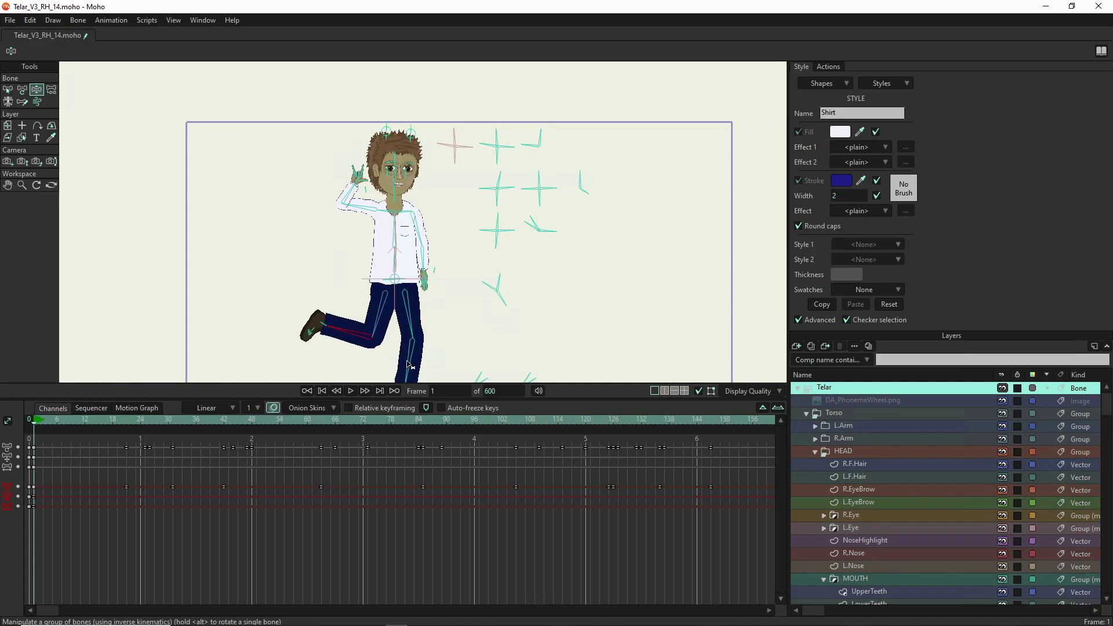
left_click_drag(408, 364, 433, 378)
left_click(357, 346)
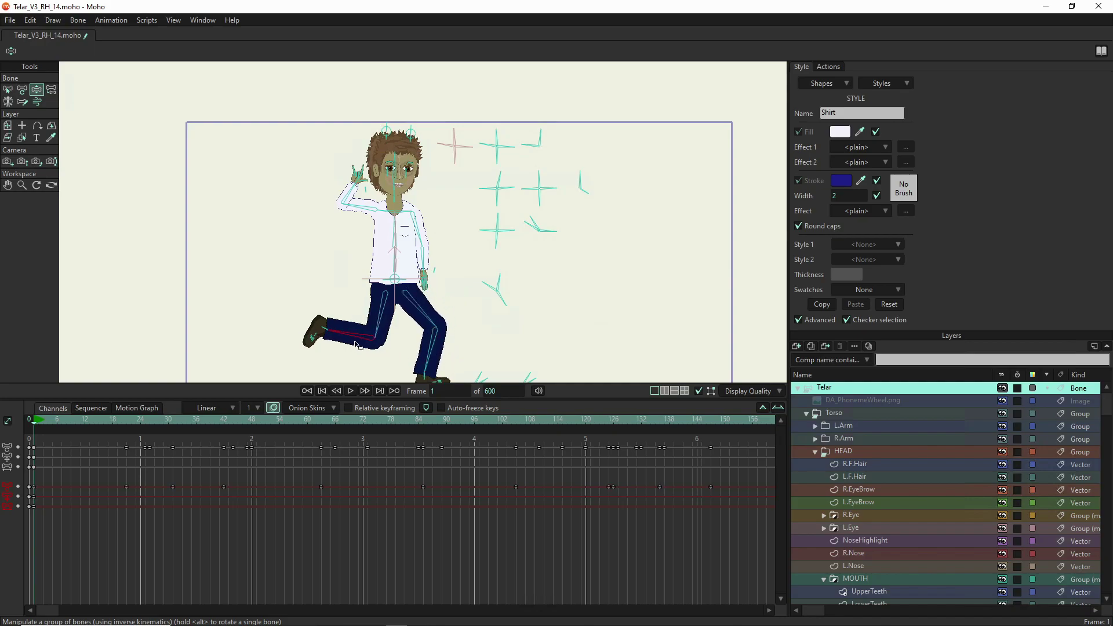
left_click_drag(357, 346, 393, 351)
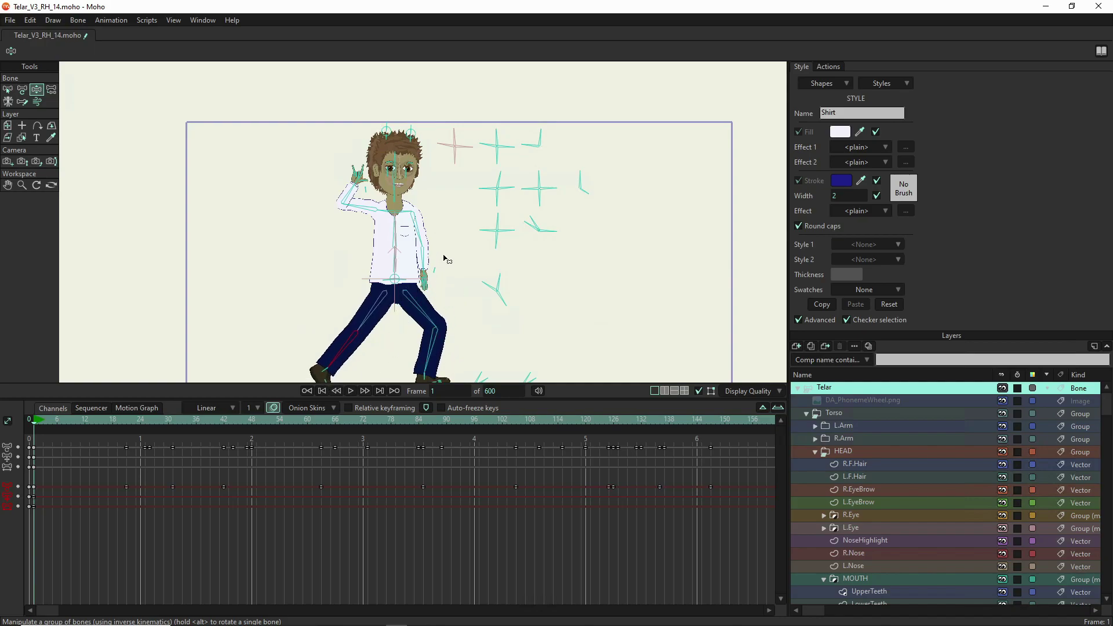
scroll(457, 245, "up", 2)
Step: Frame the torso, rotate the clothing control to add a second shirt pocket, and re-pose the arm
left_click_drag(457, 246, 455, 328)
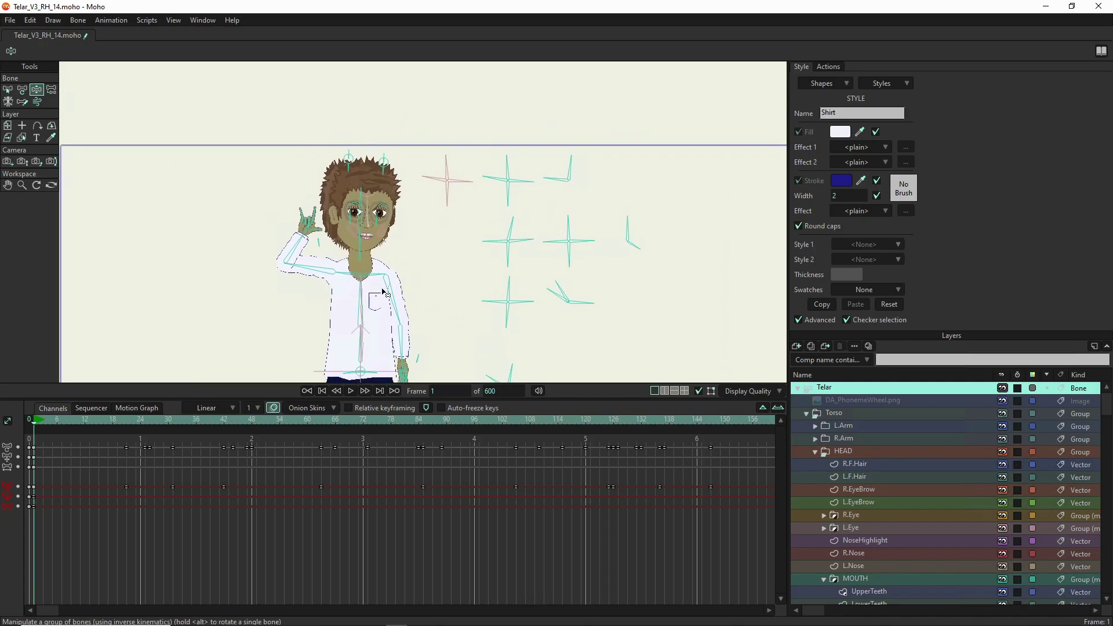
left_click_drag(559, 293, 600, 297)
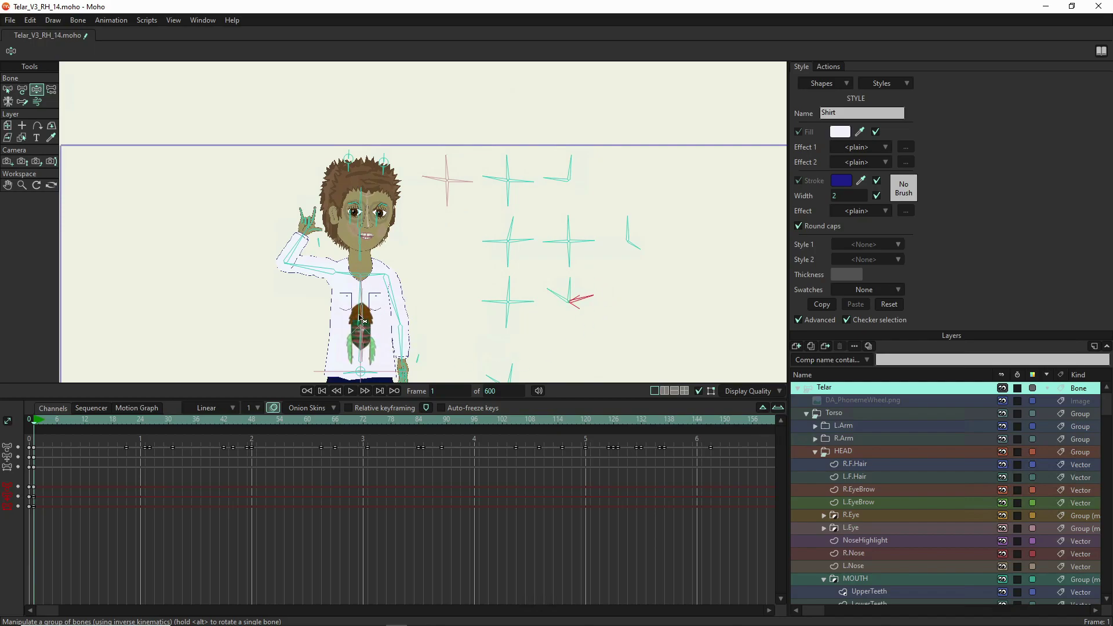
mouse_move(491, 307)
left_mouse_down()
mouse_move(530, 303)
mouse_move(529, 327)
mouse_move(482, 314)
left_mouse_up()
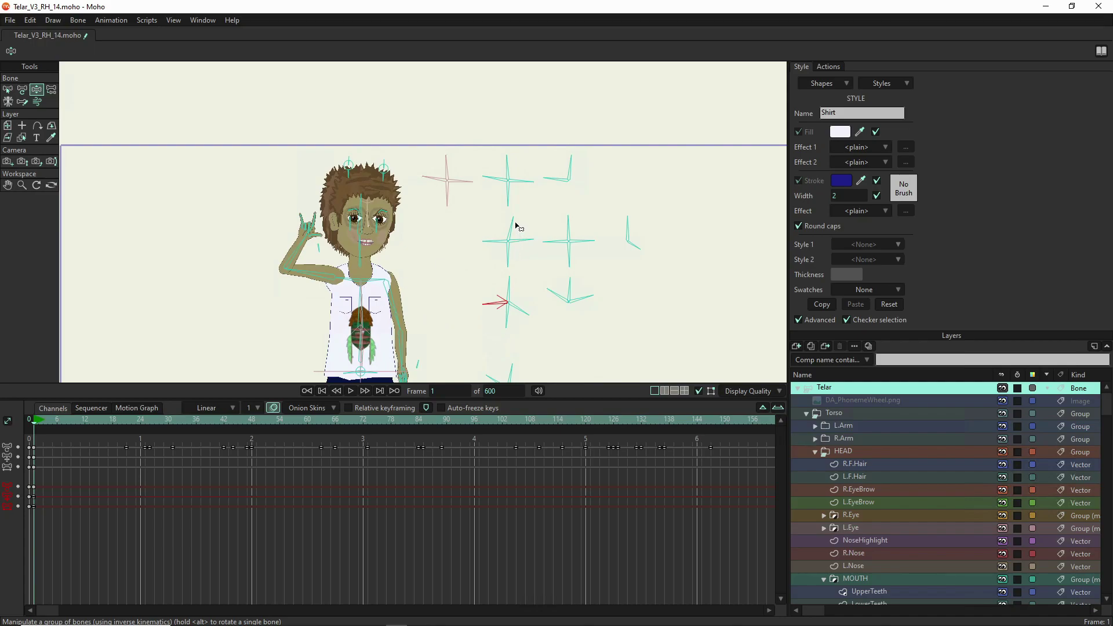
left_click_drag(516, 226, 506, 216)
left_click_drag(514, 288, 441, 226)
Step: Spread the raised hand's fingers, lift the pinky, and swing both arms into a running pose
scroll(444, 230, "up", 5)
left_click_drag(389, 281, 354, 269)
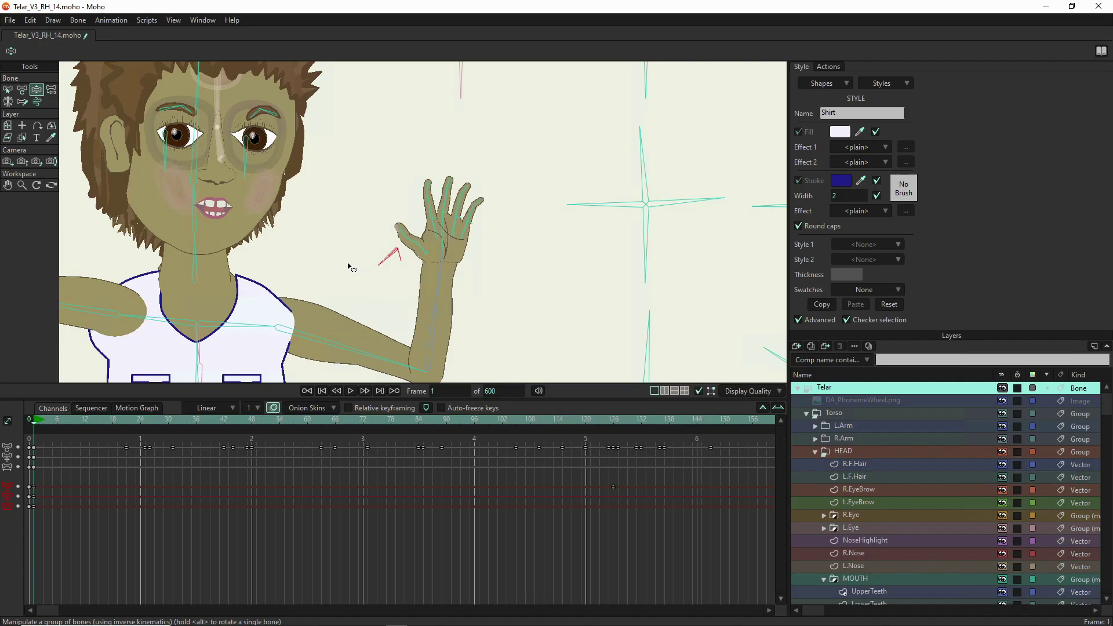
left_click_drag(470, 213, 483, 194)
scroll(417, 171, "down", 3)
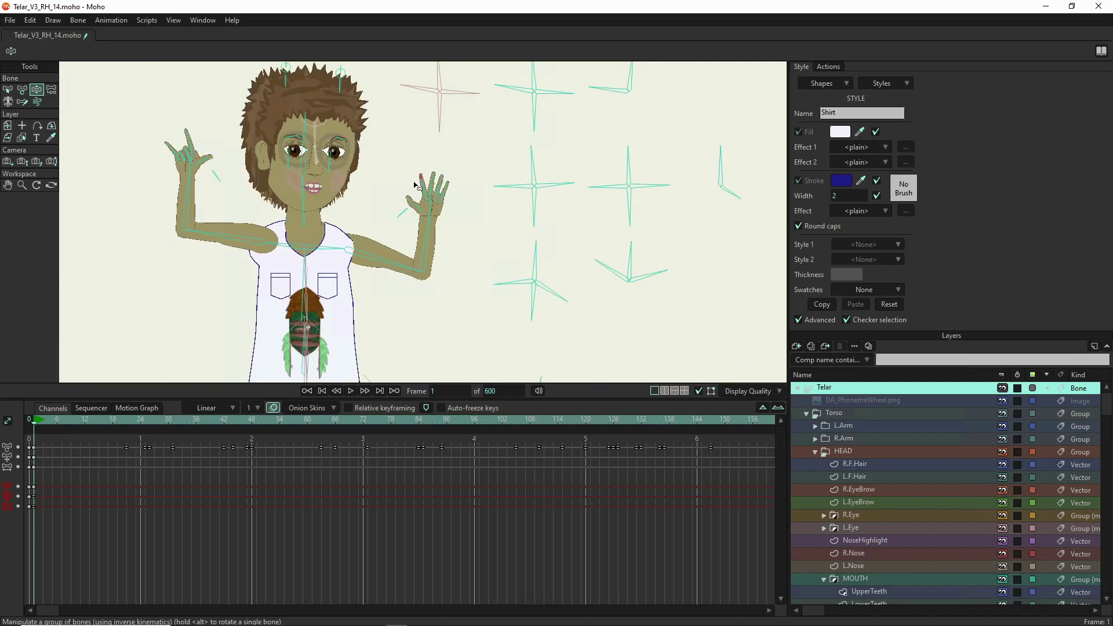
left_click_drag(424, 247, 416, 207)
left_click_drag(231, 248, 298, 233)
Step: Bend both legs into a leaping stride and switch the jeans to shorts with socks
scroll(302, 310, "down", 4)
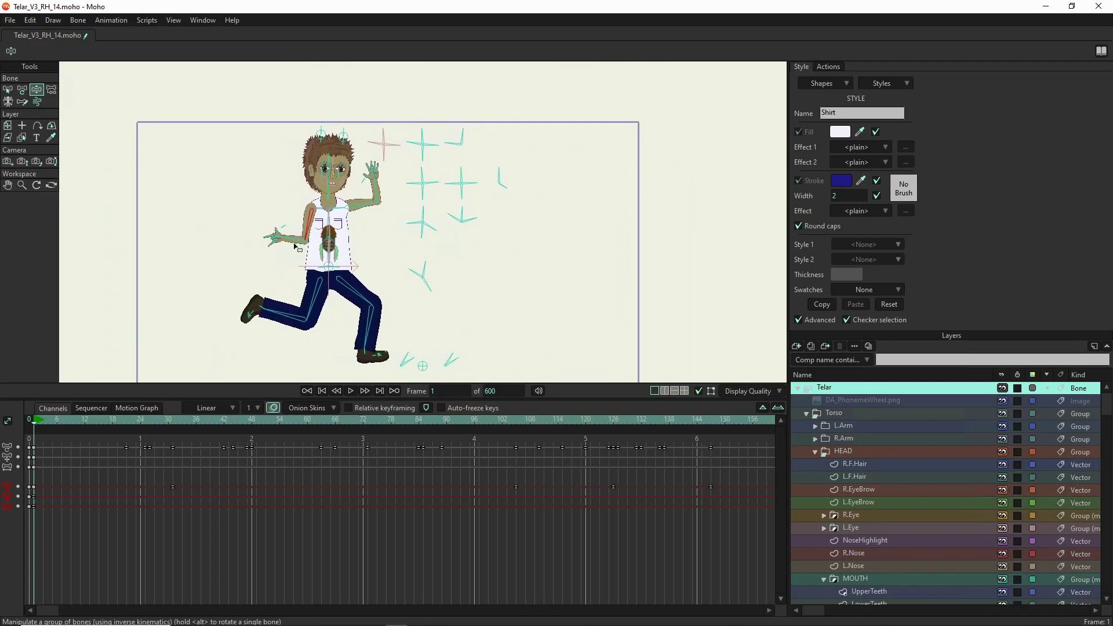
mouse_move(283, 319)
left_mouse_down()
mouse_move(318, 331)
mouse_move(271, 332)
left_mouse_up()
left_click_drag(364, 339, 340, 329)
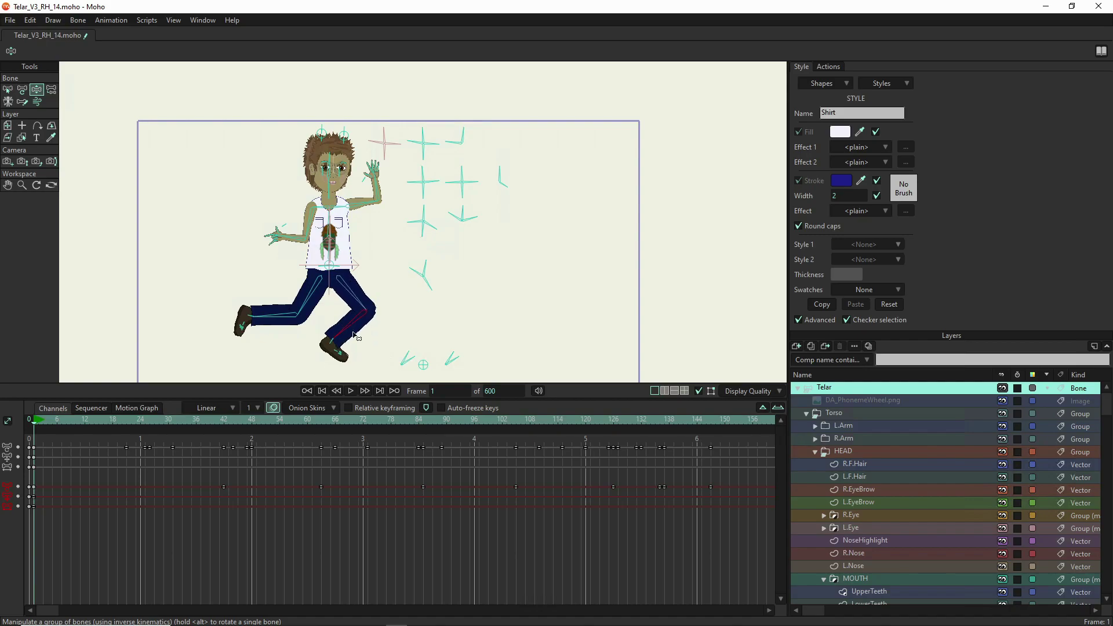
left_click(439, 292)
left_click_drag(440, 286, 434, 315)
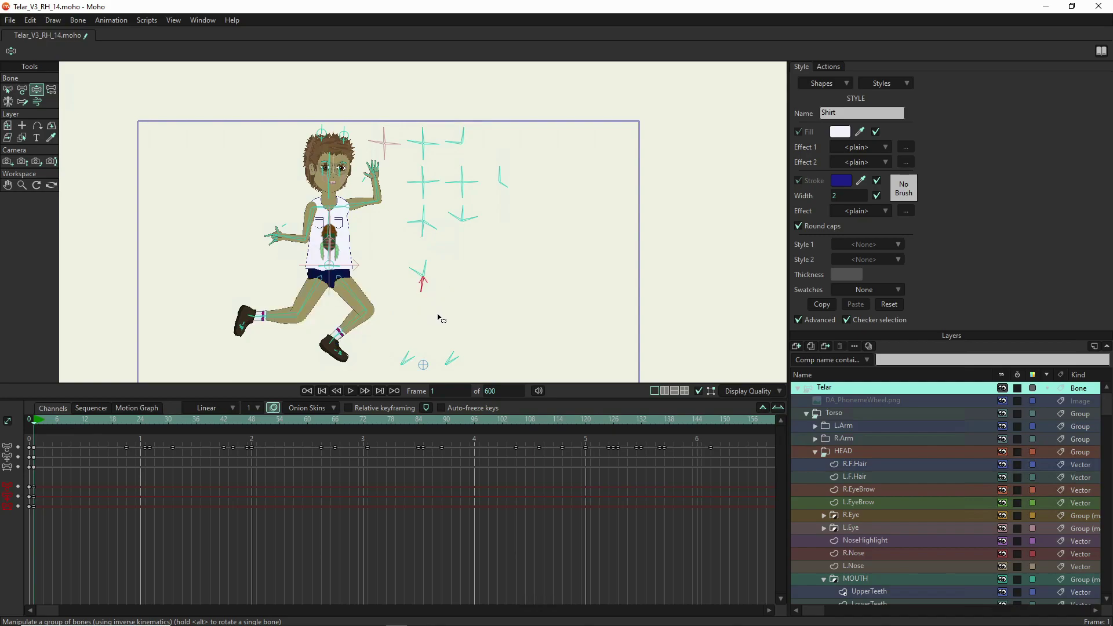